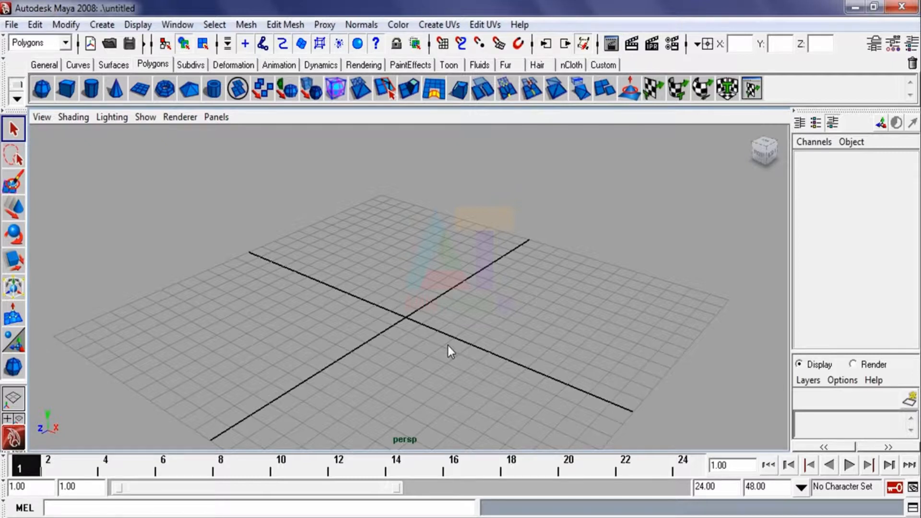
Choose the Polygons menu set and create an interactive polygon sphere near the centre of the grid.
{"action": "left_click", "coordinate": [65, 43]}
{"action": "left_click", "coordinate": [59, 72]}
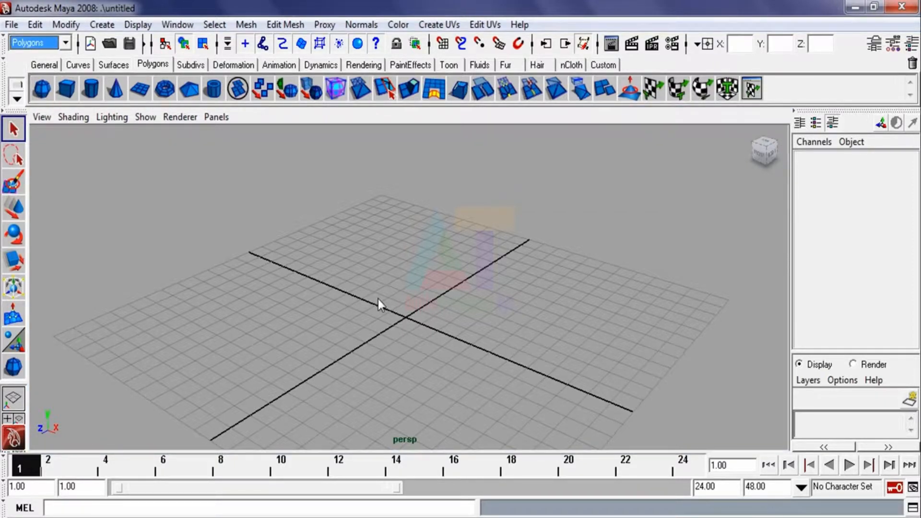
{"action": "right_click_drag", "start_coordinate": [390, 316], "coordinate": [370, 231], "text": "alt"}
{"action": "middle_click_drag", "start_coordinate": [403, 312], "coordinate": [379, 248], "text": "alt"}
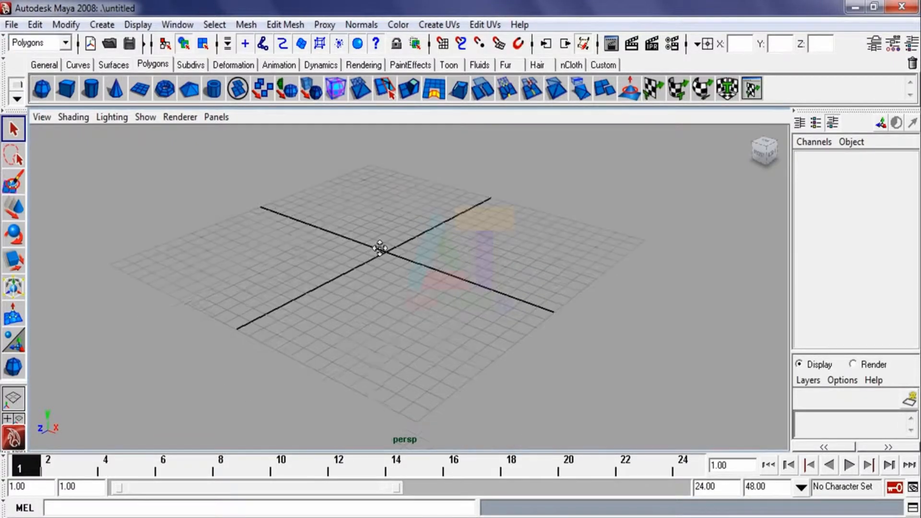
{"action": "key", "text": "a"}
{"action": "mouse_move", "coordinate": [386, 292]}
{"action": "left_mouse_down", "text": "alt"}
{"action": "mouse_move", "coordinate": [376, 288]}
{"action": "mouse_move", "coordinate": [385, 291]}
{"action": "left_mouse_up", "text": "alt"}
{"action": "middle_click_drag", "start_coordinate": [387, 296], "coordinate": [375, 265], "text": "alt"}
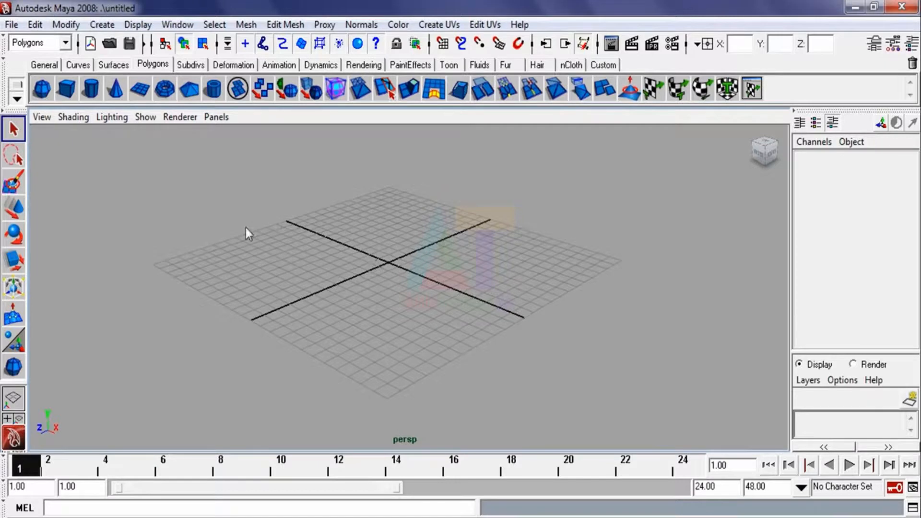
{"action": "left_click", "coordinate": [102, 25]}
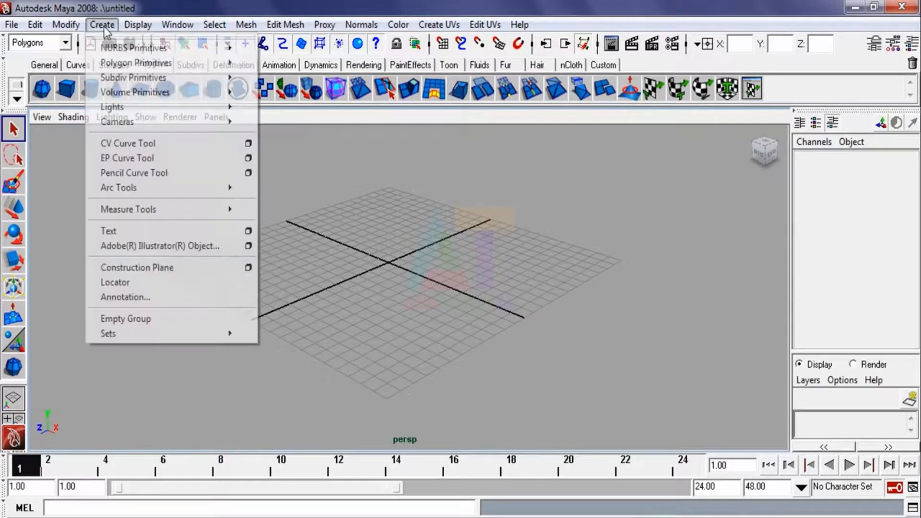
{"action": "mouse_move", "coordinate": [211, 62]}
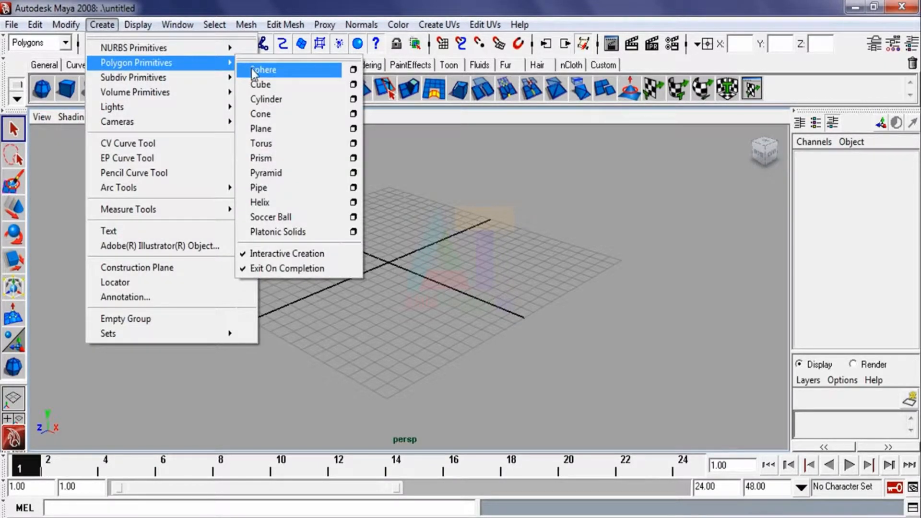
{"action": "left_click", "coordinate": [253, 72]}
{"action": "left_click_drag", "start_coordinate": [385, 259], "coordinate": [408, 284]}
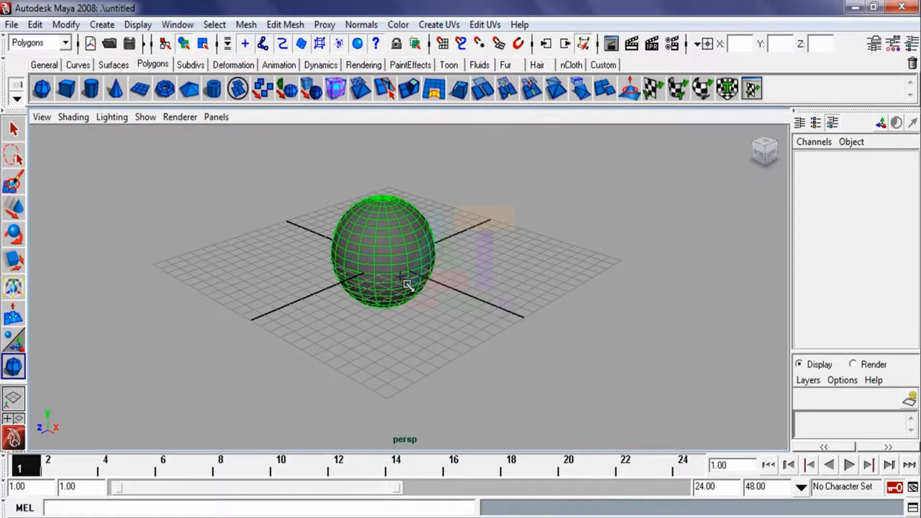
{"action": "middle_click_drag", "start_coordinate": [325, 249], "coordinate": [344, 272], "text": "alt"}
{"action": "left_click", "coordinate": [315, 307]}
Move the sphere along the X axis to a Translate X of about -5.6.
{"action": "right_click_drag", "start_coordinate": [343, 293], "coordinate": [395, 344], "text": "alt"}
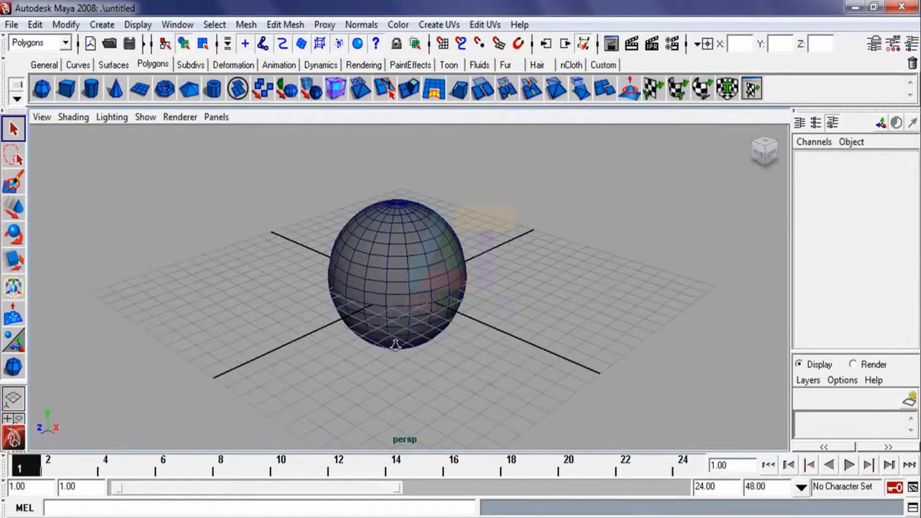
{"action": "left_click", "coordinate": [399, 257]}
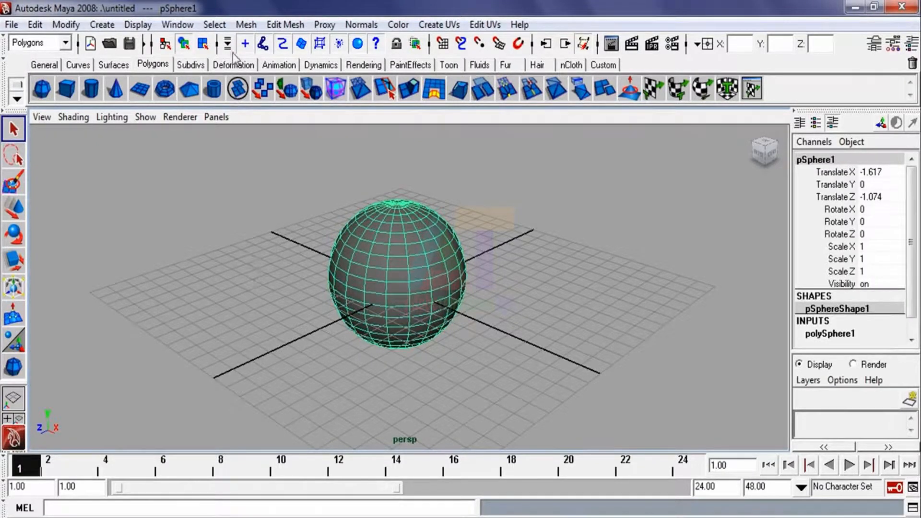
{"action": "left_click", "coordinate": [245, 25]}
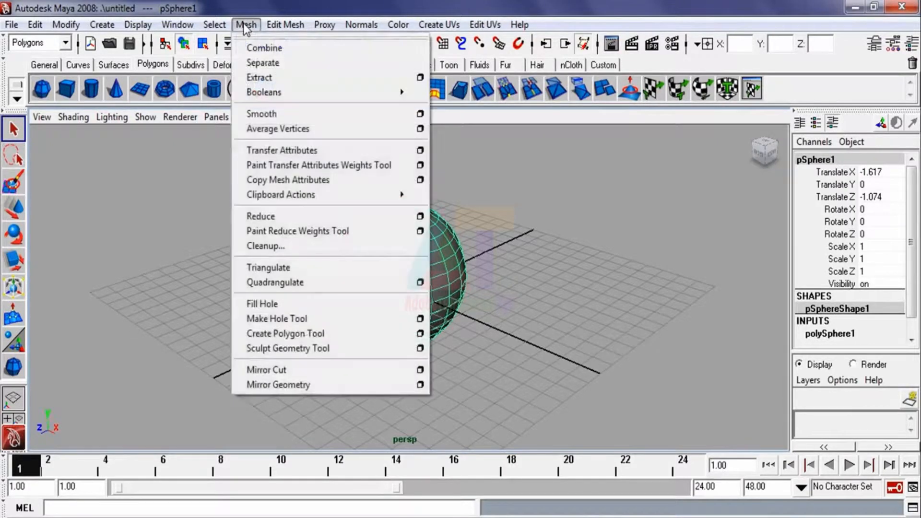
{"action": "left_click", "coordinate": [20, 132]}
{"action": "left_click", "coordinate": [167, 251]}
{"action": "left_click", "coordinate": [380, 266]}
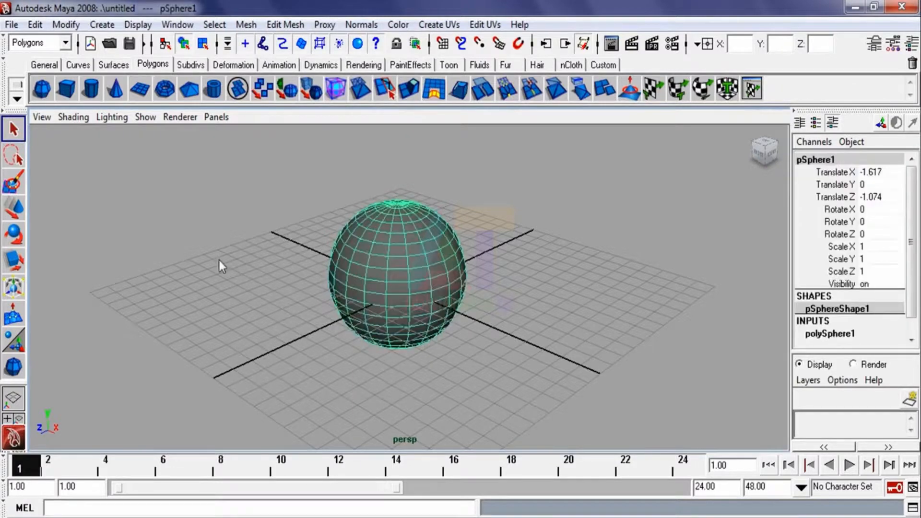
{"action": "left_click", "coordinate": [21, 211]}
{"action": "left_click_drag", "start_coordinate": [321, 272], "coordinate": [351, 277], "text": "alt"}
{"action": "left_click_drag", "start_coordinate": [439, 291], "coordinate": [373, 268]}
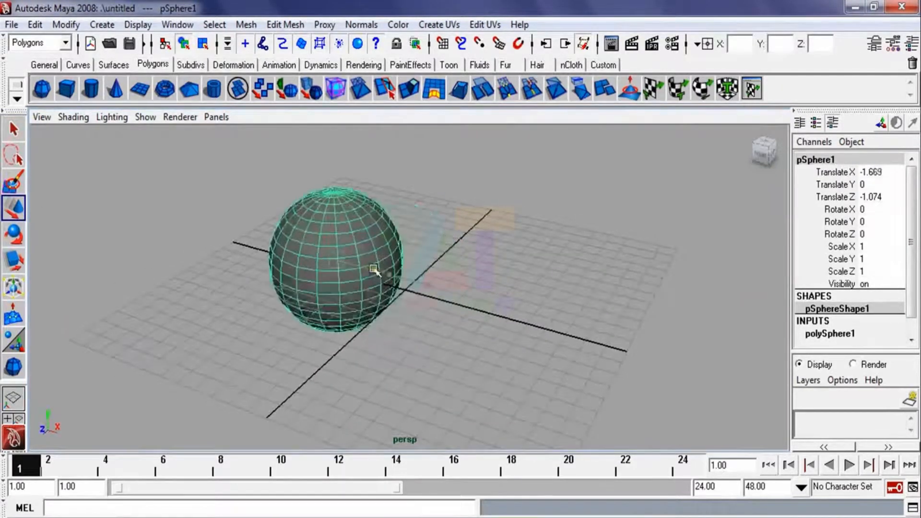
{"action": "left_click", "coordinate": [416, 222]}
{"action": "left_click", "coordinate": [359, 247]}
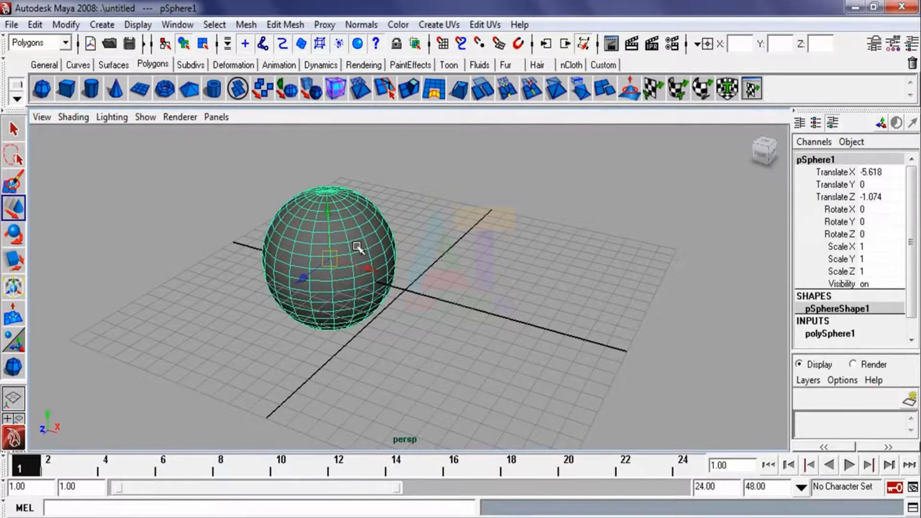
{"action": "left_click", "coordinate": [437, 207]}
Detach the Mesh commands into their own floating window.
{"action": "left_click", "coordinate": [246, 24]}
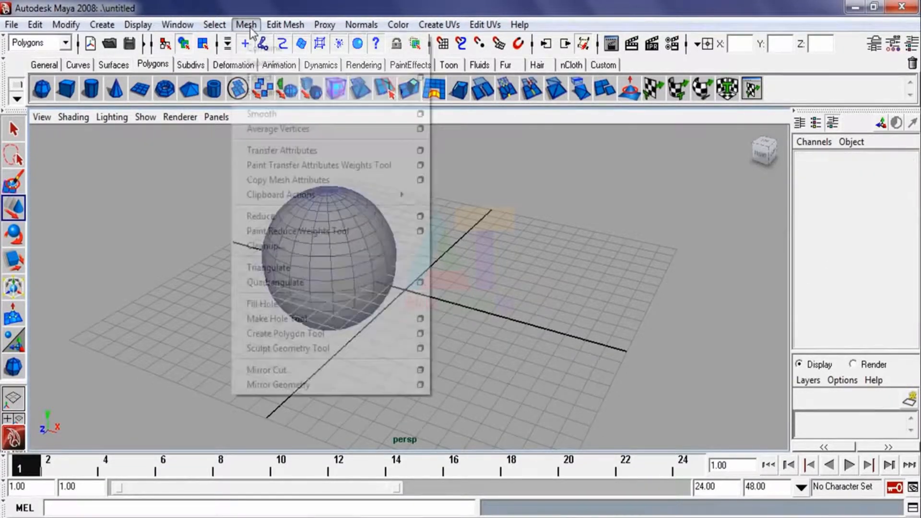
{"action": "left_click", "coordinate": [268, 36]}
{"action": "left_click_drag", "start_coordinate": [319, 23], "coordinate": [136, 82]}
Duplicate the sphere and move the copy along the X axis to a Translate X of about 3.87.
{"action": "left_click", "coordinate": [325, 245]}
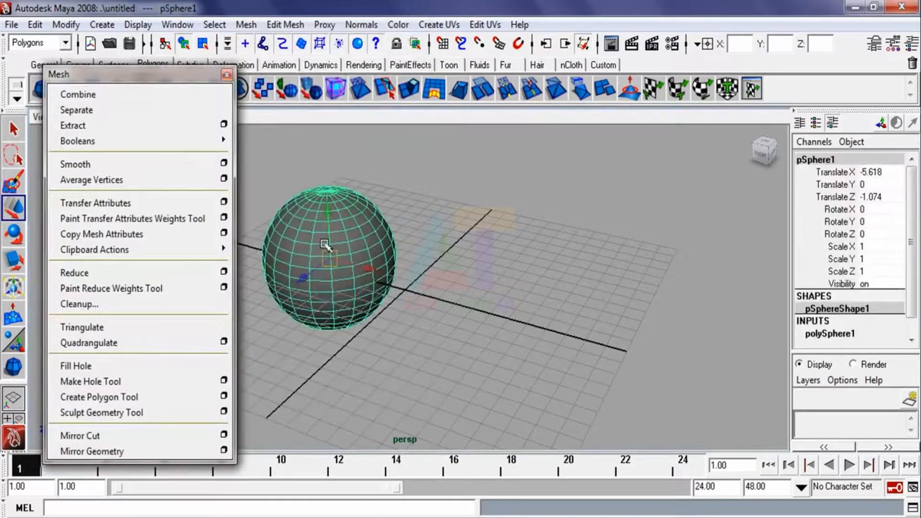
{"action": "key", "text": "ctrl+d"}
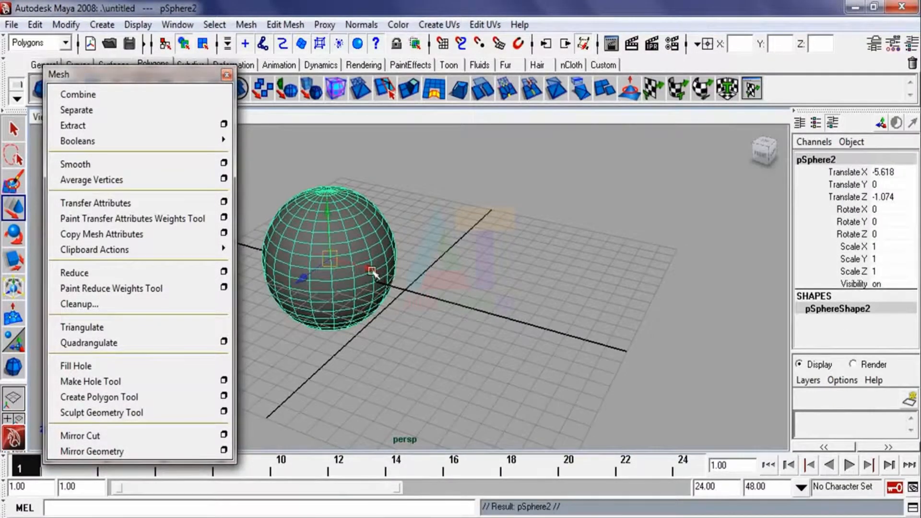
{"action": "middle_click_drag", "start_coordinate": [372, 272], "coordinate": [524, 313]}
{"action": "left_click", "coordinate": [588, 218]}
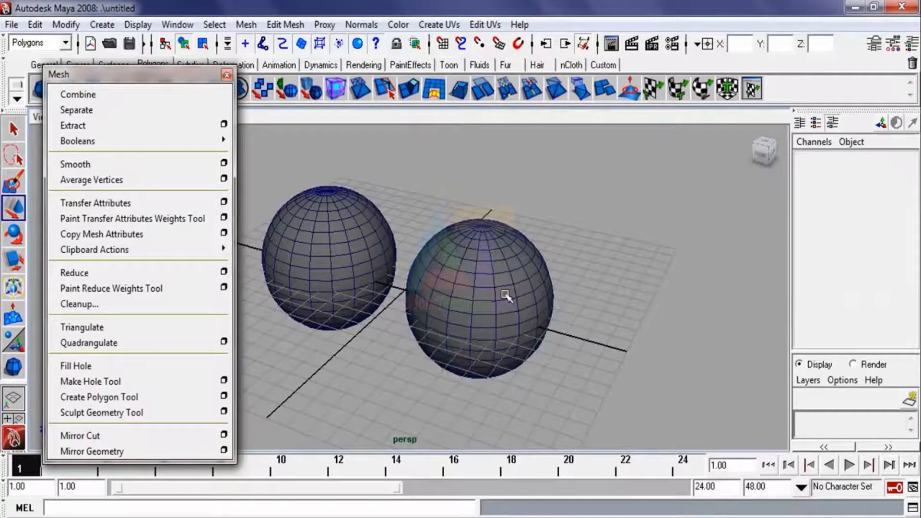
Combine the two spheres into a single mesh and check how the combined object selects.
{"action": "left_click", "coordinate": [506, 295]}
{"action": "left_click", "coordinate": [332, 234]}
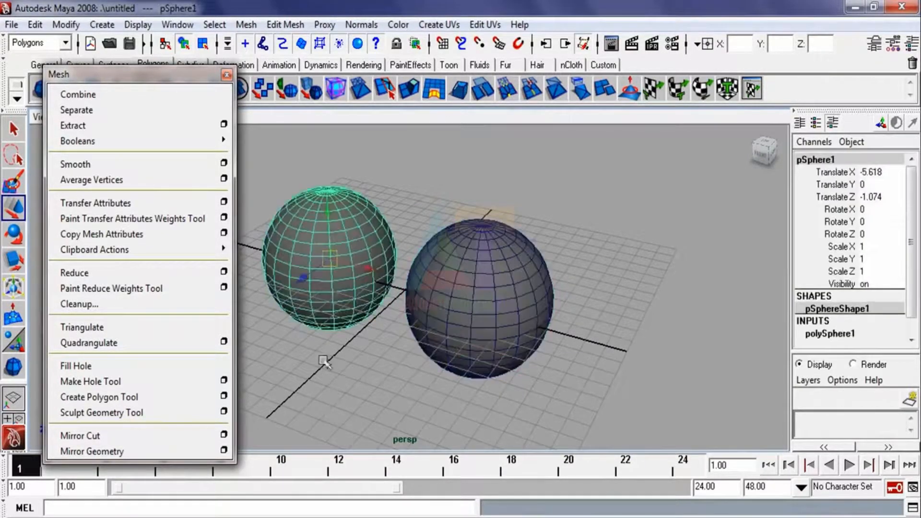
{"action": "left_click", "coordinate": [363, 345]}
{"action": "left_click", "coordinate": [456, 283]}
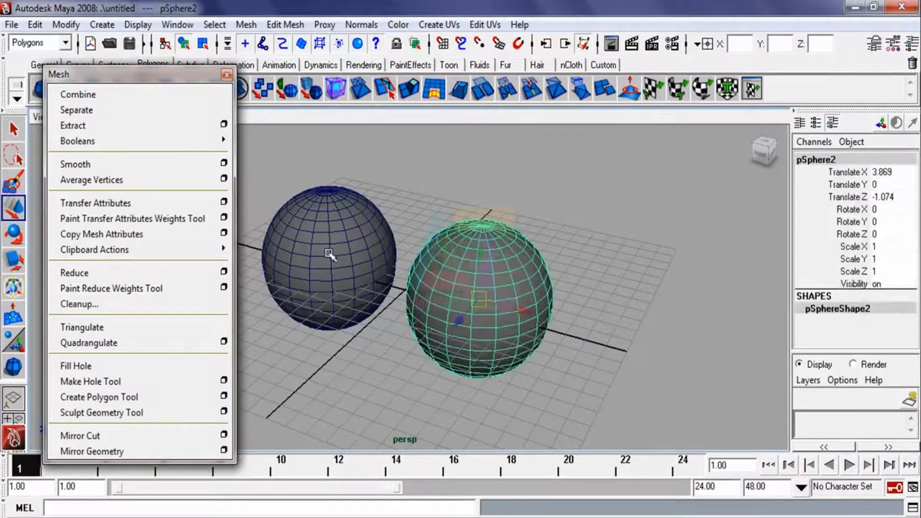
{"action": "left_click", "coordinate": [331, 257], "text": "shift"}
{"action": "left_click", "coordinate": [123, 95]}
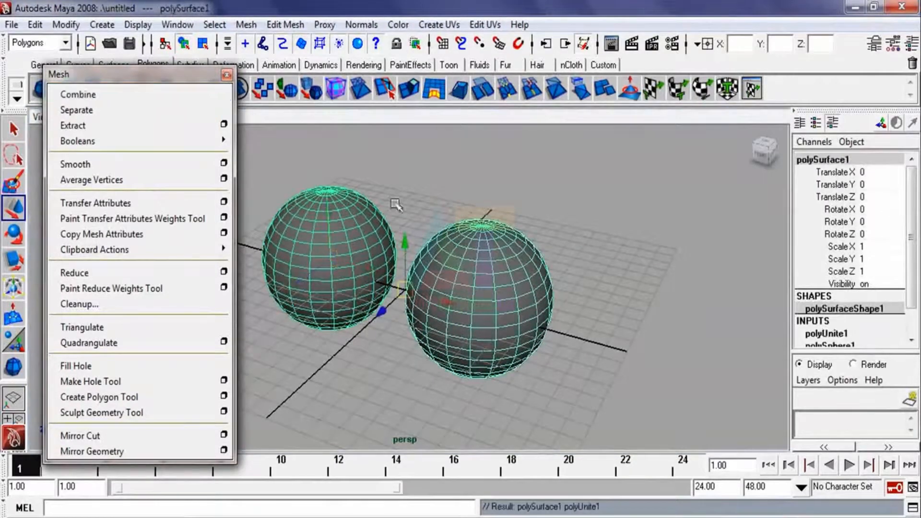
{"action": "left_click", "coordinate": [412, 204]}
{"action": "left_click", "coordinate": [447, 301]}
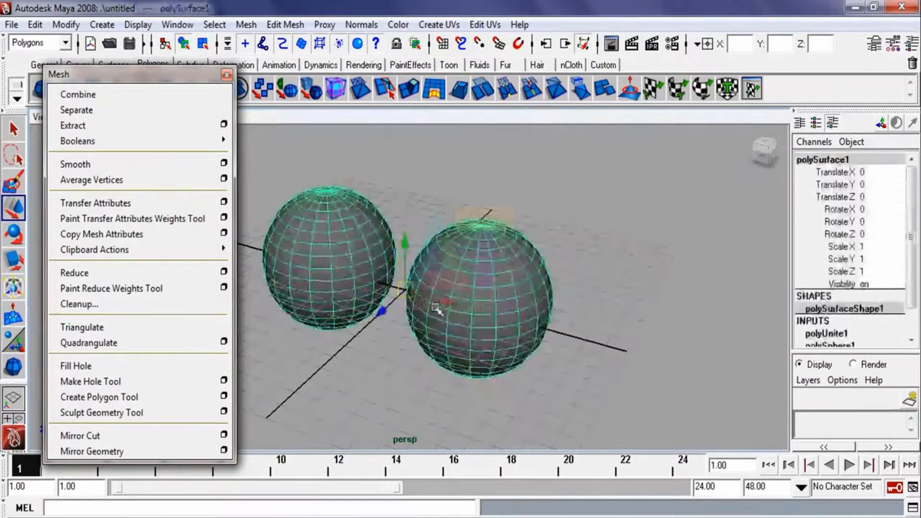
{"action": "left_click", "coordinate": [349, 397]}
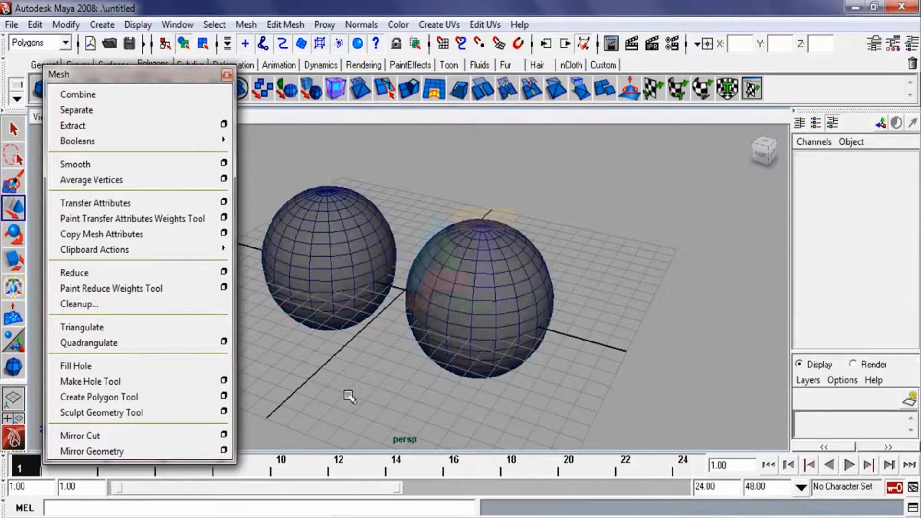
Separate the combined mesh and check the selection of each sphere individually.
{"action": "left_click", "coordinate": [432, 292]}
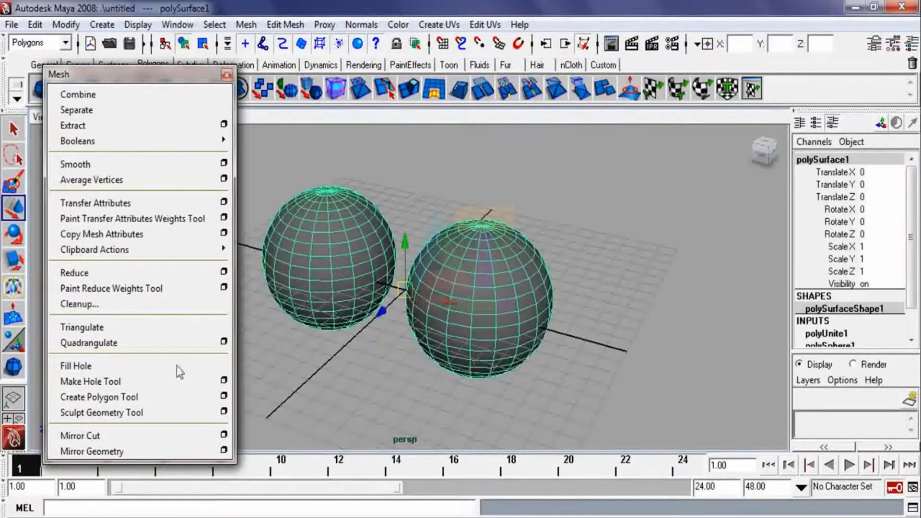
{"action": "left_click", "coordinate": [96, 113]}
{"action": "left_click", "coordinate": [432, 200]}
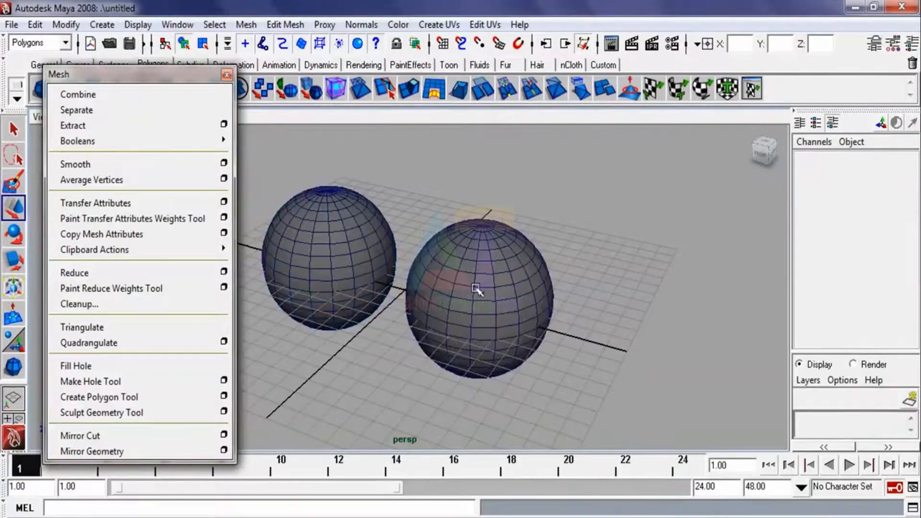
{"action": "left_click", "coordinate": [477, 288]}
{"action": "left_click", "coordinate": [305, 234]}
{"action": "left_click", "coordinate": [499, 274]}
{"action": "left_click", "coordinate": [336, 247]}
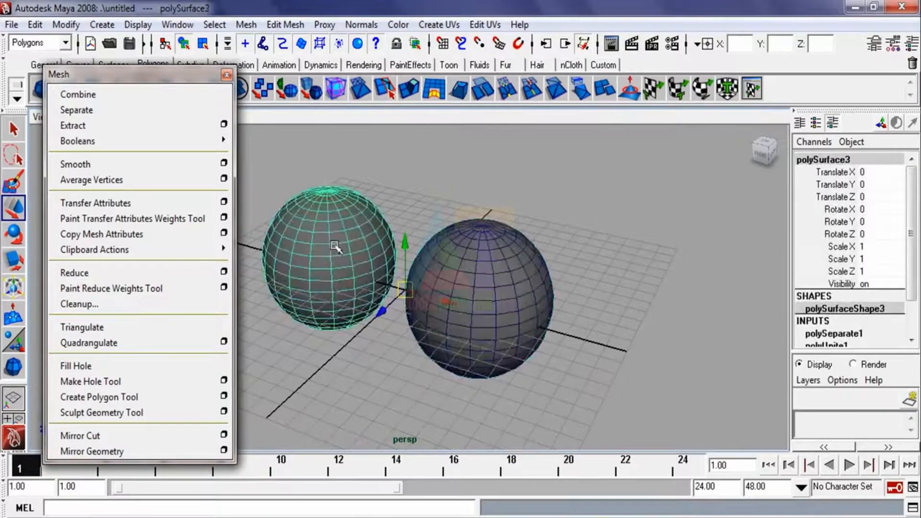
{"action": "left_click", "coordinate": [494, 286]}
{"action": "left_click", "coordinate": [415, 203]}
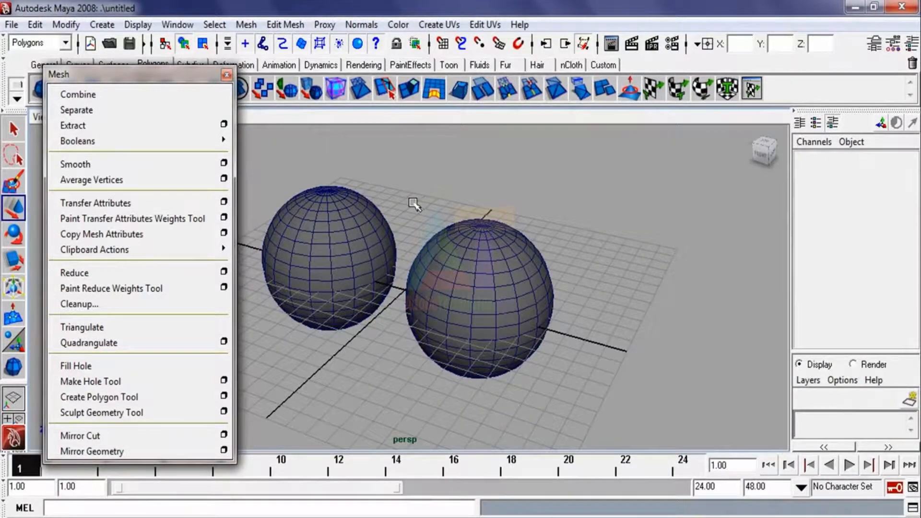
Delete the duplicate sphere on the positive X side and move the remaining sphere to a Translate X of about 4.73.
{"action": "left_click", "coordinate": [475, 302]}
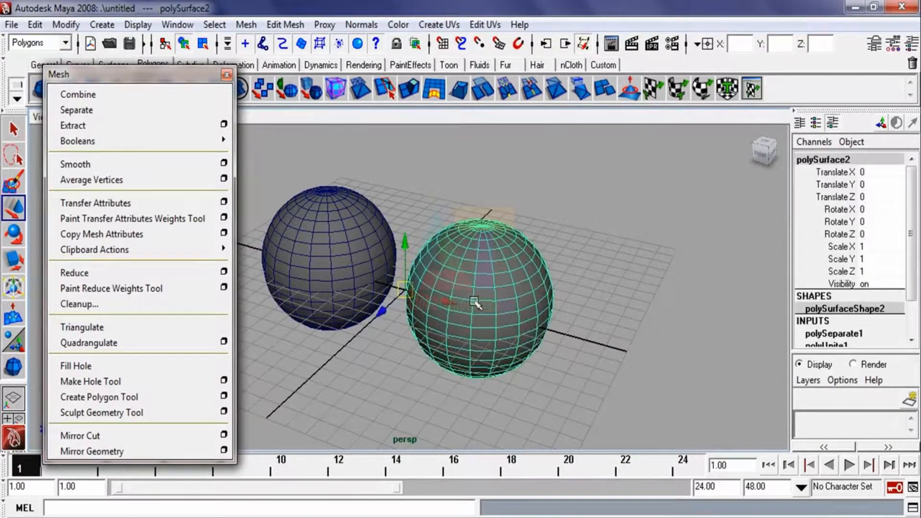
{"action": "key", "text": "Delete"}
{"action": "left_click", "coordinate": [320, 233]}
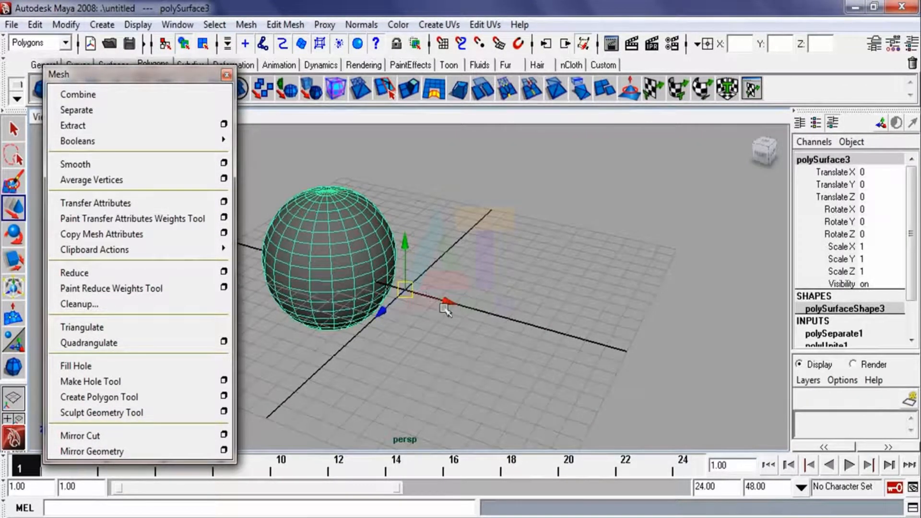
{"action": "left_click_drag", "start_coordinate": [450, 308], "coordinate": [537, 337]}
{"action": "left_click", "coordinate": [551, 250]}
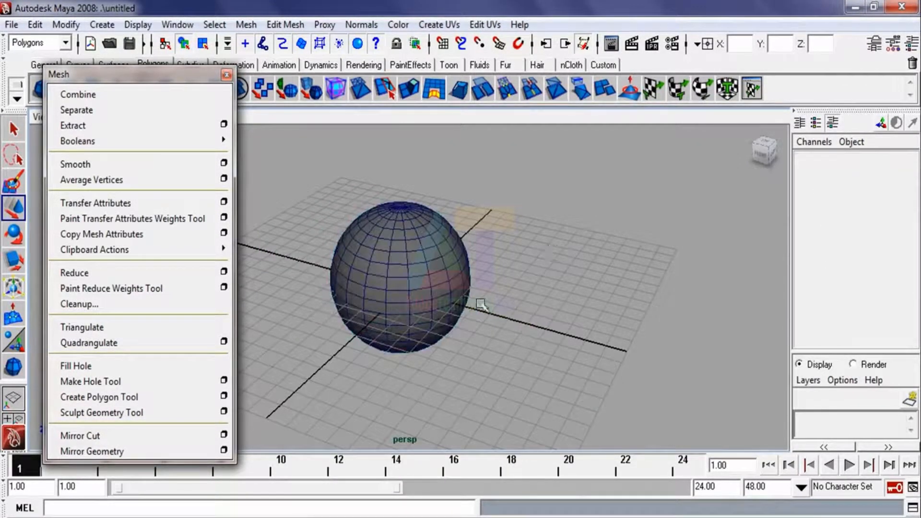
Centre the pivot on the remaining sphere.
{"action": "left_click", "coordinate": [455, 278]}
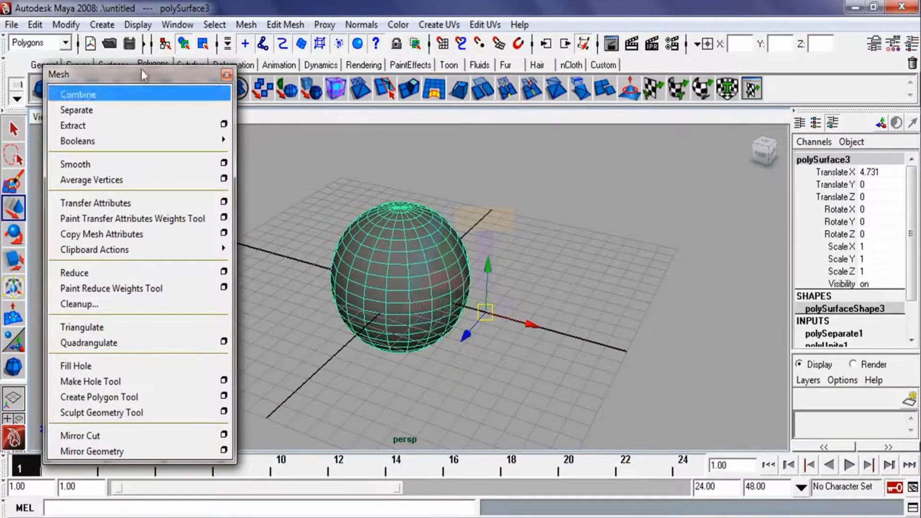
{"action": "left_click", "coordinate": [67, 24]}
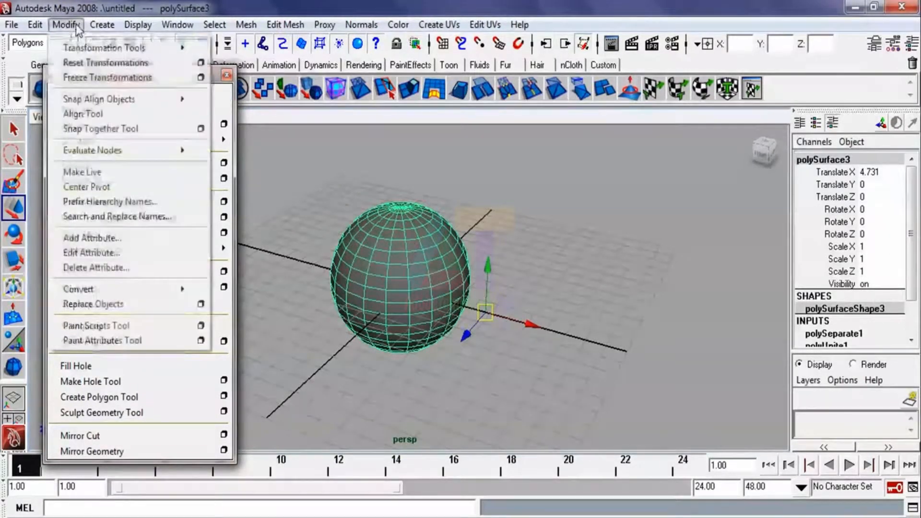
{"action": "left_click", "coordinate": [99, 189]}
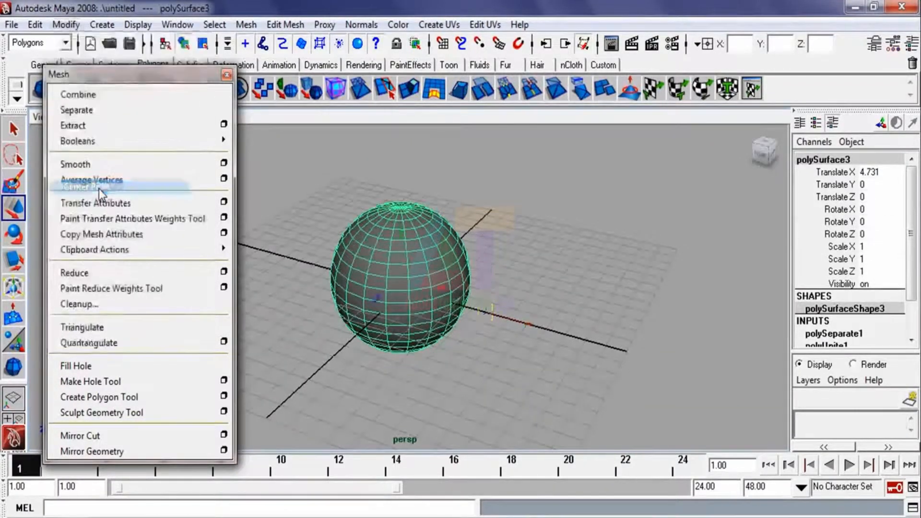
{"action": "left_click", "coordinate": [556, 282]}
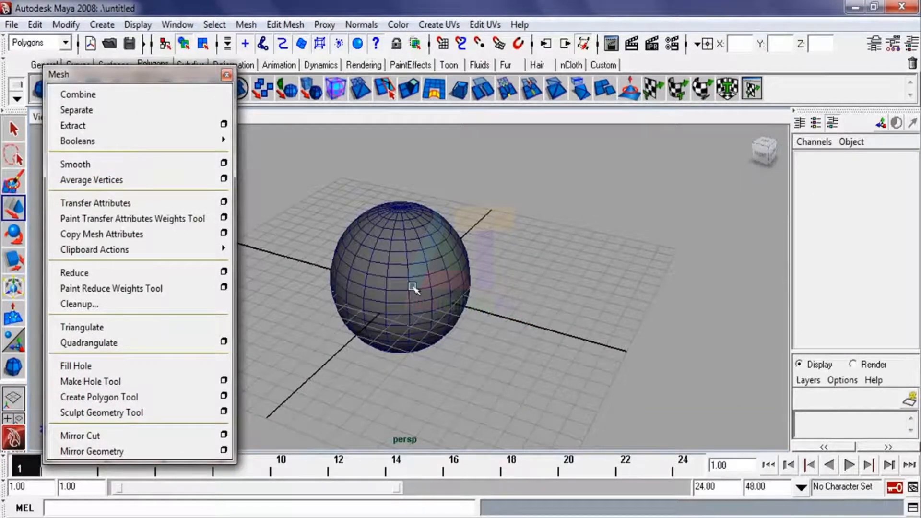
Examine the sphere's pivot position in wireframe display and return the viewport to shaded display.
{"action": "key", "text": "4"}
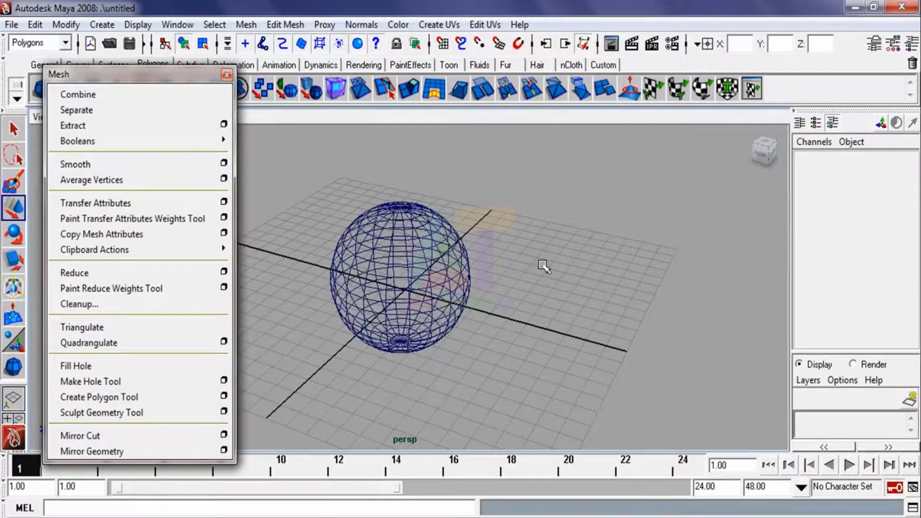
{"action": "left_click", "coordinate": [421, 262]}
{"action": "mouse_move", "coordinate": [434, 296]}
{"action": "left_mouse_down", "text": "alt"}
{"action": "mouse_move", "coordinate": [365, 308]}
{"action": "mouse_move", "coordinate": [456, 337]}
{"action": "left_mouse_up", "text": "alt"}
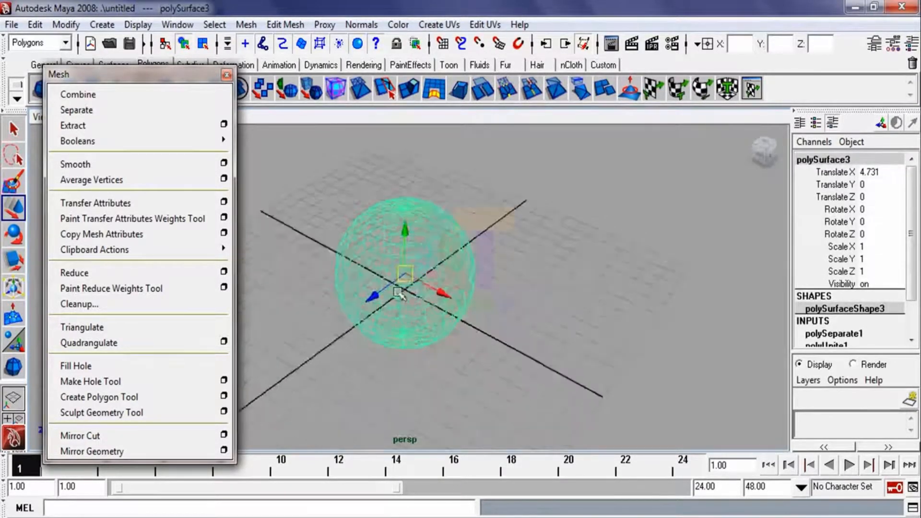
{"action": "right_click_drag", "start_coordinate": [402, 292], "coordinate": [425, 351], "text": "alt"}
{"action": "key", "text": "5"}
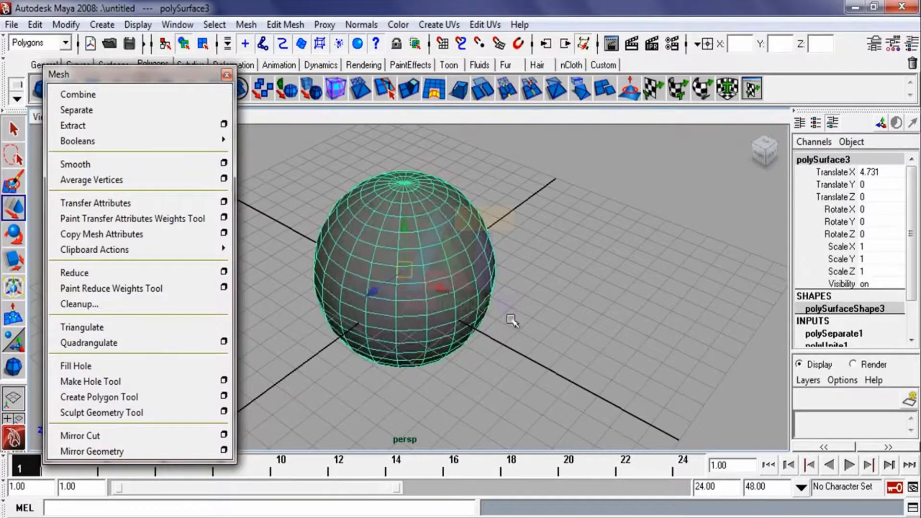
Select two adjacent faces on the front of the sphere and extract them from the mesh.
{"action": "left_click", "coordinate": [566, 271]}
{"action": "left_click_drag", "start_coordinate": [565, 271], "coordinate": [360, 280], "text": "alt"}
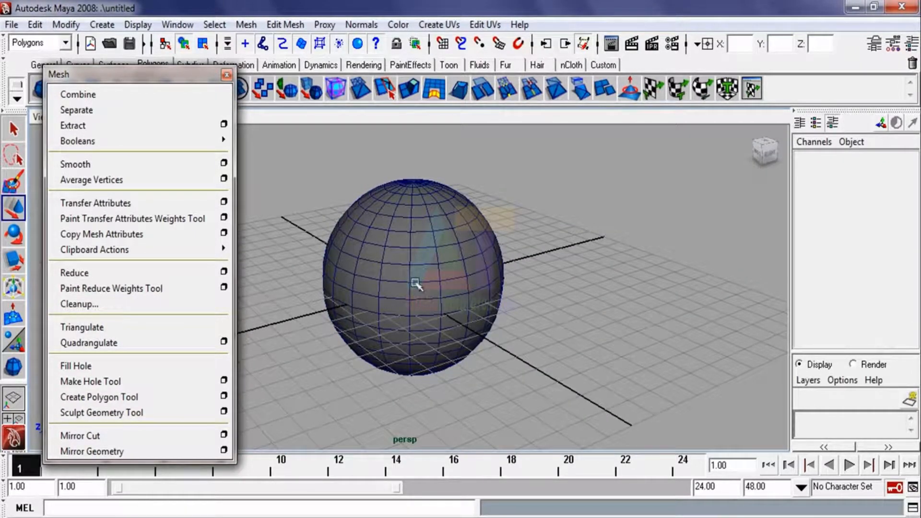
{"action": "left_click", "coordinate": [407, 252]}
{"action": "left_click_drag", "start_coordinate": [370, 240], "coordinate": [388, 254], "text": "alt"}
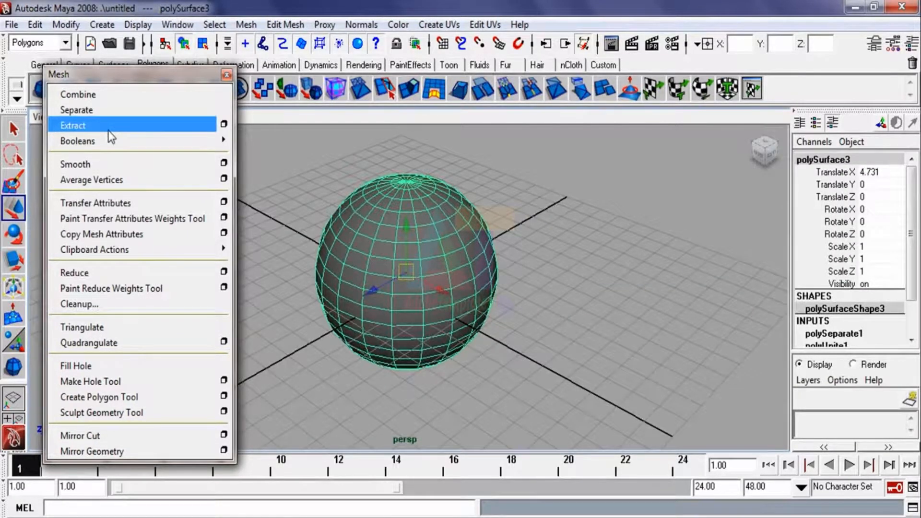
{"action": "left_click", "coordinate": [323, 177]}
{"action": "left_click", "coordinate": [422, 270]}
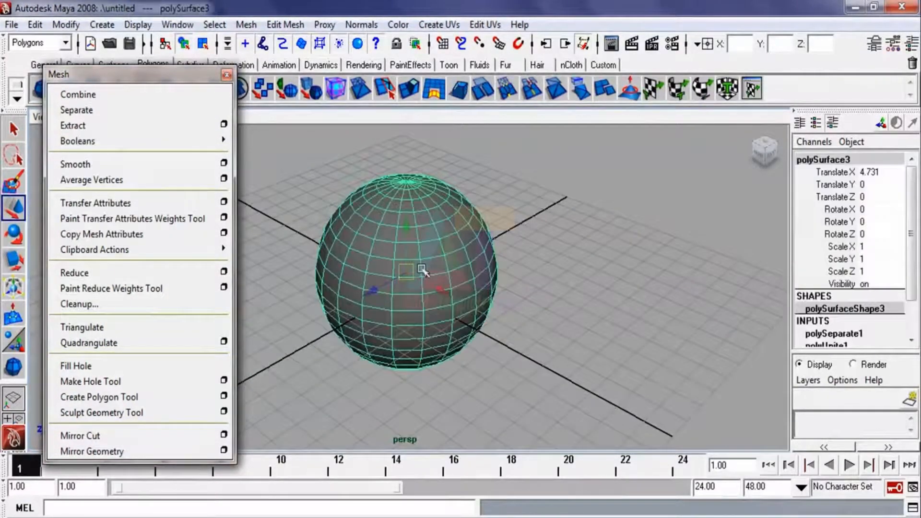
{"action": "right_click_drag", "start_coordinate": [422, 268], "coordinate": [416, 300]}
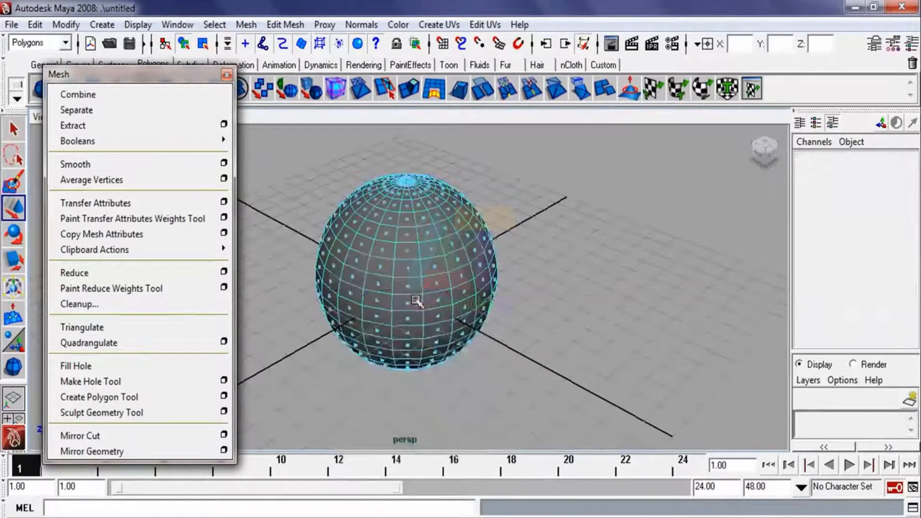
{"action": "left_click", "coordinate": [408, 270]}
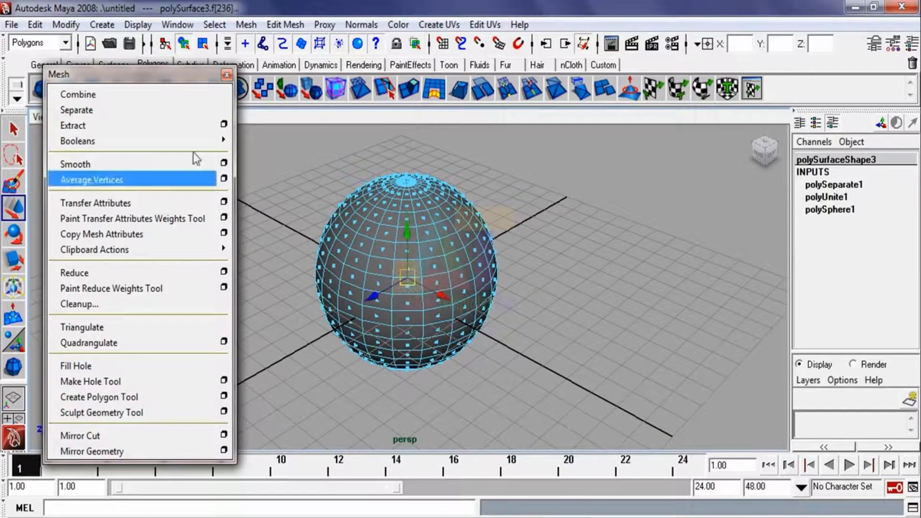
{"action": "left_click", "coordinate": [111, 125]}
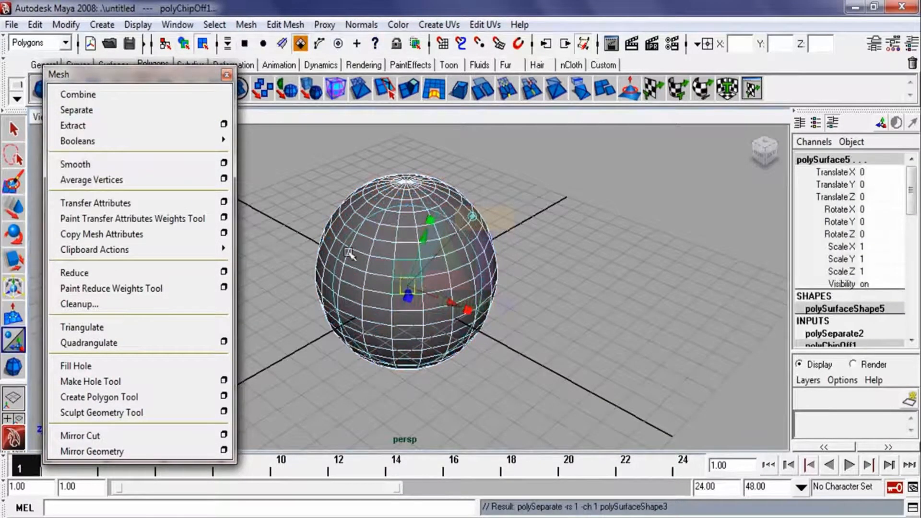
Inspect the extracted faces as a separate piece and return to object selection mode.
{"action": "left_click_drag", "start_coordinate": [347, 251], "coordinate": [434, 238], "text": "alt"}
{"action": "left_click", "coordinate": [620, 248]}
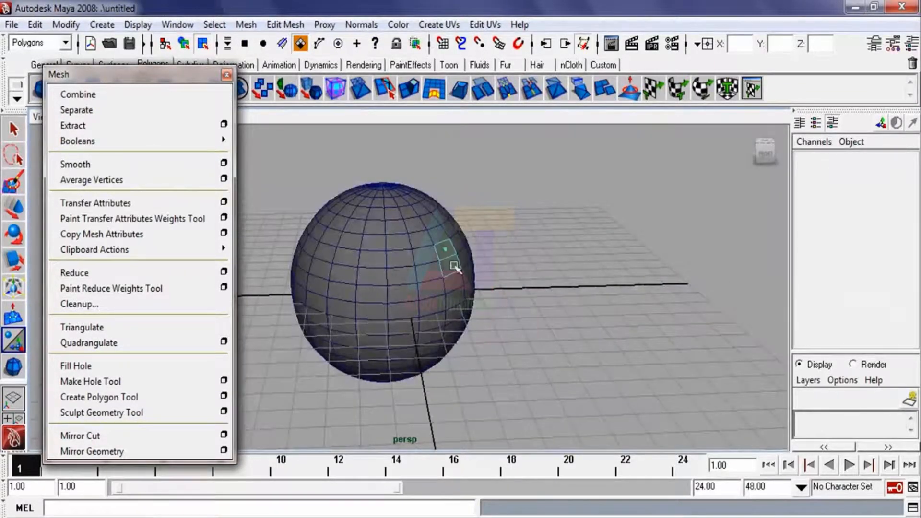
{"action": "left_click_drag", "start_coordinate": [387, 280], "coordinate": [408, 280], "text": "alt"}
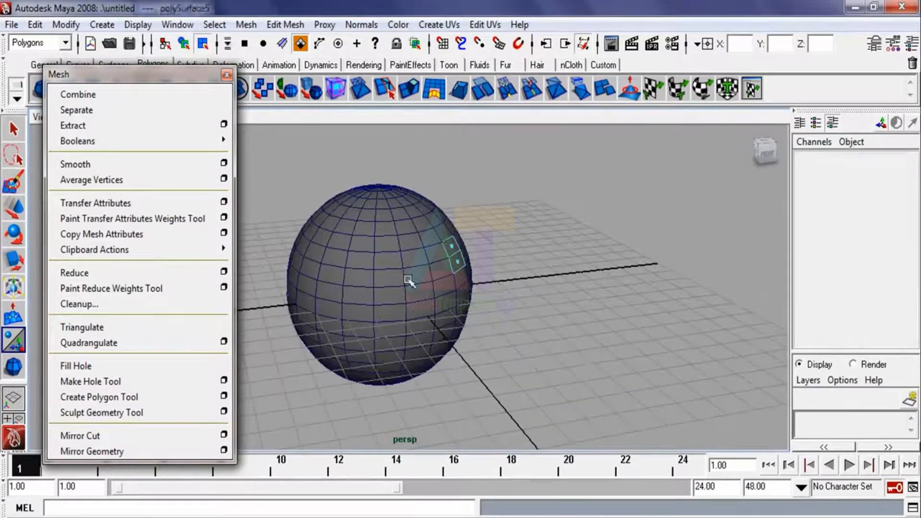
{"action": "key", "text": "F8"}
{"action": "left_click", "coordinate": [592, 246]}
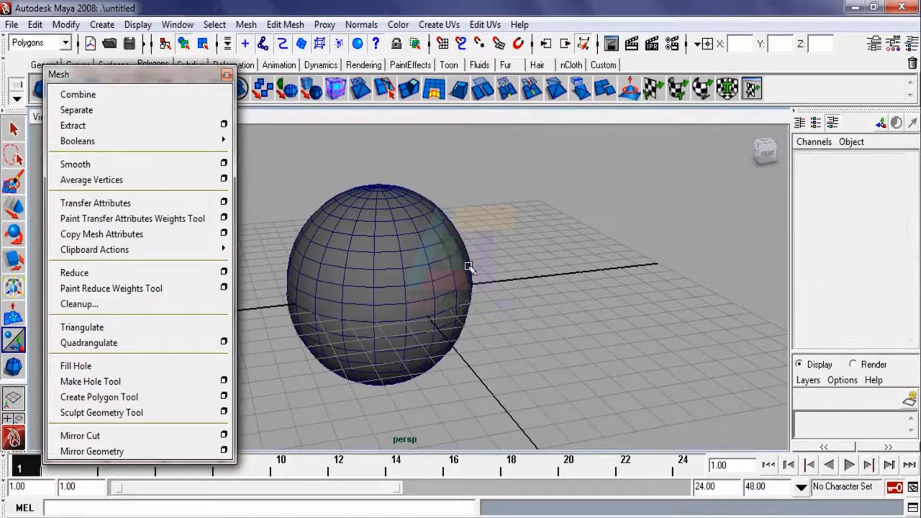
Move the extracted two-face piece out of the sphere to a Translate Z of about 1.94.
{"action": "left_click", "coordinate": [457, 269]}
{"action": "left_click_drag", "start_coordinate": [413, 275], "coordinate": [317, 277], "text": "alt"}
{"action": "left_click", "coordinate": [13, 206]}
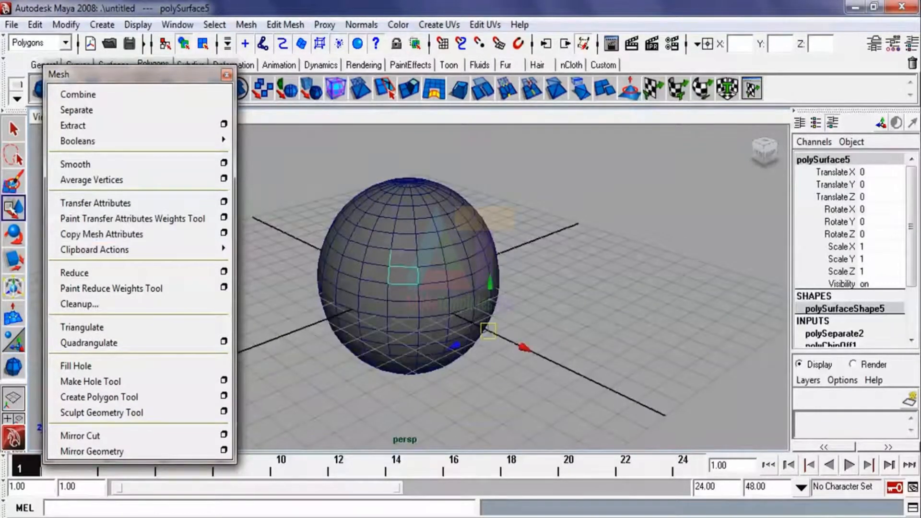
{"action": "left_click_drag", "start_coordinate": [274, 247], "coordinate": [281, 334], "text": "alt"}
{"action": "left_click_drag", "start_coordinate": [438, 278], "coordinate": [421, 288], "text": "alt"}
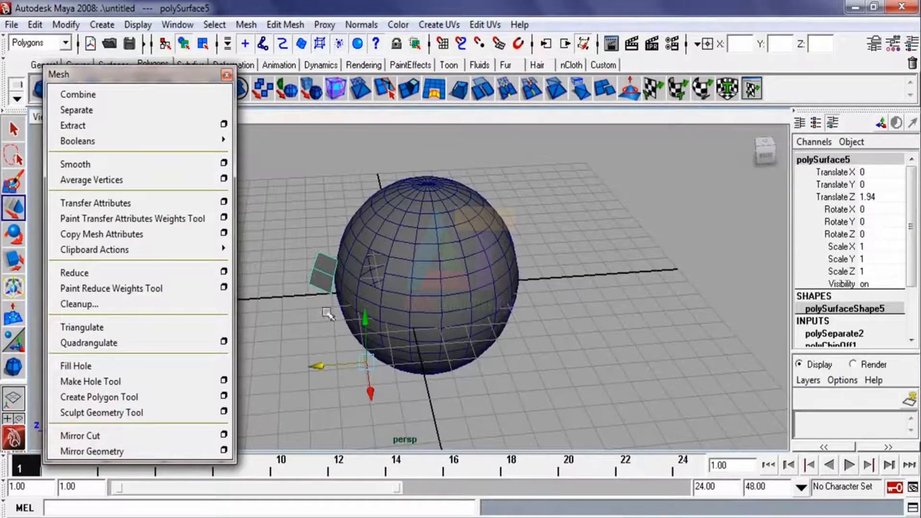
Undo the piece's move and the face extraction, and return to object mode with nothing selected.
{"action": "key", "text": "ctrl+z"}
{"action": "key", "text": "ctrl+z"}
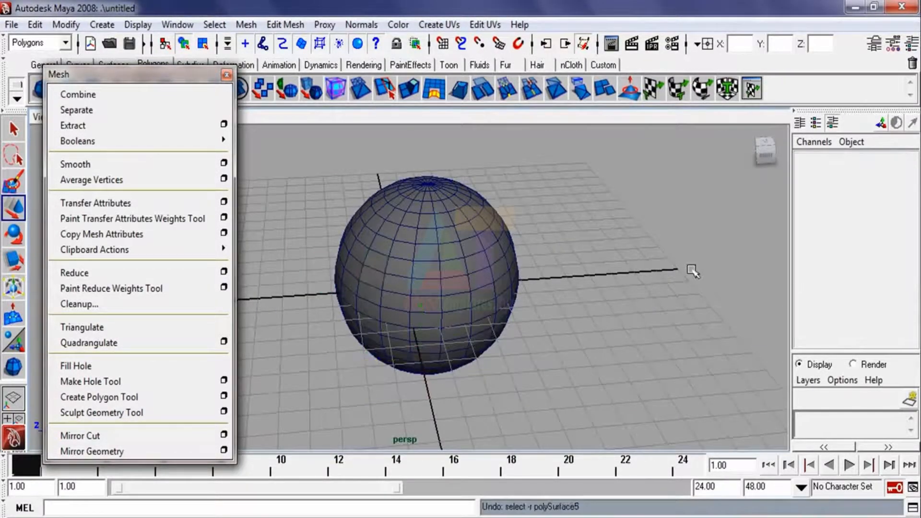
{"action": "key", "text": "ctrl+z"}
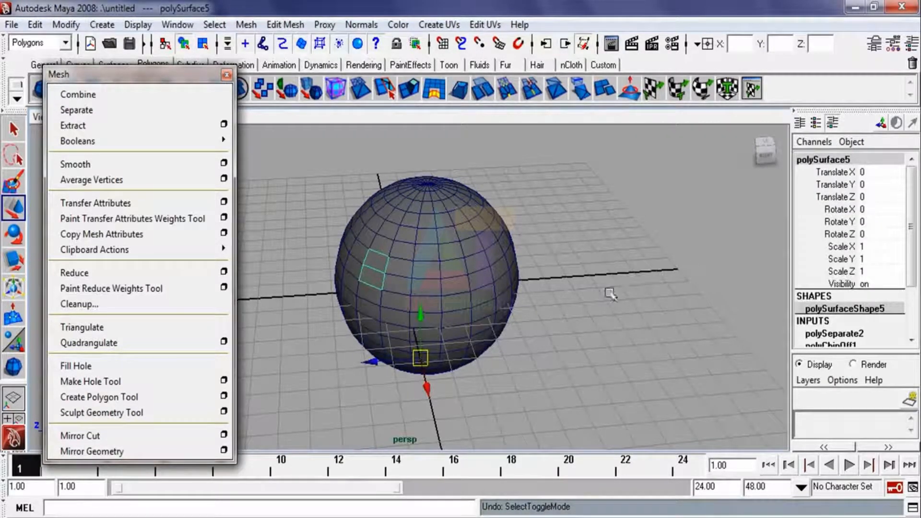
{"action": "key", "text": "ctrl+z"}
{"action": "key", "text": "ctrl+z"}
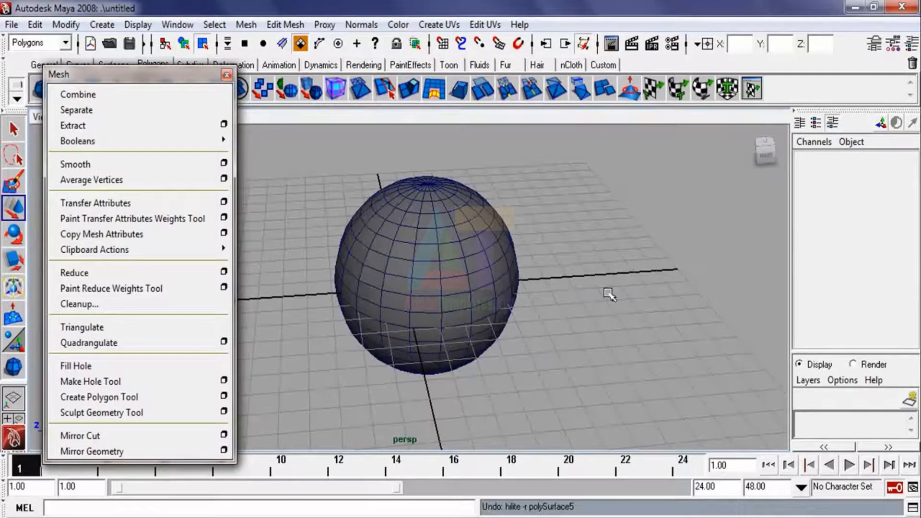
{"action": "double_click", "coordinate": [461, 279]}
{"action": "left_click_drag", "start_coordinate": [351, 298], "coordinate": [446, 283], "text": "alt"}
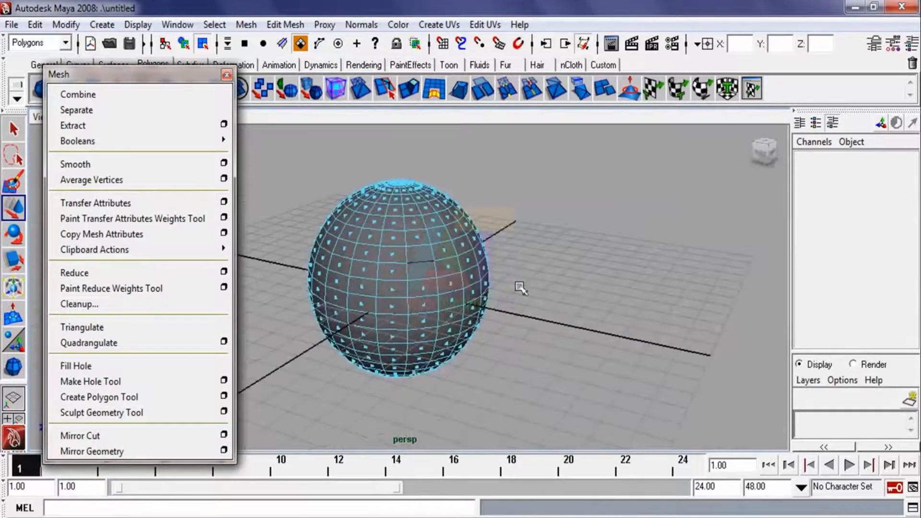
{"action": "key", "text": "ctrl+z"}
{"action": "key", "text": "ctrl+z"}
{"action": "left_click", "coordinate": [606, 272]}
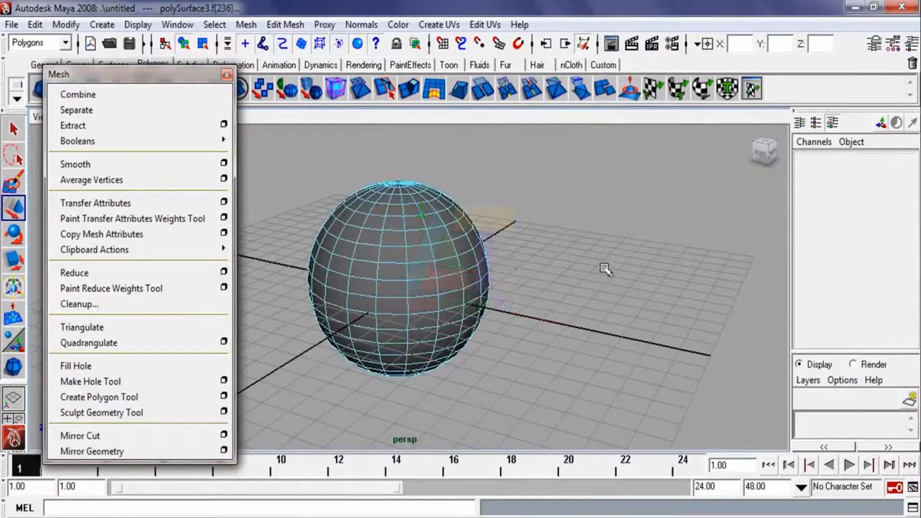
{"action": "key", "text": "F11"}
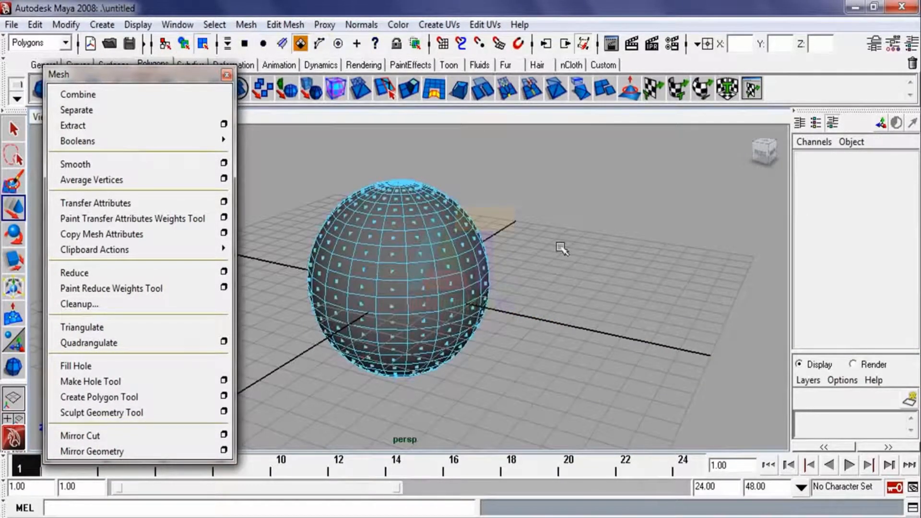
{"action": "key", "text": "F8"}
{"action": "left_click", "coordinate": [561, 248]}
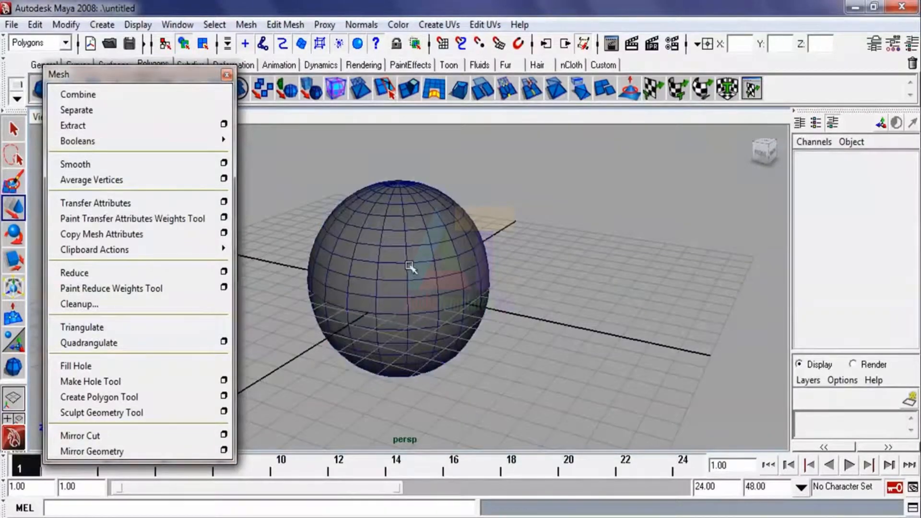
Smooth the whole sphere mesh and examine its denser wireframe from several angles.
{"action": "left_click", "coordinate": [410, 267]}
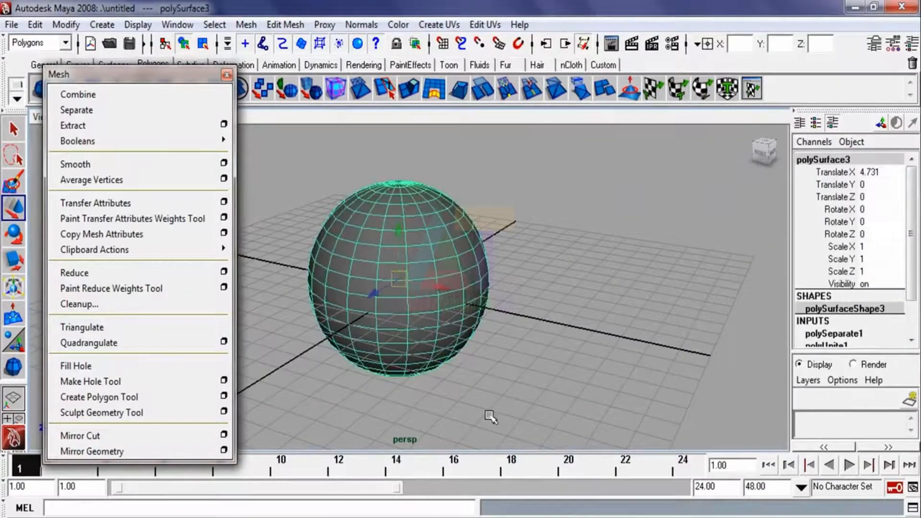
{"action": "left_click", "coordinate": [132, 165]}
{"action": "left_click", "coordinate": [443, 331]}
{"action": "left_click", "coordinate": [442, 331]}
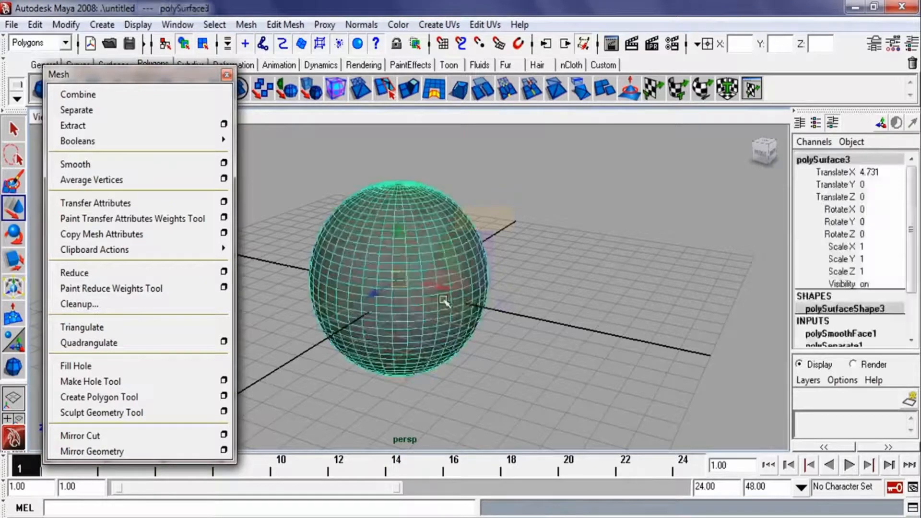
{"action": "left_click_drag", "start_coordinate": [443, 332], "coordinate": [438, 261], "text": "alt"}
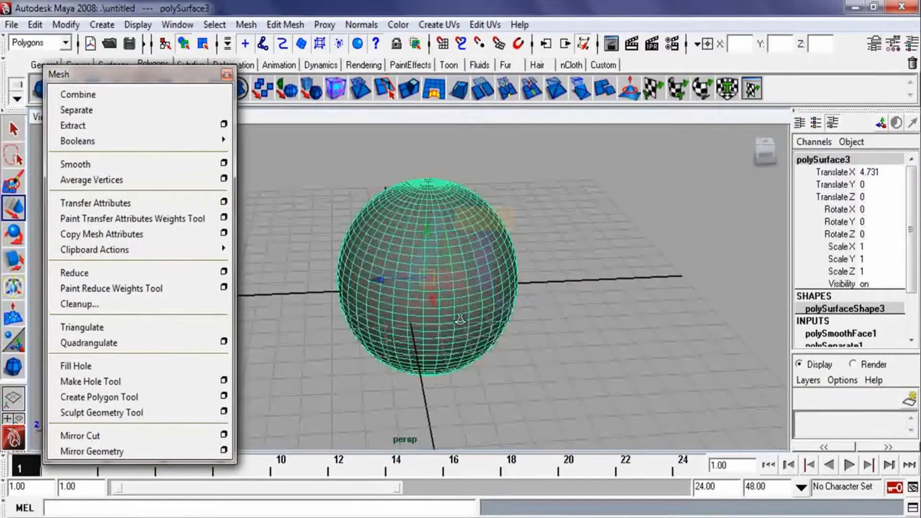
{"action": "right_click_drag", "start_coordinate": [460, 318], "coordinate": [483, 354], "text": "alt"}
{"action": "left_click_drag", "start_coordinate": [483, 354], "coordinate": [449, 272], "text": "alt"}
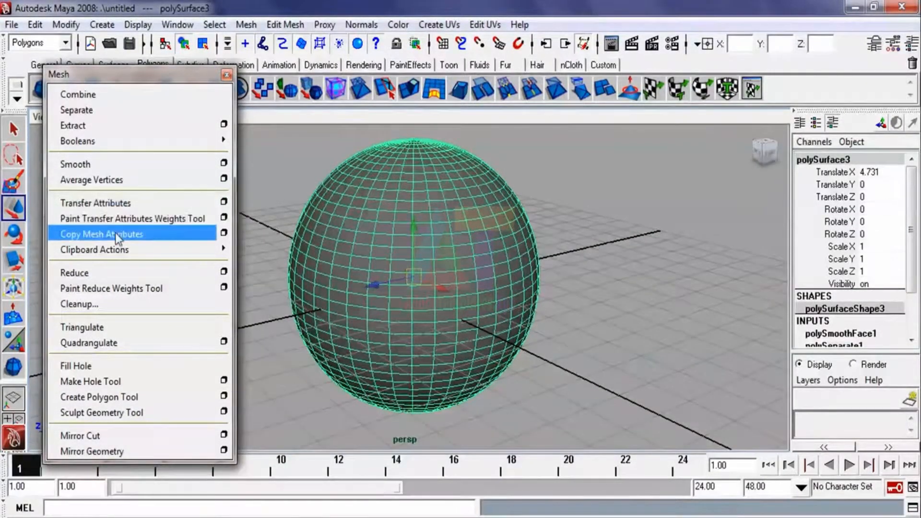
Reduce the smoothed sphere's faces by 50% and review the Reduce options without changing them.
{"action": "left_click", "coordinate": [111, 271]}
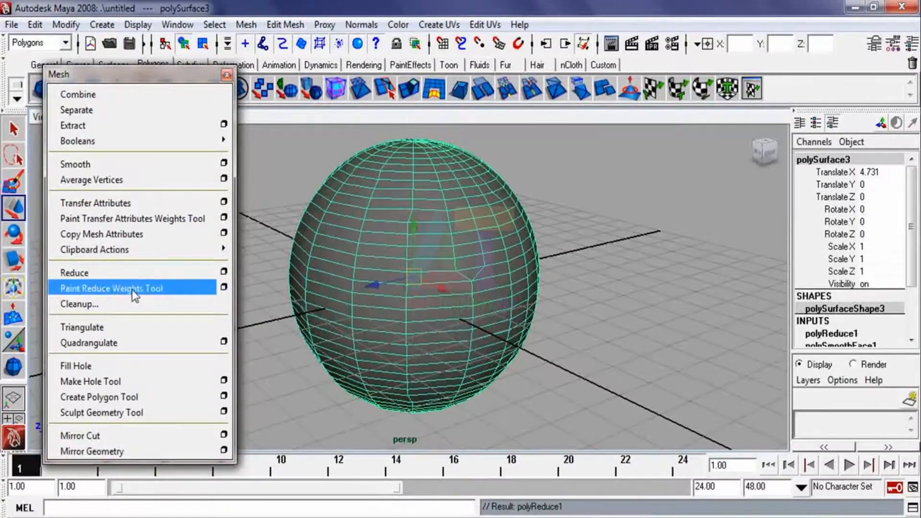
{"action": "left_click", "coordinate": [223, 272]}
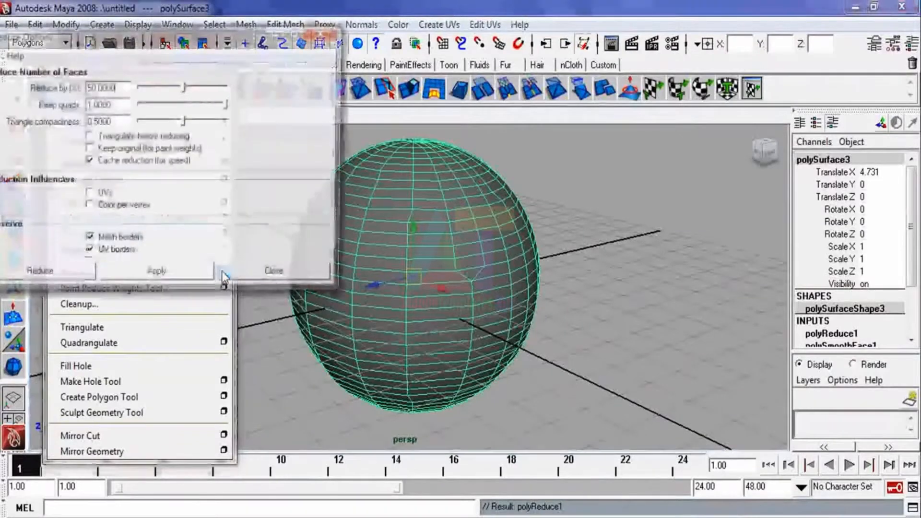
{"action": "left_click_drag", "start_coordinate": [144, 54], "coordinate": [797, 54]}
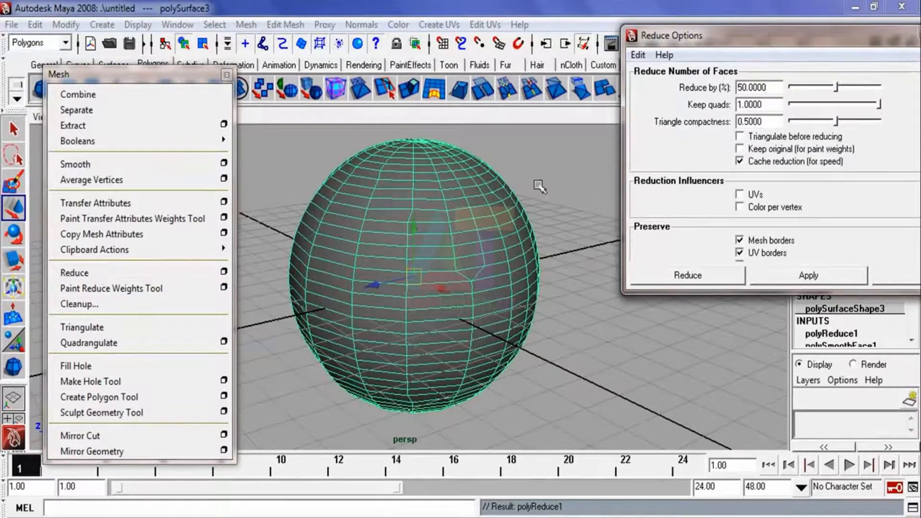
{"action": "left_click_drag", "start_coordinate": [802, 25], "coordinate": [616, 28]}
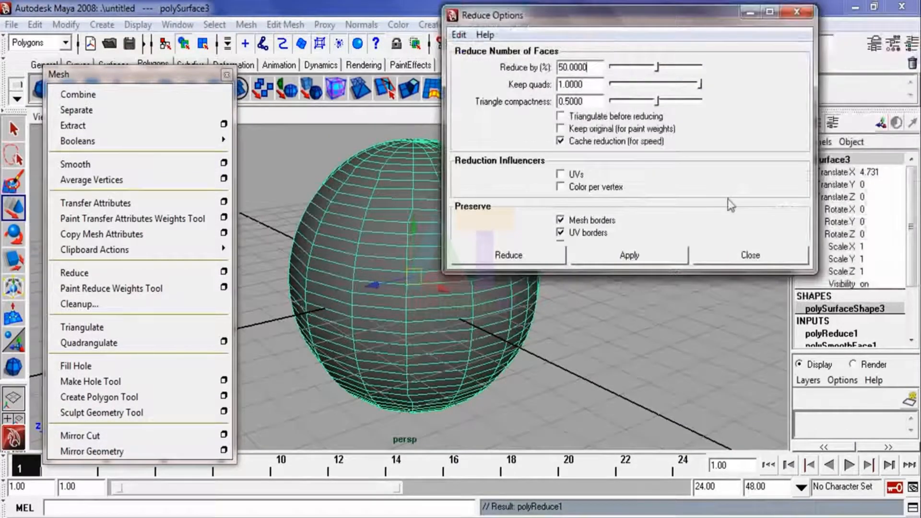
{"action": "left_click", "coordinate": [741, 258]}
Undo the reduction and the smoothing on the sphere.
{"action": "left_click", "coordinate": [657, 281]}
{"action": "key", "text": "ctrl+z"}
{"action": "key", "text": "ctrl+z"}
{"action": "key", "text": "ctrl+z"}
{"action": "key", "text": "ctrl+z"}
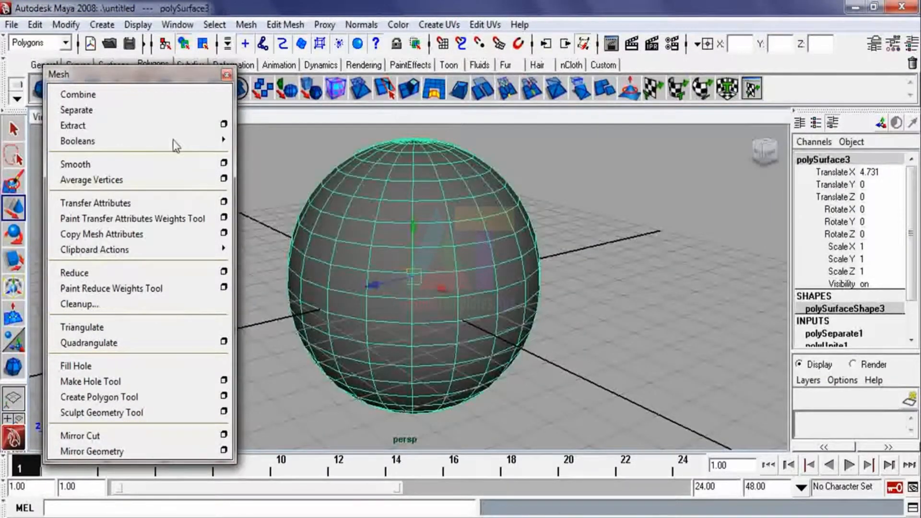
Reduce the sphere's faces by 50% twice in succession and check the coarser mesh from another angle.
{"action": "left_click", "coordinate": [214, 277]}
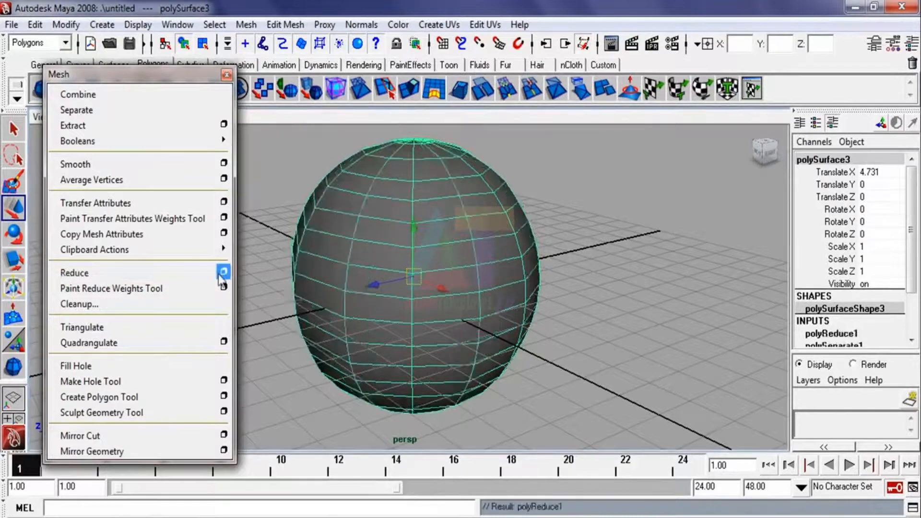
{"action": "left_click", "coordinate": [223, 271]}
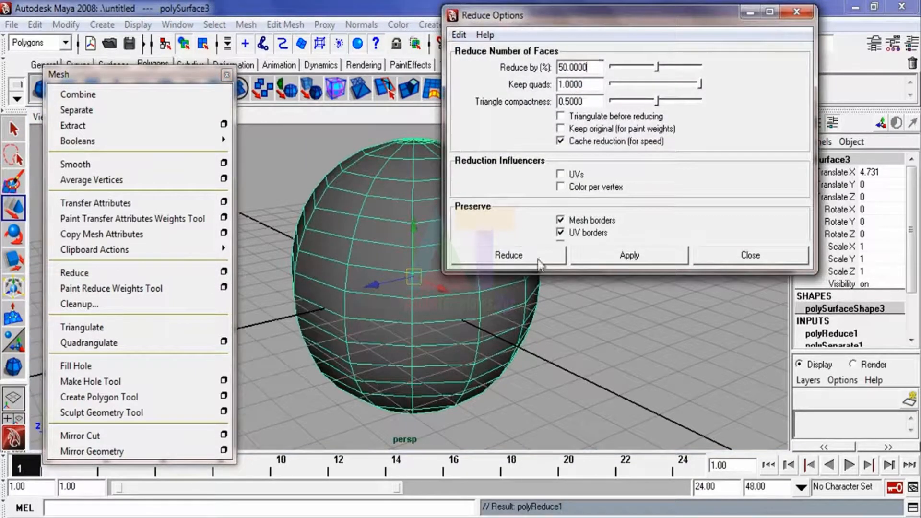
{"action": "left_click", "coordinate": [538, 263]}
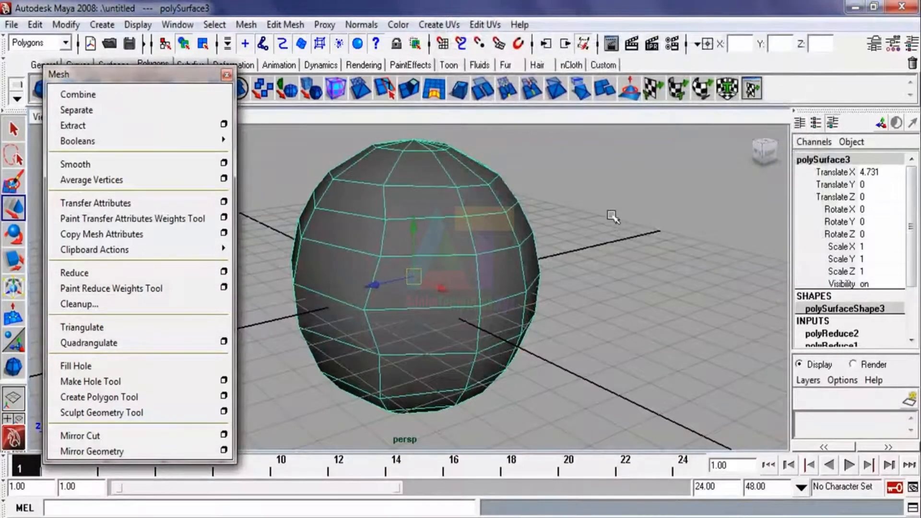
{"action": "left_click", "coordinate": [613, 216]}
{"action": "left_click_drag", "start_coordinate": [355, 255], "coordinate": [418, 293], "text": "alt"}
{"action": "left_click_drag", "start_coordinate": [418, 293], "coordinate": [397, 294], "text": "alt"}
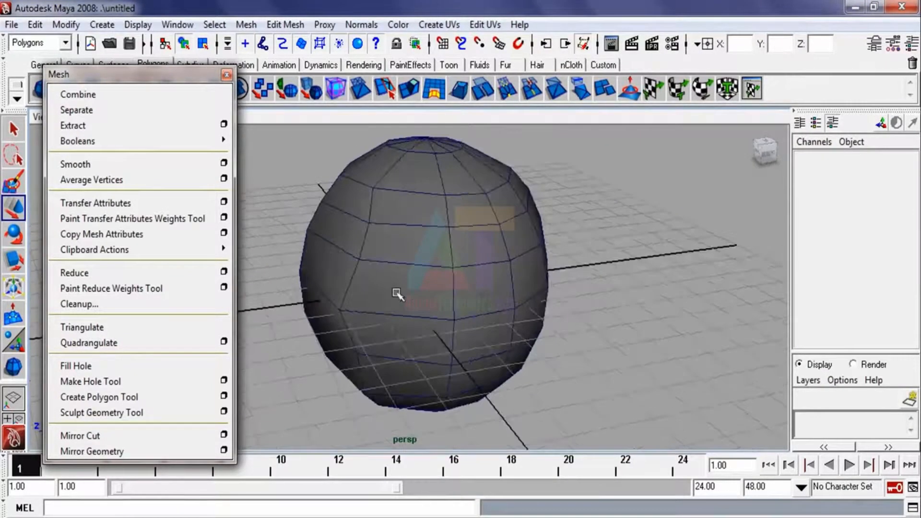
Undo both face reductions on the sphere.
{"action": "left_click", "coordinate": [397, 292]}
{"action": "key", "text": "ctrl+z"}
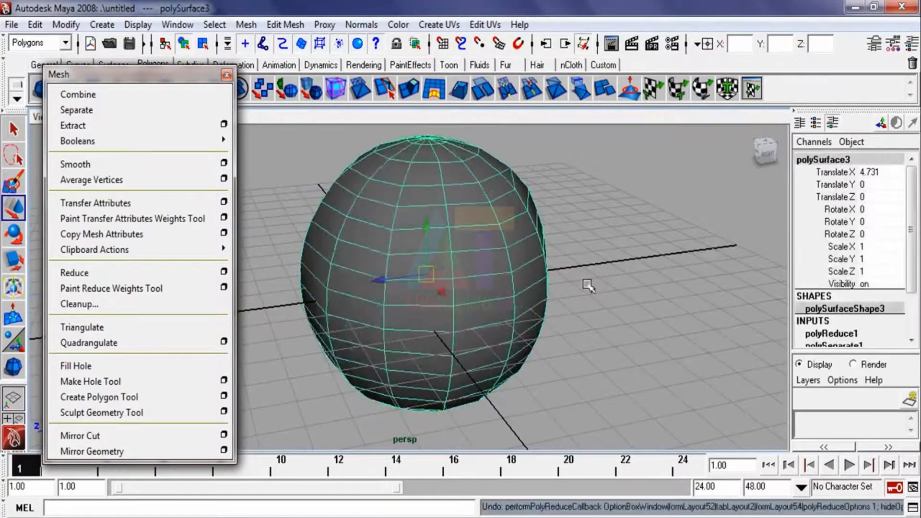
{"action": "key", "text": "ctrl+z"}
{"action": "left_click", "coordinate": [629, 257]}
{"action": "left_click", "coordinate": [370, 318]}
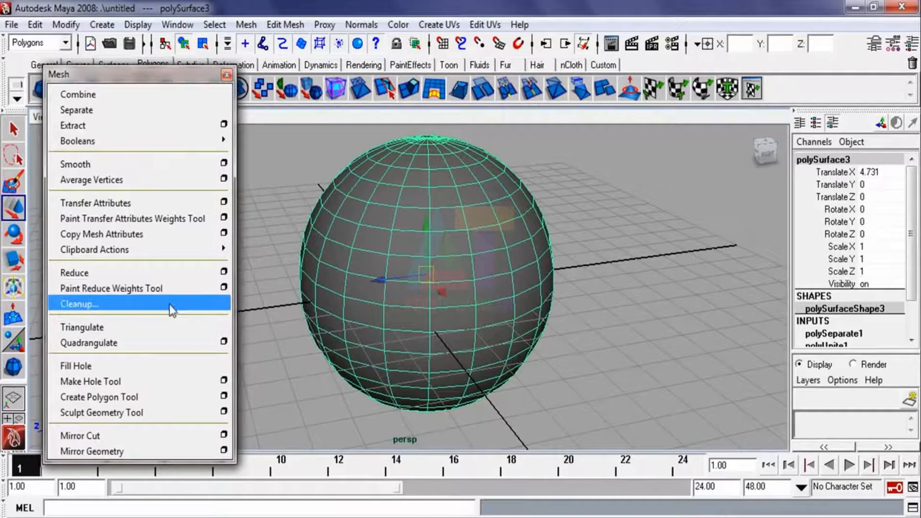
{"action": "left_click", "coordinate": [590, 248]}
{"action": "left_click_drag", "start_coordinate": [448, 303], "coordinate": [496, 298], "text": "alt"}
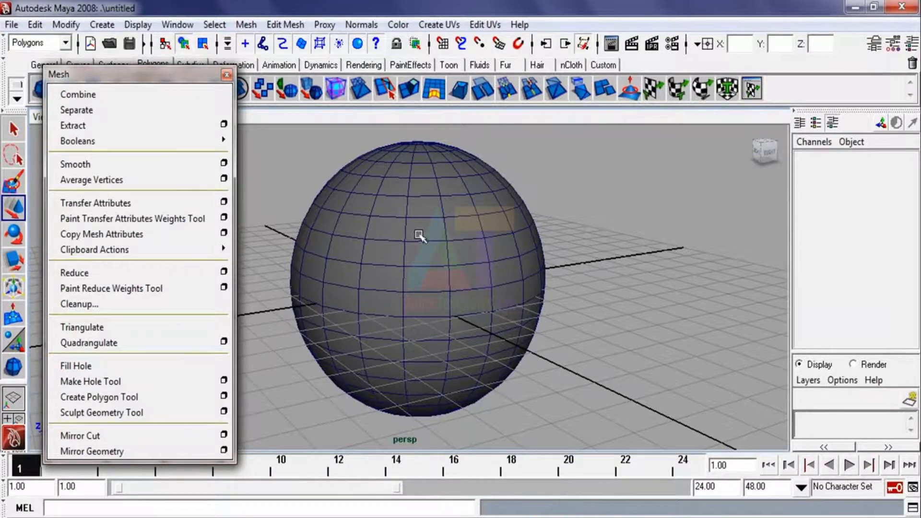
{"action": "mouse_move", "coordinate": [432, 284]}
{"action": "left_mouse_down", "text": "alt"}
{"action": "mouse_move", "coordinate": [420, 245]}
{"action": "mouse_move", "coordinate": [329, 243]}
{"action": "mouse_move", "coordinate": [442, 269]}
{"action": "mouse_move", "coordinate": [426, 288]}
{"action": "left_mouse_up", "text": "alt"}
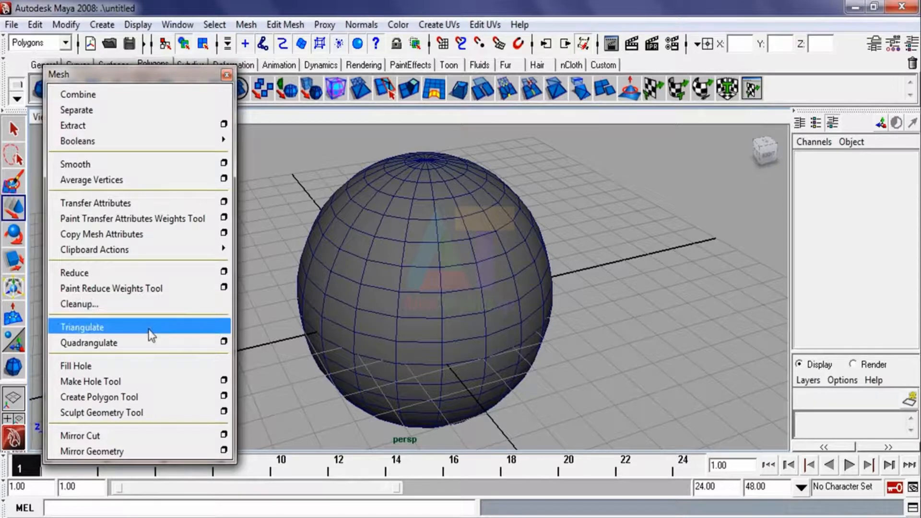
Triangulate the sphere's faces and check the resulting mesh from a closer angle.
{"action": "left_click", "coordinate": [391, 268]}
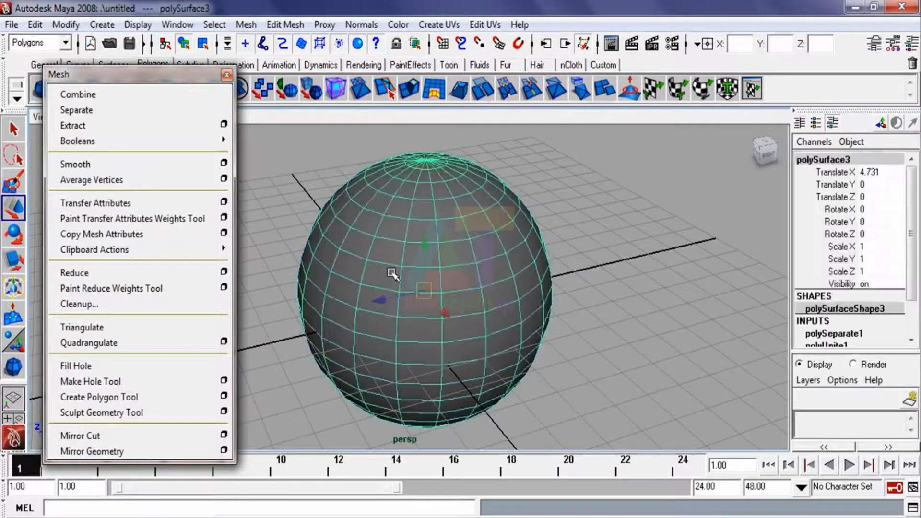
{"action": "left_click", "coordinate": [77, 329]}
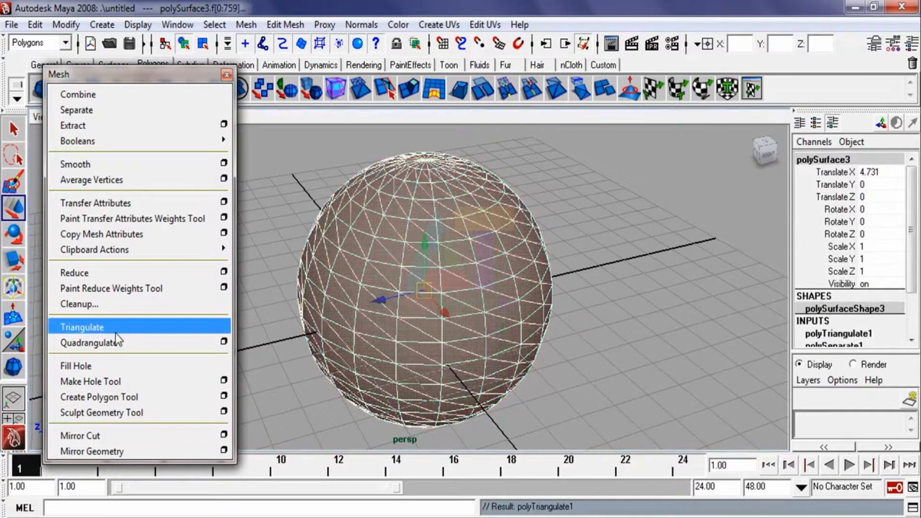
{"action": "left_click", "coordinate": [644, 267]}
{"action": "left_click_drag", "start_coordinate": [384, 326], "coordinate": [352, 327], "text": "alt"}
{"action": "right_click_drag", "start_coordinate": [385, 273], "coordinate": [419, 314], "text": "alt"}
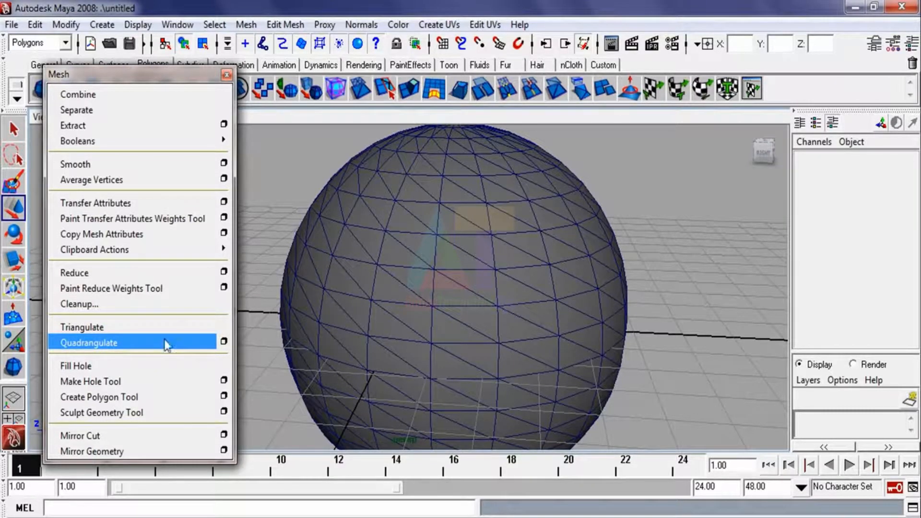
Quadrangulate the triangulated sphere and look over its faces from another angle.
{"action": "left_click", "coordinate": [143, 345]}
{"action": "left_click", "coordinate": [139, 343]}
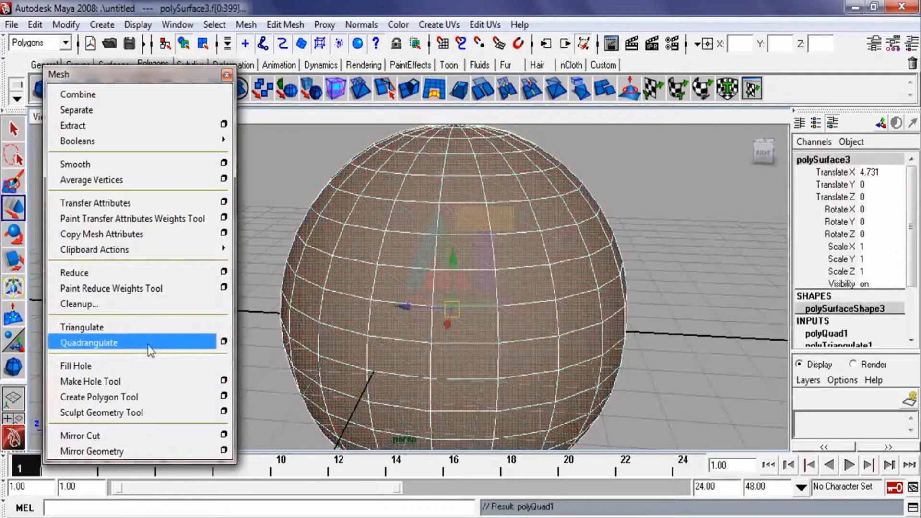
{"action": "left_click", "coordinate": [691, 238]}
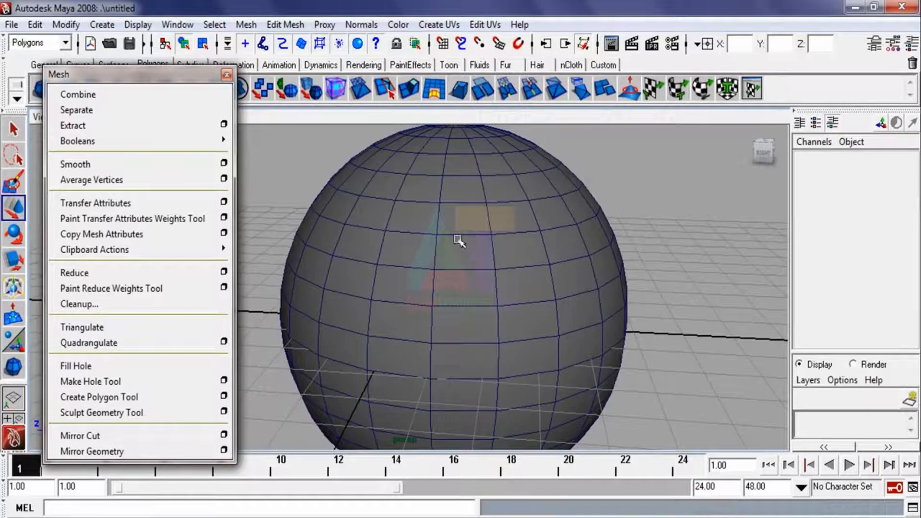
{"action": "left_click_drag", "start_coordinate": [443, 272], "coordinate": [452, 269], "text": "alt"}
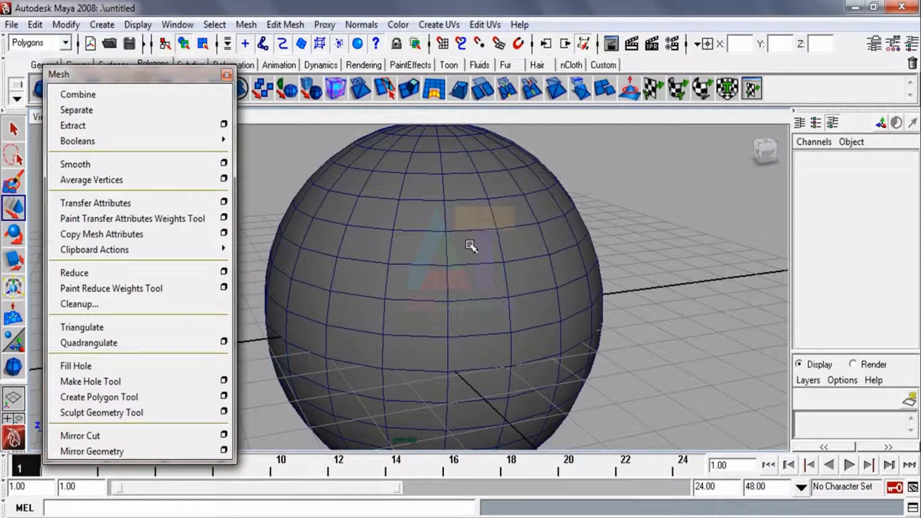
Delete two vertically adjacent faces on the front of the sphere to open a hole.
{"action": "right_click_drag", "start_coordinate": [471, 247], "coordinate": [475, 280]}
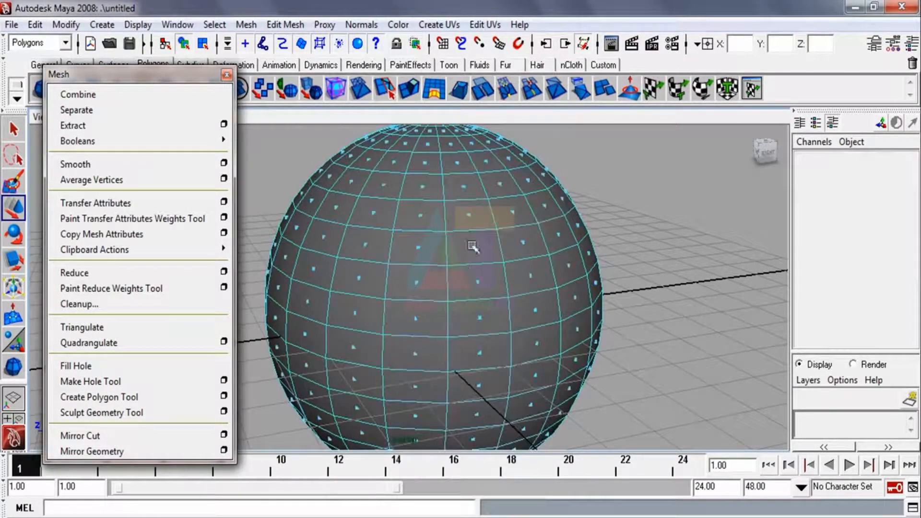
{"action": "left_click", "coordinate": [473, 264]}
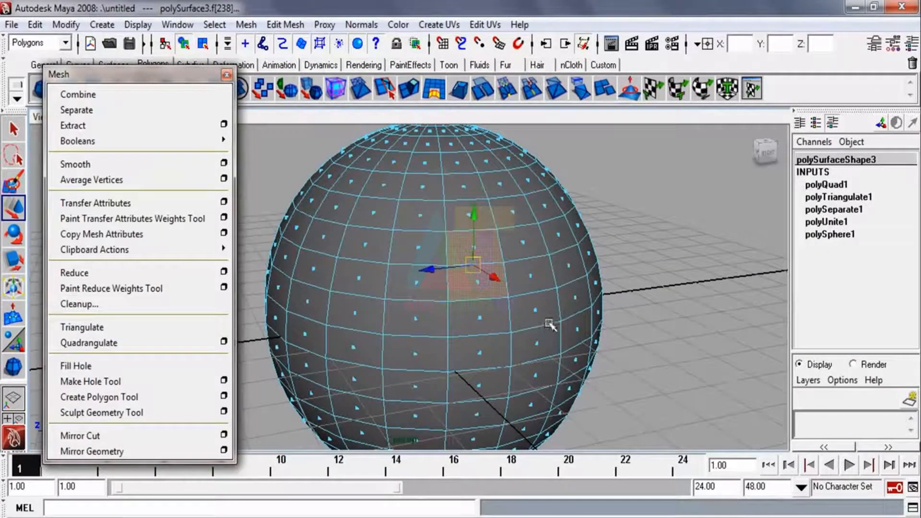
{"action": "key", "text": "Delete"}
{"action": "left_click_drag", "start_coordinate": [399, 297], "coordinate": [360, 296], "text": "alt"}
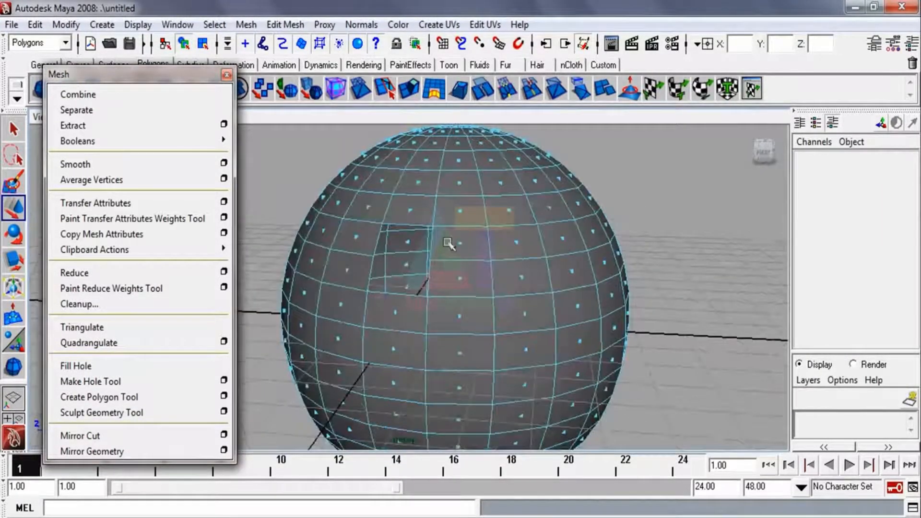
Select border edges of the opening in the sphere, fill the hole and inspect the closed area.
{"action": "right_click_drag", "start_coordinate": [434, 238], "coordinate": [427, 200]}
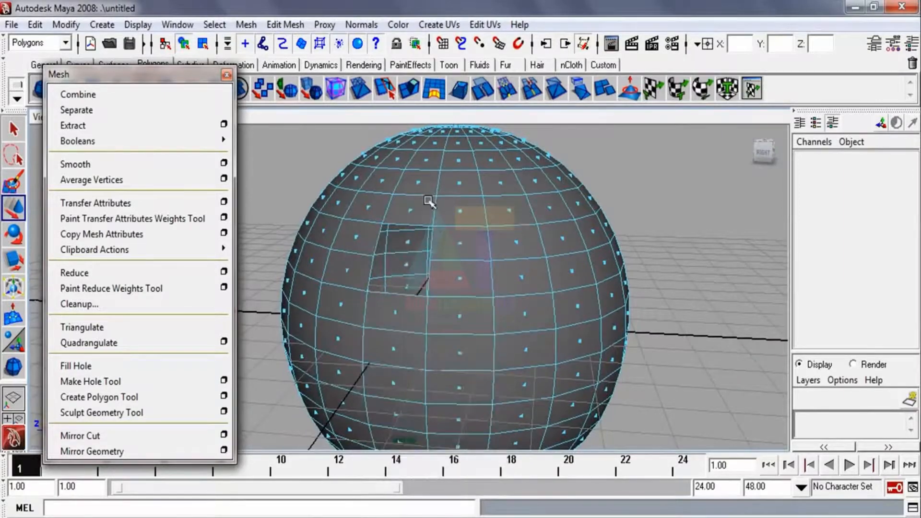
{"action": "left_click", "coordinate": [430, 252]}
{"action": "left_click", "coordinate": [427, 274]}
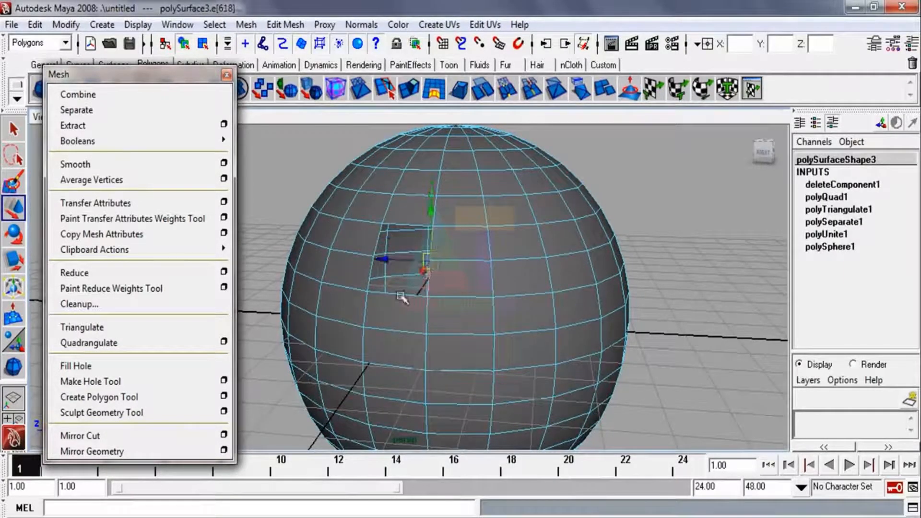
{"action": "left_click", "coordinate": [379, 276]}
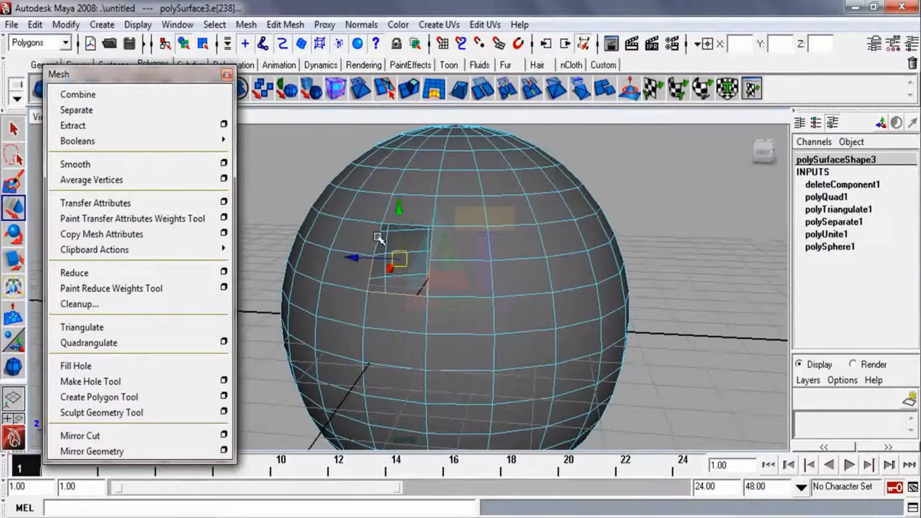
{"action": "left_click", "coordinate": [105, 366]}
{"action": "left_click_drag", "start_coordinate": [391, 275], "coordinate": [436, 264], "text": "alt"}
{"action": "left_click", "coordinate": [677, 193]}
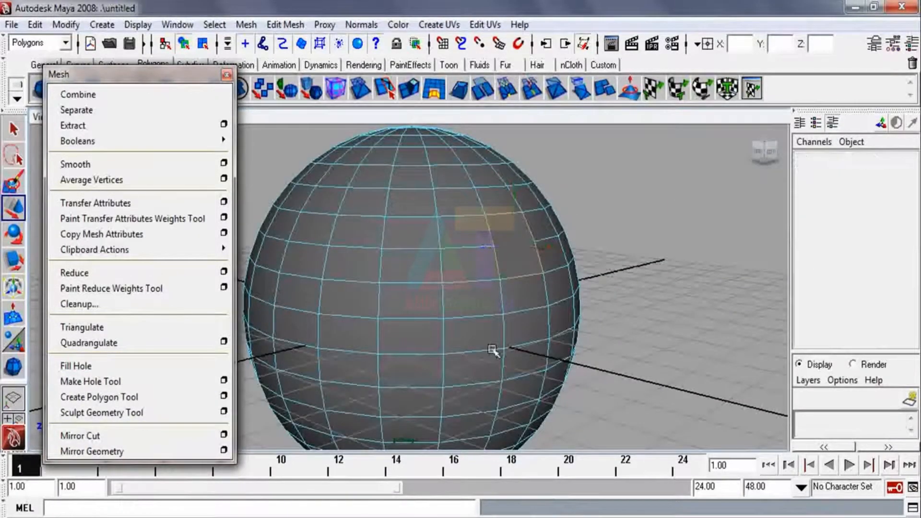
{"action": "left_click_drag", "start_coordinate": [469, 292], "coordinate": [372, 306], "text": "alt"}
{"action": "right_click_drag", "start_coordinate": [363, 302], "coordinate": [447, 375], "text": "alt"}
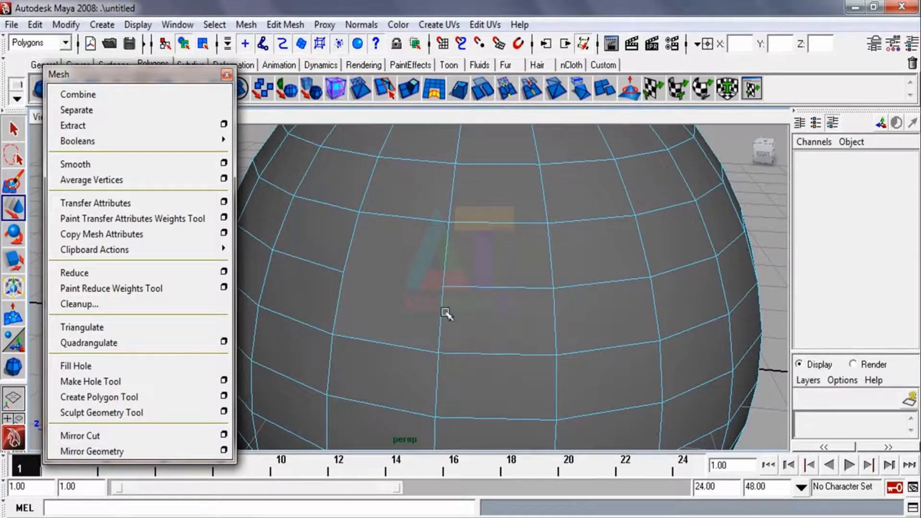
{"action": "left_click_drag", "start_coordinate": [453, 300], "coordinate": [412, 291], "text": "alt"}
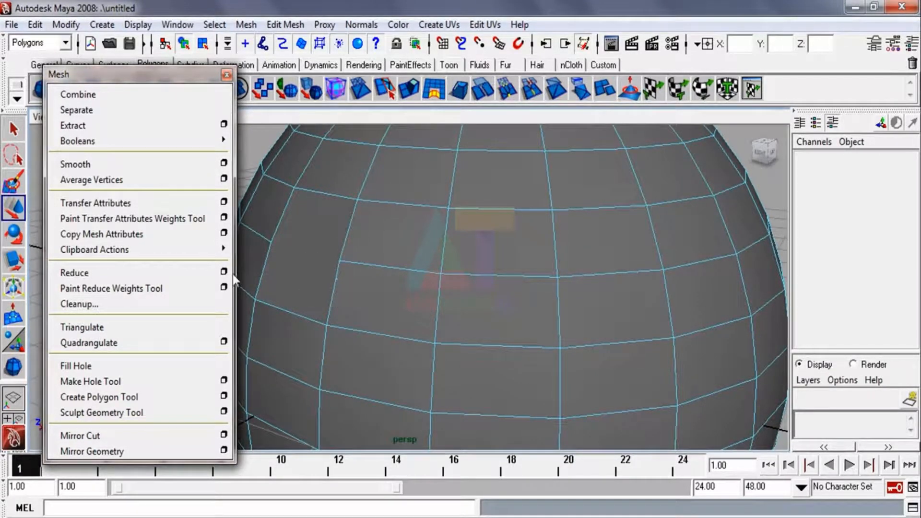
Check the edges along the filled face by selecting them individually in edge mode.
{"action": "right_click_drag", "start_coordinate": [349, 231], "coordinate": [353, 194]}
{"action": "left_click", "coordinate": [349, 231]}
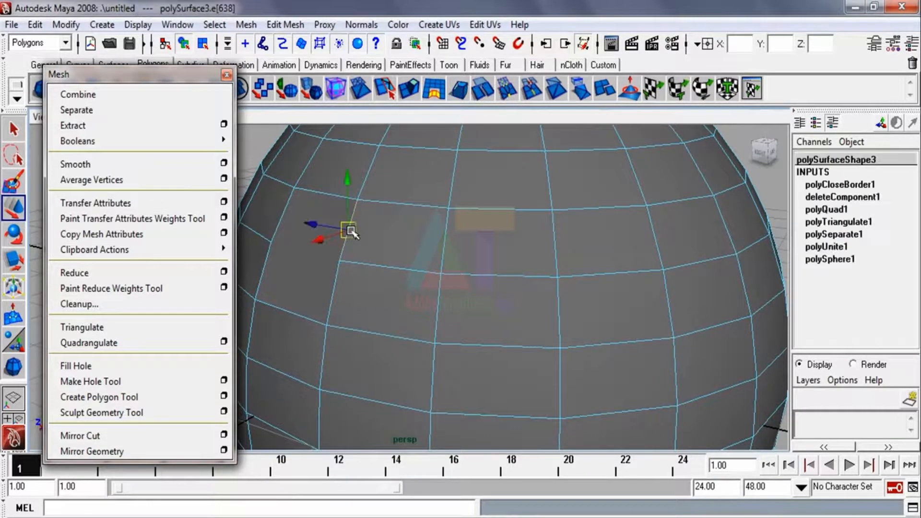
{"action": "left_click", "coordinate": [333, 288]}
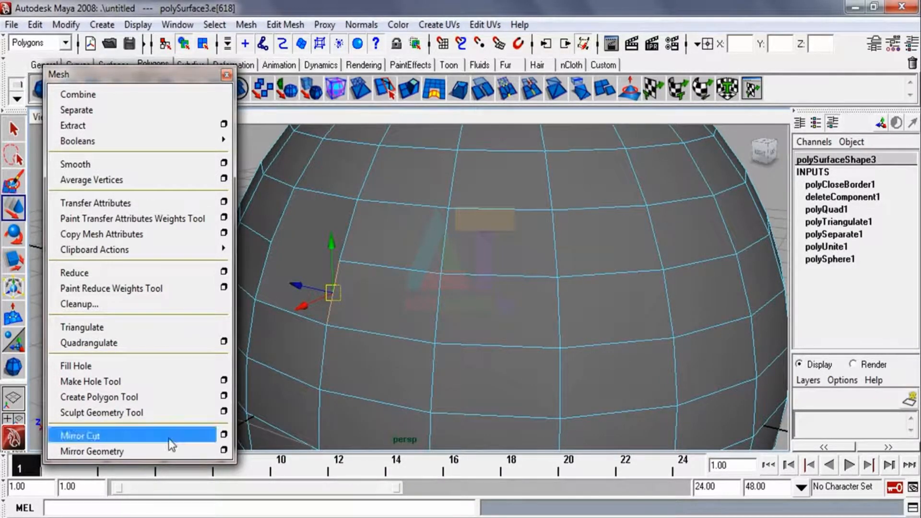
Draw a five-sided polygon on the grid beside the sphere with the Create Polygon Tool and view it from several angles.
{"action": "scroll", "coordinate": [535, 343], "scroll_direction": "down", "scroll_amount": 5}
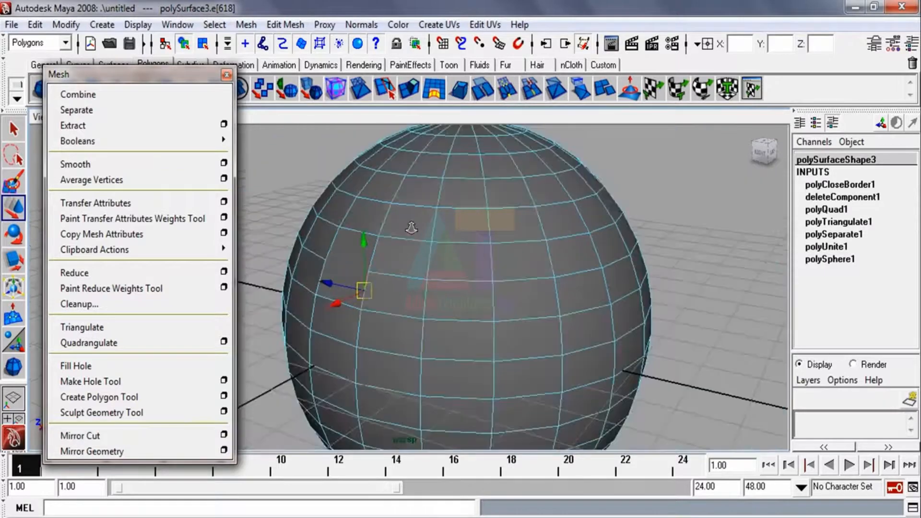
{"action": "scroll", "coordinate": [589, 332], "scroll_direction": "down", "scroll_amount": 3}
{"action": "left_click", "coordinate": [106, 397]}
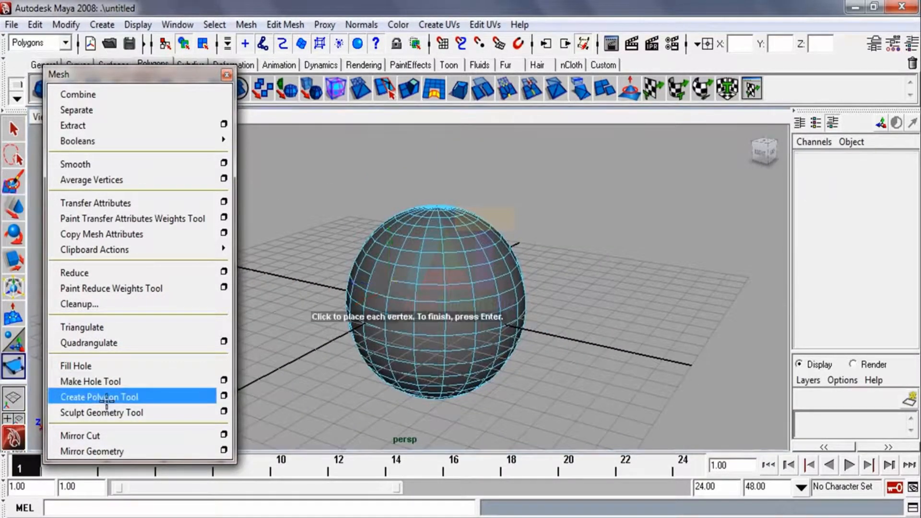
{"action": "left_click", "coordinate": [611, 300]}
{"action": "left_click", "coordinate": [646, 260]}
{"action": "left_click", "coordinate": [700, 286]}
{"action": "left_click", "coordinate": [633, 354]}
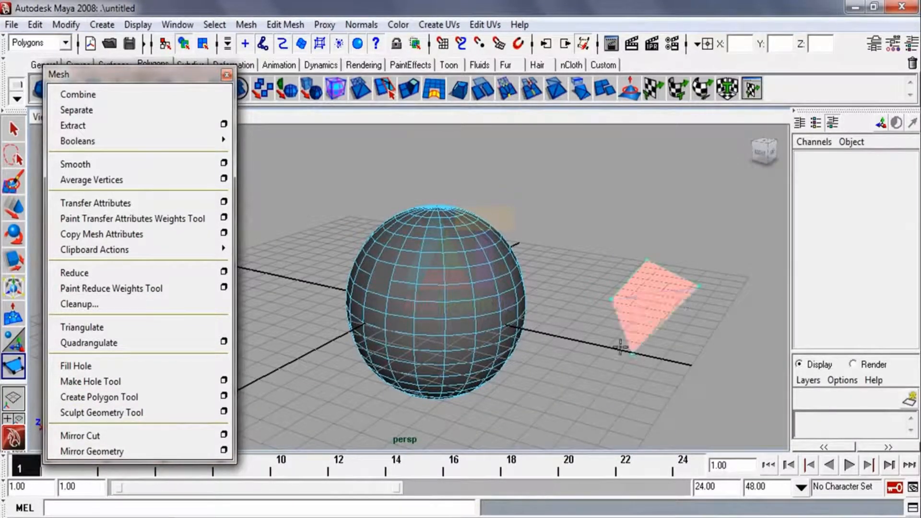
{"action": "left_click", "coordinate": [601, 333]}
{"action": "left_click", "coordinate": [14, 130]}
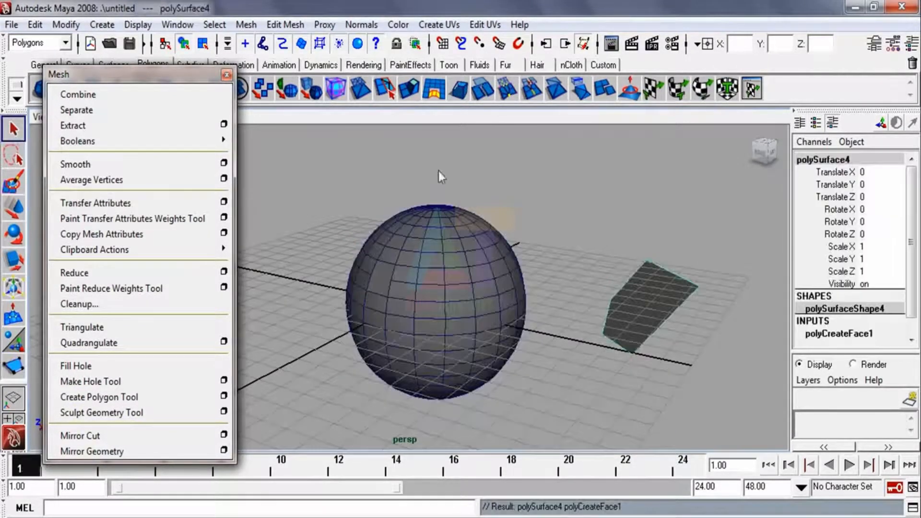
{"action": "left_click_drag", "start_coordinate": [635, 309], "coordinate": [628, 342], "text": "alt"}
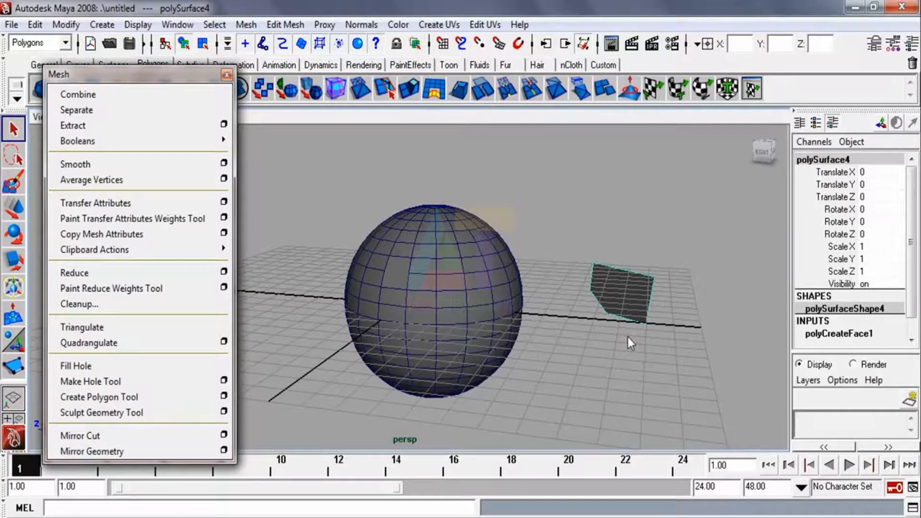
{"action": "left_click_drag", "start_coordinate": [557, 325], "coordinate": [347, 365], "text": "alt"}
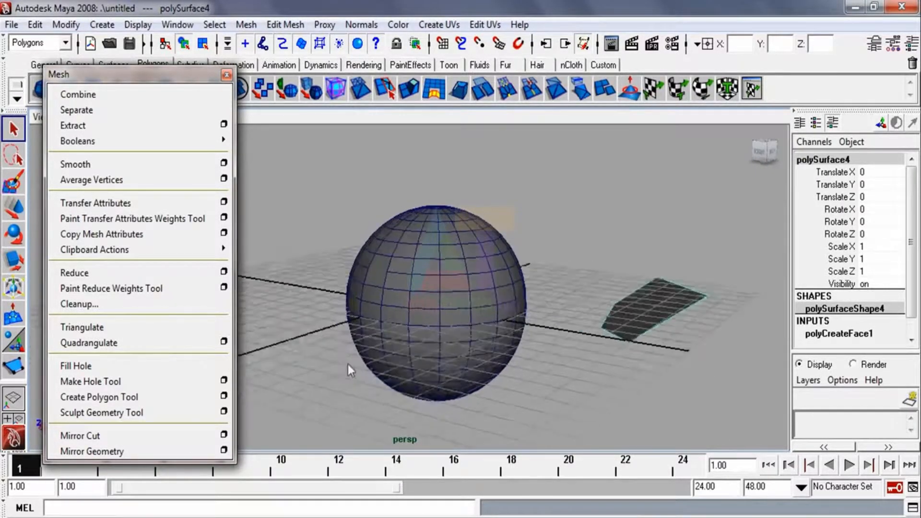
Push dents into several sides of the sphere with the Sculpt Geometry Tool.
{"action": "left_click", "coordinate": [111, 412]}
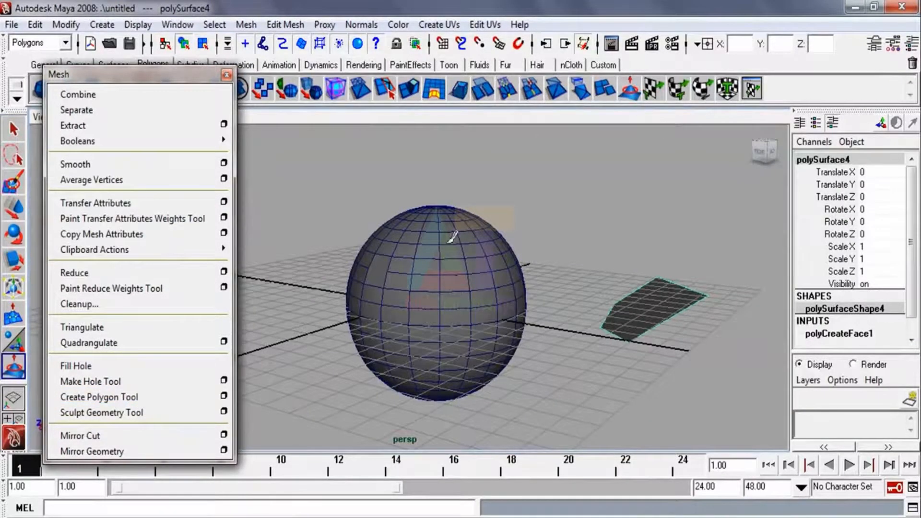
{"action": "left_click", "coordinate": [13, 128]}
{"action": "left_click", "coordinate": [484, 271]}
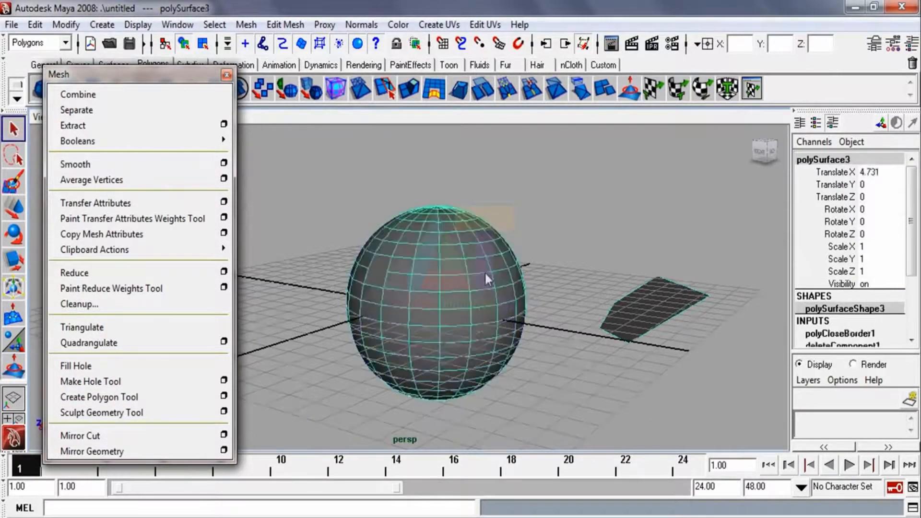
{"action": "left_click", "coordinate": [122, 412]}
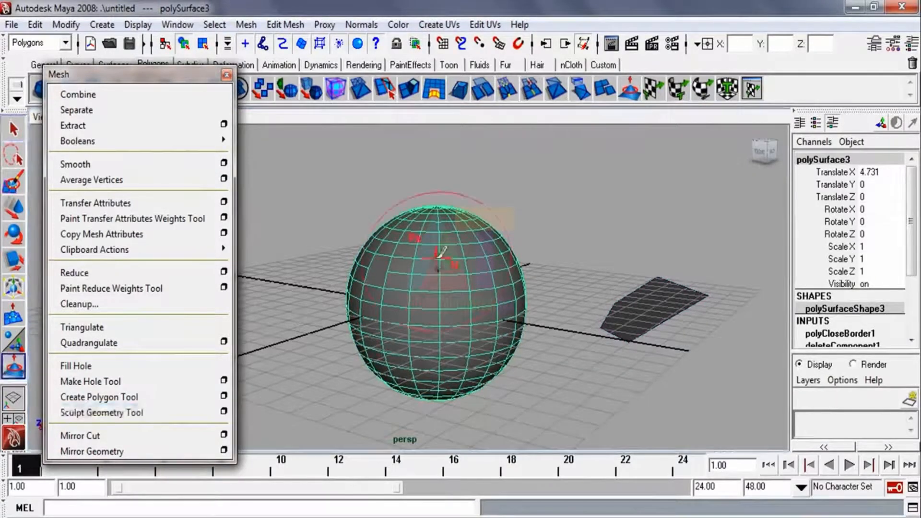
{"action": "mouse_move", "coordinate": [423, 249]}
{"action": "left_mouse_down", "text": "alt"}
{"action": "mouse_move", "coordinate": [398, 254]}
{"action": "mouse_move", "coordinate": [459, 255]}
{"action": "mouse_move", "coordinate": [460, 294]}
{"action": "left_mouse_up", "text": "alt"}
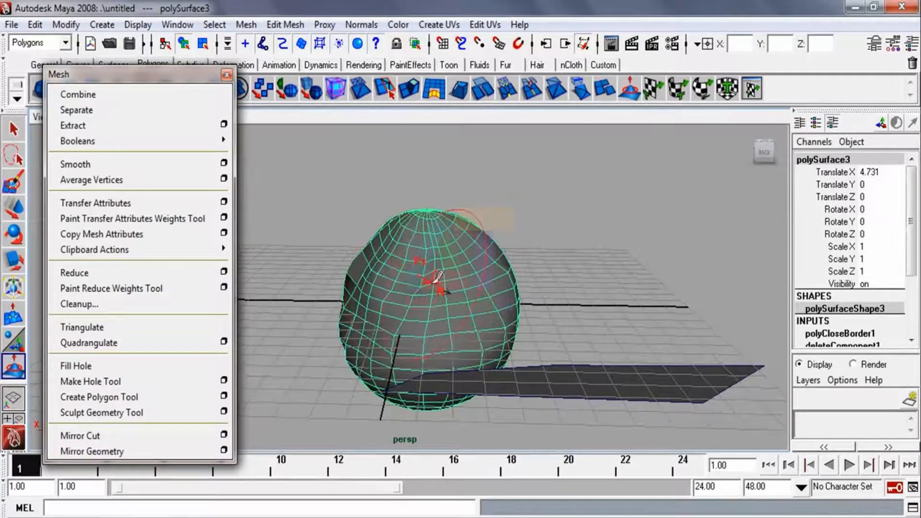
{"action": "mouse_move", "coordinate": [431, 285]}
{"action": "left_mouse_down"}
{"action": "mouse_move", "coordinate": [400, 287]}
{"action": "mouse_move", "coordinate": [431, 314]}
{"action": "mouse_move", "coordinate": [373, 306]}
{"action": "left_mouse_up"}
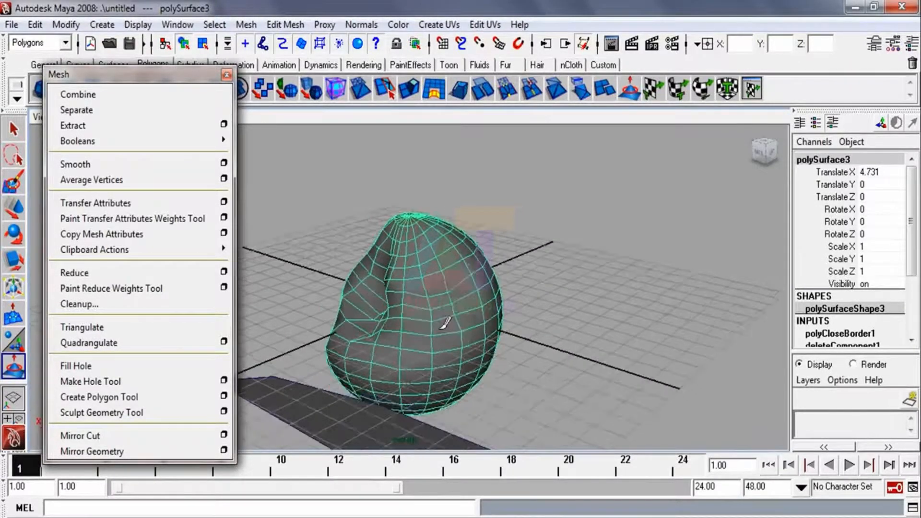
{"action": "left_click_drag", "start_coordinate": [485, 313], "coordinate": [566, 300], "text": "alt"}
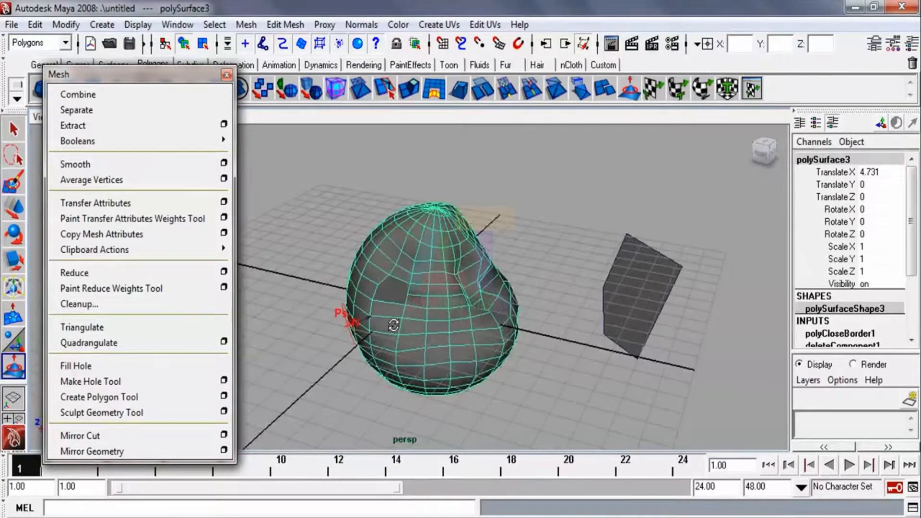
{"action": "mouse_move", "coordinate": [394, 325]}
{"action": "left_mouse_down", "text": "alt"}
{"action": "mouse_move", "coordinate": [410, 339]}
{"action": "mouse_move", "coordinate": [359, 319]}
{"action": "left_mouse_up", "text": "alt"}
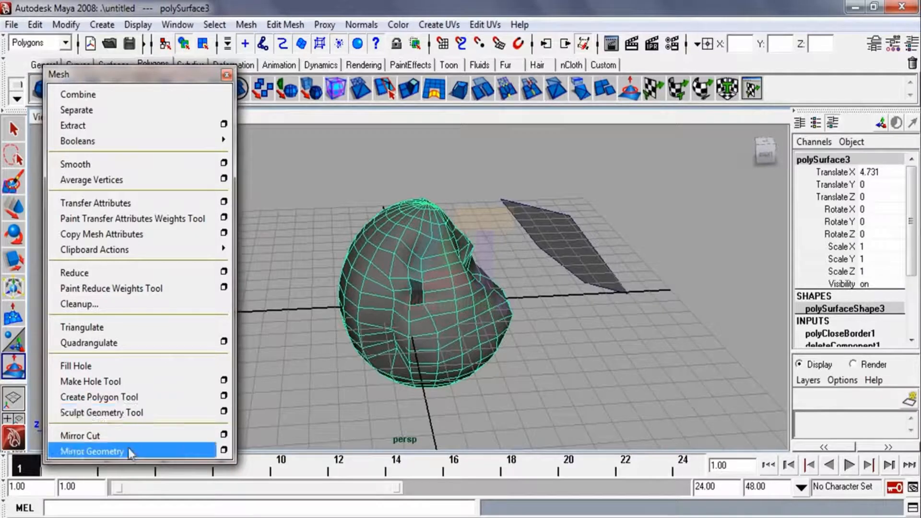
Delete the sculpted sphere and the five-sided polygon from the scene.
{"action": "left_click", "coordinate": [13, 129]}
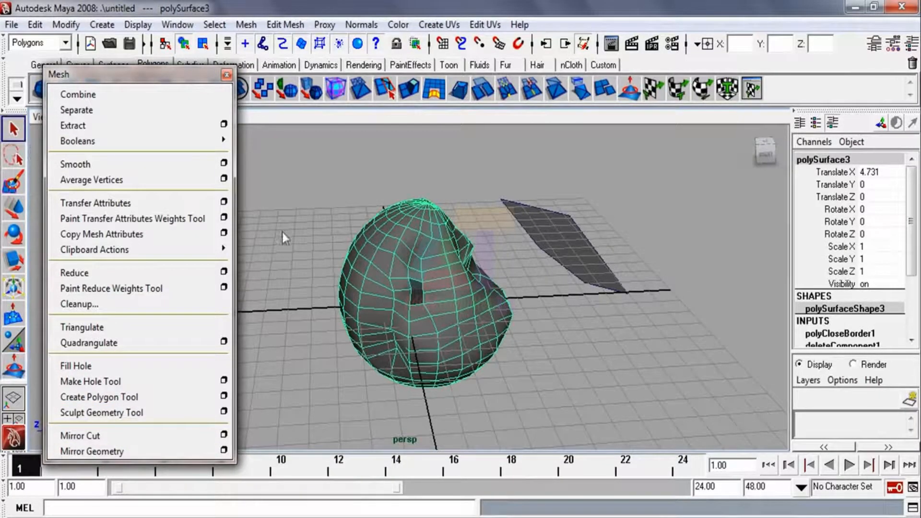
{"action": "left_click", "coordinate": [284, 232]}
{"action": "left_click", "coordinate": [396, 247]}
{"action": "key", "text": "Delete"}
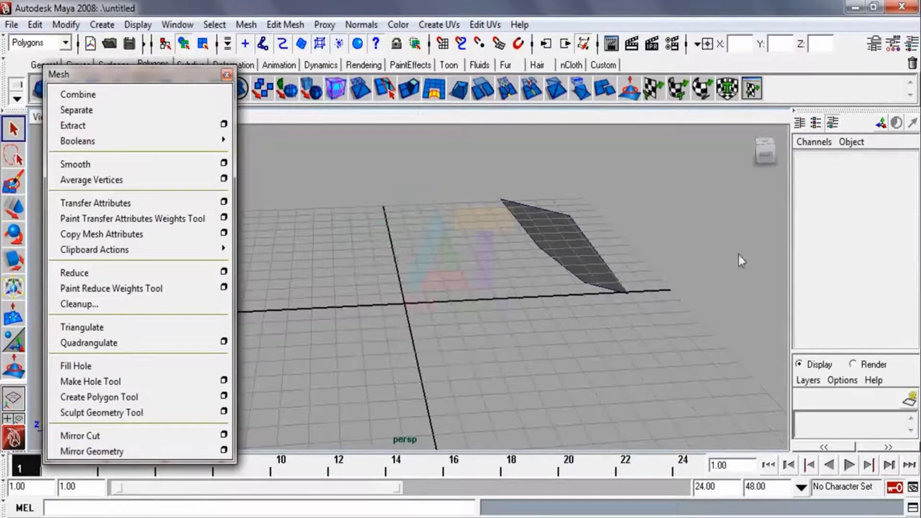
{"action": "left_click", "coordinate": [583, 238]}
{"action": "key", "text": "Delete"}
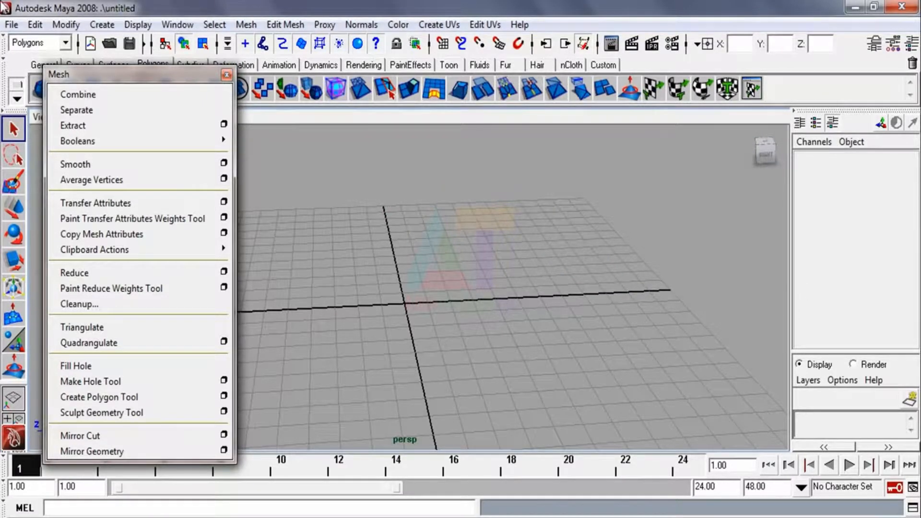
Draw a new polygon sphere on the grid near the origin, at about X -1.74 and Z 0.65.
{"action": "left_click_drag", "start_coordinate": [96, 74], "coordinate": [96, 127]}
{"action": "left_click", "coordinate": [41, 89]}
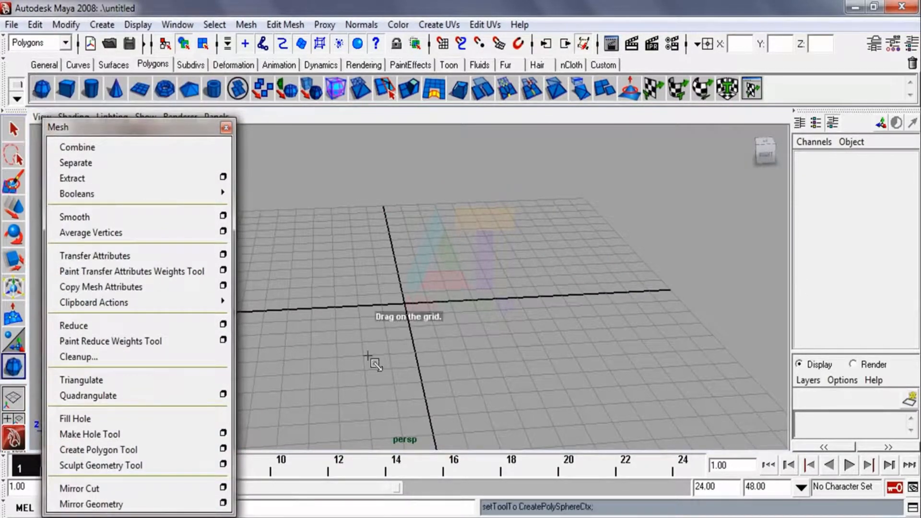
{"action": "left_click_drag", "start_coordinate": [390, 308], "coordinate": [421, 329]}
{"action": "left_click", "coordinate": [12, 130]}
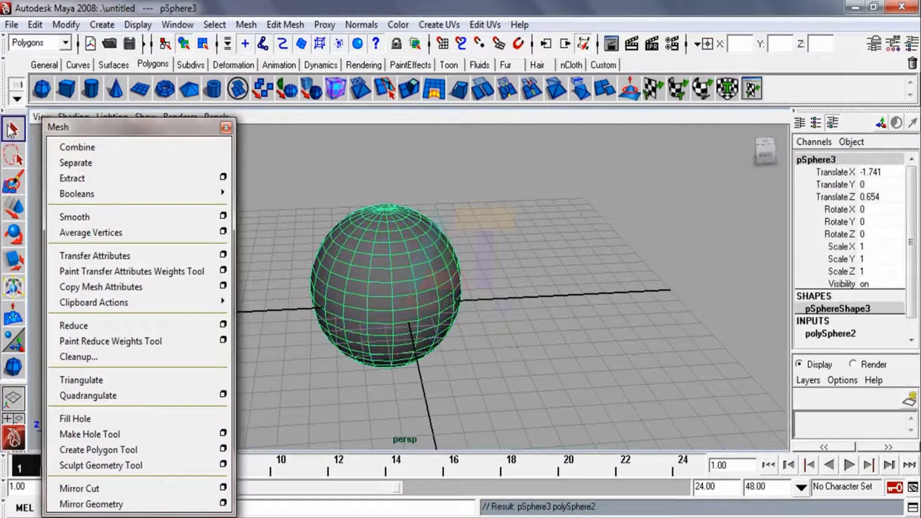
Switch the sphere to face selection and delete the faces of one half, leaving a hemisphere open along Z.
{"action": "left_click", "coordinate": [379, 196]}
{"action": "left_click", "coordinate": [419, 304]}
{"action": "left_click_drag", "start_coordinate": [419, 303], "coordinate": [392, 259], "text": "alt"}
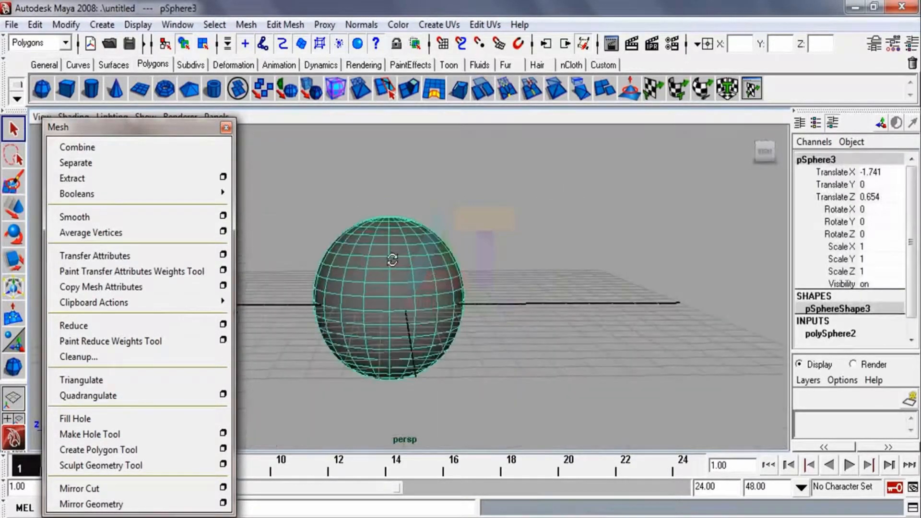
{"action": "right_click_drag", "start_coordinate": [396, 258], "coordinate": [402, 298]}
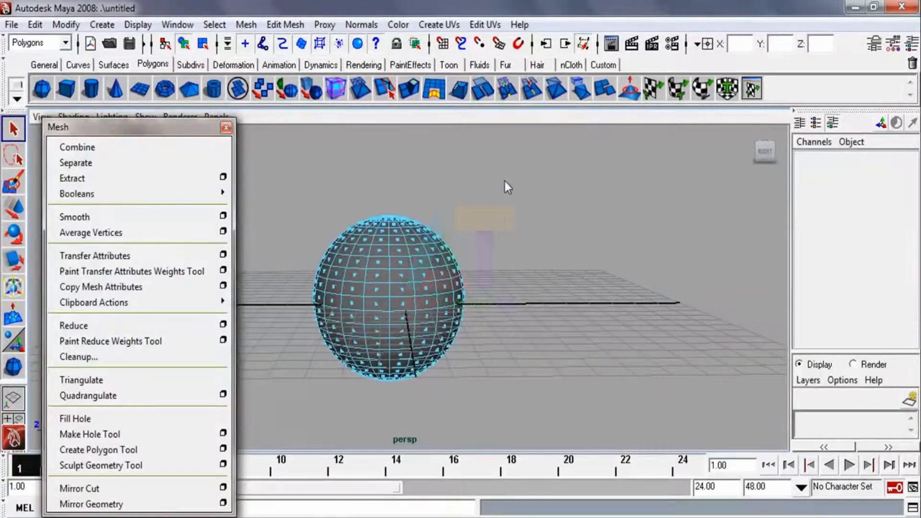
{"action": "left_click_drag", "start_coordinate": [408, 415], "coordinate": [387, 420]}
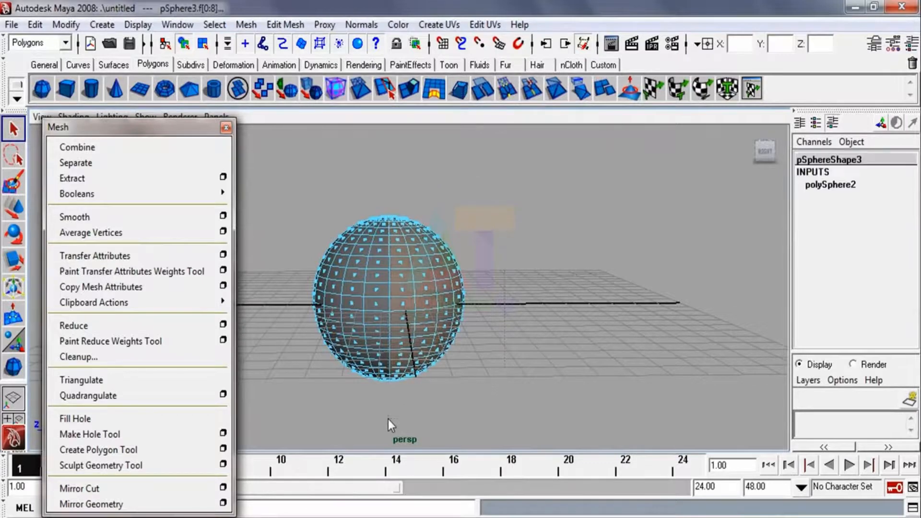
{"action": "key", "text": "Delete"}
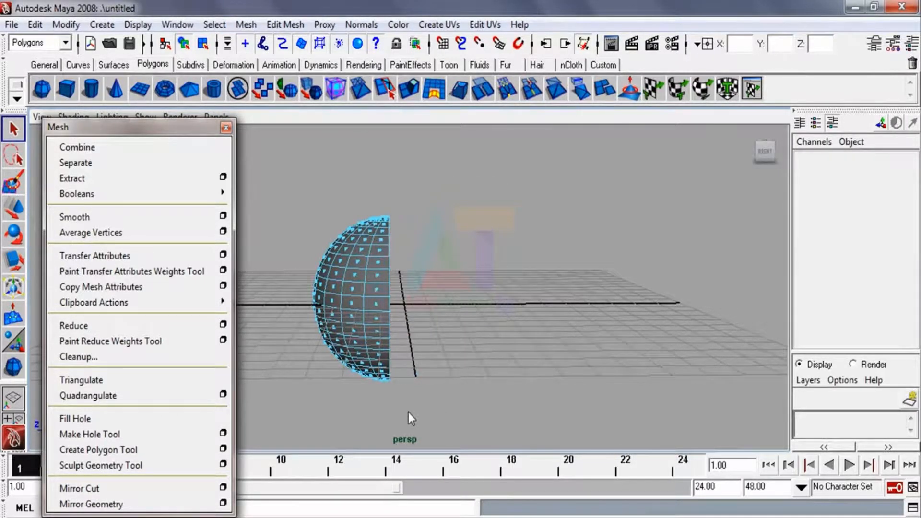
Mirror the half sphere in the -Z direction with Mirror Geometry, merging it with the original and merging vertices.
{"action": "key", "text": "F8"}
{"action": "key", "text": "F8"}
{"action": "left_click", "coordinate": [454, 257]}
{"action": "left_click", "coordinate": [356, 272]}
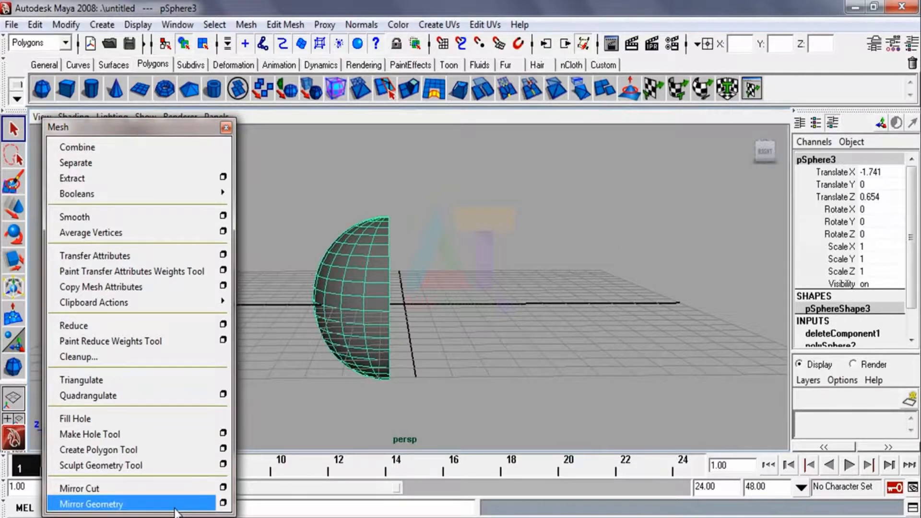
{"action": "left_click", "coordinate": [223, 502]}
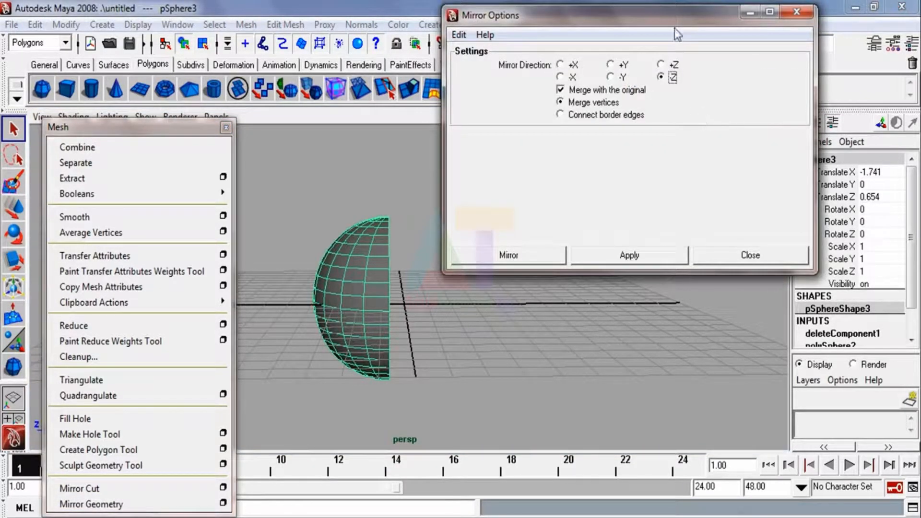
{"action": "left_click_drag", "start_coordinate": [678, 18], "coordinate": [766, 16]}
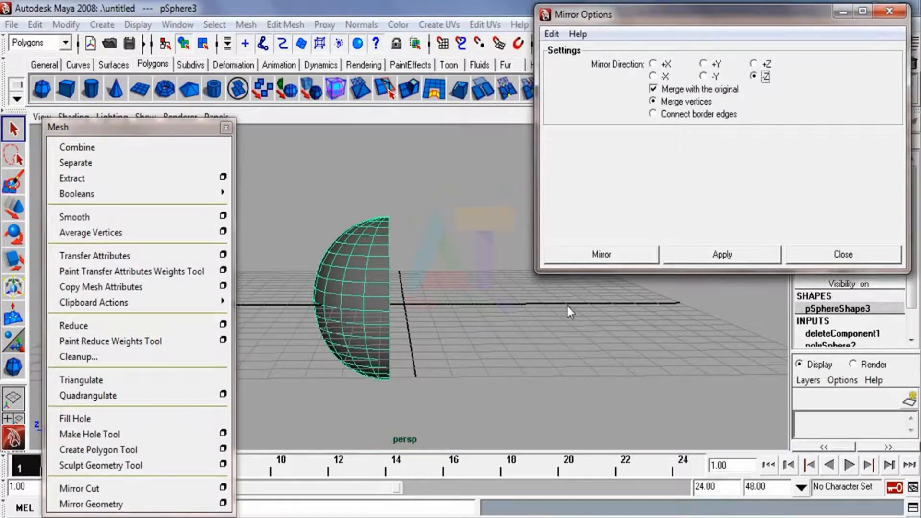
{"action": "left_click", "coordinate": [590, 259]}
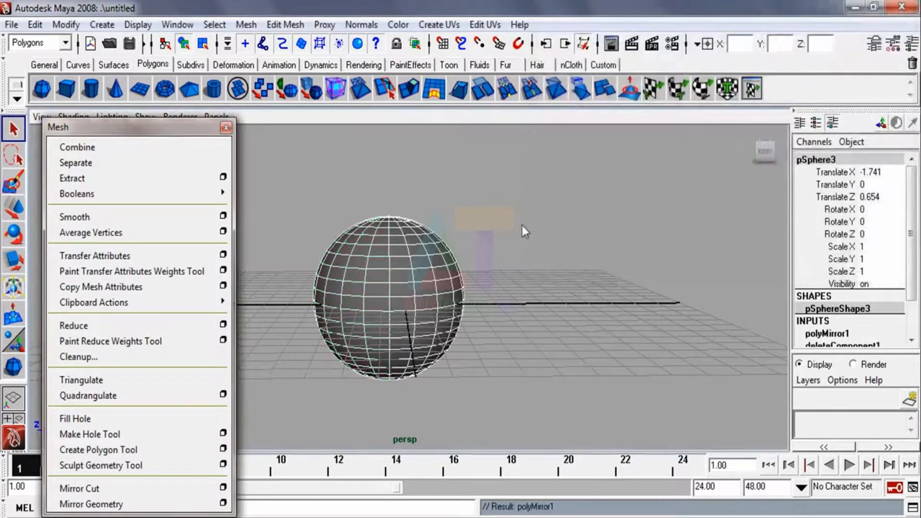
Inspect the mirrored sphere from several angles and look over the Edit Mesh commands.
{"action": "left_click", "coordinate": [514, 224]}
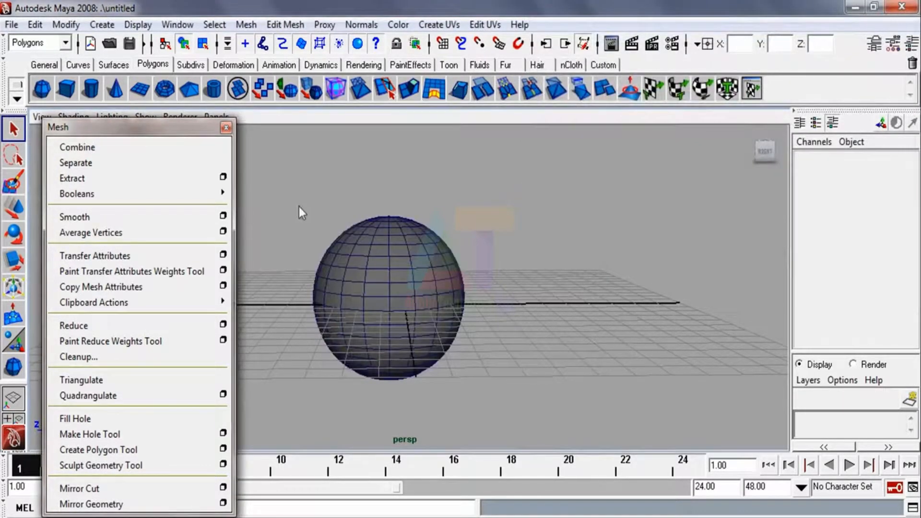
{"action": "left_click", "coordinate": [424, 289]}
{"action": "left_click_drag", "start_coordinate": [424, 289], "coordinate": [384, 364], "text": "alt"}
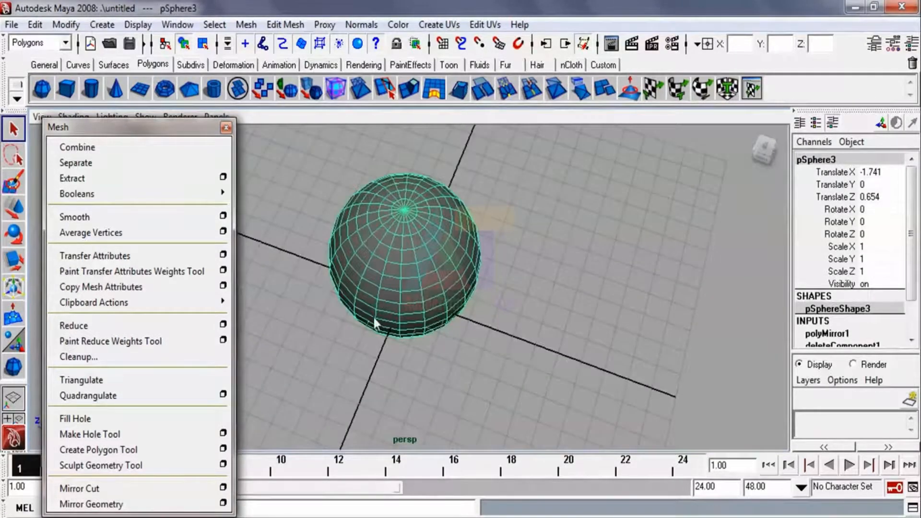
{"action": "left_click_drag", "start_coordinate": [396, 269], "coordinate": [381, 235], "text": "alt"}
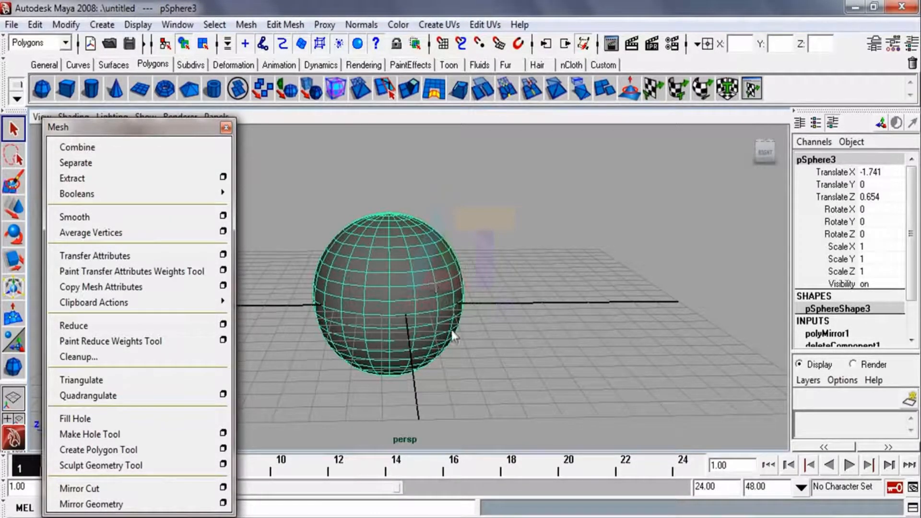
{"action": "left_click_drag", "start_coordinate": [459, 320], "coordinate": [240, 333], "text": "alt"}
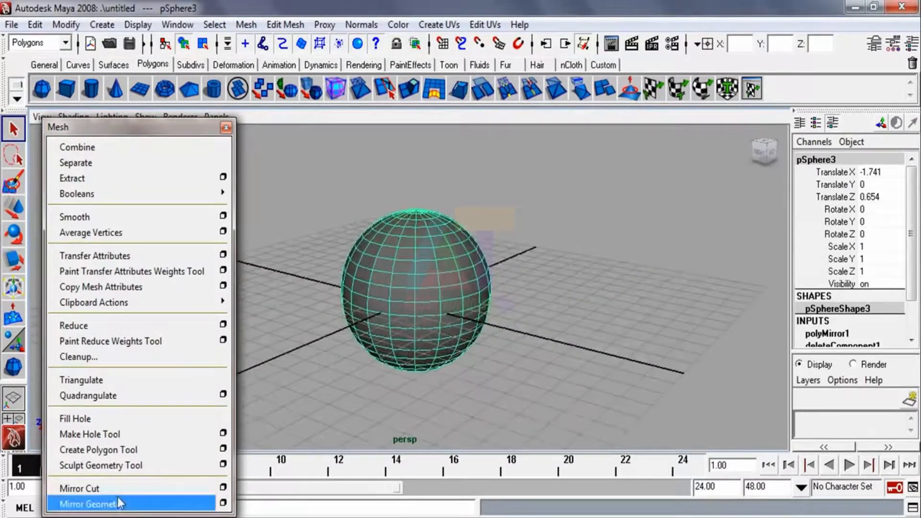
{"action": "left_click", "coordinate": [226, 127]}
{"action": "left_click", "coordinate": [302, 194]}
{"action": "left_click", "coordinate": [245, 25]}
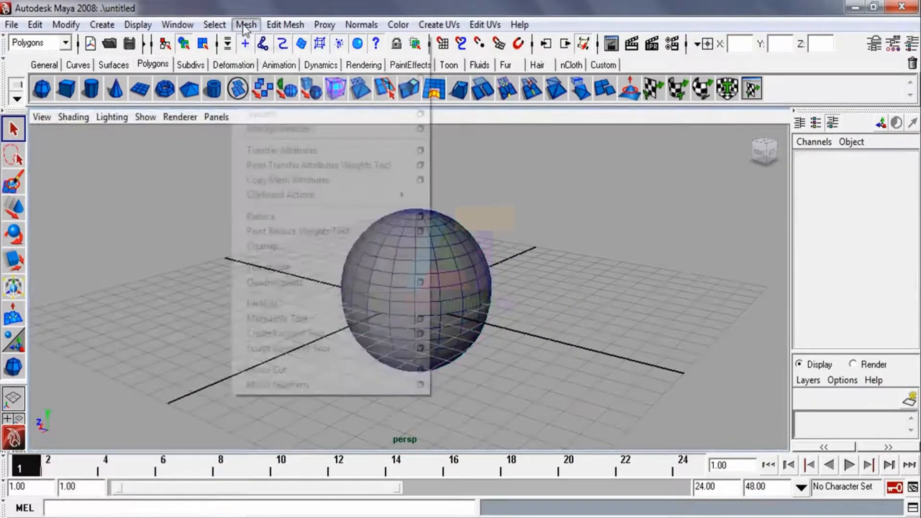
{"action": "mouse_move", "coordinate": [283, 29]}
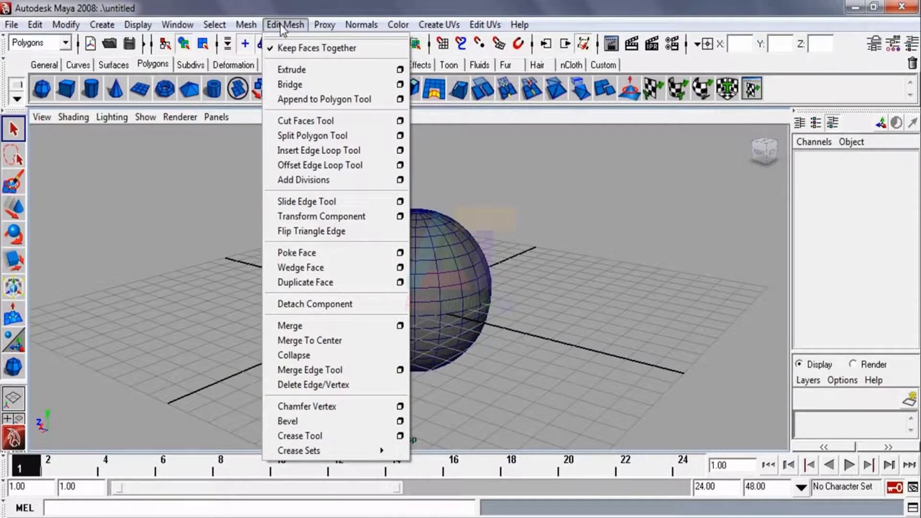
{"action": "left_click", "coordinate": [183, 209]}
Delete the mirrored sphere and draw a new polygon sphere on the grid at about X -2.43 and Z 3.19.
{"action": "left_click", "coordinate": [398, 256]}
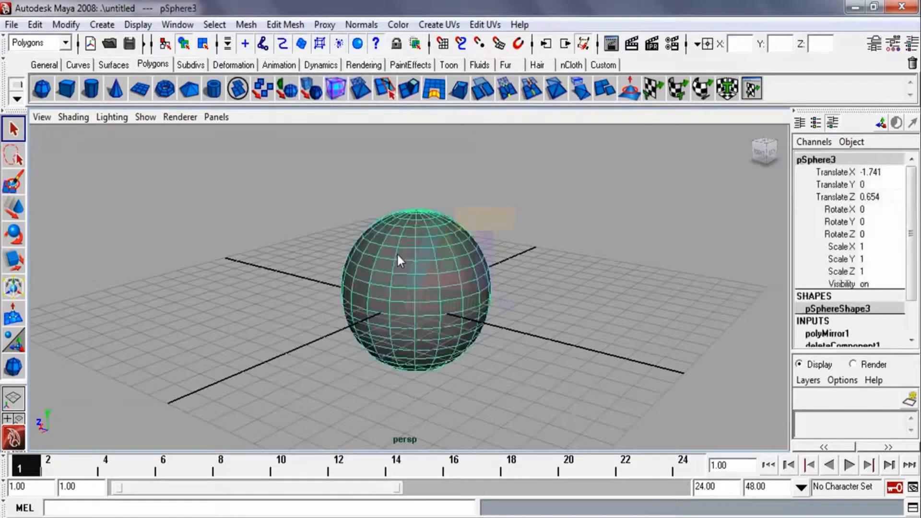
{"action": "key", "text": "Delete"}
{"action": "left_click", "coordinate": [43, 88]}
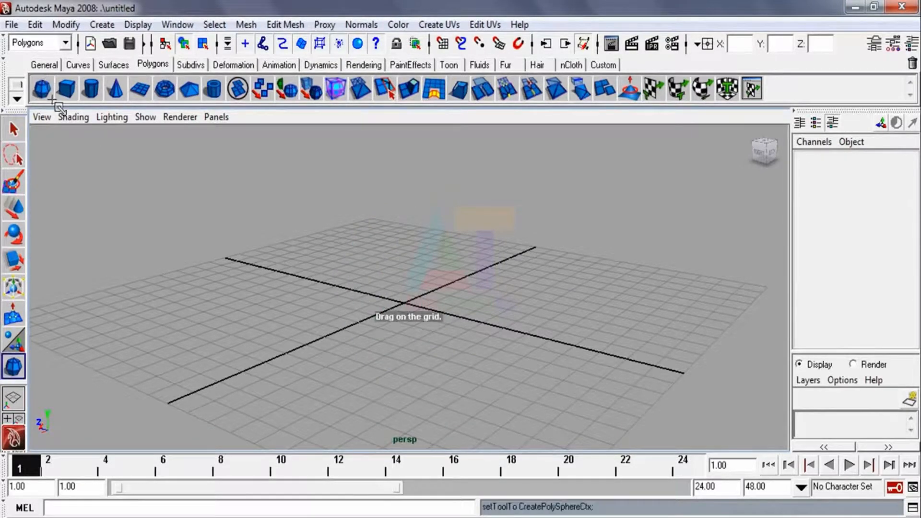
{"action": "left_click_drag", "start_coordinate": [362, 269], "coordinate": [401, 315]}
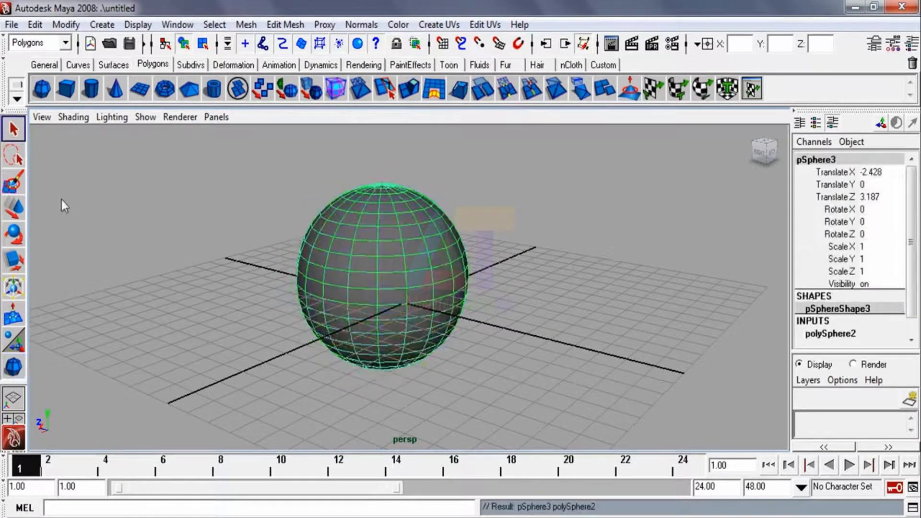
Move the new sphere along the Z axis to about Z 0.73, close to the grid's centre line.
{"action": "left_click", "coordinate": [10, 134]}
{"action": "left_click", "coordinate": [216, 207]}
{"action": "left_click_drag", "start_coordinate": [310, 242], "coordinate": [347, 277], "text": "alt"}
{"action": "left_click", "coordinate": [359, 289]}
{"action": "left_click", "coordinate": [14, 207]}
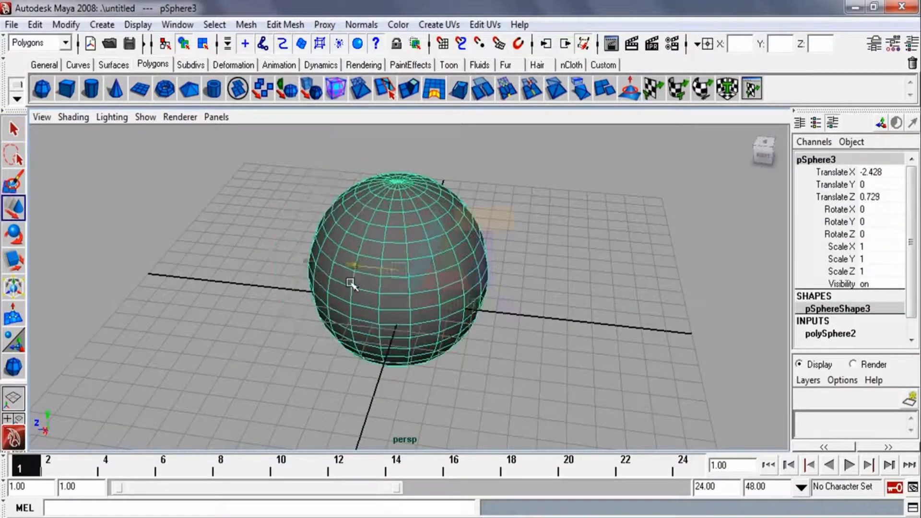
{"action": "left_click_drag", "start_coordinate": [452, 316], "coordinate": [368, 274], "text": "alt"}
Switch the sphere to face selection and select a two-by-two block of neighbouring faces on its upper side.
{"action": "left_click", "coordinate": [286, 25]}
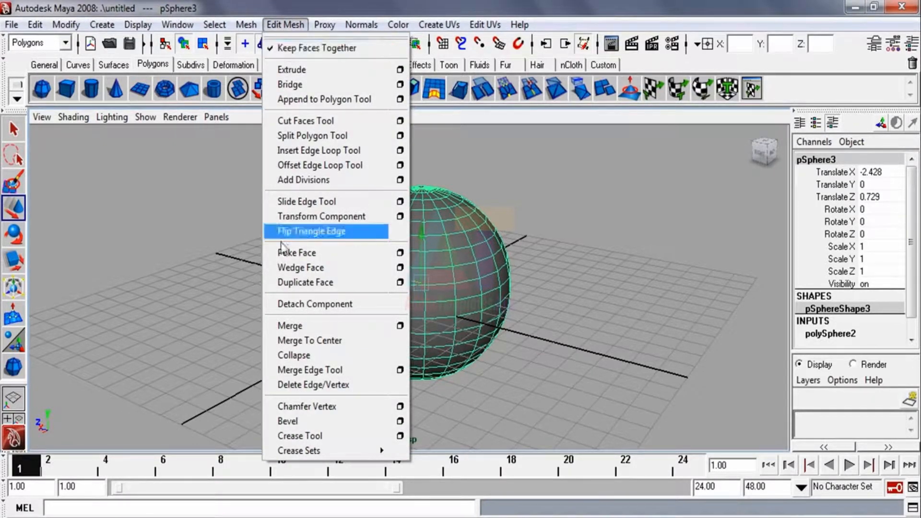
{"action": "left_click", "coordinate": [551, 402]}
{"action": "right_click_drag", "start_coordinate": [439, 246], "coordinate": [440, 284]}
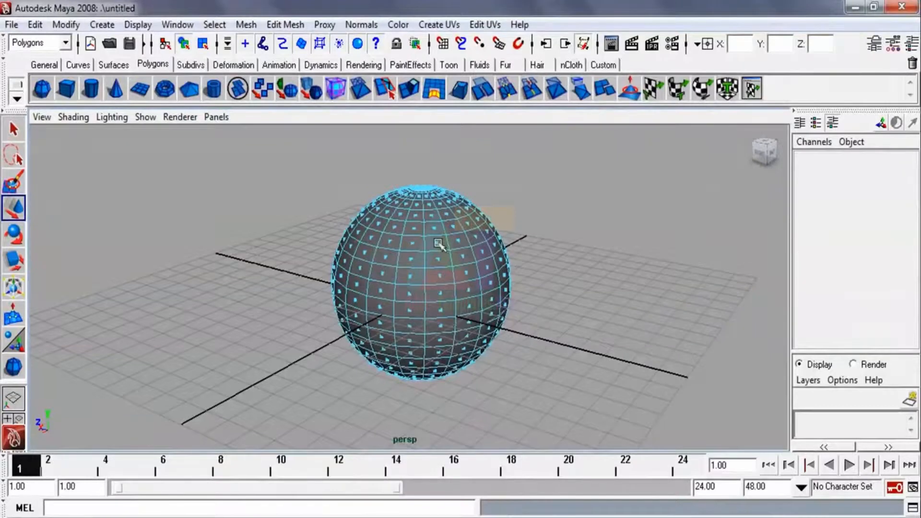
{"action": "left_click", "coordinate": [438, 244]}
{"action": "left_click", "coordinate": [439, 254]}
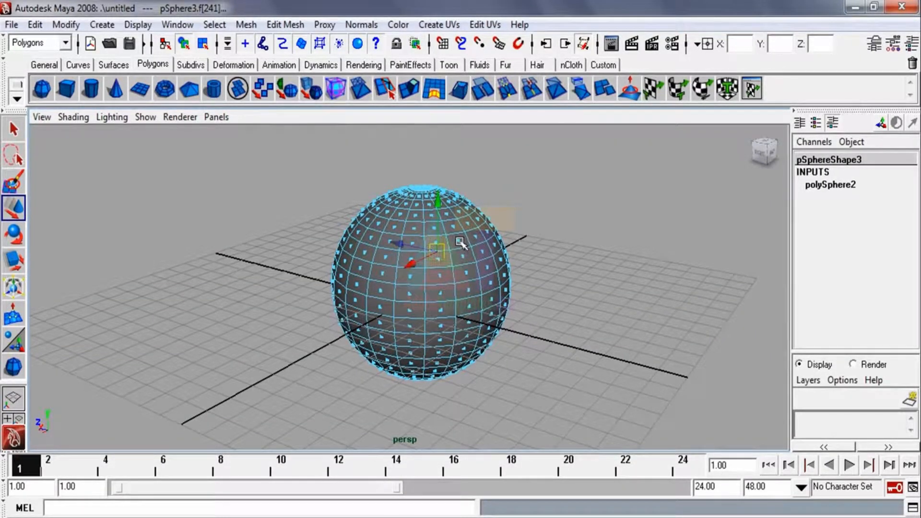
{"action": "left_click", "coordinate": [458, 250], "text": "shift"}
{"action": "scroll", "coordinate": [417, 247], "scroll_direction": "up", "scroll_amount": 2}
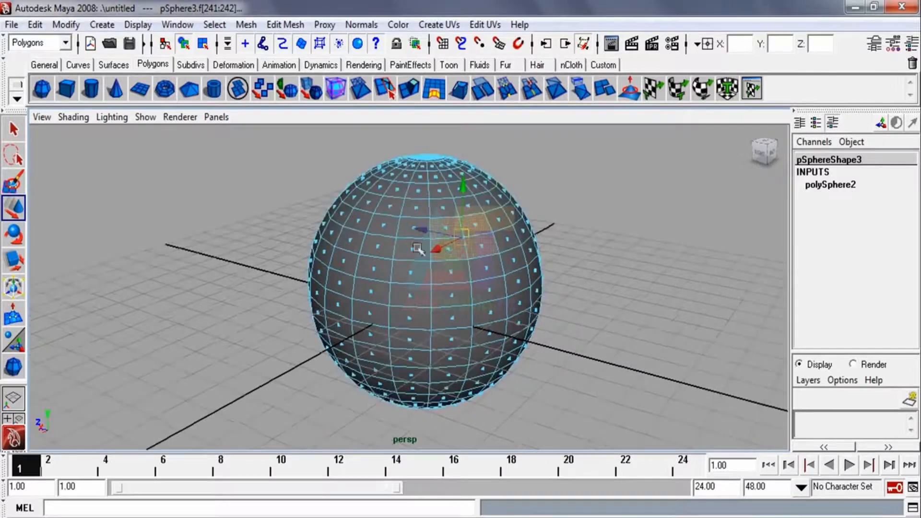
{"action": "middle_click_drag", "start_coordinate": [378, 233], "coordinate": [373, 259], "text": "alt"}
Extrude the selected faces with Keep Faces Together enabled and undo the trial pull.
{"action": "left_click", "coordinate": [295, 25]}
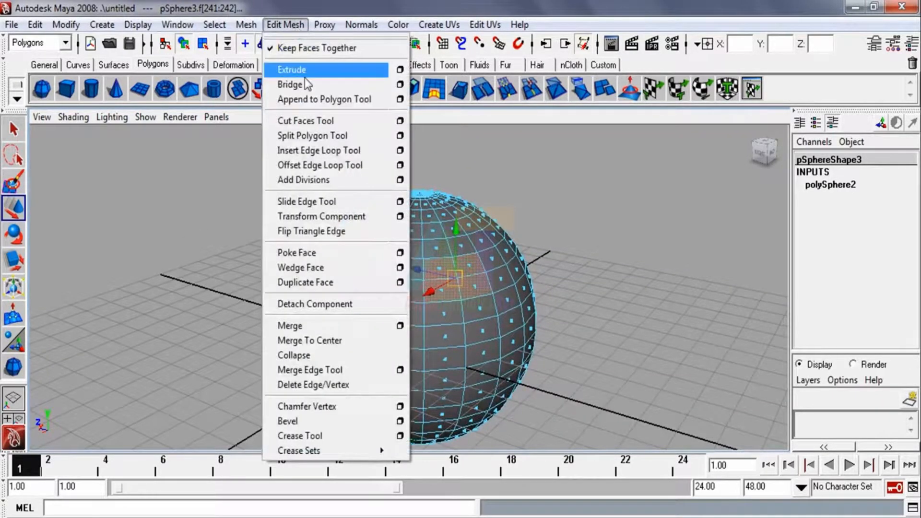
{"action": "left_click", "coordinate": [291, 70]}
{"action": "left_click_drag", "start_coordinate": [408, 226], "coordinate": [506, 274], "text": "alt"}
{"action": "key", "text": "ctrl+z"}
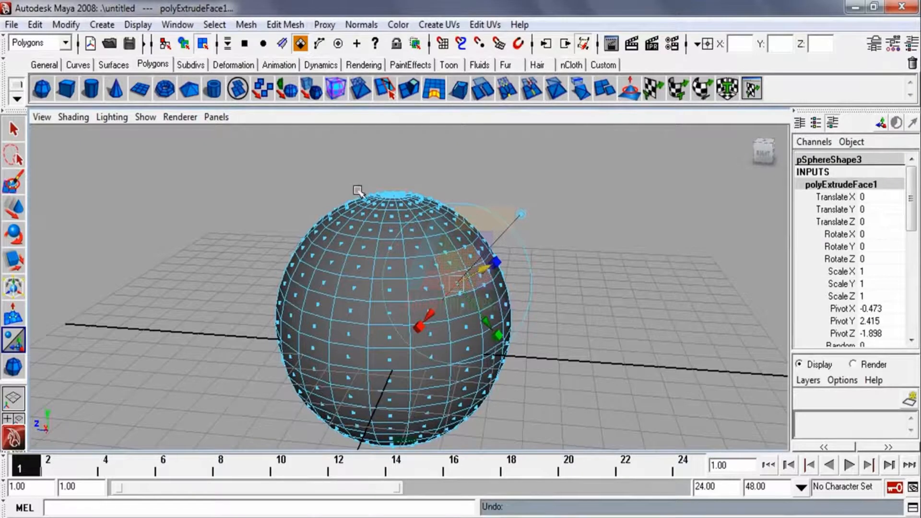
{"action": "left_click", "coordinate": [497, 263]}
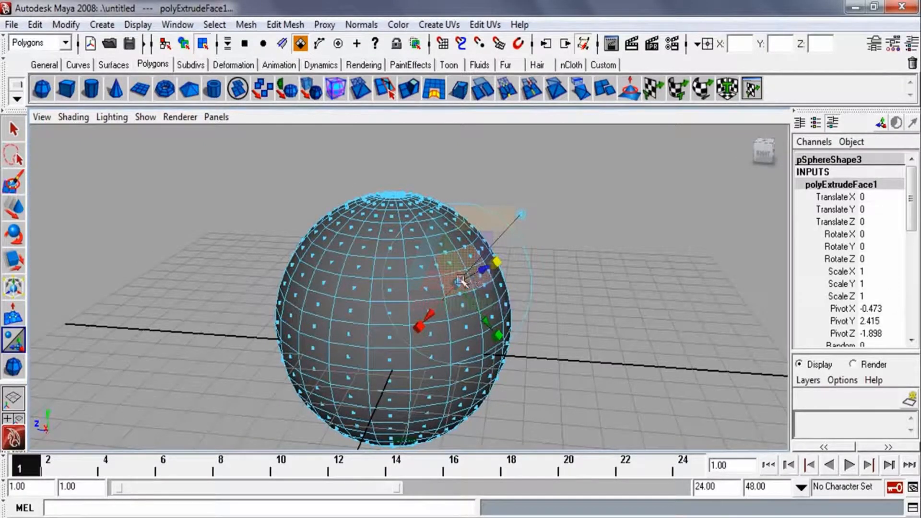
{"action": "mouse_move", "coordinate": [458, 283]}
{"action": "left_mouse_down"}
{"action": "mouse_move", "coordinate": [444, 288]}
{"action": "mouse_move", "coordinate": [458, 284]}
{"action": "left_mouse_up"}
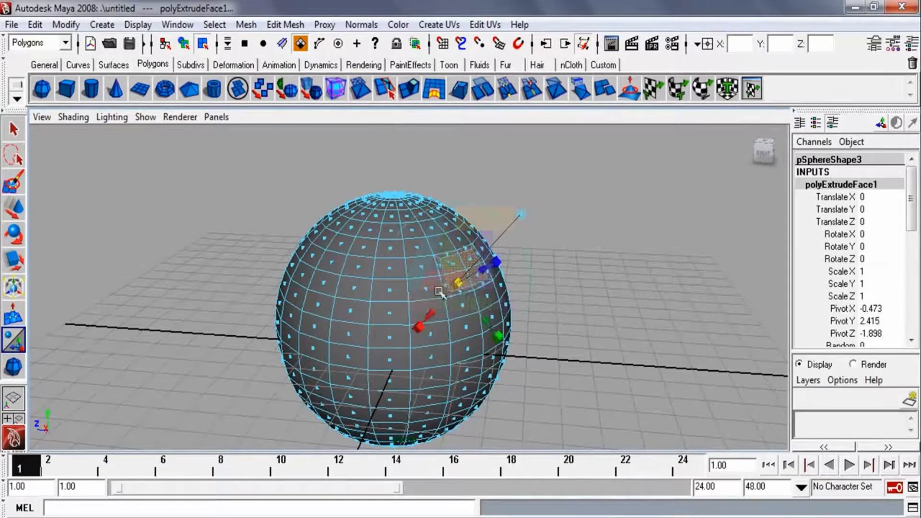
Turn off the Keep Faces Together option for the face extrusion.
{"action": "left_click", "coordinate": [253, 27]}
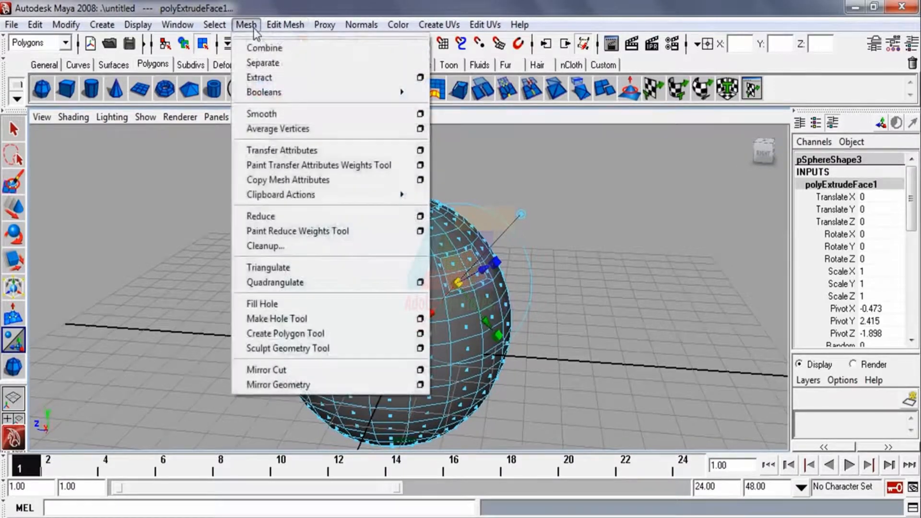
{"action": "left_click", "coordinate": [290, 48]}
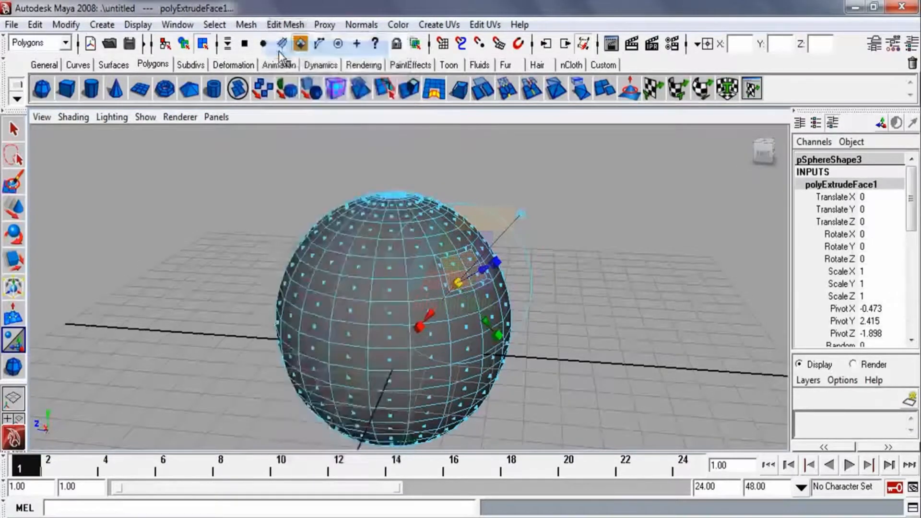
{"action": "left_click_drag", "start_coordinate": [485, 318], "coordinate": [499, 308], "text": "alt"}
{"action": "scroll", "coordinate": [500, 309], "scroll_direction": "up", "scroll_amount": 1}
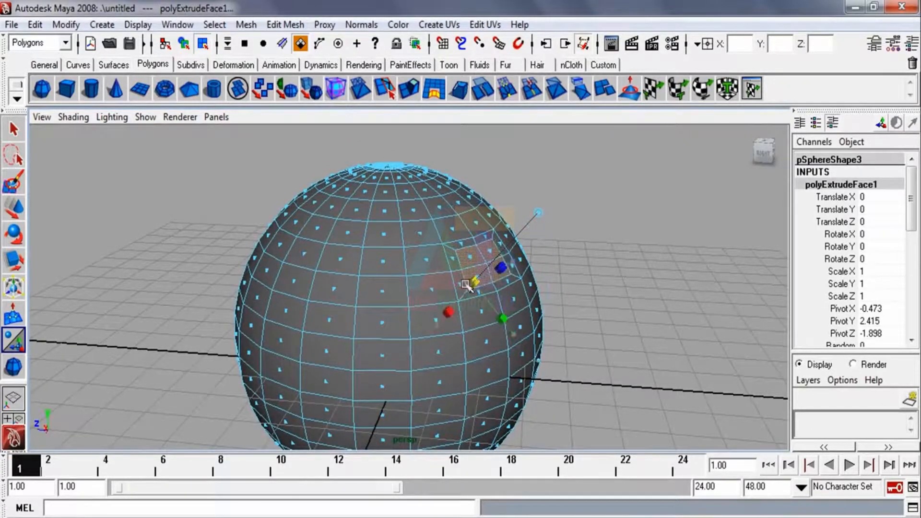
{"action": "left_click", "coordinate": [271, 25]}
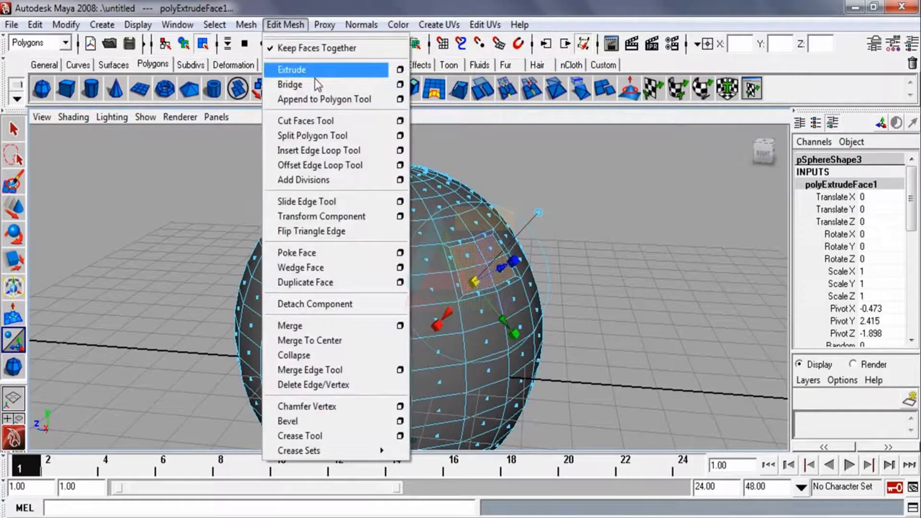
{"action": "left_click", "coordinate": [272, 48]}
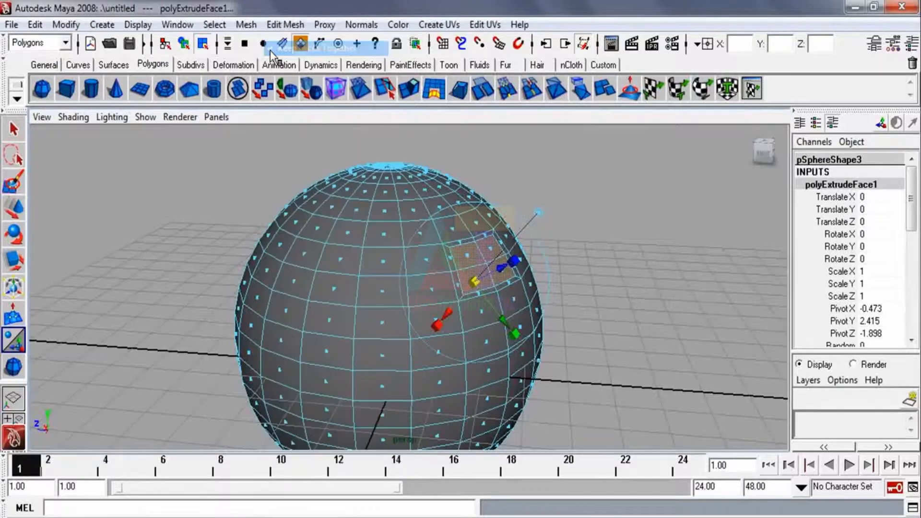
Extrude the selected faces again and pull them outward from the sphere as separate blocks.
{"action": "left_click", "coordinate": [276, 25]}
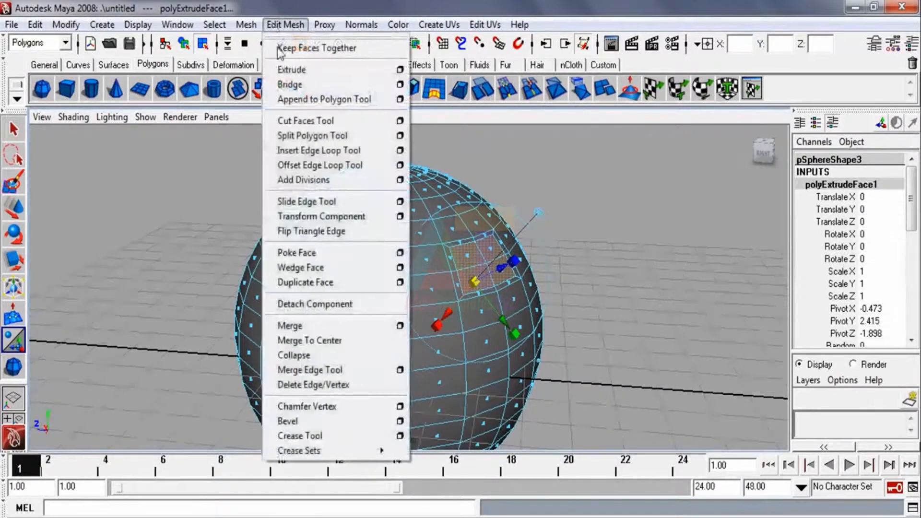
{"action": "left_click", "coordinate": [303, 69]}
{"action": "left_click", "coordinate": [517, 261]}
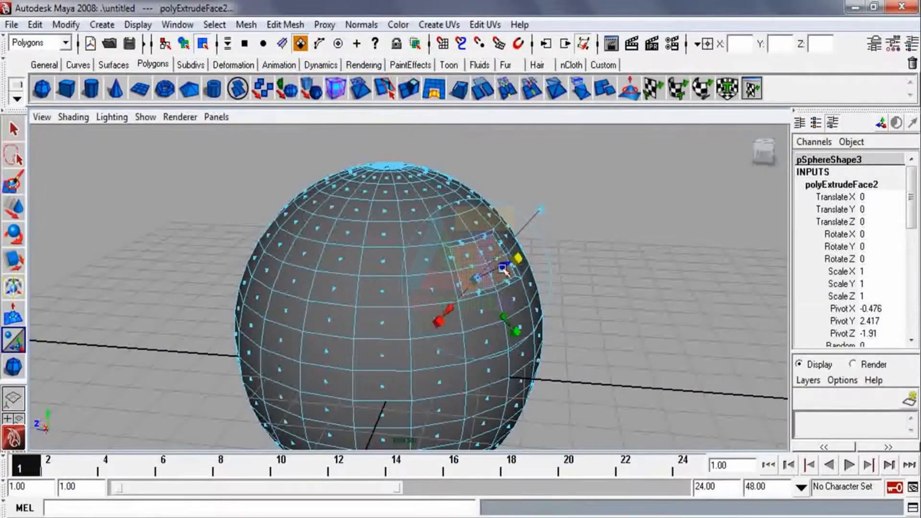
{"action": "left_click_drag", "start_coordinate": [480, 279], "coordinate": [456, 230]}
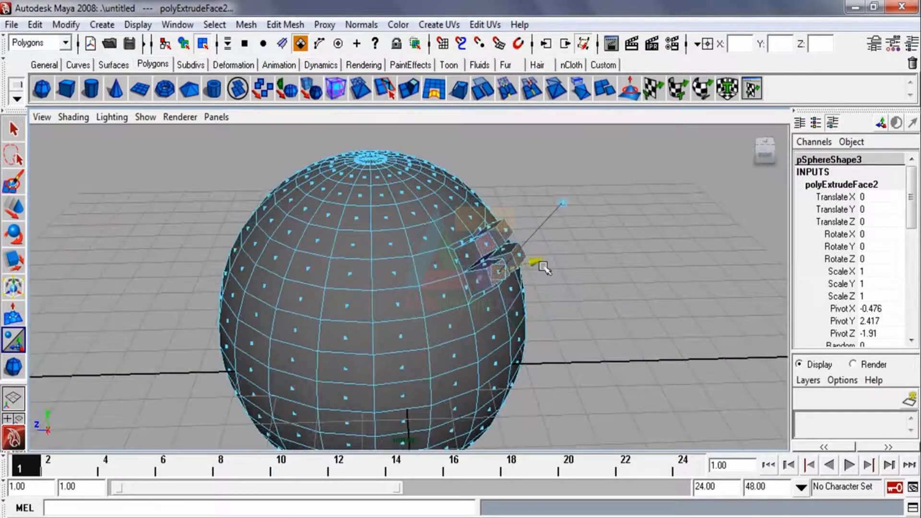
{"action": "left_click_drag", "start_coordinate": [544, 268], "coordinate": [392, 270], "text": "alt"}
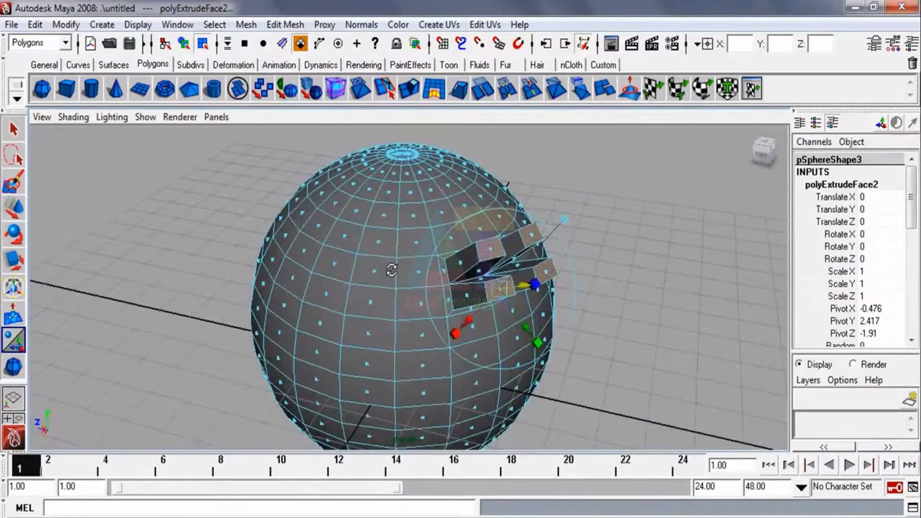
Turn the Keep Faces Together option back on and clear the face selection.
{"action": "left_click", "coordinate": [285, 24]}
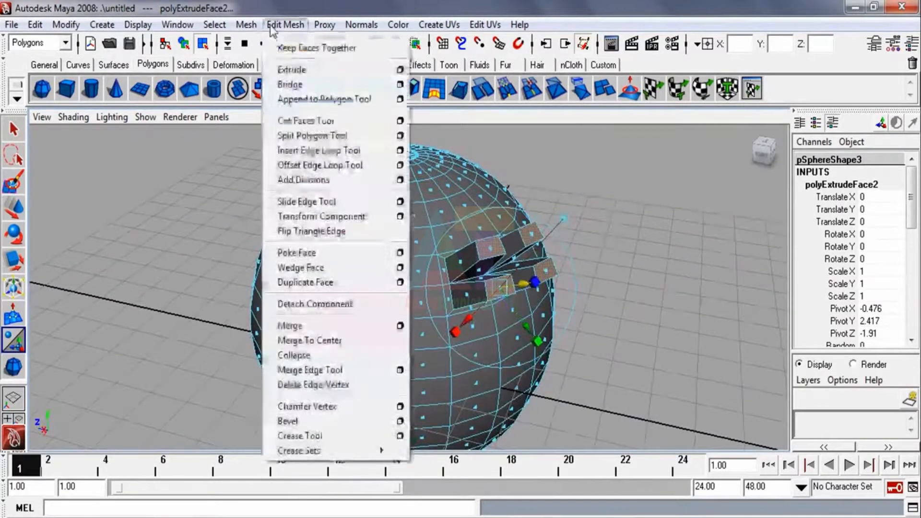
{"action": "left_click", "coordinate": [283, 48]}
{"action": "left_click", "coordinate": [206, 218]}
{"action": "left_click_drag", "start_coordinate": [206, 217], "coordinate": [384, 234], "text": "alt"}
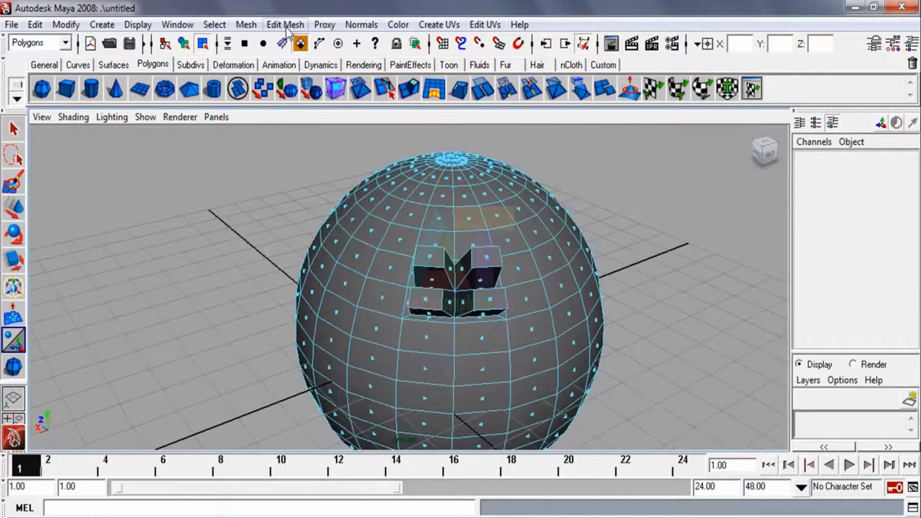
Extrude a single face on the sphere's upper side next to the four blocks and pull it outward.
{"action": "left_click", "coordinate": [286, 24]}
{"action": "left_click", "coordinate": [289, 70]}
{"action": "left_click_drag", "start_coordinate": [576, 303], "coordinate": [513, 287], "text": "alt"}
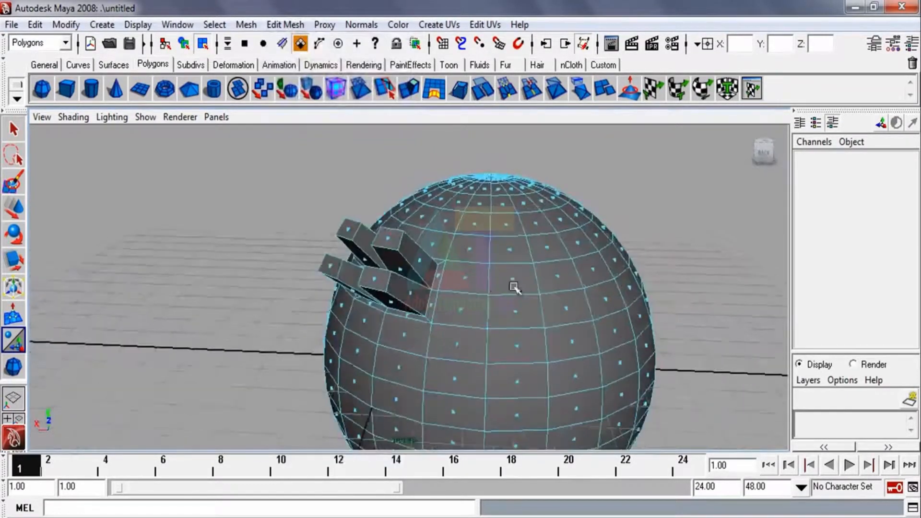
{"action": "left_click", "coordinate": [514, 279]}
{"action": "left_click_drag", "start_coordinate": [446, 283], "coordinate": [542, 271], "text": "alt"}
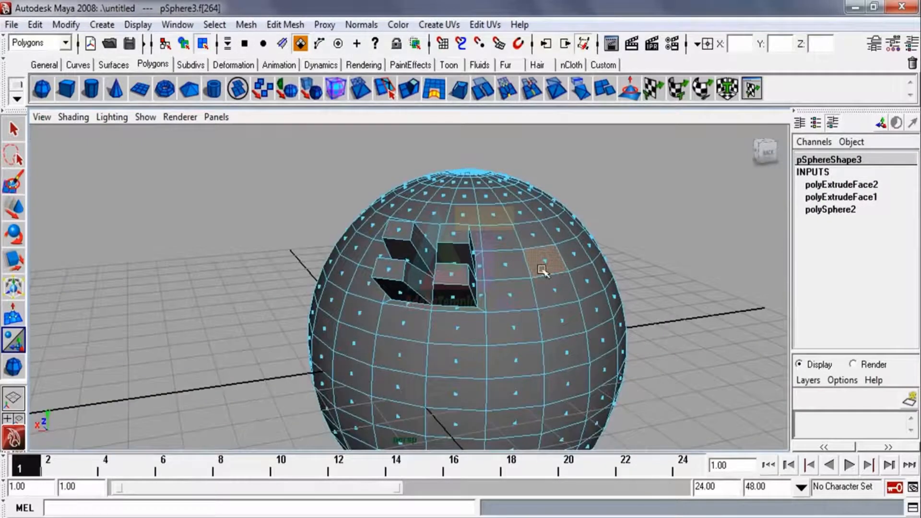
{"action": "left_click", "coordinate": [286, 24]}
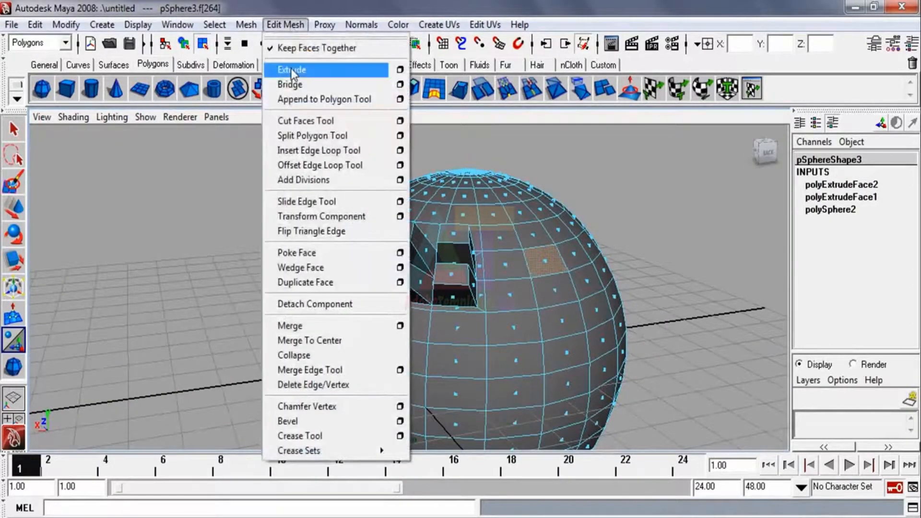
{"action": "left_click", "coordinate": [291, 69]}
{"action": "left_click_drag", "start_coordinate": [480, 288], "coordinate": [552, 261], "text": "alt"}
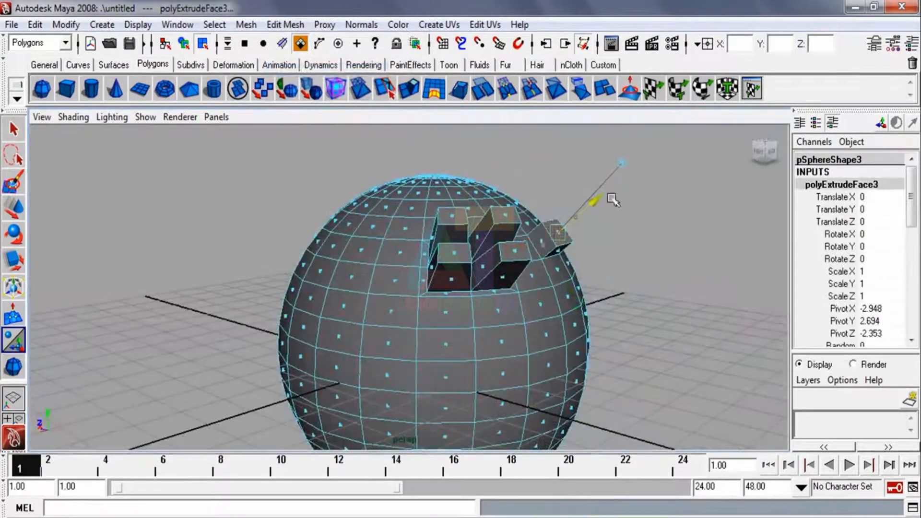
{"action": "left_click_drag", "start_coordinate": [610, 216], "coordinate": [599, 321], "text": "alt"}
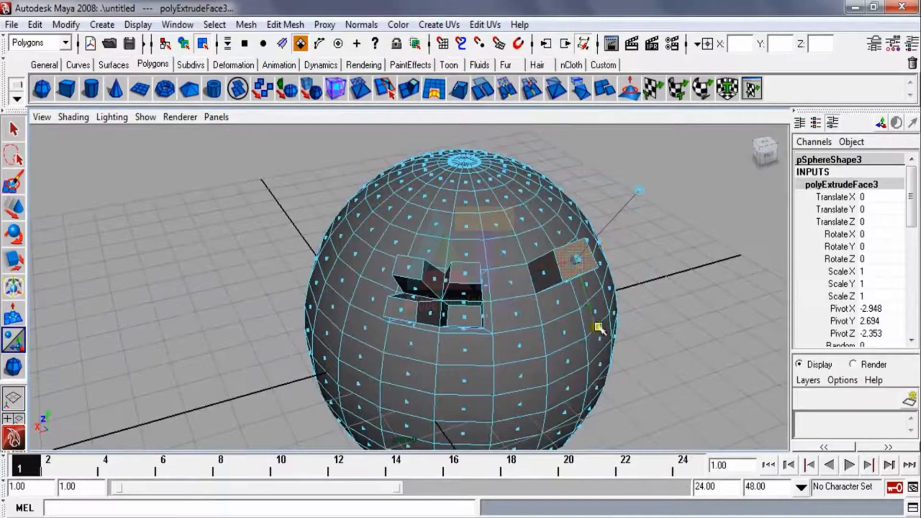
Scale up the end face of the new extrusion and deselect it.
{"action": "left_click", "coordinate": [599, 328]}
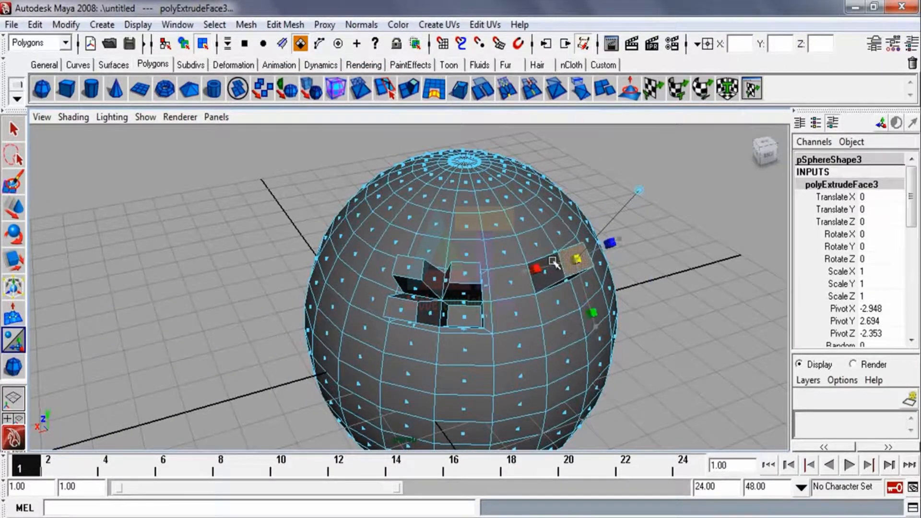
{"action": "left_click_drag", "start_coordinate": [554, 262], "coordinate": [444, 248]}
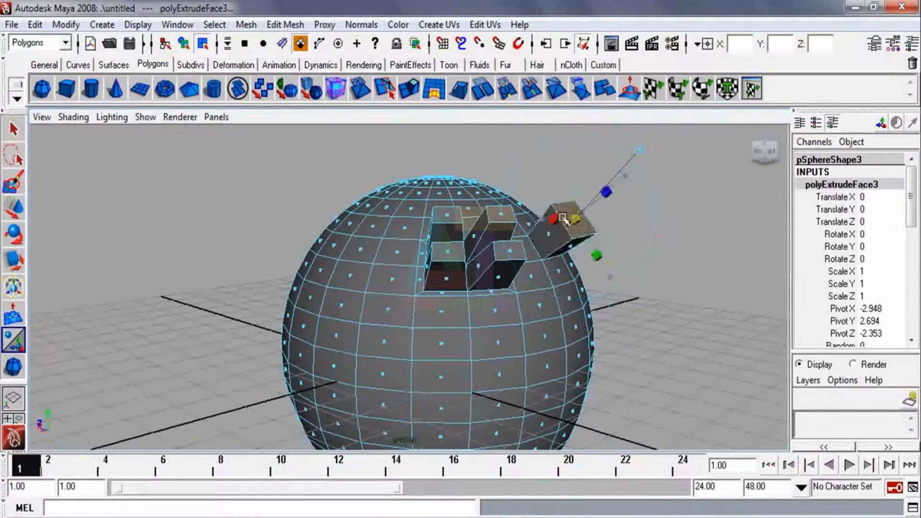
{"action": "left_click", "coordinate": [195, 211]}
{"action": "left_click_drag", "start_coordinate": [395, 267], "coordinate": [423, 271], "text": "alt"}
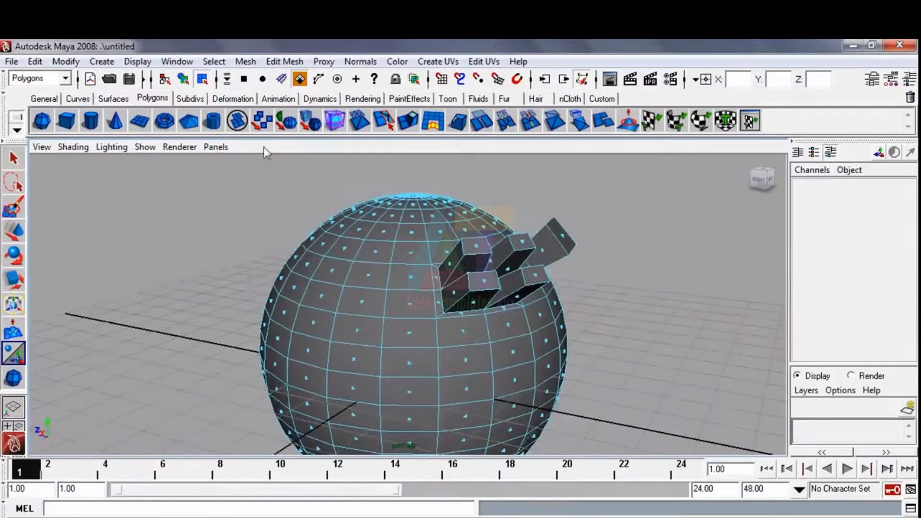
Return the extruded sphere to object mode and delete it.
{"action": "left_click", "coordinate": [285, 61]}
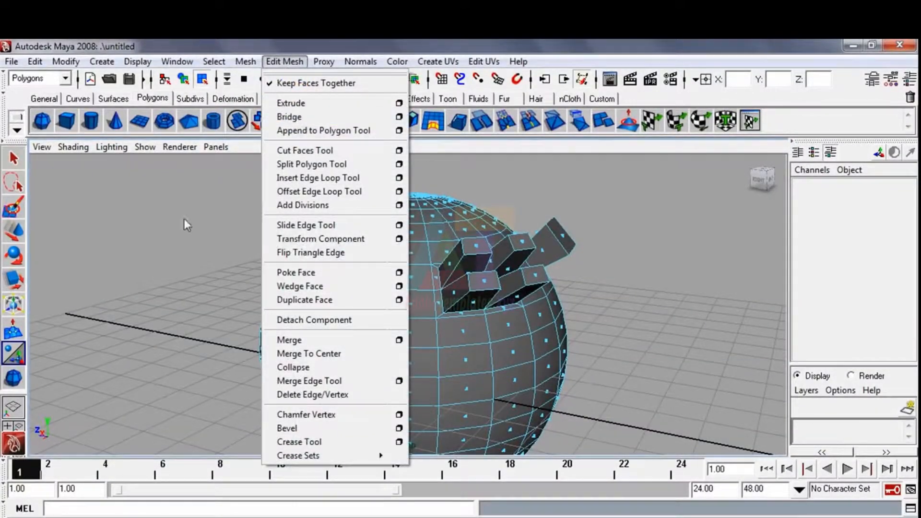
{"action": "left_click", "coordinate": [177, 257]}
{"action": "left_click", "coordinate": [414, 307]}
{"action": "left_click", "coordinate": [219, 274]}
{"action": "key", "text": "F8"}
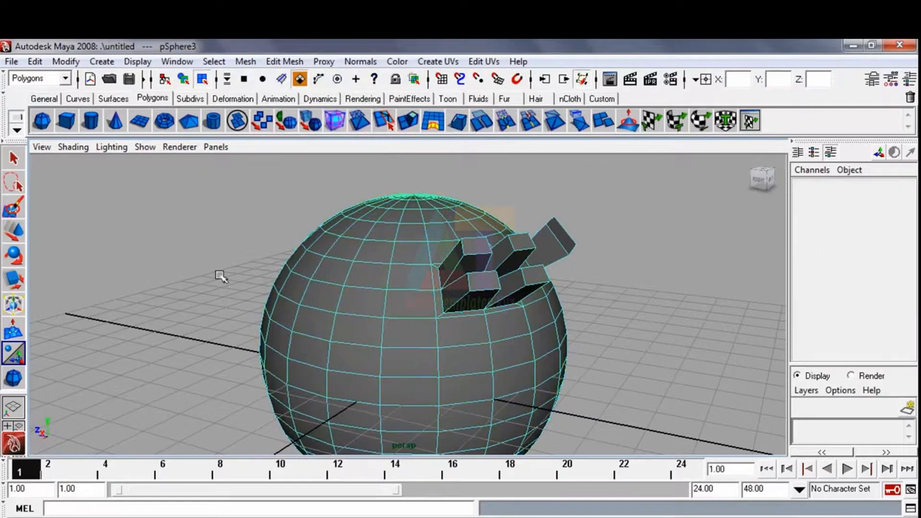
{"action": "left_click", "coordinate": [219, 275]}
{"action": "left_click", "coordinate": [372, 343]}
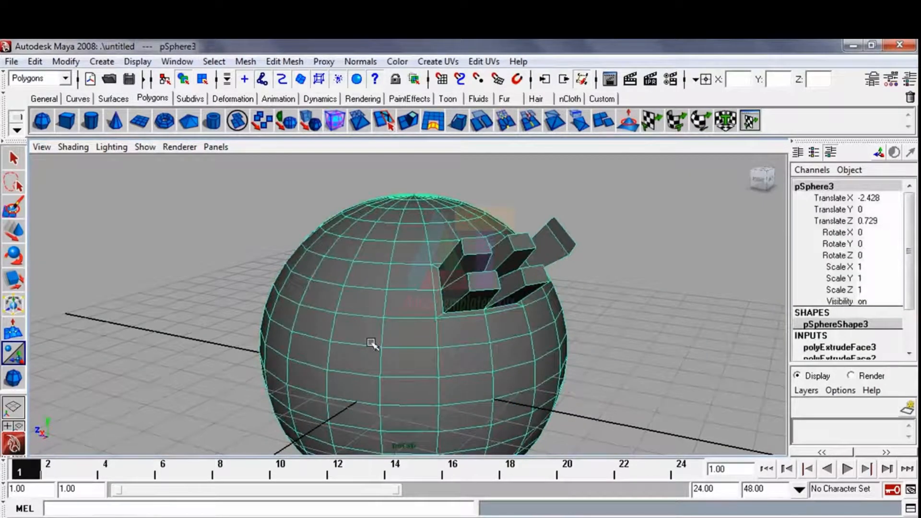
{"action": "key", "text": "Delete"}
Draw a new polygon sphere on the grid.
{"action": "left_click_drag", "start_coordinate": [423, 377], "coordinate": [55, 158], "text": "alt"}
{"action": "left_click", "coordinate": [41, 122]}
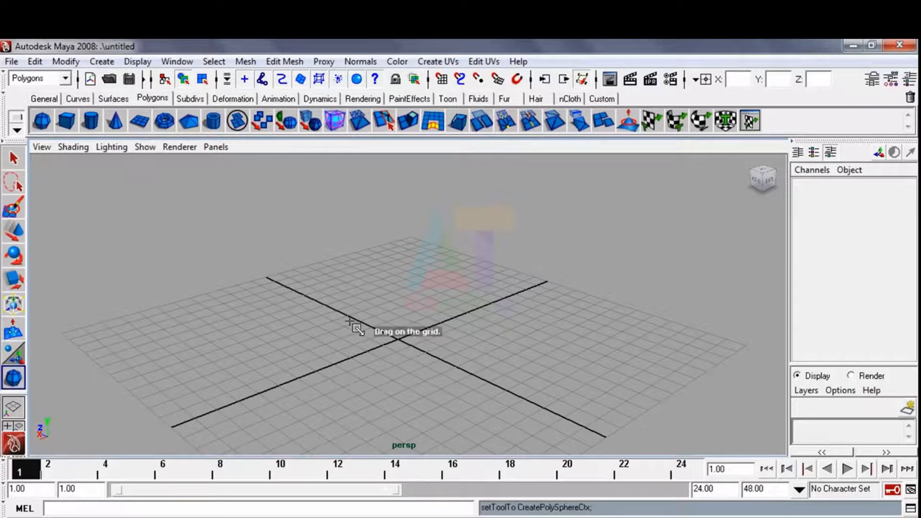
{"action": "left_click_drag", "start_coordinate": [343, 305], "coordinate": [442, 402]}
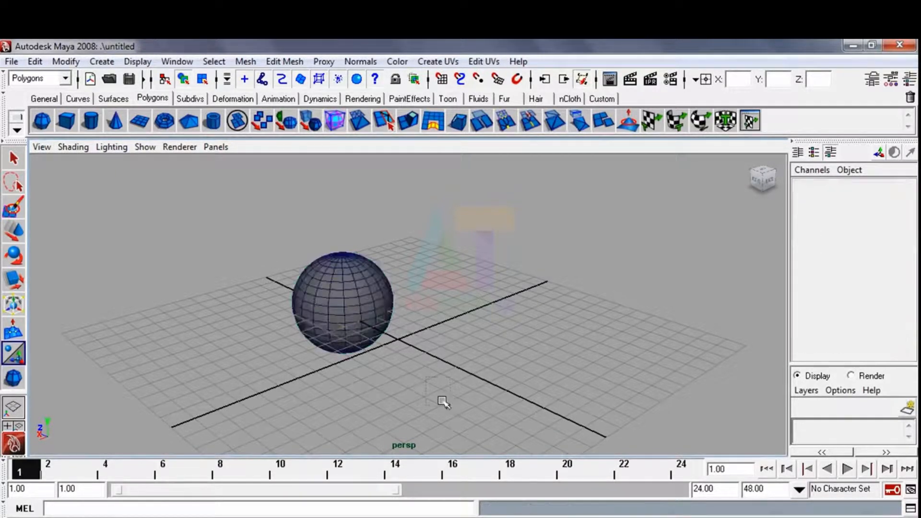
Duplicate the sphere and move the copy along Z to about -2.67, clear of the original.
{"action": "left_click", "coordinate": [355, 301]}
{"action": "left_click", "coordinate": [20, 235]}
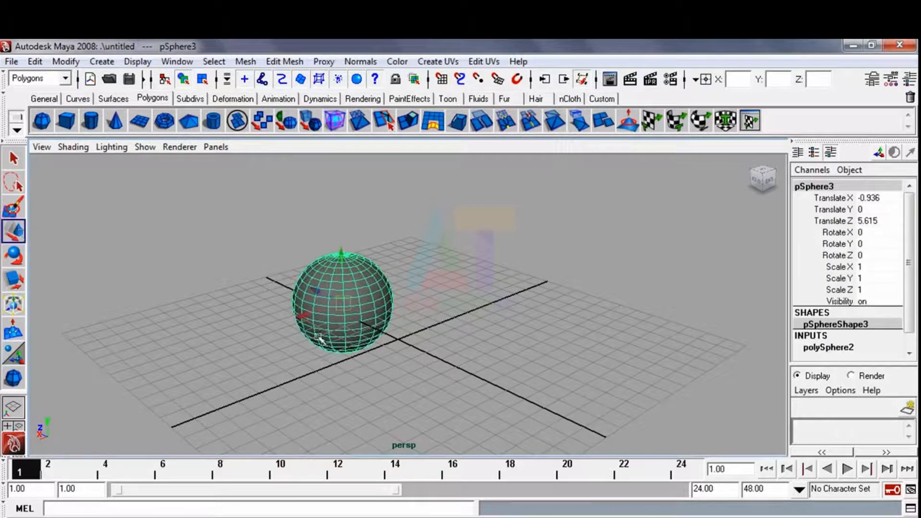
{"action": "left_click_drag", "start_coordinate": [293, 303], "coordinate": [290, 267], "text": "alt"}
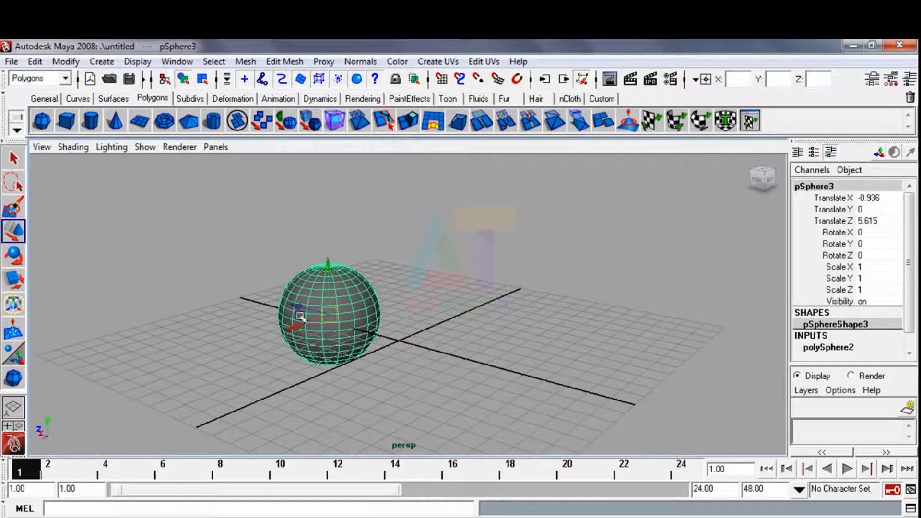
{"action": "key", "text": "ctrl+d"}
{"action": "left_click_drag", "start_coordinate": [298, 309], "coordinate": [404, 357]}
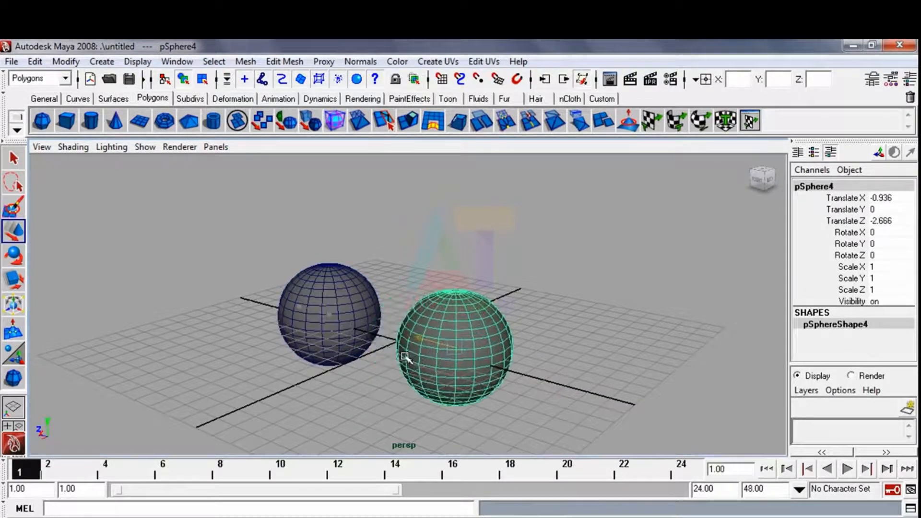
Select both spheres and combine them into one mesh.
{"action": "left_click", "coordinate": [450, 335]}
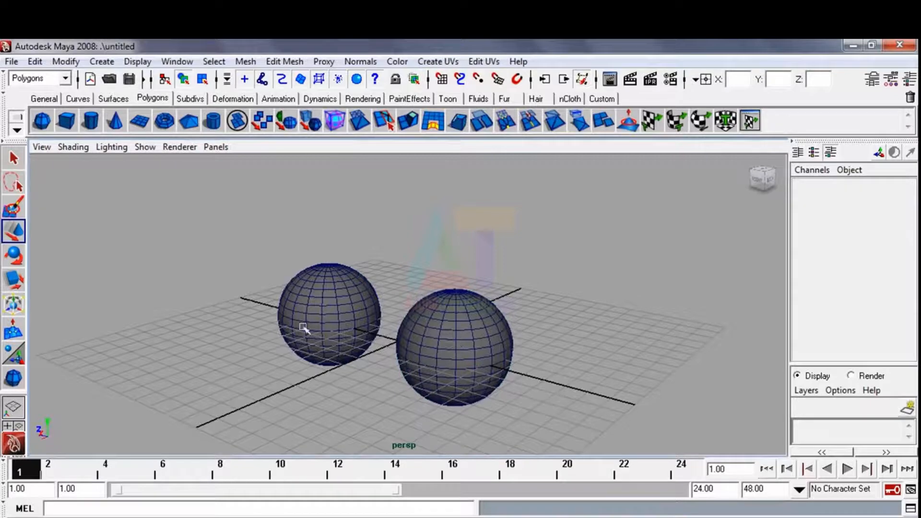
{"action": "left_click_drag", "start_coordinate": [303, 329], "coordinate": [301, 300], "text": "alt"}
{"action": "left_click", "coordinate": [300, 301]}
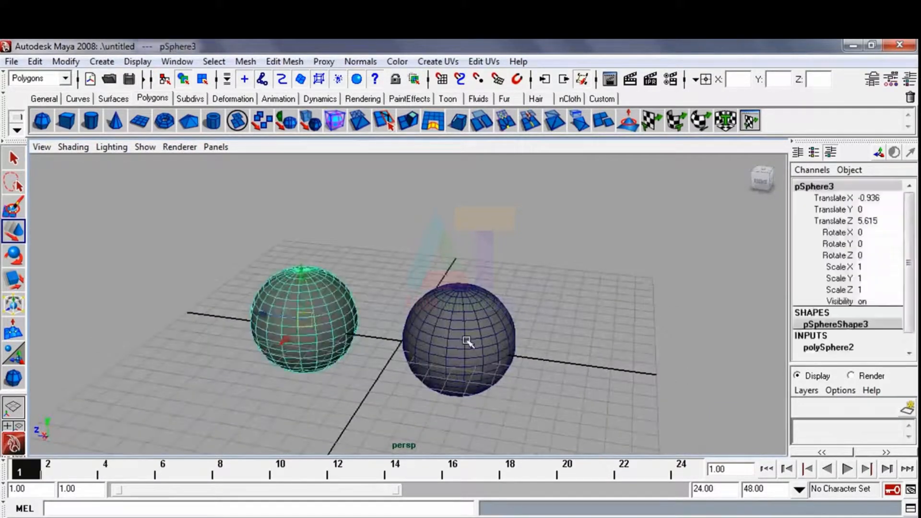
{"action": "left_click", "coordinate": [465, 340], "text": "shift"}
{"action": "left_click", "coordinate": [245, 61]}
{"action": "left_click", "coordinate": [264, 81]}
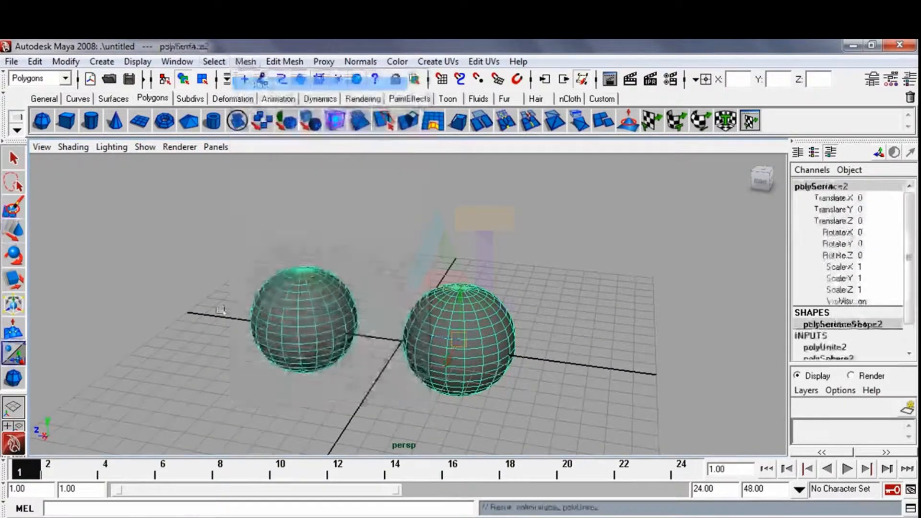
{"action": "left_click", "coordinate": [290, 332]}
{"action": "left_click", "coordinate": [428, 337]}
Switch the combined mesh to face selection and delete a vertical column of three faces on the original sphere's inner side.
{"action": "left_click_drag", "start_coordinate": [297, 341], "coordinate": [260, 337], "text": "alt"}
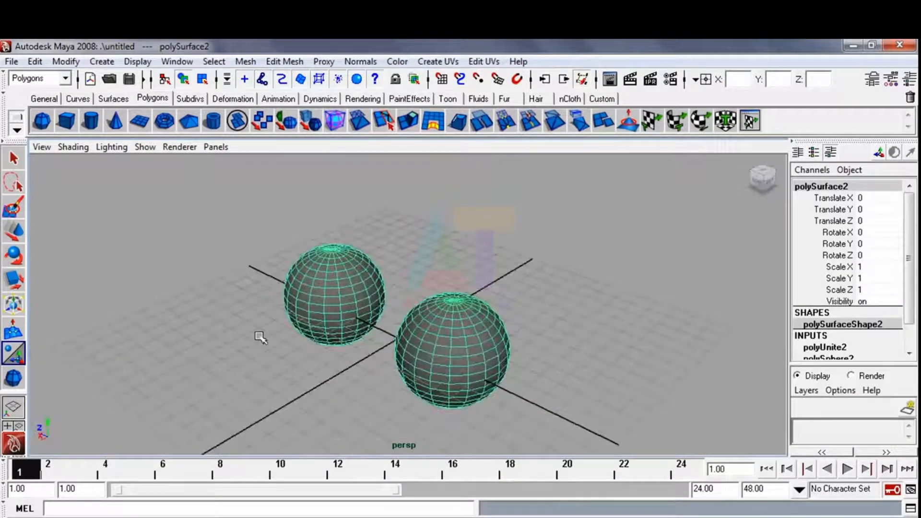
{"action": "right_click_drag", "start_coordinate": [260, 337], "coordinate": [394, 465], "text": "alt"}
{"action": "left_click_drag", "start_coordinate": [355, 354], "coordinate": [287, 320], "text": "alt"}
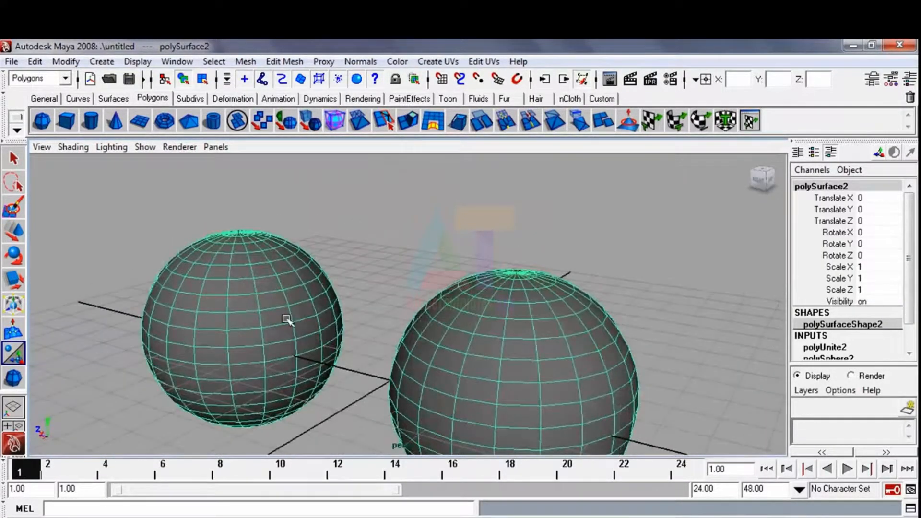
{"action": "right_click_drag", "start_coordinate": [278, 318], "coordinate": [279, 321]}
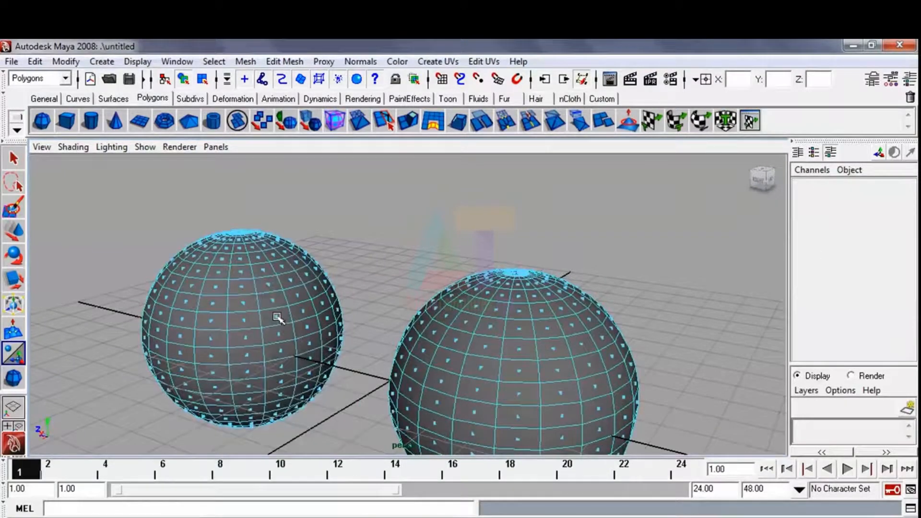
{"action": "left_click", "coordinate": [277, 317]}
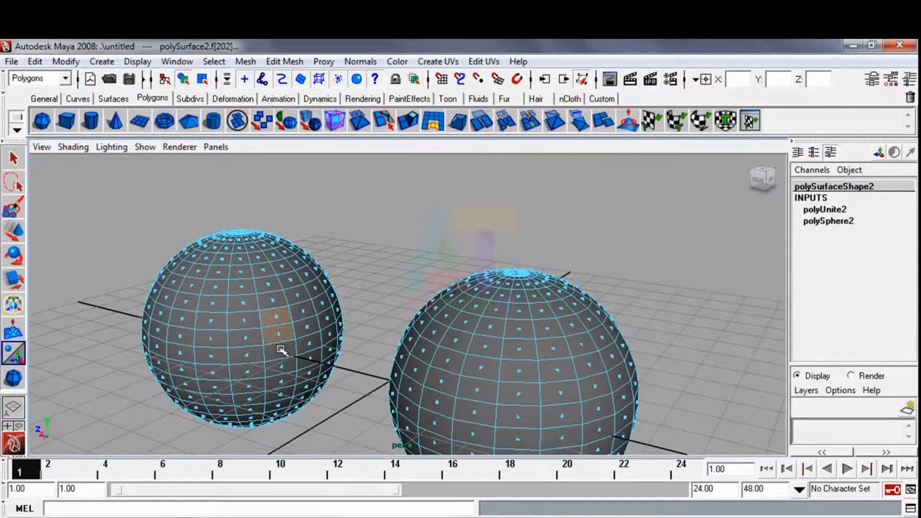
{"action": "left_click", "coordinate": [281, 350], "text": "shift"}
{"action": "key", "text": "Delete"}
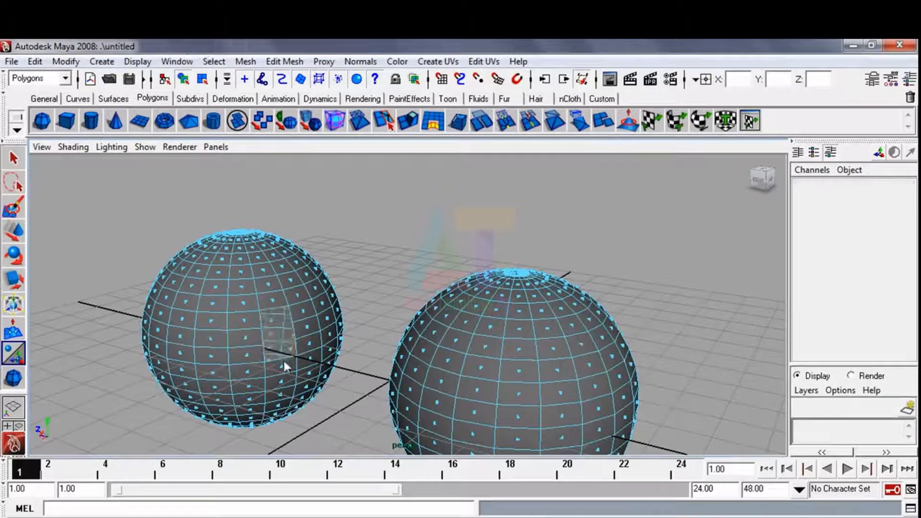
Delete the matching column of three faces on the duplicate sphere's side facing the first hole.
{"action": "left_click_drag", "start_coordinate": [344, 276], "coordinate": [389, 275], "text": "alt"}
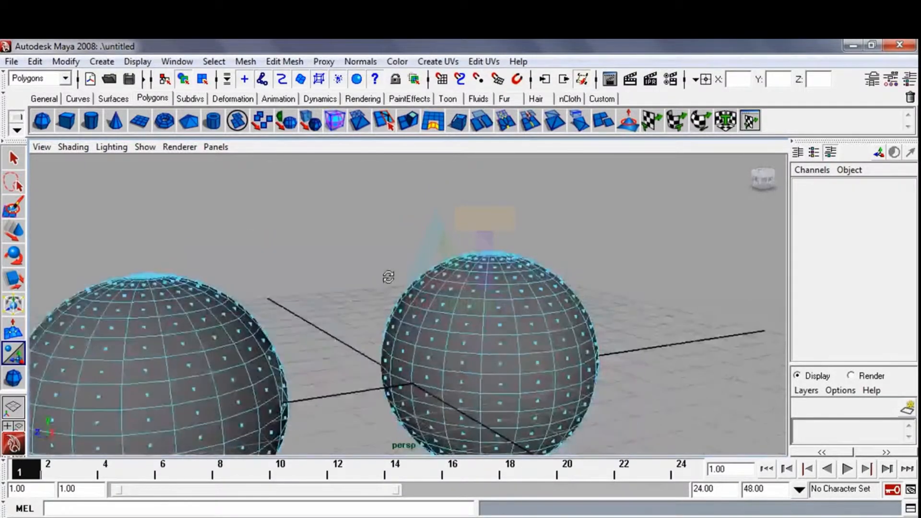
{"action": "left_click", "coordinate": [464, 344]}
{"action": "left_click", "coordinate": [464, 364], "text": "shift"}
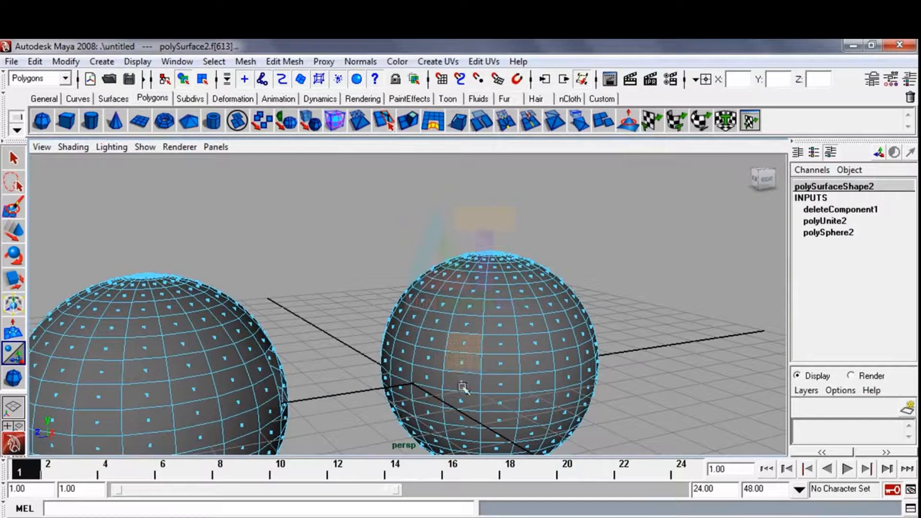
{"action": "key", "text": "Delete"}
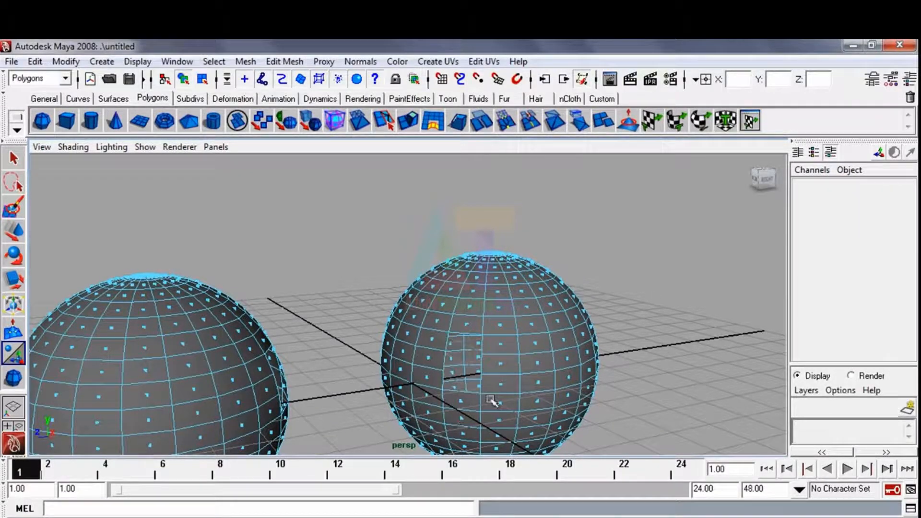
Switch the combined mesh from face selection to edge selection with the Select tool active.
{"action": "left_click_drag", "start_coordinate": [494, 401], "coordinate": [226, 346], "text": "alt"}
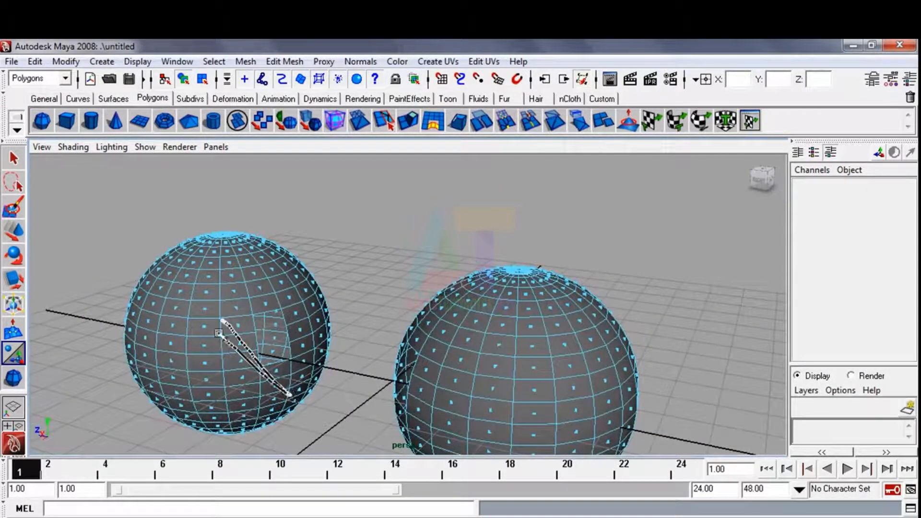
{"action": "left_click", "coordinate": [14, 158]}
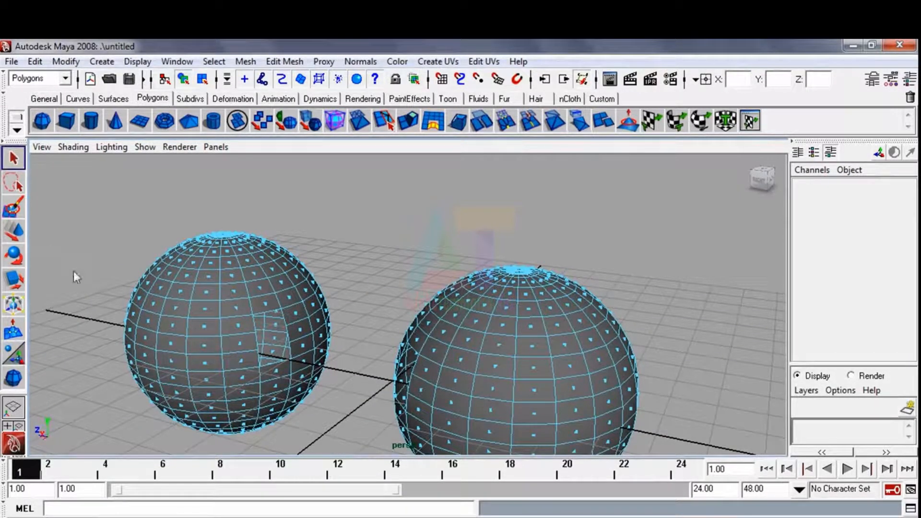
{"action": "key", "text": "F8"}
{"action": "left_click", "coordinate": [134, 347]}
{"action": "right_click_drag", "start_coordinate": [188, 281], "coordinate": [185, 247]}
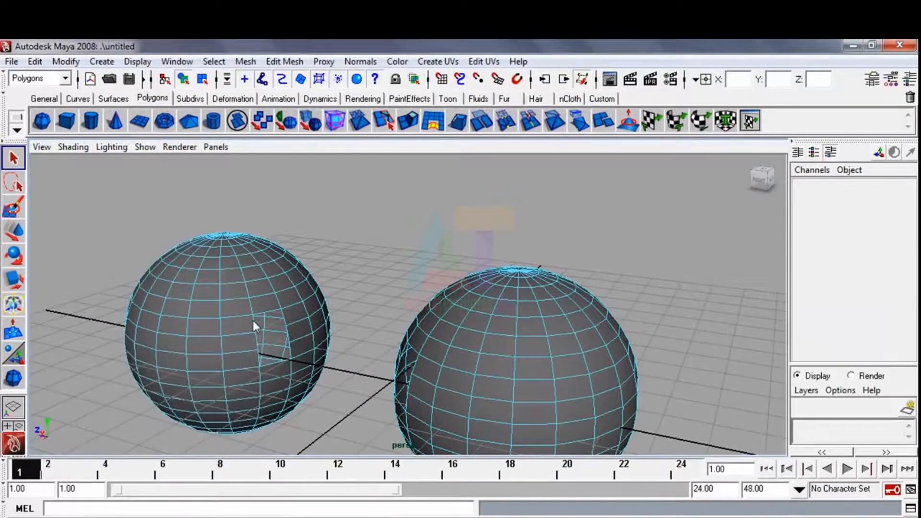
Select the border edges of both holes and connect them with Bridge.
{"action": "left_click", "coordinate": [253, 321]}
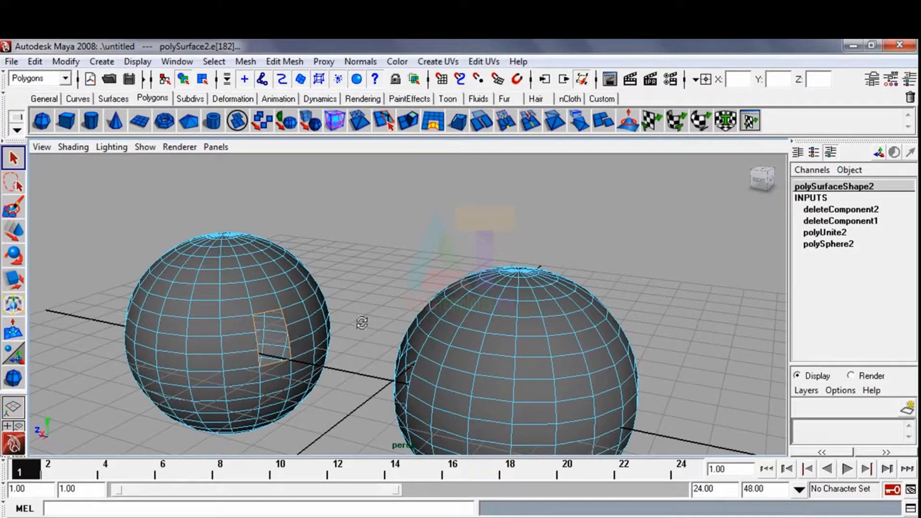
{"action": "left_click_drag", "start_coordinate": [360, 321], "coordinate": [454, 365], "text": "alt"}
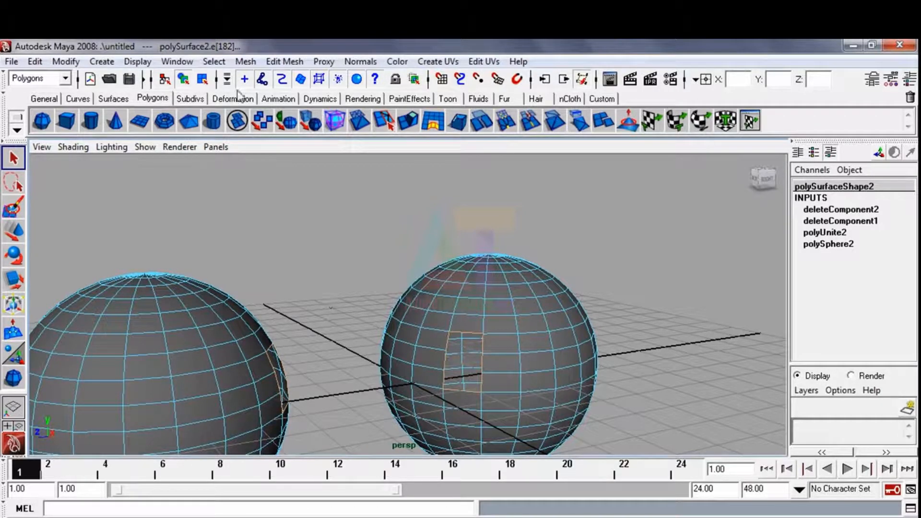
{"action": "left_click", "coordinate": [284, 61]}
{"action": "left_click", "coordinate": [306, 115]}
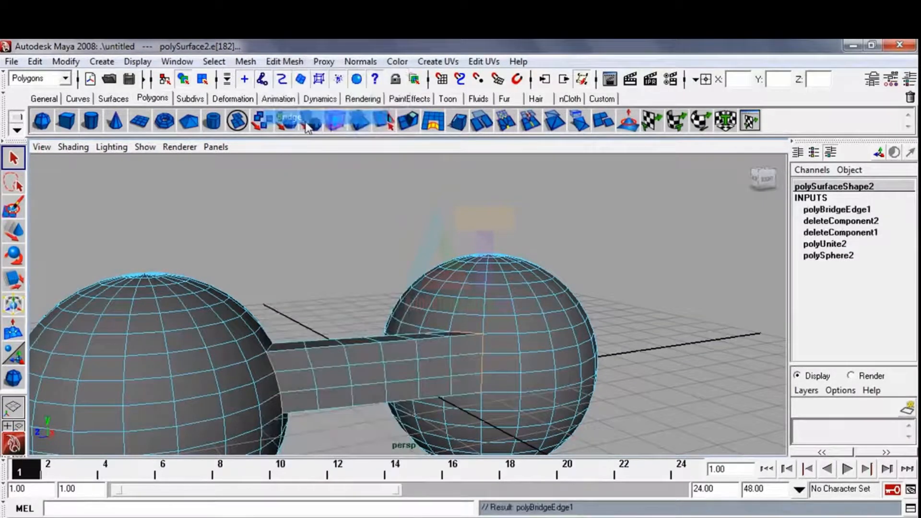
Set the Divisions of the bridge between the two spheres to 20.
{"action": "left_click_drag", "start_coordinate": [370, 284], "coordinate": [303, 360], "text": "alt"}
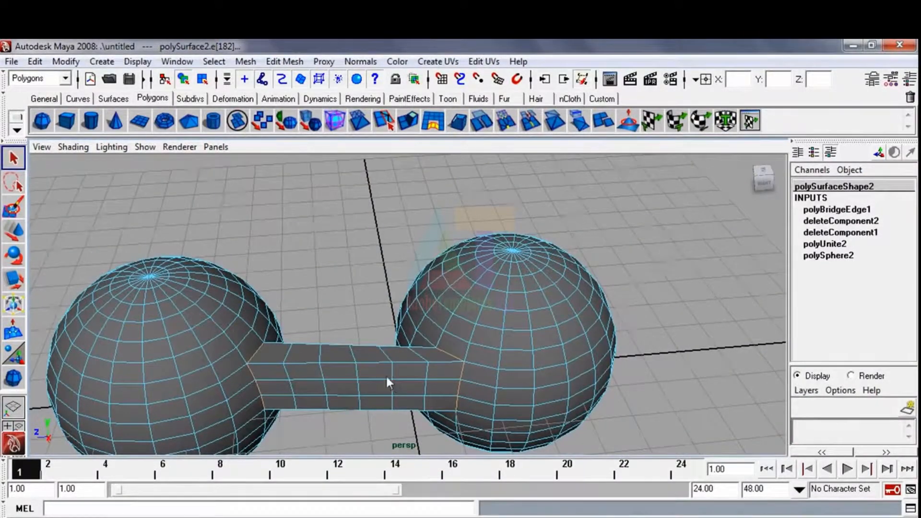
{"action": "left_click_drag", "start_coordinate": [386, 376], "coordinate": [341, 375], "text": "alt"}
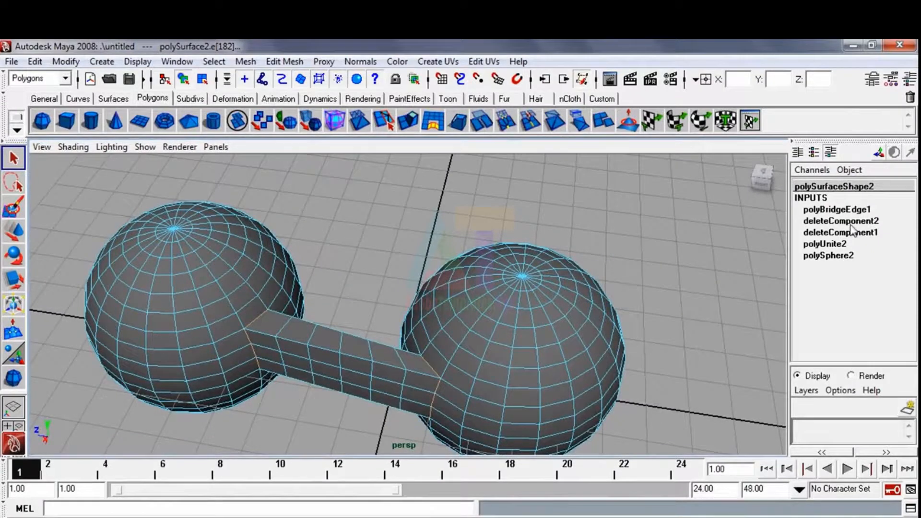
{"action": "left_click", "coordinate": [838, 210]}
{"action": "left_click", "coordinate": [850, 243]}
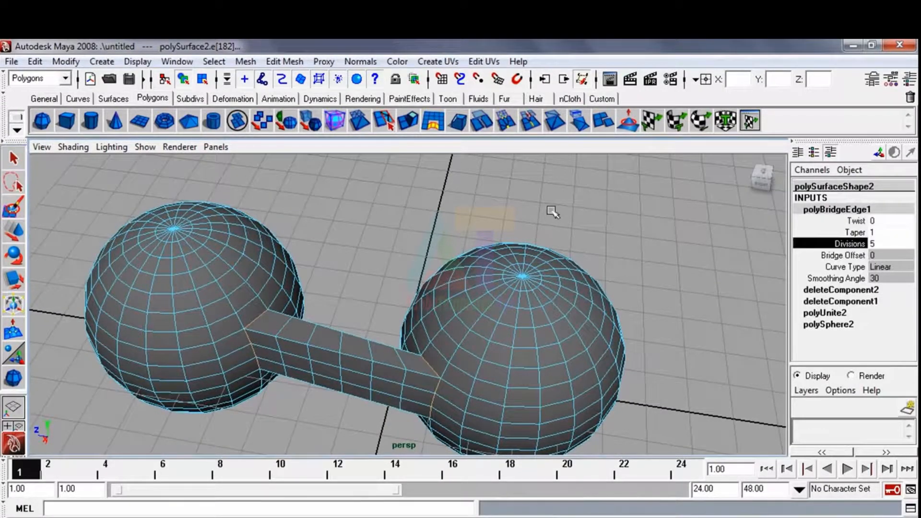
{"action": "middle_click_drag", "start_coordinate": [553, 212], "coordinate": [659, 226]}
{"action": "left_click_drag", "start_coordinate": [364, 331], "coordinate": [452, 378], "text": "alt"}
{"action": "scroll", "coordinate": [433, 324], "scroll_direction": "down", "scroll_amount": 2}
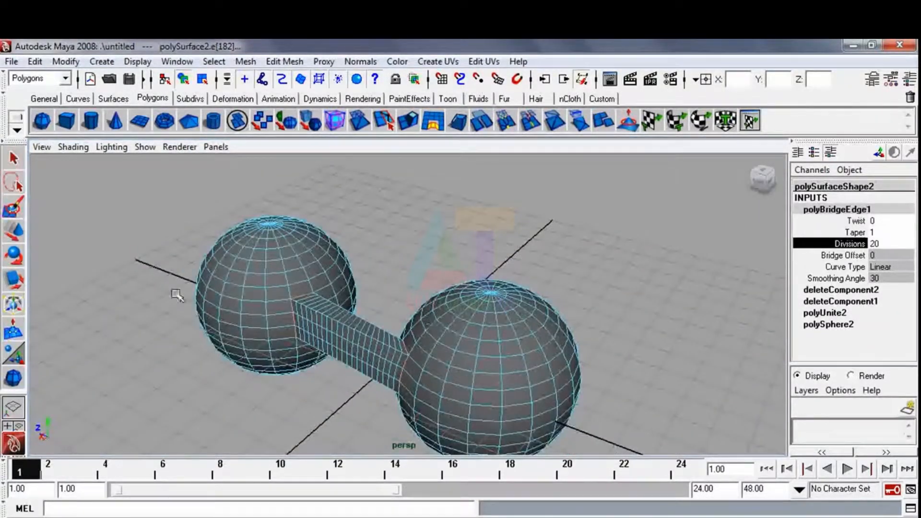
Return the bridged mesh to object mode with the Select tool and deselect it.
{"action": "left_click_drag", "start_coordinate": [178, 296], "coordinate": [133, 276], "text": "alt"}
{"action": "left_click", "coordinate": [21, 169]}
{"action": "left_click", "coordinate": [66, 222]}
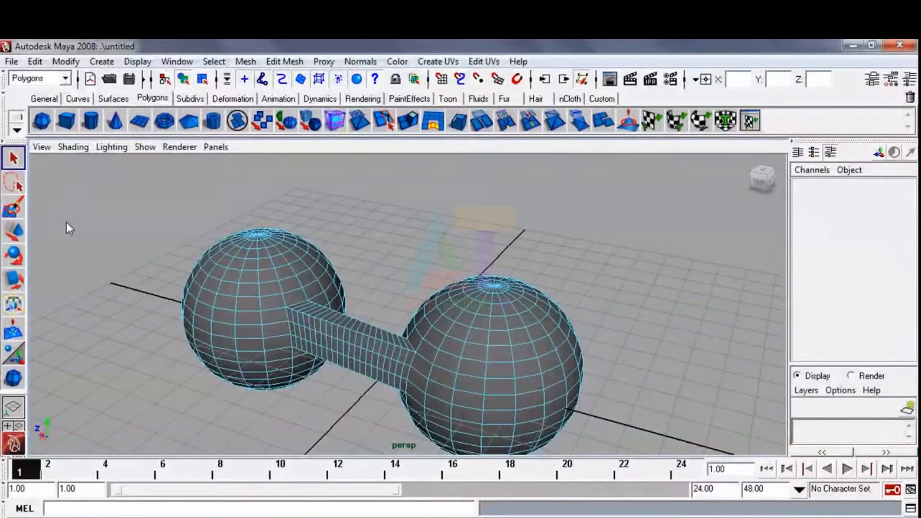
{"action": "key", "text": "F8"}
{"action": "left_click", "coordinate": [67, 226]}
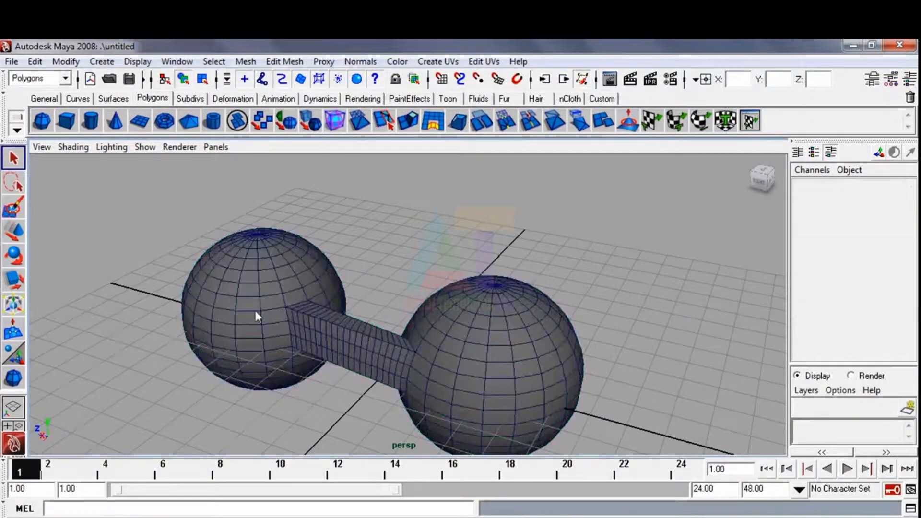
Undo the divisions change and the bridge between the two spheres.
{"action": "key", "text": "ctrl+z"}
{"action": "key", "text": "ctrl+z"}
{"action": "key", "text": "ctrl+z"}
{"action": "key", "text": "ctrl+z"}
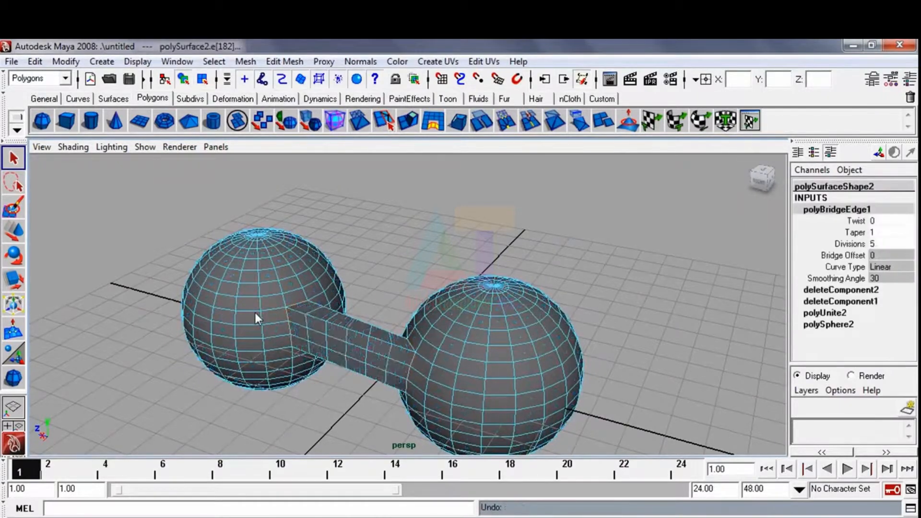
{"action": "key", "text": "ctrl+z"}
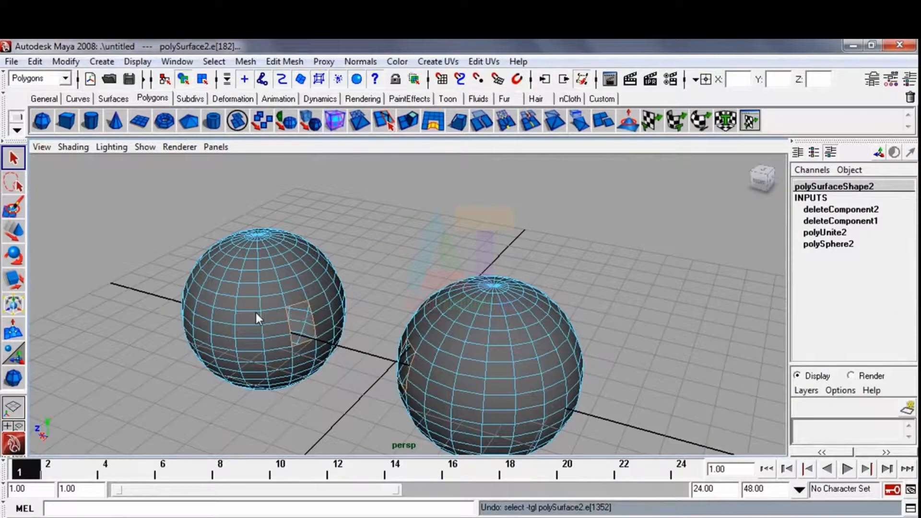
Return the combined spheres to object mode and delete them from the scene.
{"action": "key", "text": "F11"}
{"action": "key", "text": "F8"}
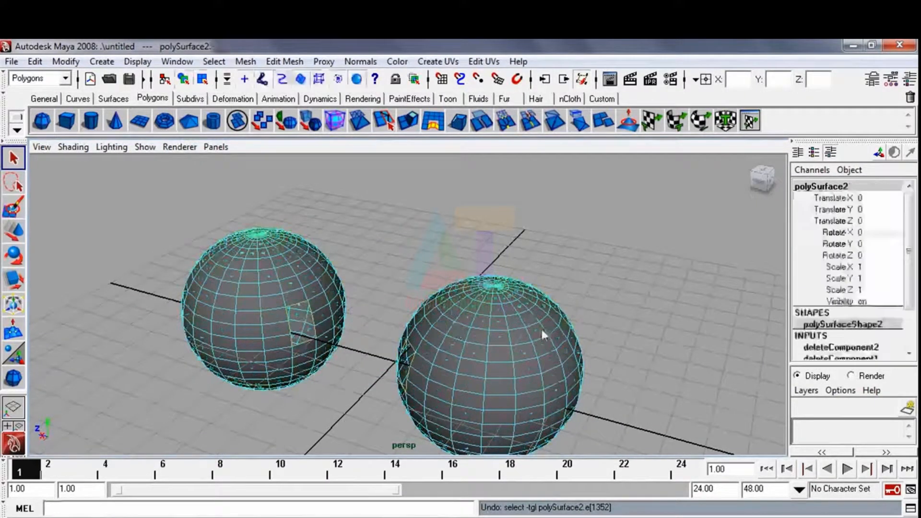
{"action": "key", "text": "Delete"}
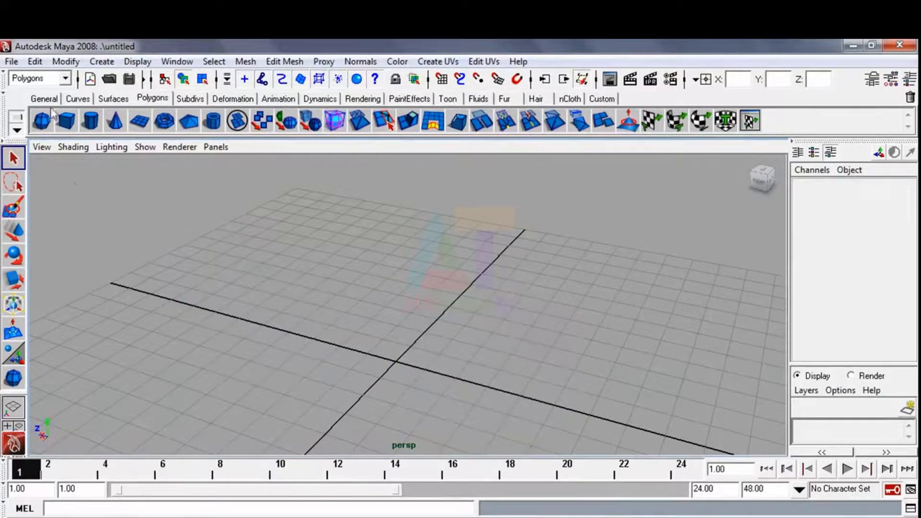
Create a new polygon sphere at about X -0.7, Z 1.36 on the grid and deselect it.
{"action": "left_click", "coordinate": [42, 121]}
{"action": "left_click_drag", "start_coordinate": [368, 341], "coordinate": [449, 412]}
{"action": "left_click", "coordinate": [194, 281]}
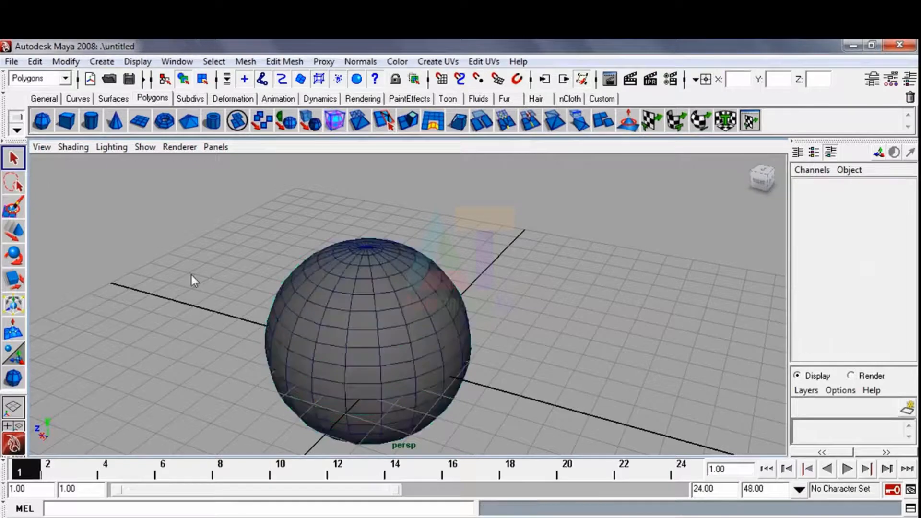
Split one vertical column of the sphere's front faces down the middle with the Split Polygon Tool.
{"action": "left_click_drag", "start_coordinate": [288, 345], "coordinate": [387, 305], "text": "alt"}
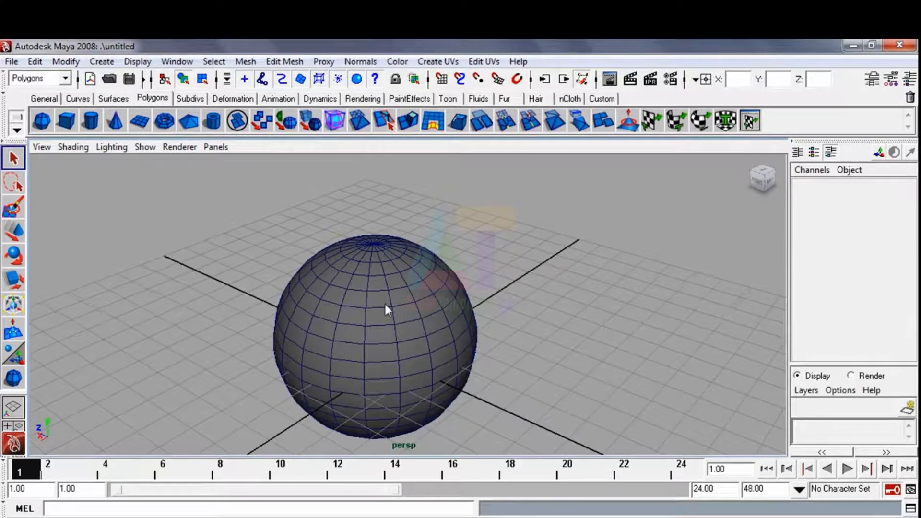
{"action": "left_click_drag", "start_coordinate": [358, 335], "coordinate": [396, 312], "text": "alt"}
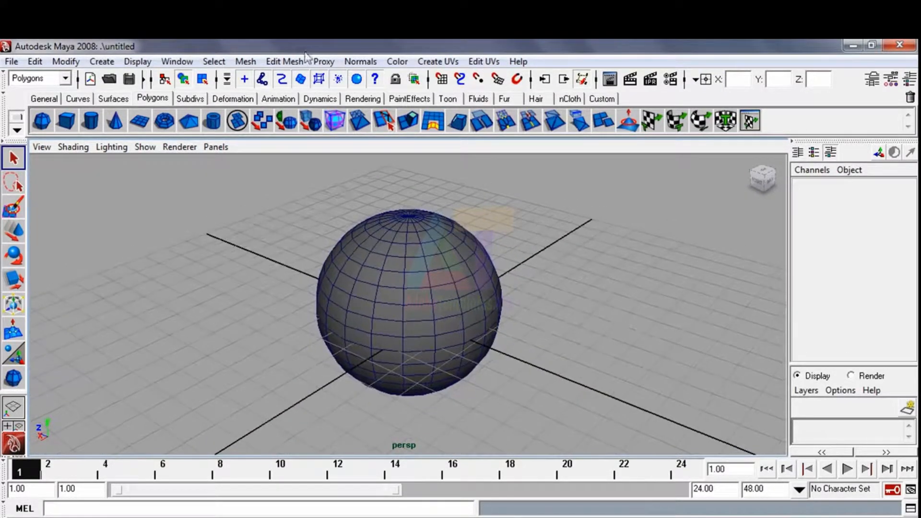
{"action": "left_click", "coordinate": [295, 61]}
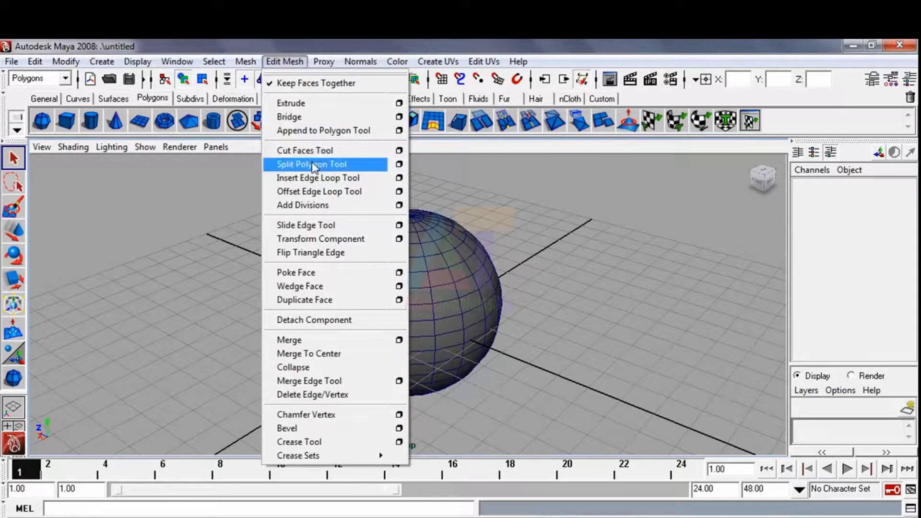
{"action": "left_click", "coordinate": [312, 164]}
{"action": "left_click_drag", "start_coordinate": [330, 258], "coordinate": [335, 241], "text": "alt"}
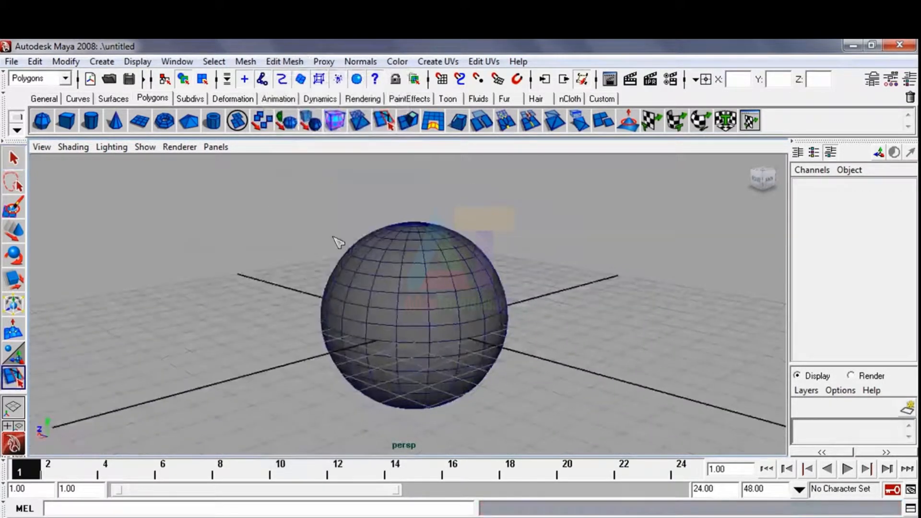
{"action": "left_click", "coordinate": [432, 292]}
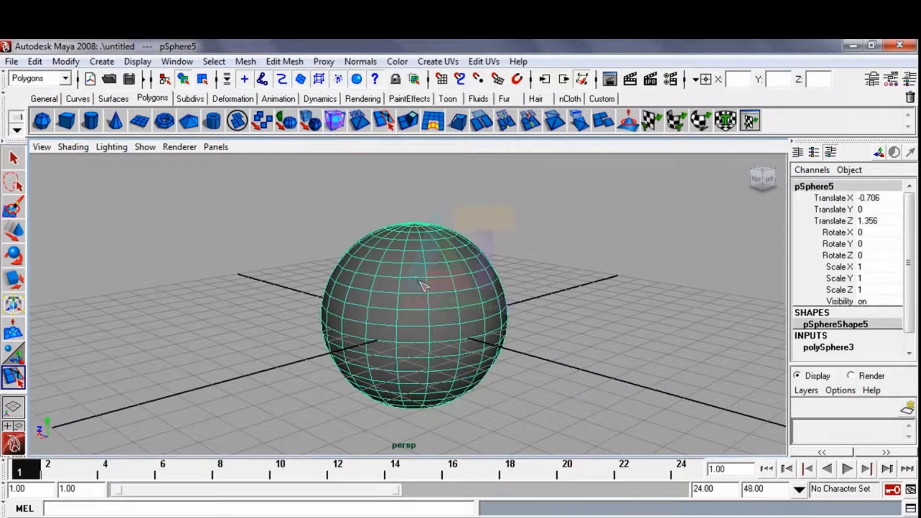
{"action": "left_click", "coordinate": [413, 280]}
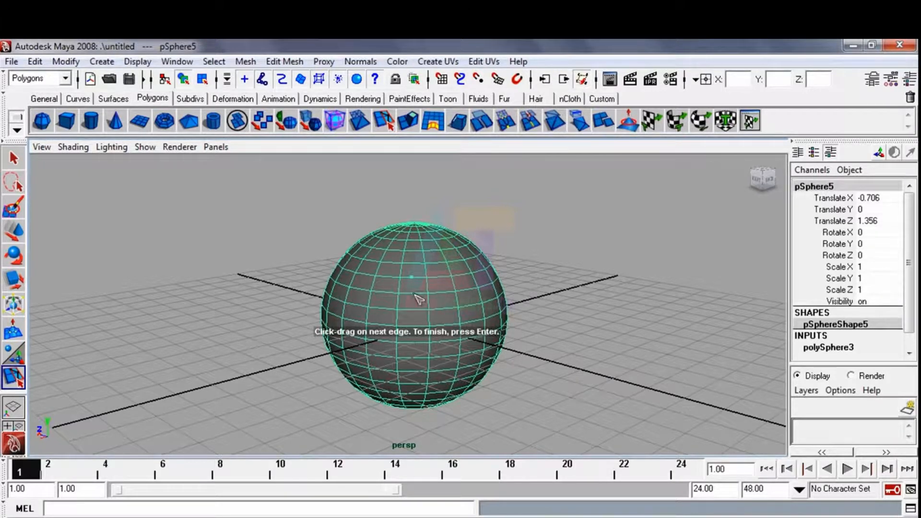
{"action": "left_click", "coordinate": [414, 294]}
{"action": "left_click", "coordinate": [416, 310]}
{"action": "left_click", "coordinate": [416, 360]}
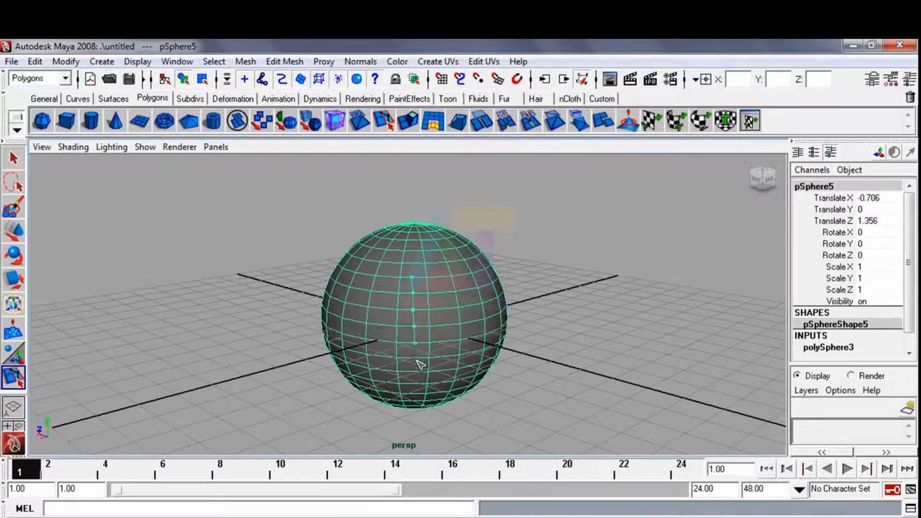
{"action": "left_click", "coordinate": [14, 158]}
{"action": "left_click", "coordinate": [201, 263]}
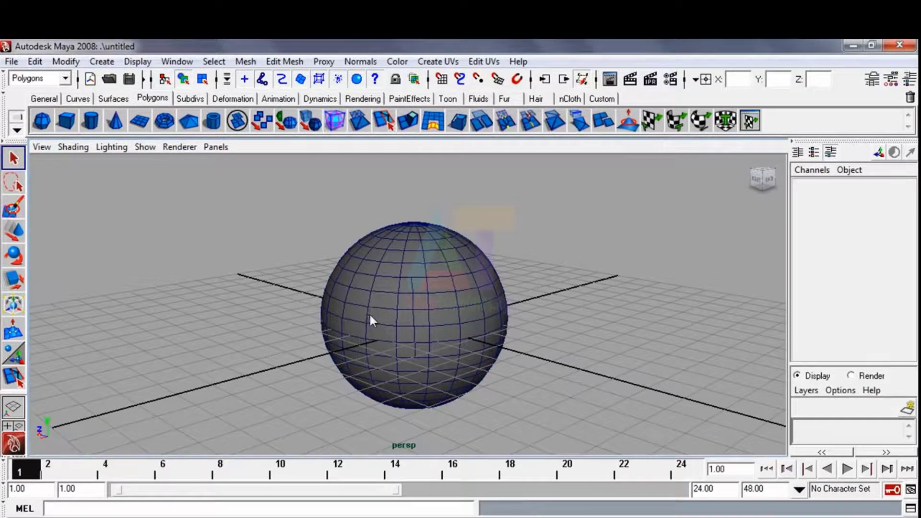
Inspect the vertical split on the sphere up close and undo it.
{"action": "right_click_drag", "start_coordinate": [370, 314], "coordinate": [463, 368], "text": "alt"}
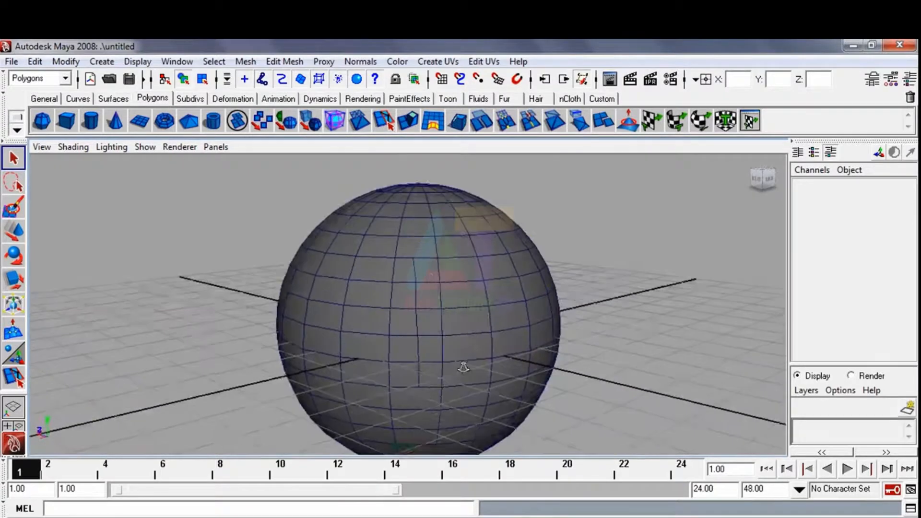
{"action": "left_click", "coordinate": [419, 273]}
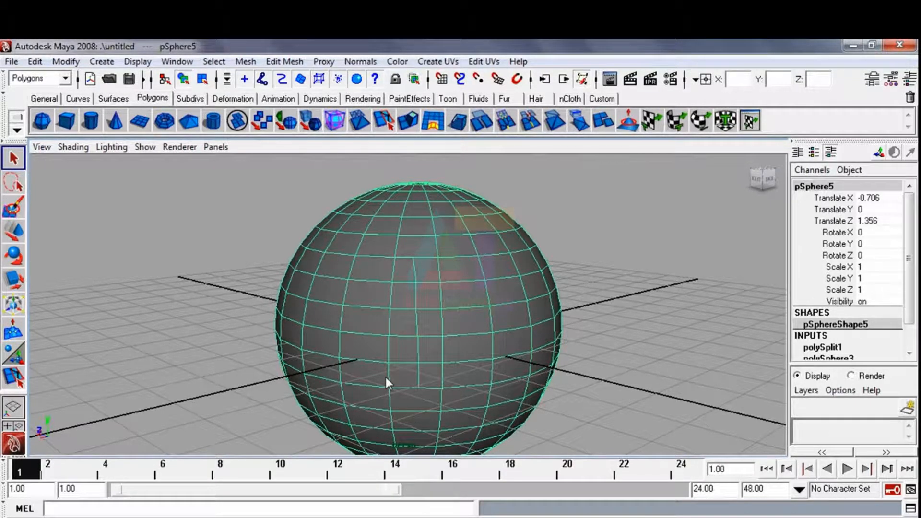
{"action": "key", "text": "ctrl+z"}
{"action": "key", "text": "ctrl+z"}
{"action": "key", "text": "ctrl+z"}
{"action": "key", "text": "ctrl+z"}
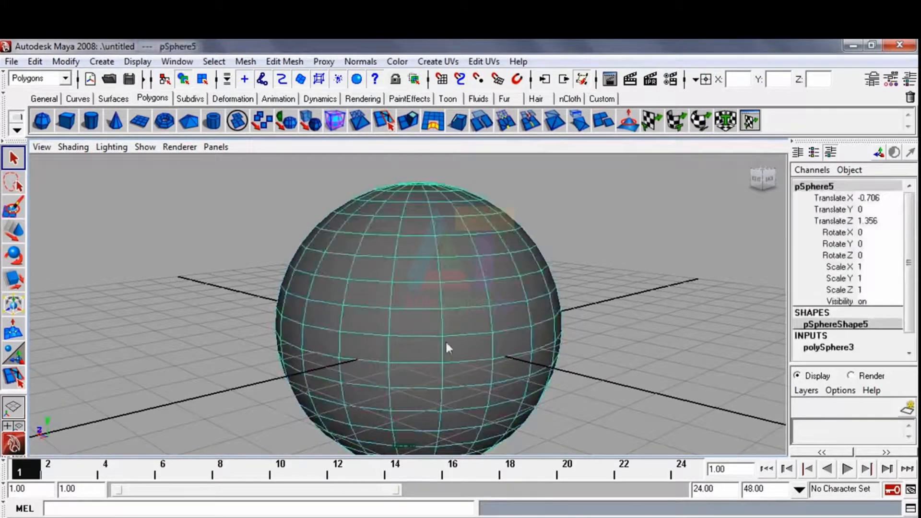
Cut the sphere's faces along a diagonal line with the Cut Faces Tool and inspect the cut from several sides.
{"action": "right_click_drag", "start_coordinate": [447, 342], "coordinate": [397, 261], "text": "alt"}
{"action": "left_click_drag", "start_coordinate": [387, 275], "coordinate": [401, 282], "text": "alt"}
{"action": "left_click", "coordinate": [282, 63]}
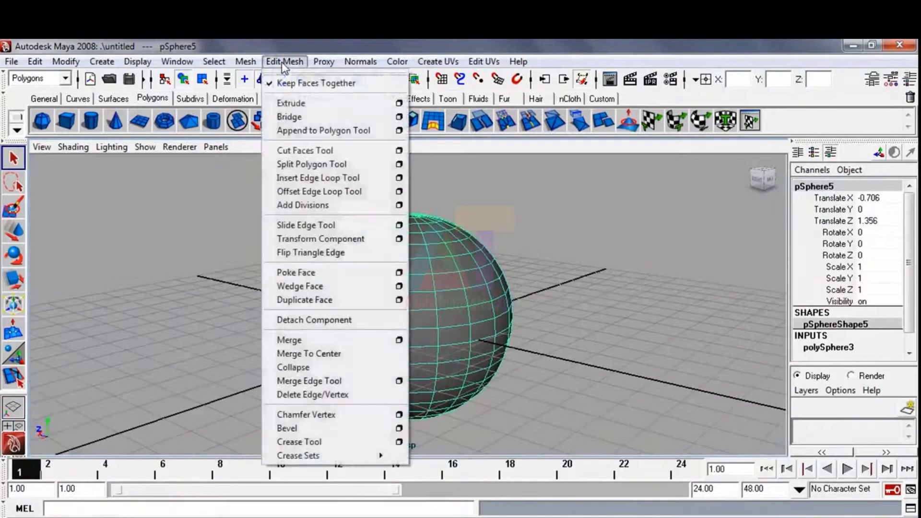
{"action": "left_click", "coordinate": [322, 152]}
{"action": "left_click_drag", "start_coordinate": [377, 267], "coordinate": [401, 315]}
{"action": "left_click_drag", "start_coordinate": [324, 344], "coordinate": [336, 232], "text": "alt"}
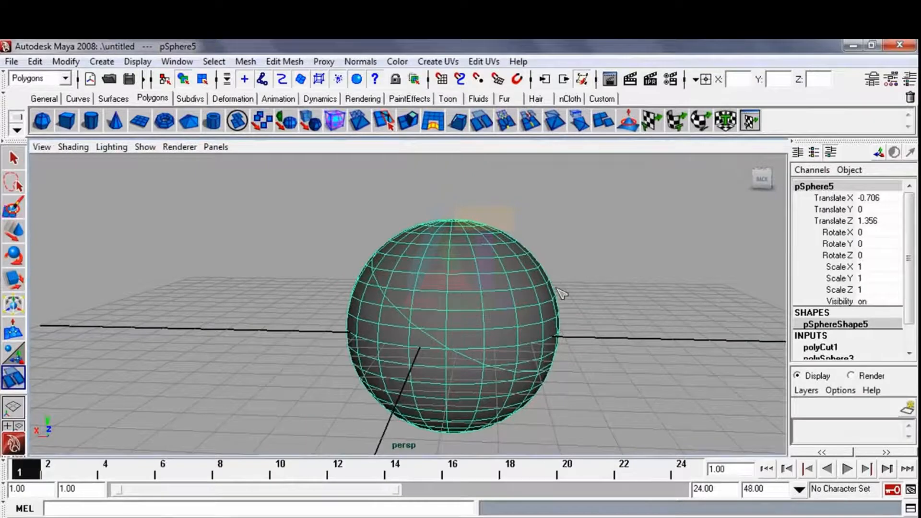
{"action": "left_click_drag", "start_coordinate": [562, 375], "coordinate": [362, 223], "text": "alt"}
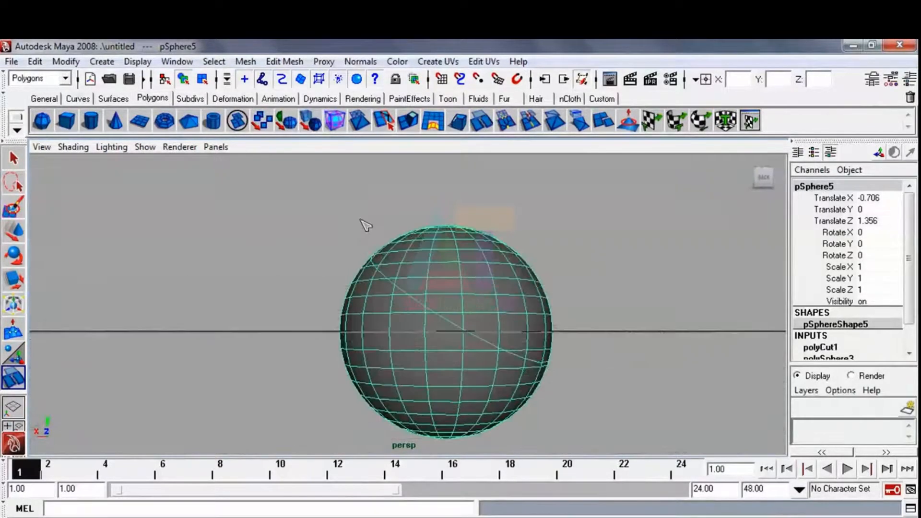
{"action": "left_click_drag", "start_coordinate": [374, 293], "coordinate": [315, 301], "text": "alt"}
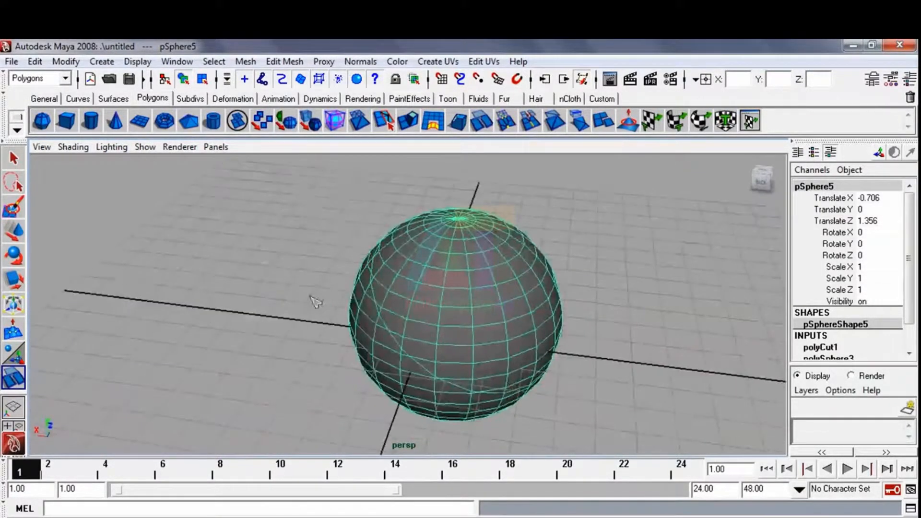
Leave the Cut Faces Tool for the Select tool and undo the diagonal cut on the sphere.
{"action": "left_click", "coordinate": [11, 161]}
{"action": "left_click", "coordinate": [197, 268]}
{"action": "key", "text": "ctrl+z"}
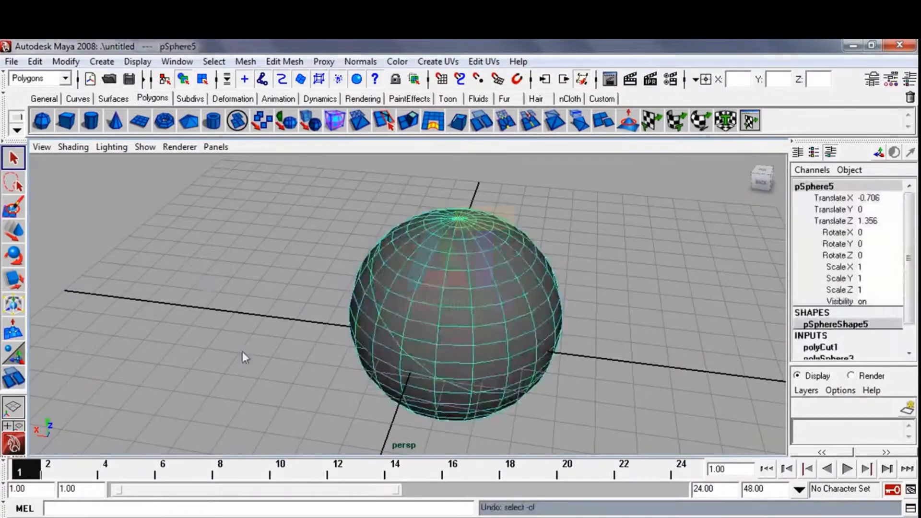
{"action": "key", "text": "ctrl+z"}
Insert two horizontal edge loops around the sphere just above its middle with the Insert Edge Loop Tool.
{"action": "left_click_drag", "start_coordinate": [369, 355], "coordinate": [370, 307], "text": "alt"}
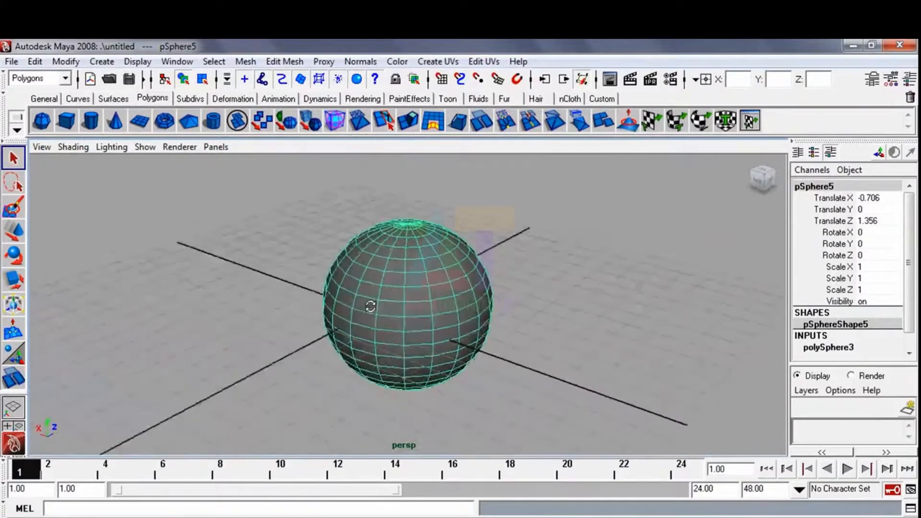
{"action": "left_click", "coordinate": [285, 62]}
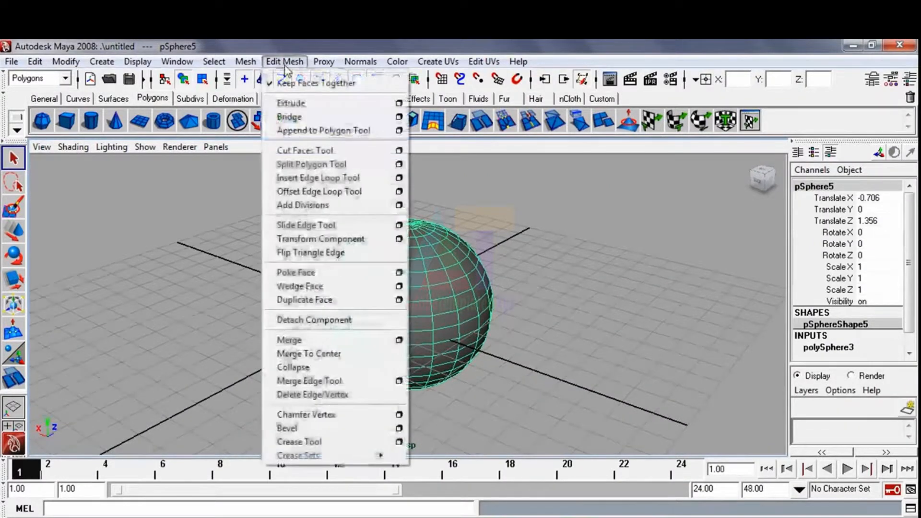
{"action": "left_click", "coordinate": [316, 178]}
{"action": "right_click_drag", "start_coordinate": [355, 270], "coordinate": [451, 363], "text": "alt"}
{"action": "left_click", "coordinate": [379, 294]}
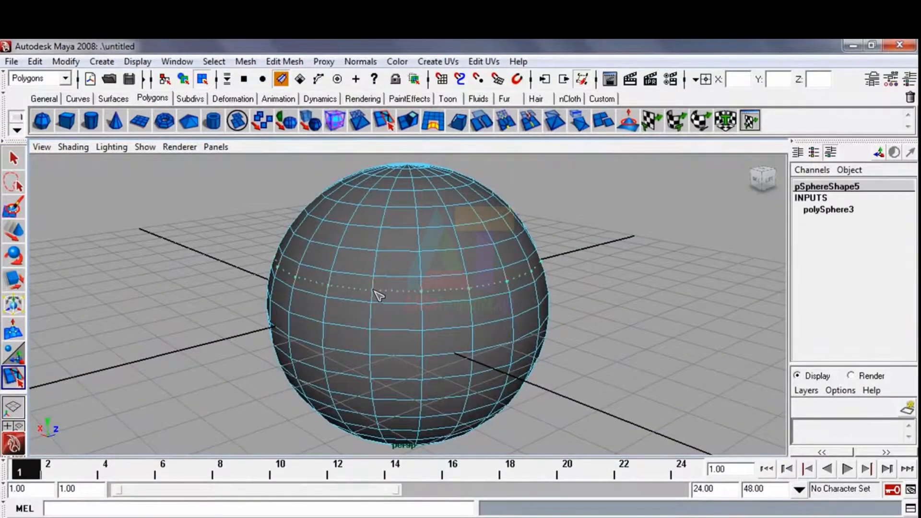
{"action": "left_click", "coordinate": [377, 315]}
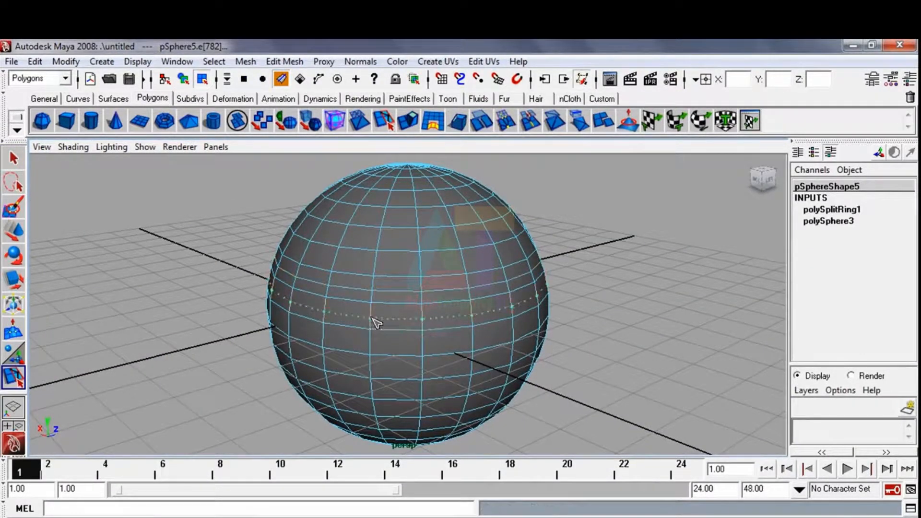
Insert a series of vertical edge loops between the existing columns across the sphere's front.
{"action": "left_click", "coordinate": [396, 304]}
{"action": "left_click_drag", "start_coordinate": [340, 298], "coordinate": [315, 290], "text": "alt"}
{"action": "left_click_drag", "start_coordinate": [413, 301], "coordinate": [403, 287]}
{"action": "left_click", "coordinate": [466, 299]}
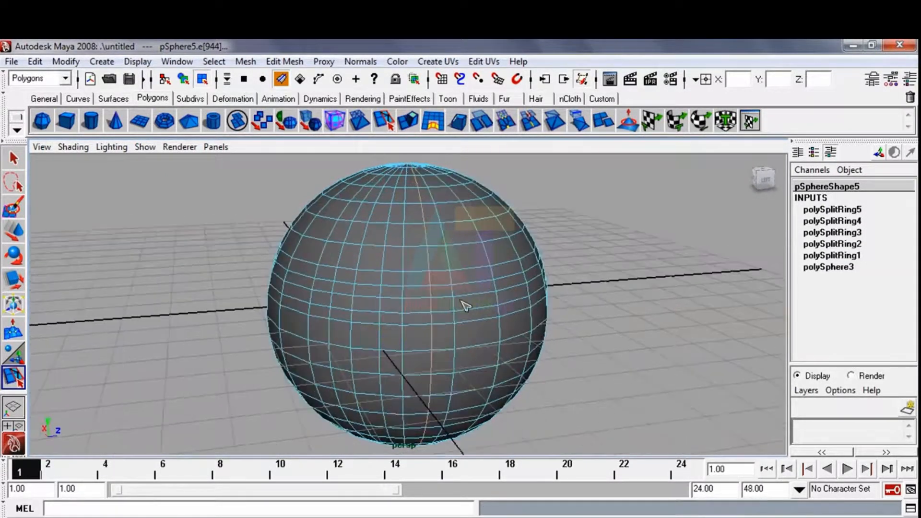
{"action": "left_click", "coordinate": [474, 295]}
{"action": "left_click_drag", "start_coordinate": [350, 301], "coordinate": [328, 303], "text": "alt"}
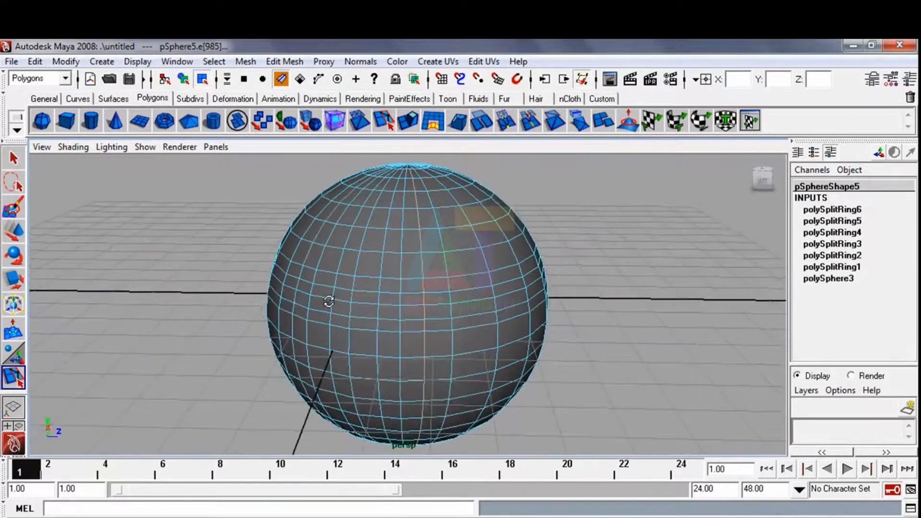
{"action": "left_click", "coordinate": [475, 294]}
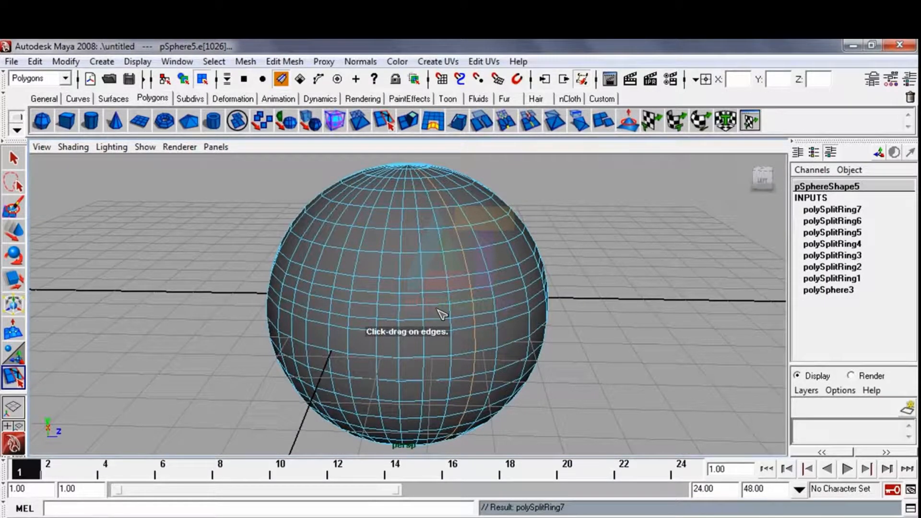
{"action": "left_click_drag", "start_coordinate": [457, 315], "coordinate": [464, 287], "text": "alt"}
{"action": "left_click", "coordinate": [463, 286]}
{"action": "left_click_drag", "start_coordinate": [294, 304], "coordinate": [363, 294], "text": "alt"}
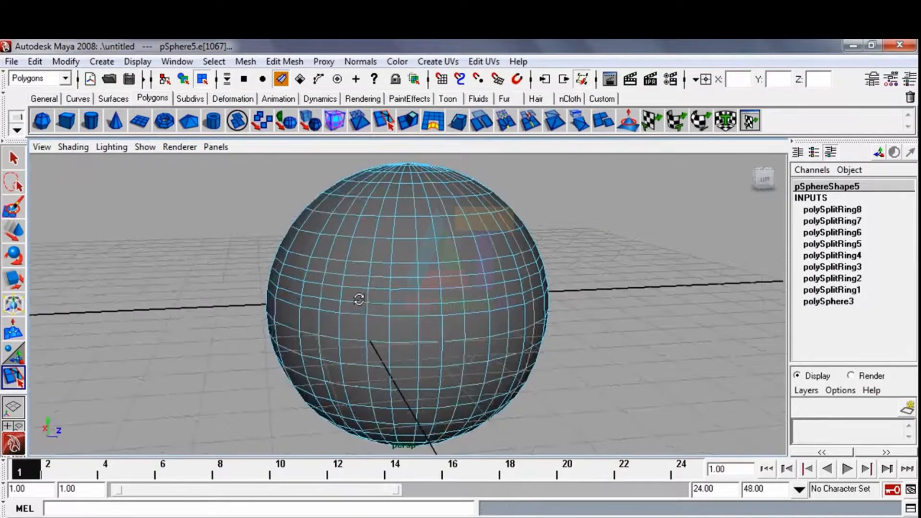
Undo all the edge loops inserted on the sphere, leave the Insert Edge Loop Tool and return to object mode.
{"action": "key", "text": "ctrl+z"}
{"action": "key", "text": "ctrl+z"}
{"action": "key", "text": "ctrl+z"}
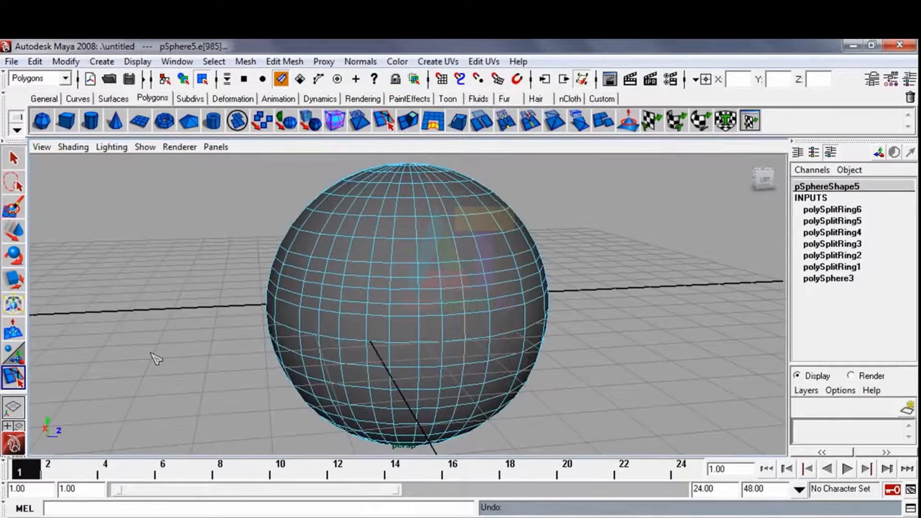
{"action": "key", "text": "ctrl+z"}
{"action": "key", "text": "ctrl+z"}
{"action": "key", "text": "ctrl+z"}
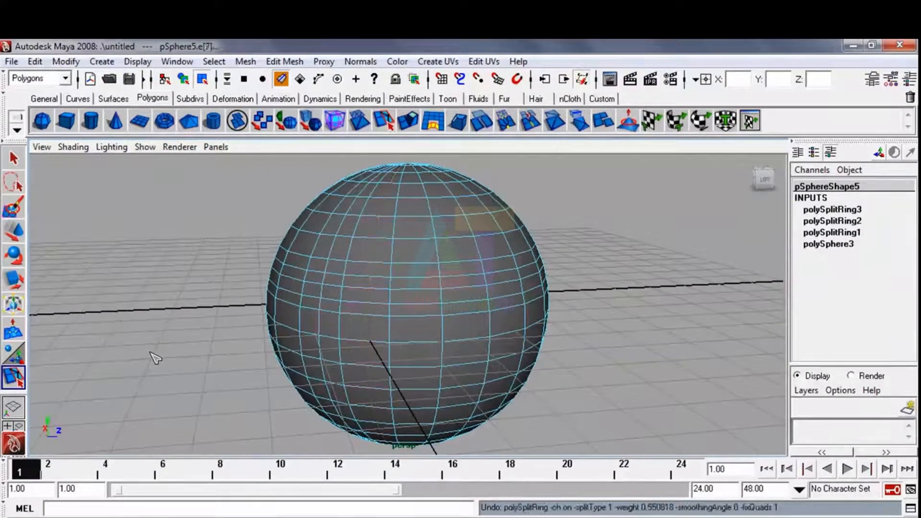
{"action": "key", "text": "ctrl+z"}
{"action": "key", "text": "ctrl+z"}
{"action": "key", "text": "ctrl+z"}
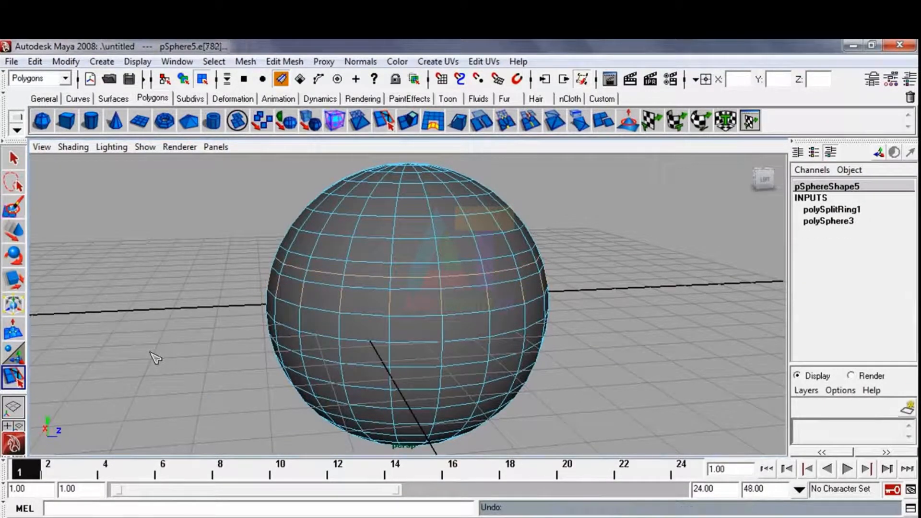
{"action": "left_click", "coordinate": [7, 159]}
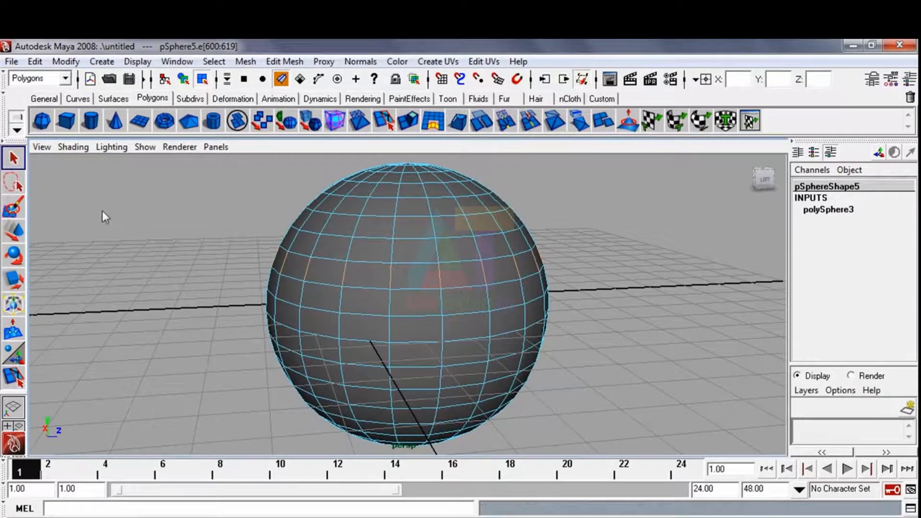
{"action": "left_click", "coordinate": [102, 211]}
{"action": "key", "text": "F8"}
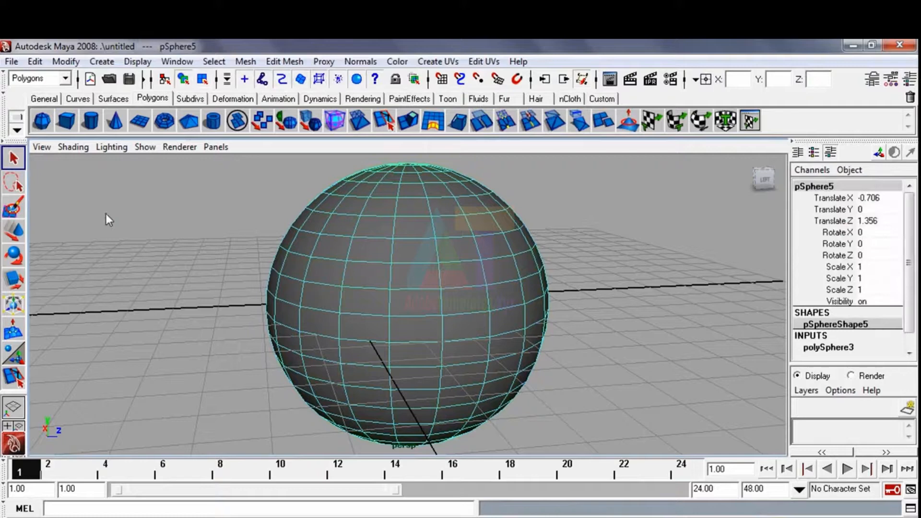
Add offset edge loops on both sides of one vertical and one horizontal loop of the sphere with the Offset Edge Loop Tool and inspect them.
{"action": "left_click", "coordinate": [142, 259]}
{"action": "left_click", "coordinate": [388, 289]}
{"action": "scroll", "coordinate": [387, 289], "scroll_direction": "down", "scroll_amount": 3}
{"action": "left_click", "coordinate": [277, 62]}
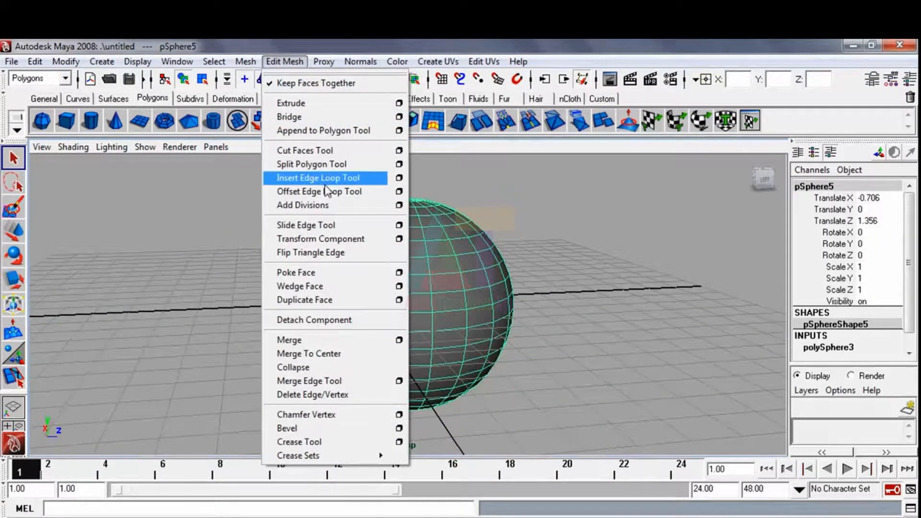
{"action": "left_click", "coordinate": [339, 195]}
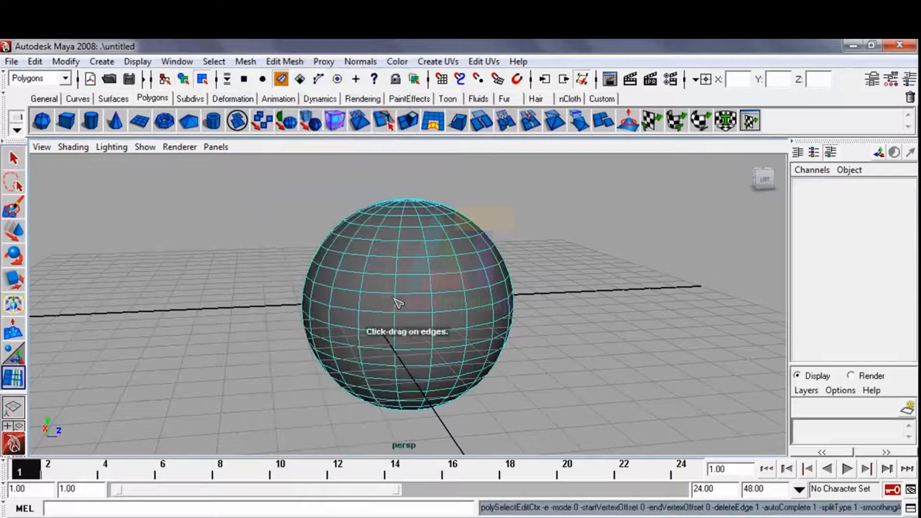
{"action": "left_click", "coordinate": [401, 294]}
{"action": "mouse_move", "coordinate": [401, 293]}
{"action": "left_mouse_down"}
{"action": "mouse_move", "coordinate": [413, 296]}
{"action": "mouse_move", "coordinate": [391, 305]}
{"action": "left_mouse_up"}
{"action": "left_click", "coordinate": [421, 300]}
{"action": "left_click", "coordinate": [13, 158]}
{"action": "left_click", "coordinate": [195, 240]}
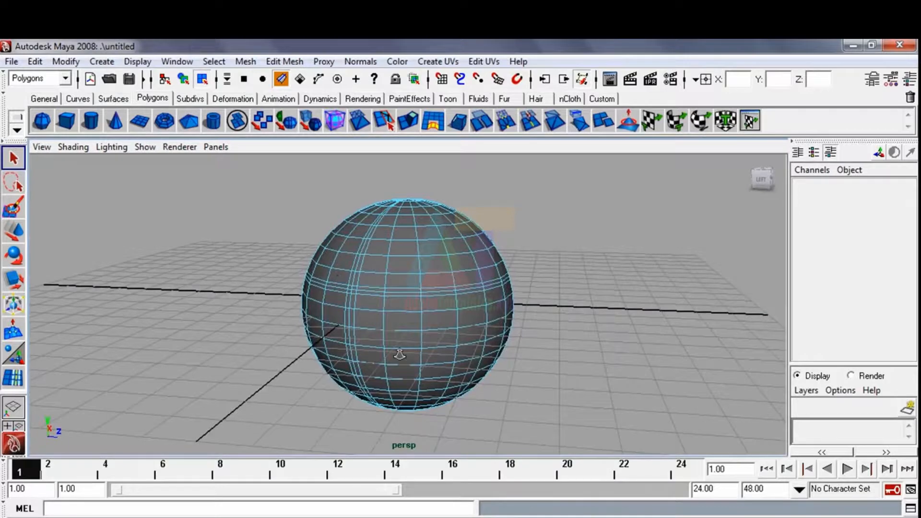
{"action": "right_click_drag", "start_coordinate": [399, 353], "coordinate": [416, 369], "text": "alt"}
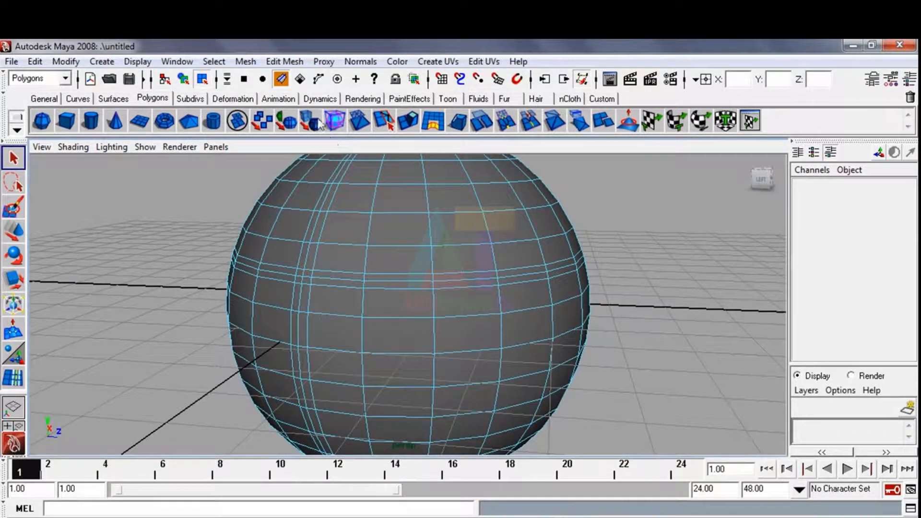
Undo the vertical and horizontal offset edge loops on the sphere.
{"action": "key", "text": "ctrl+z"}
{"action": "key", "text": "ctrl+z"}
{"action": "key", "text": "ctrl+z"}
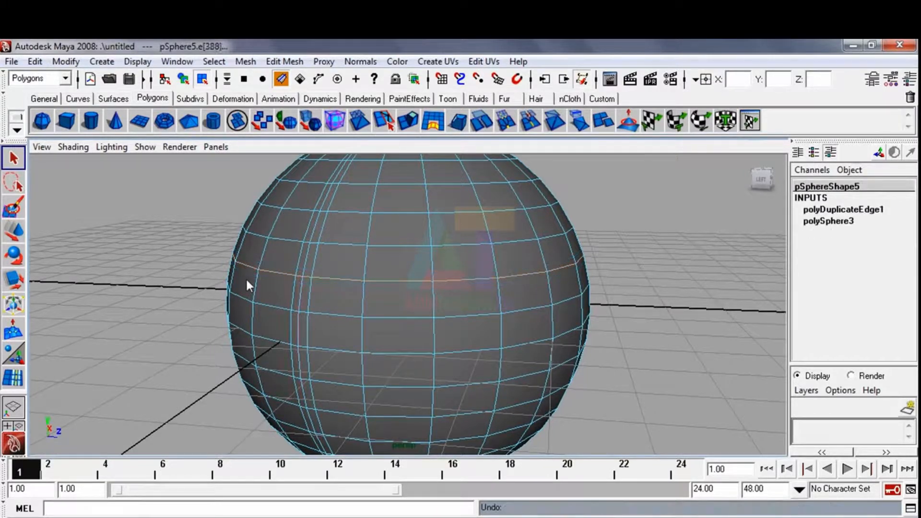
Slide an edge on the sphere's upper front with the Slide Edge Tool and return the sphere to object mode.
{"action": "left_click", "coordinate": [285, 61]}
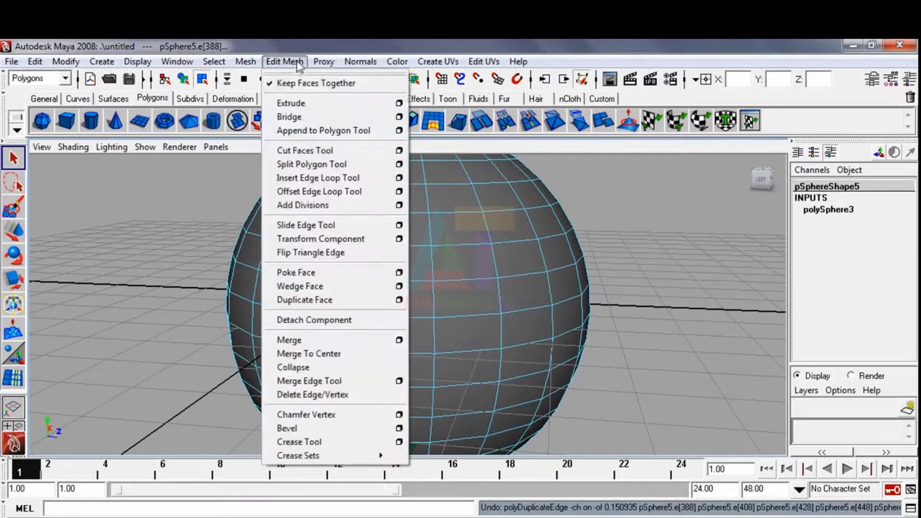
{"action": "left_click", "coordinate": [344, 226]}
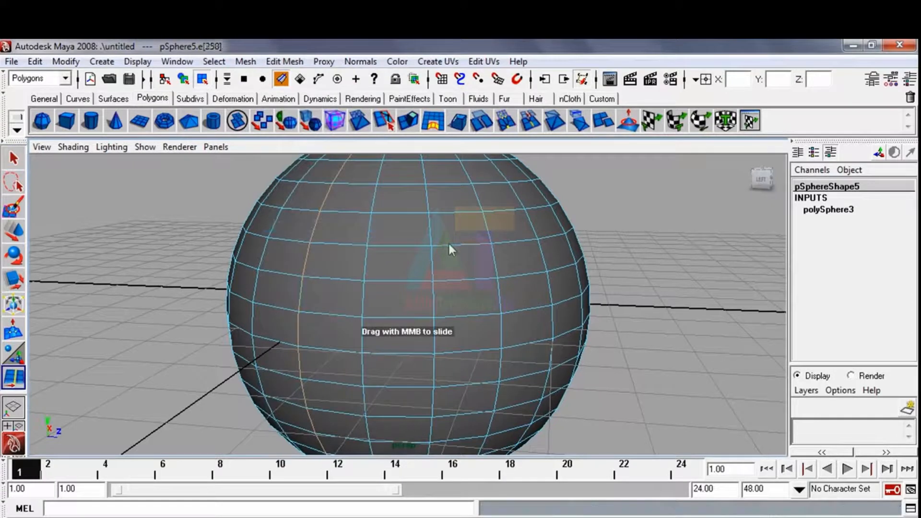
{"action": "left_click", "coordinate": [449, 245]}
{"action": "middle_click_drag", "start_coordinate": [595, 273], "coordinate": [566, 287]}
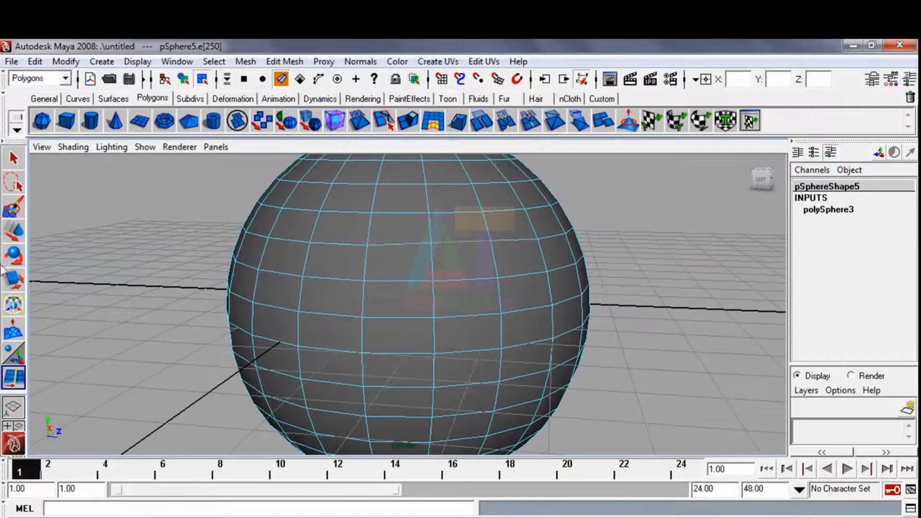
{"action": "key", "text": "F8"}
{"action": "left_click", "coordinate": [150, 264]}
{"action": "left_click", "coordinate": [442, 335]}
{"action": "scroll", "coordinate": [389, 211], "scroll_direction": "down", "scroll_amount": 3}
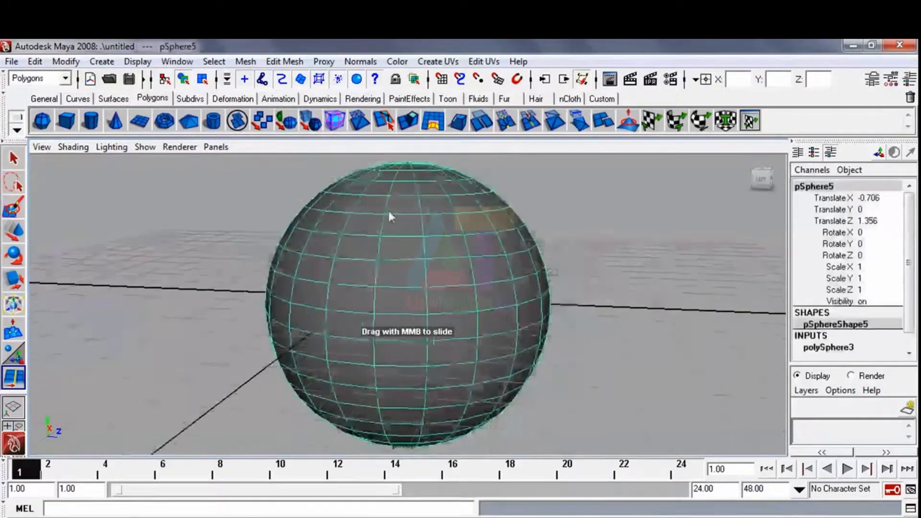
Apply Poke Face to a single face on the sphere's front, just above its middle.
{"action": "left_click", "coordinate": [285, 61]}
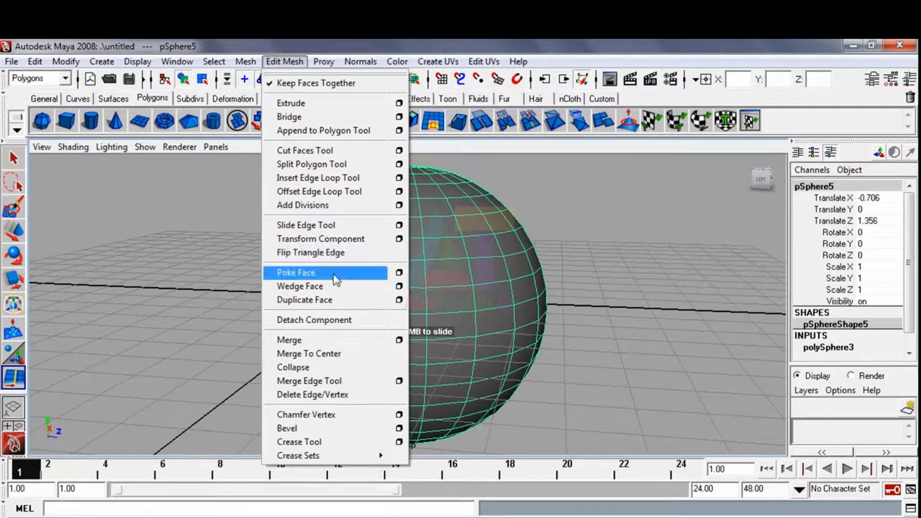
{"action": "right_click_drag", "start_coordinate": [462, 276], "coordinate": [466, 300]}
{"action": "left_click", "coordinate": [446, 275]}
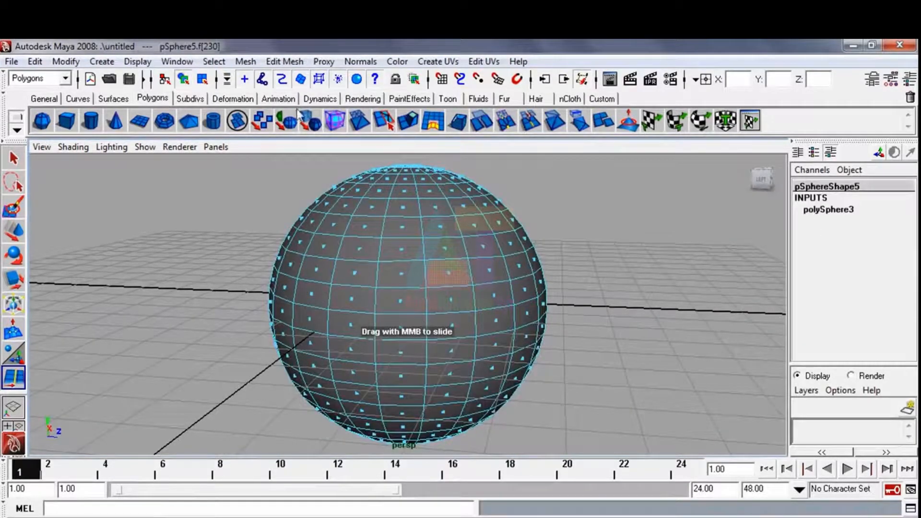
{"action": "left_click", "coordinate": [285, 61]}
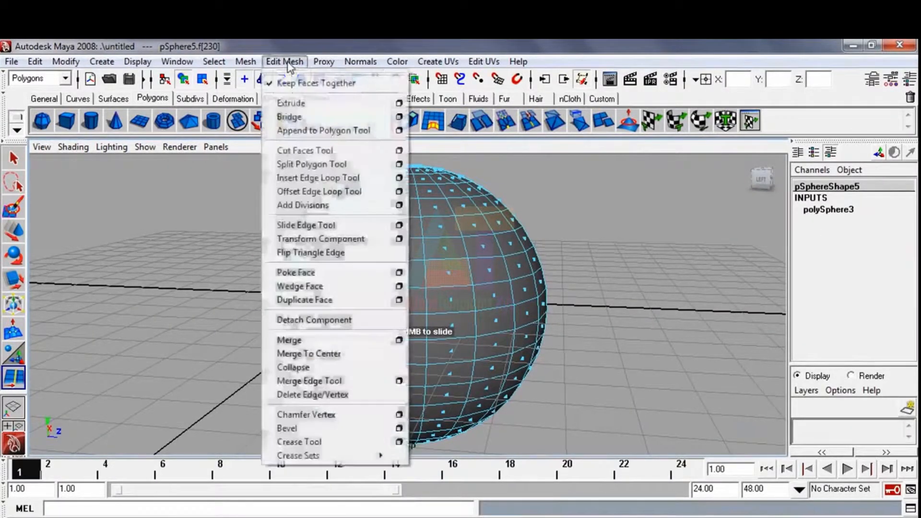
{"action": "left_click", "coordinate": [316, 273]}
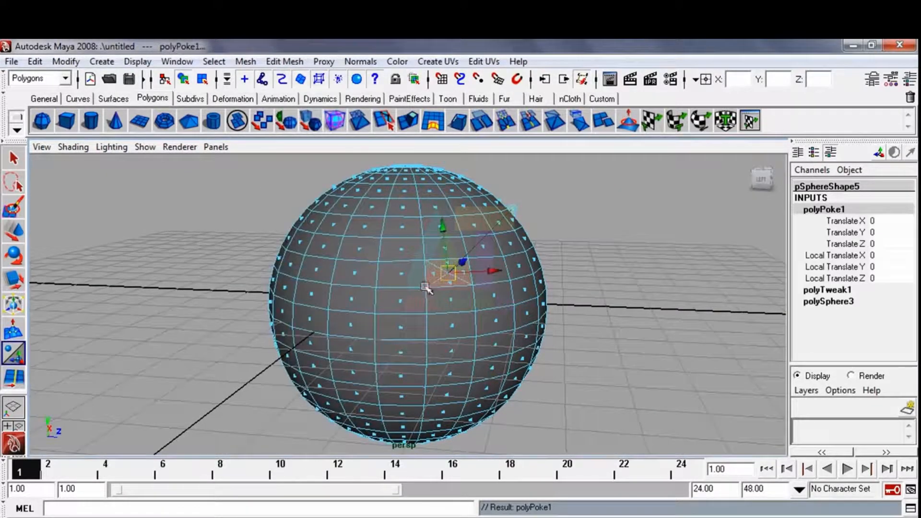
Pull the poked face's centre point outward along its local Z axis by about 0.433.
{"action": "left_click_drag", "start_coordinate": [398, 267], "coordinate": [433, 266], "text": "alt"}
{"action": "right_click_drag", "start_coordinate": [453, 237], "coordinate": [501, 257], "text": "alt"}
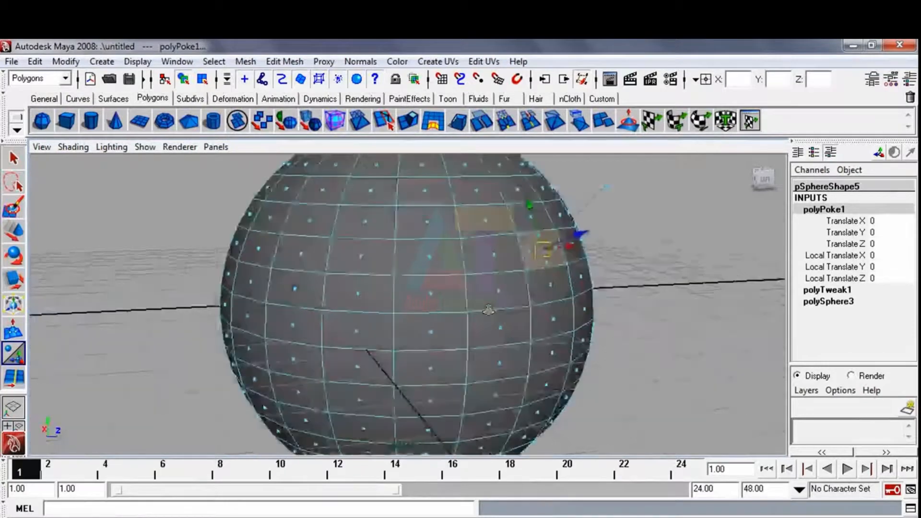
{"action": "middle_click_drag", "start_coordinate": [501, 257], "coordinate": [438, 301], "text": "alt"}
{"action": "left_click_drag", "start_coordinate": [503, 293], "coordinate": [469, 343]}
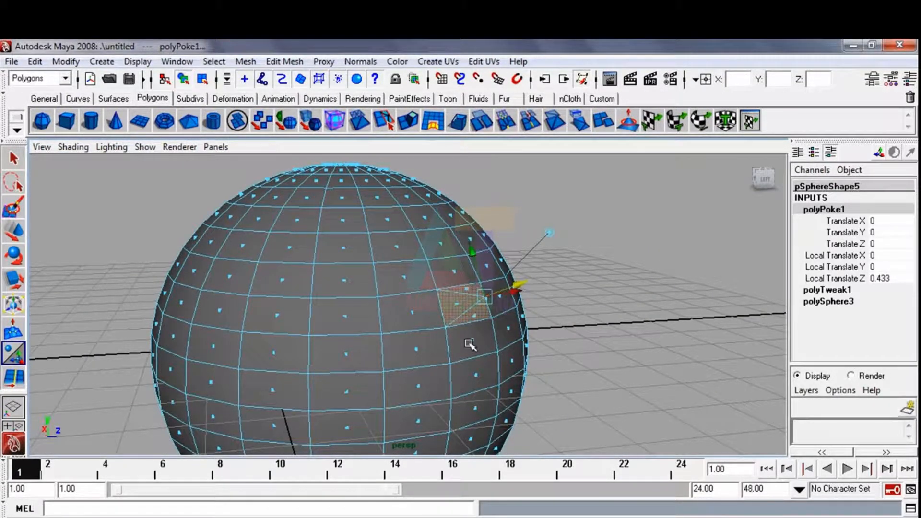
Undo the centre point's move and the Poke Face operation, and return the sphere to object mode.
{"action": "key", "text": "ctrl+z"}
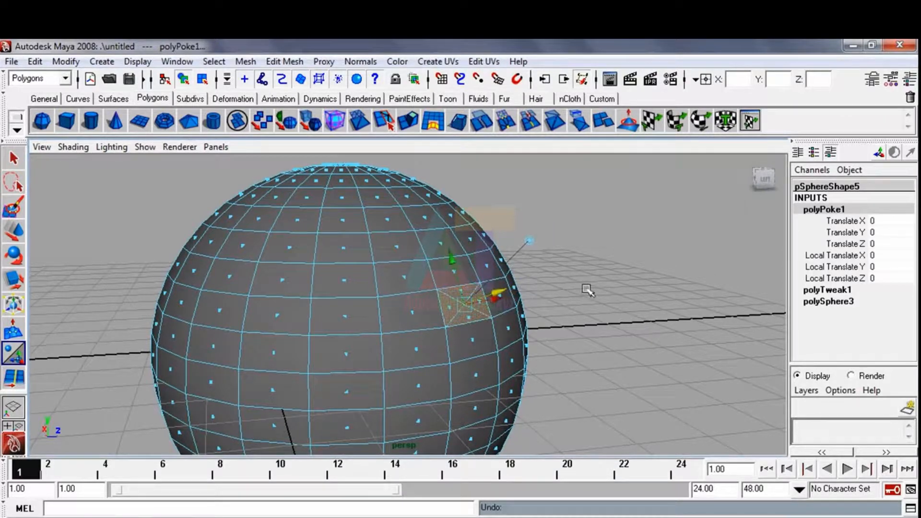
{"action": "key", "text": "ctrl+z"}
{"action": "key", "text": "ctrl+z"}
{"action": "left_click_drag", "start_coordinate": [402, 312], "coordinate": [354, 315], "text": "alt"}
{"action": "key", "text": "F8"}
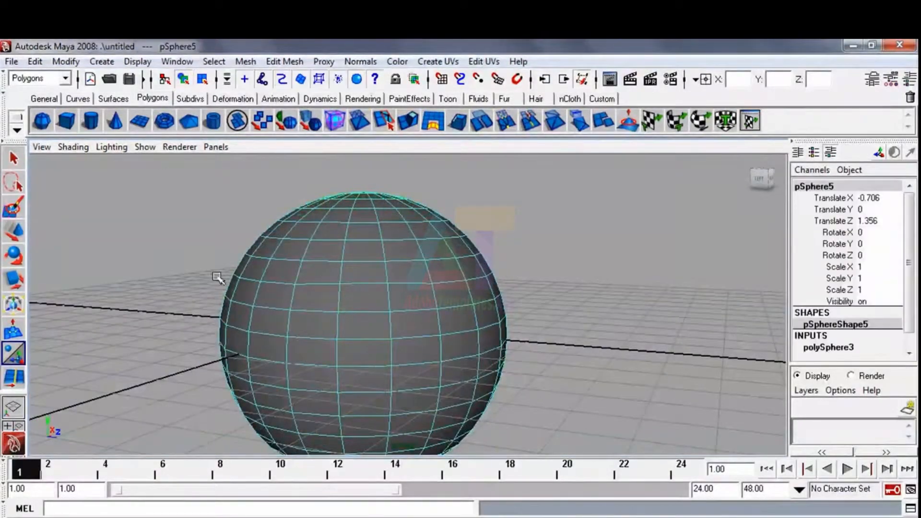
Duplicate a single face of the sphere with Duplicate Face and move the copy out from the surface.
{"action": "left_click", "coordinate": [172, 260]}
{"action": "left_click_drag", "start_coordinate": [245, 303], "coordinate": [312, 307], "text": "alt"}
{"action": "left_click", "coordinate": [343, 310]}
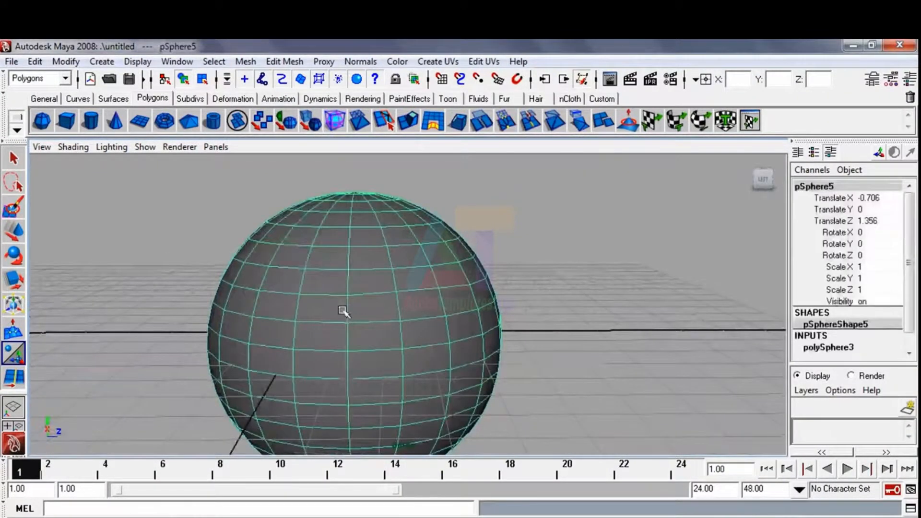
{"action": "left_click", "coordinate": [284, 61]}
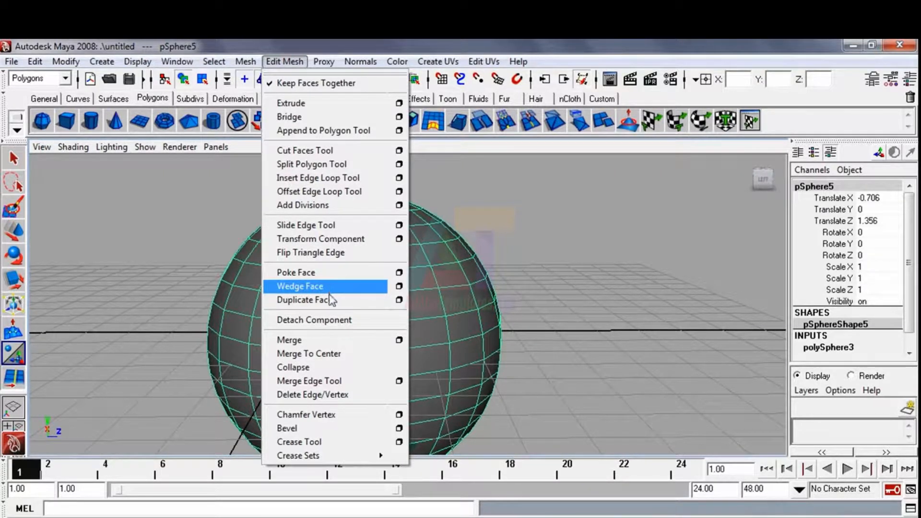
{"action": "right_click_drag", "start_coordinate": [423, 305], "coordinate": [424, 309]}
{"action": "left_click", "coordinate": [422, 307]}
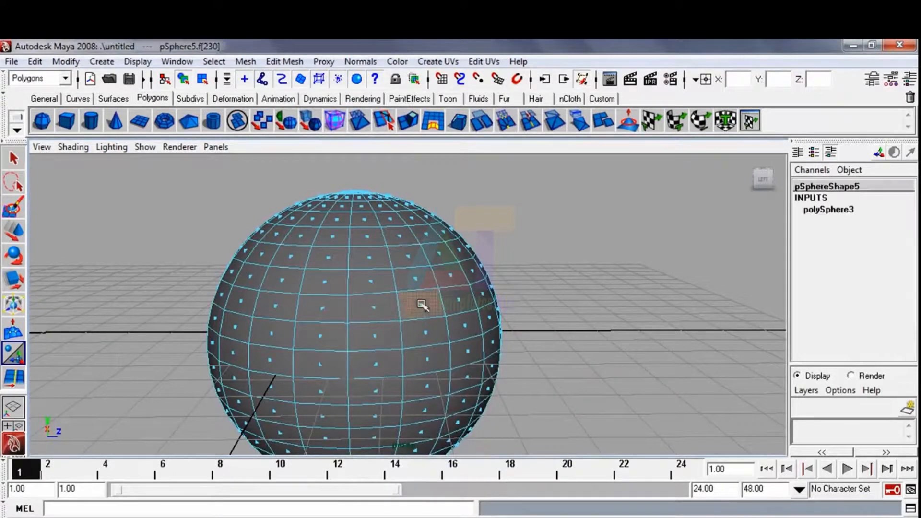
{"action": "left_click", "coordinate": [284, 62]}
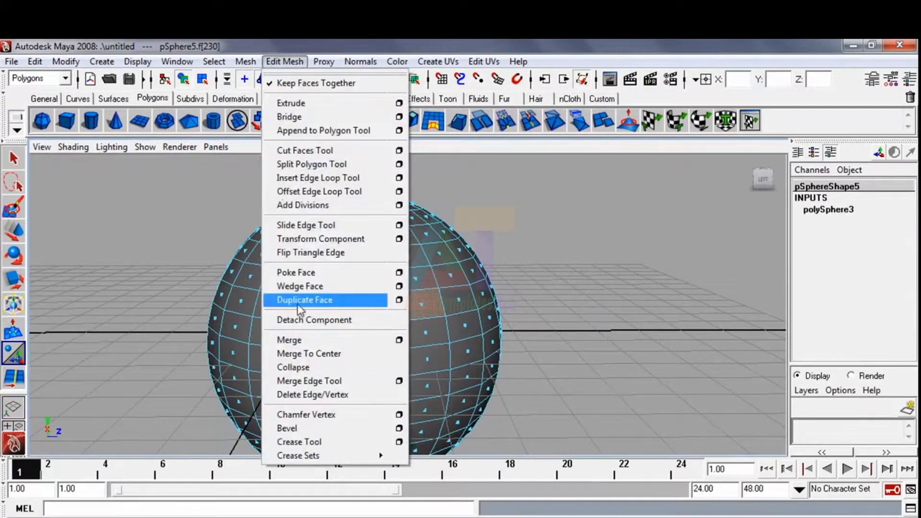
{"action": "left_click", "coordinate": [299, 301]}
{"action": "left_click_drag", "start_coordinate": [305, 283], "coordinate": [350, 278], "text": "alt"}
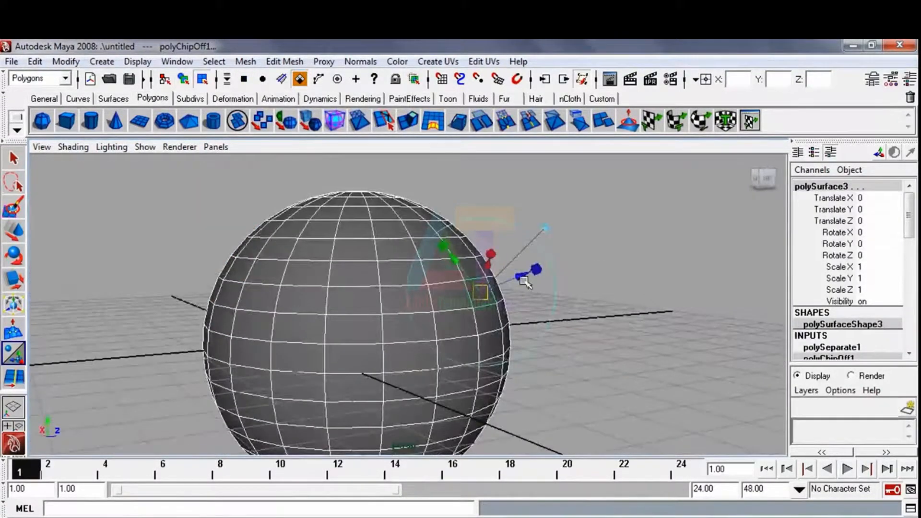
{"action": "left_click", "coordinate": [477, 190]}
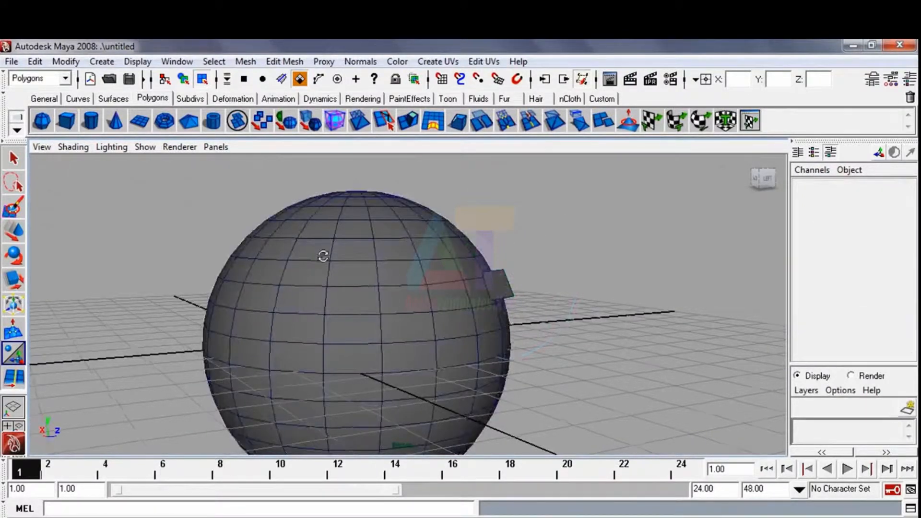
Select the duplicated face beside the sphere as an object and delete it.
{"action": "left_click_drag", "start_coordinate": [323, 257], "coordinate": [198, 292], "text": "alt"}
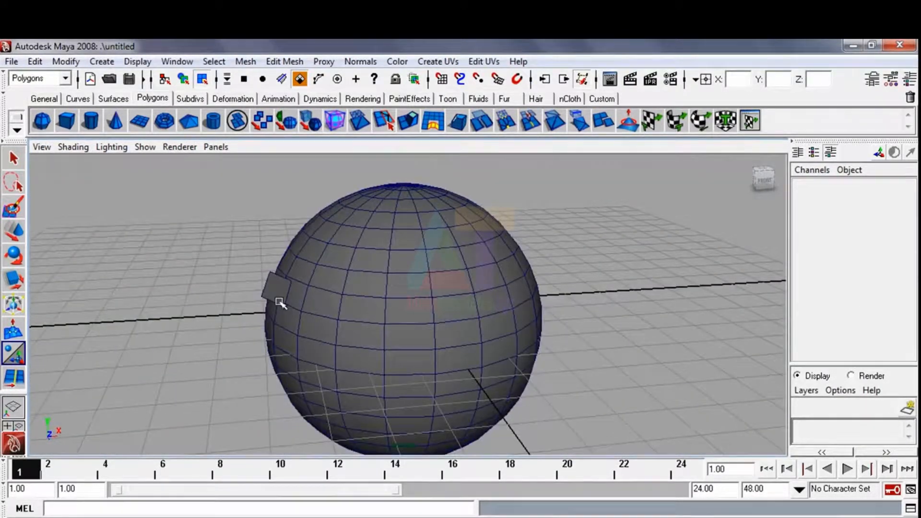
{"action": "left_click_drag", "start_coordinate": [345, 299], "coordinate": [313, 298], "text": "alt"}
{"action": "left_click_drag", "start_coordinate": [348, 300], "coordinate": [482, 292], "text": "alt"}
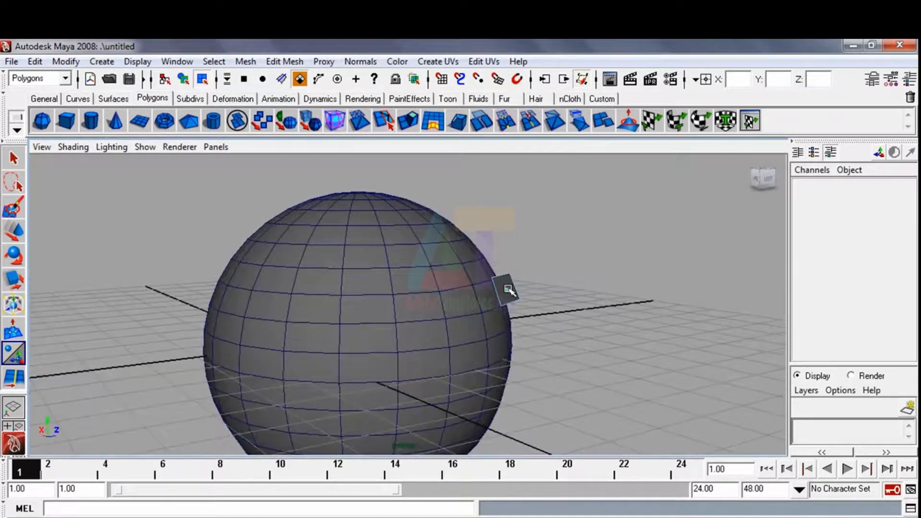
{"action": "key", "text": "Delete"}
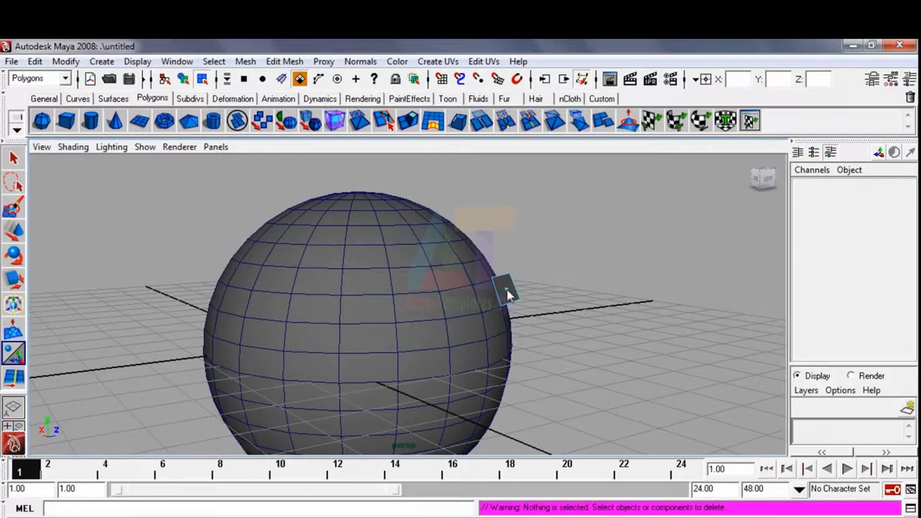
{"action": "key", "text": "F8"}
{"action": "left_click", "coordinate": [537, 279]}
{"action": "left_click", "coordinate": [492, 301]}
{"action": "left_click", "coordinate": [503, 292]}
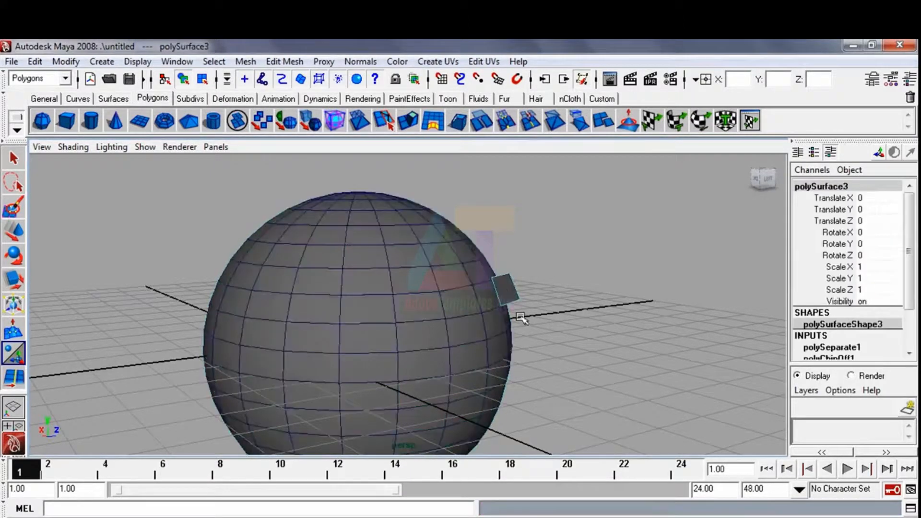
{"action": "key", "text": "Delete"}
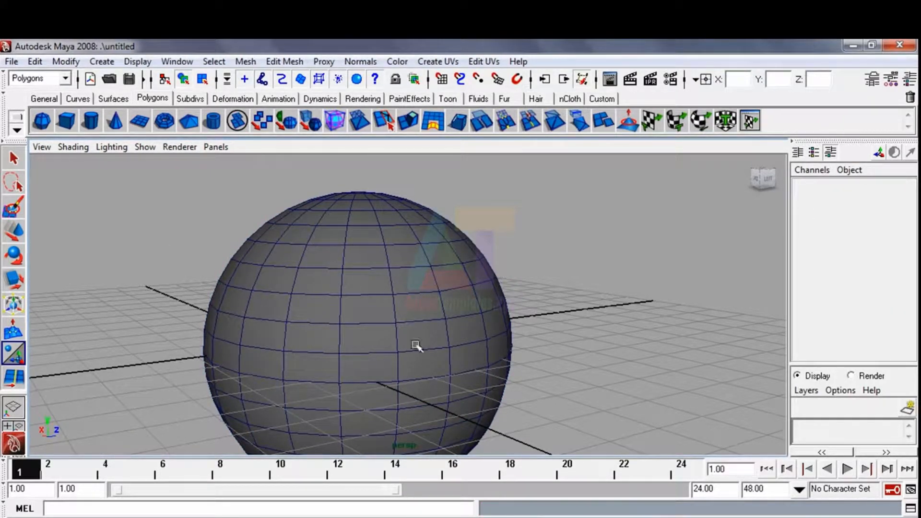
Tear off the Edit Mesh commands as a floating window and place it beside the sphere.
{"action": "right_click_drag", "start_coordinate": [418, 345], "coordinate": [368, 290], "text": "alt"}
{"action": "left_click_drag", "start_coordinate": [375, 293], "coordinate": [343, 311], "text": "alt"}
{"action": "right_click_drag", "start_coordinate": [364, 321], "coordinate": [325, 186], "text": "alt"}
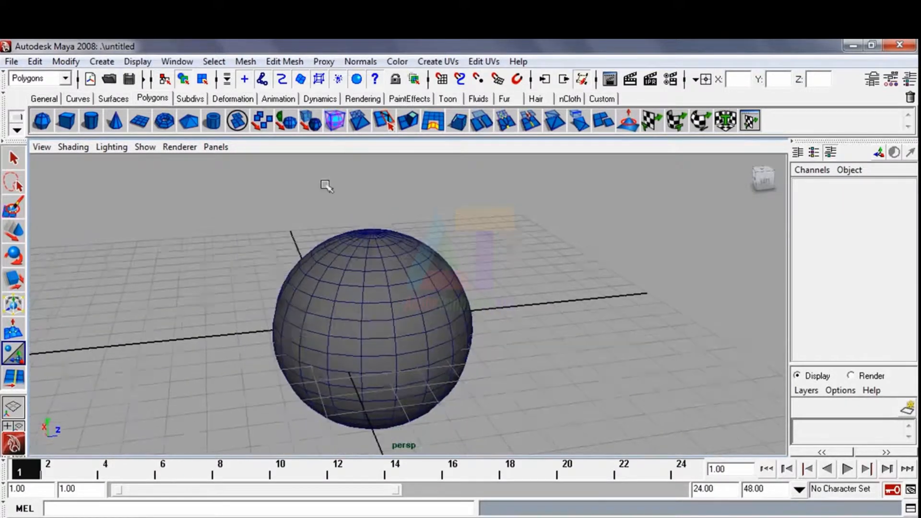
{"action": "left_click", "coordinate": [296, 64]}
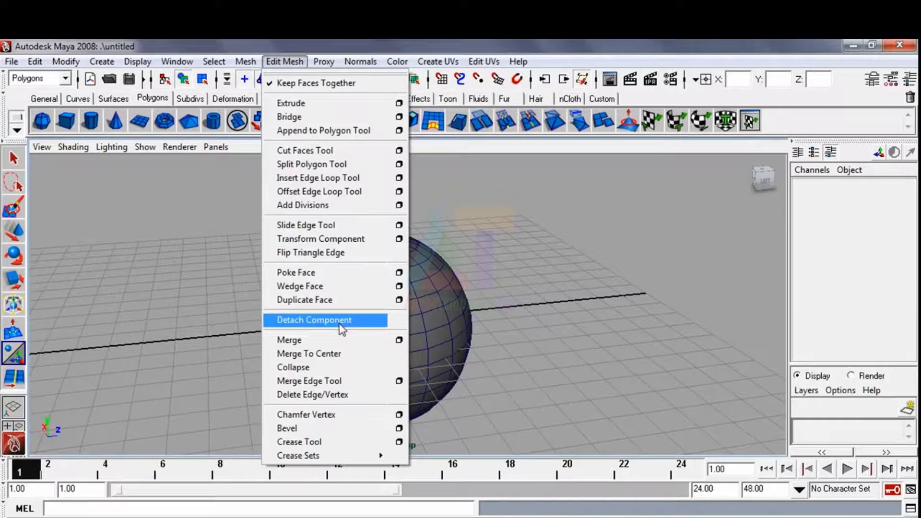
{"action": "left_click", "coordinate": [599, 252]}
{"action": "left_click", "coordinate": [273, 65]}
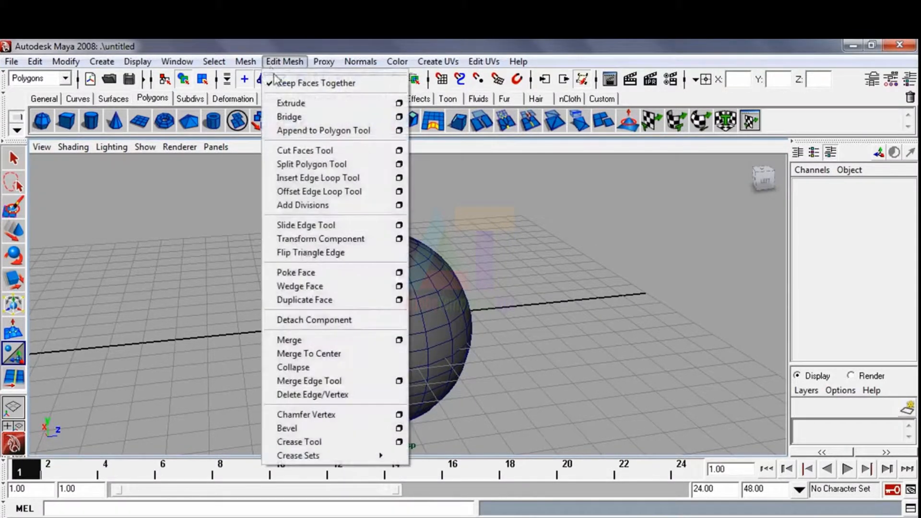
{"action": "left_click", "coordinate": [316, 73]}
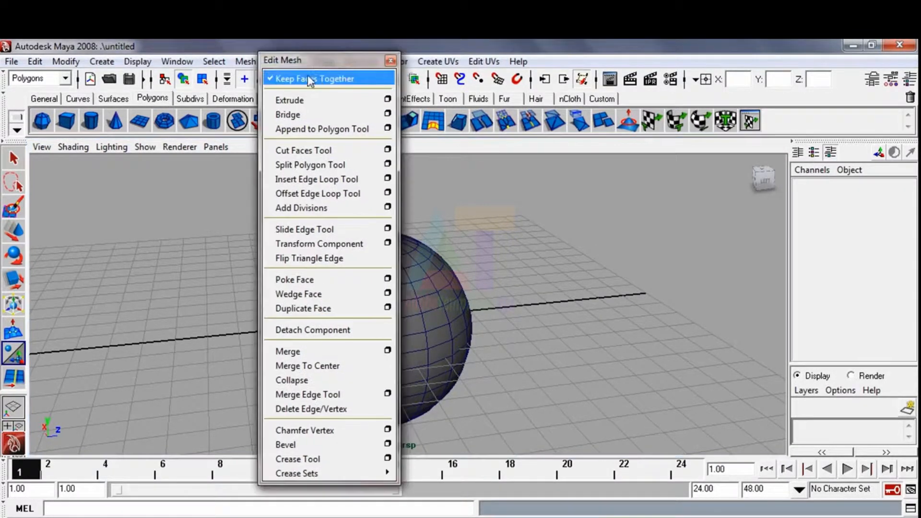
{"action": "left_click_drag", "start_coordinate": [316, 68], "coordinate": [117, 83]}
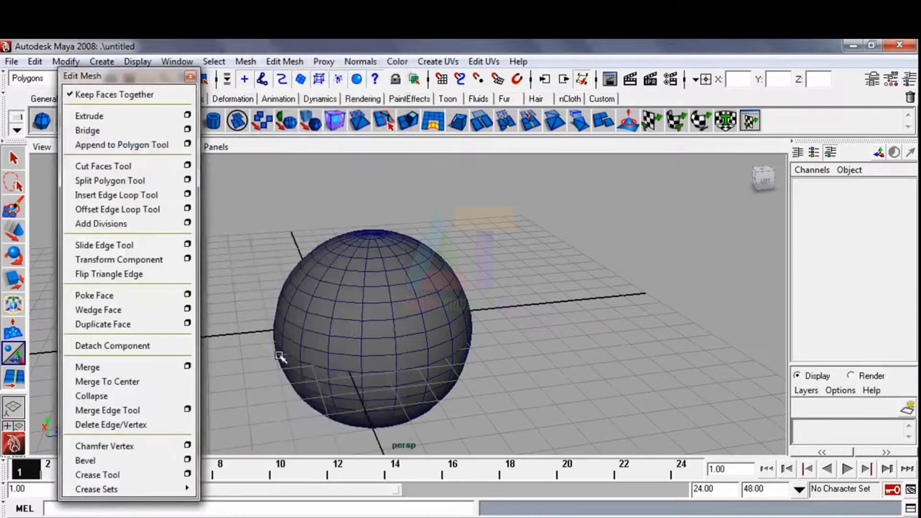
Split one vertex on the front of the sphere with Detach Component.
{"action": "scroll", "coordinate": [372, 322], "scroll_direction": "up", "scroll_amount": 5}
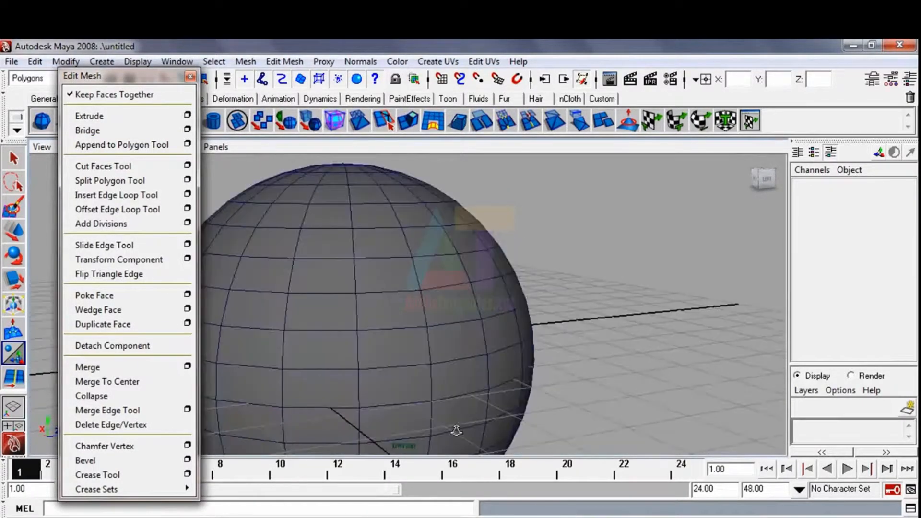
{"action": "right_click_drag", "start_coordinate": [354, 291], "coordinate": [347, 292]}
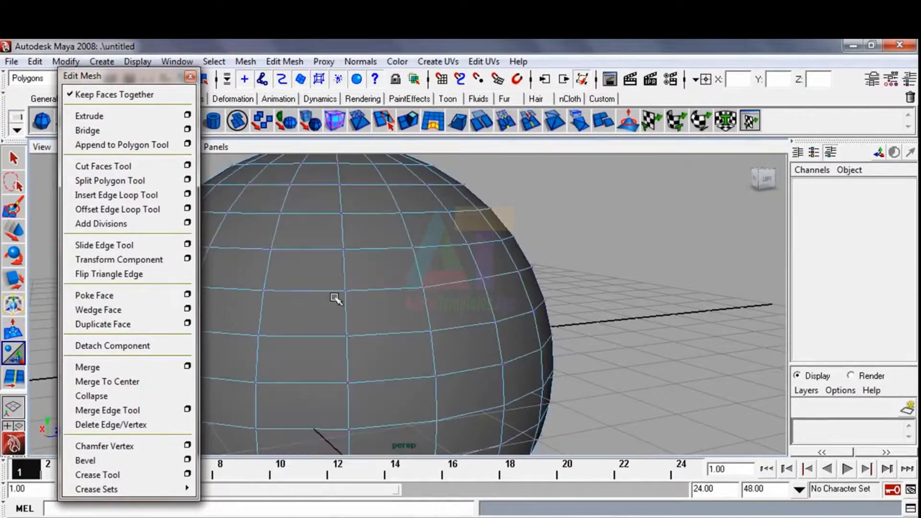
{"action": "left_click", "coordinate": [346, 291]}
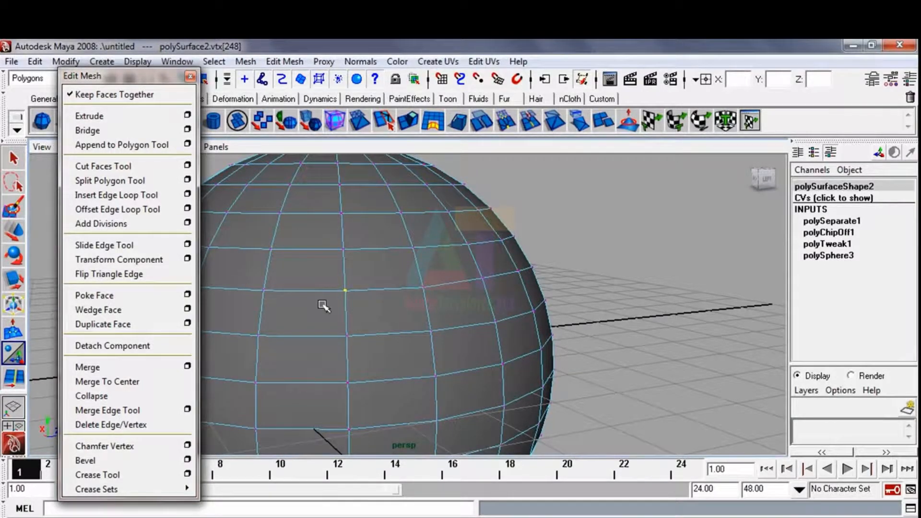
{"action": "left_click", "coordinate": [158, 350]}
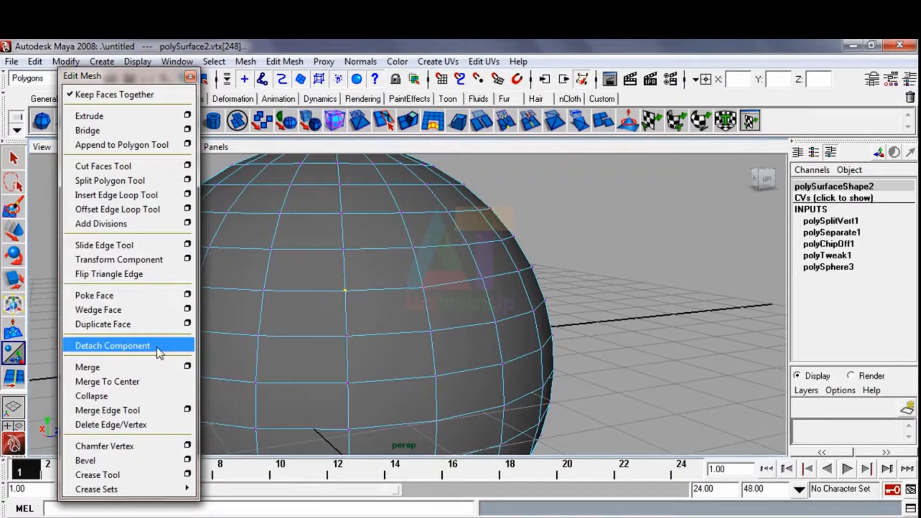
Move the detached vertices apart from one another to open a star-shaped hole in the sphere.
{"action": "left_click", "coordinate": [14, 233]}
{"action": "left_click", "coordinate": [376, 315]}
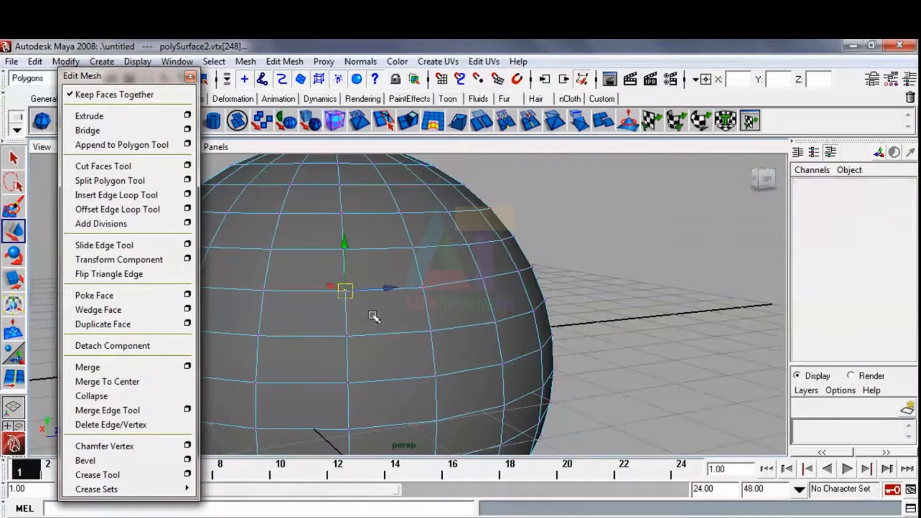
{"action": "left_click", "coordinate": [343, 292]}
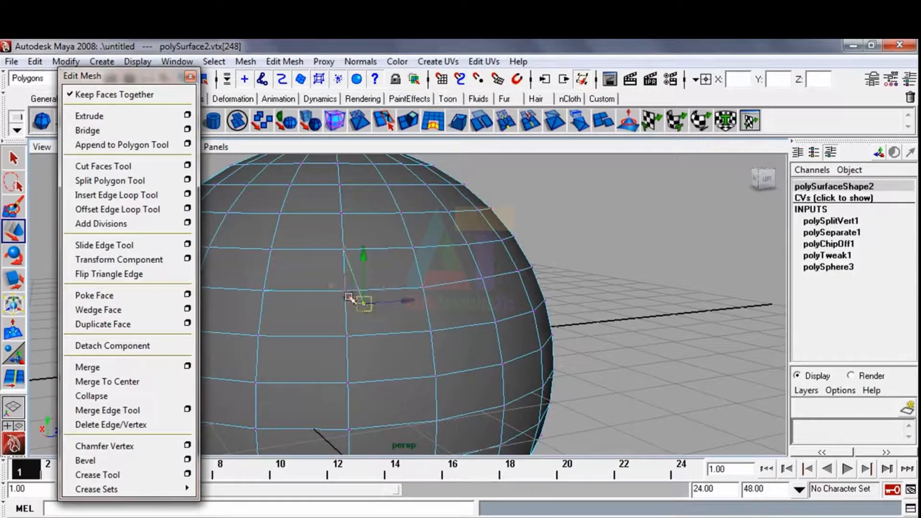
{"action": "left_click", "coordinate": [351, 296]}
{"action": "left_click_drag", "start_coordinate": [335, 287], "coordinate": [327, 312]}
{"action": "left_click", "coordinate": [347, 295]}
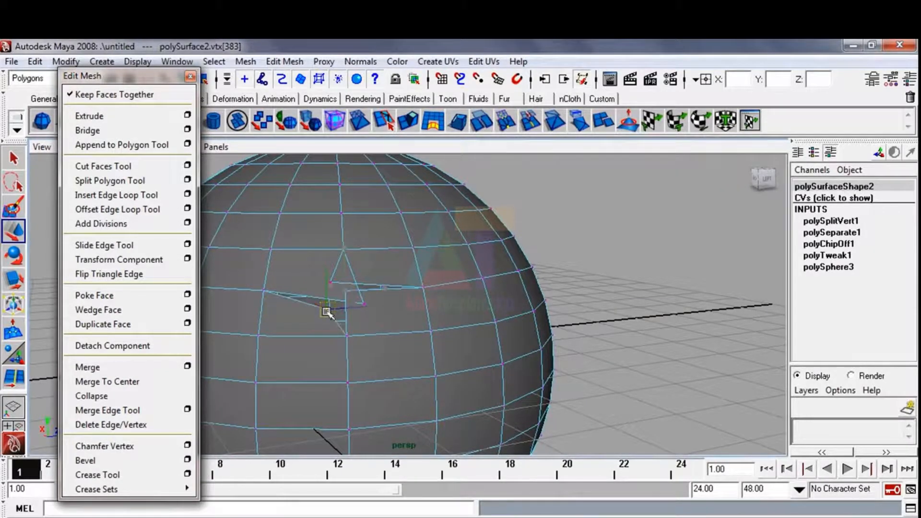
{"action": "left_click", "coordinate": [351, 294]}
{"action": "left_click", "coordinate": [359, 305]}
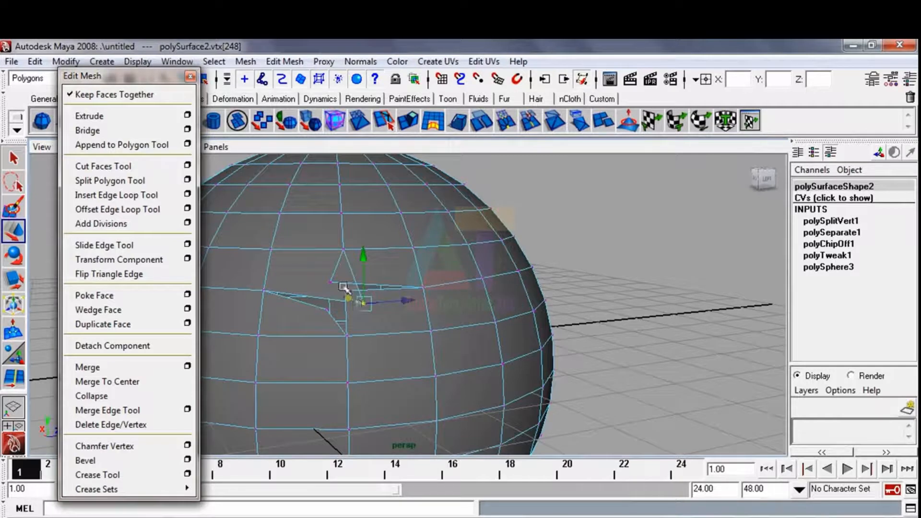
{"action": "left_click", "coordinate": [348, 293]}
{"action": "left_click_drag", "start_coordinate": [347, 293], "coordinate": [318, 281]}
{"action": "left_click", "coordinate": [348, 294]}
{"action": "left_click", "coordinate": [361, 304]}
{"action": "left_click", "coordinate": [557, 219]}
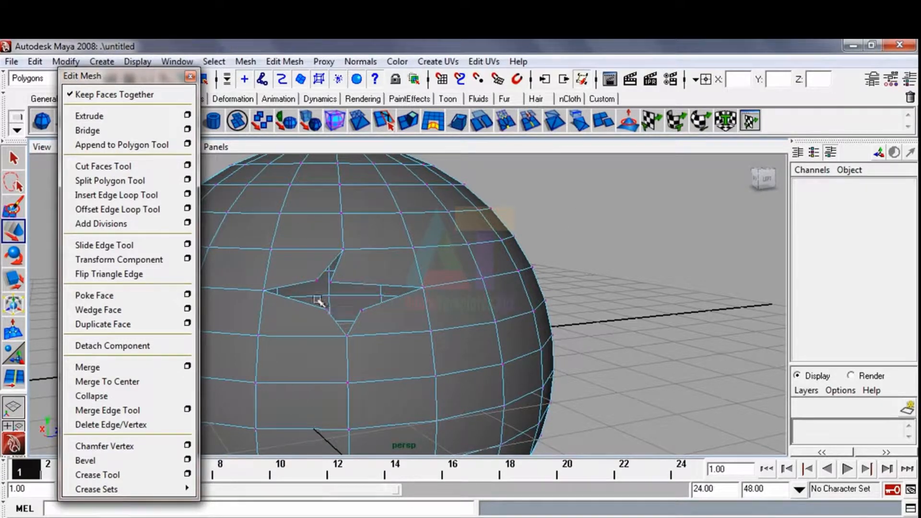
Merge the hole's two upper vertices into one, and its two lower vertices into another.
{"action": "left_click", "coordinate": [317, 282]}
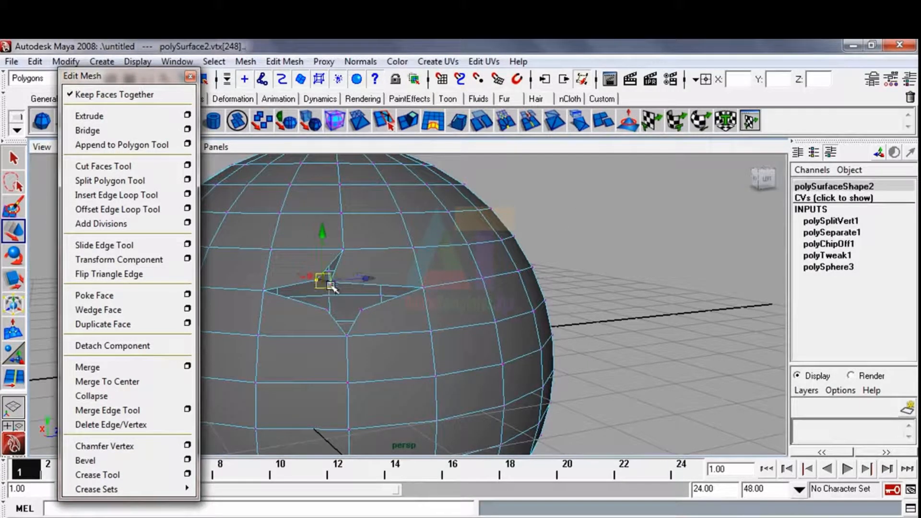
{"action": "left_click", "coordinate": [122, 370]}
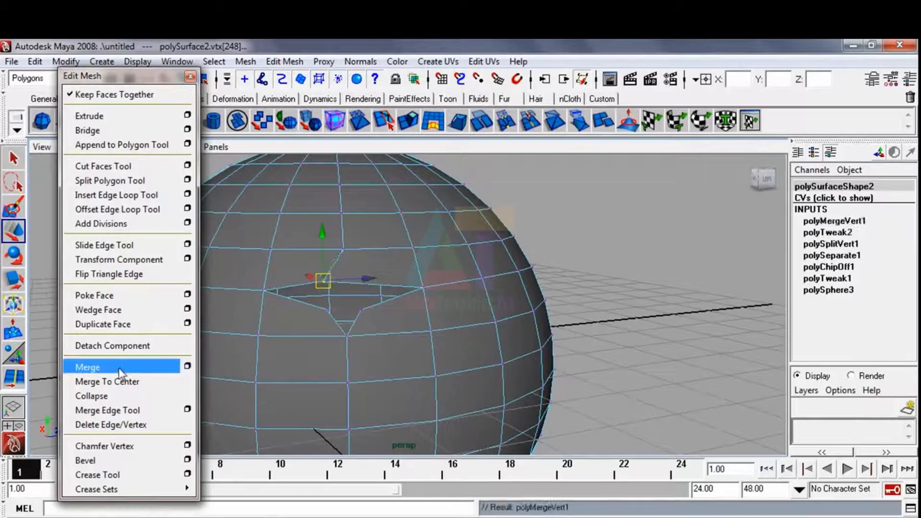
{"action": "left_click", "coordinate": [327, 309]}
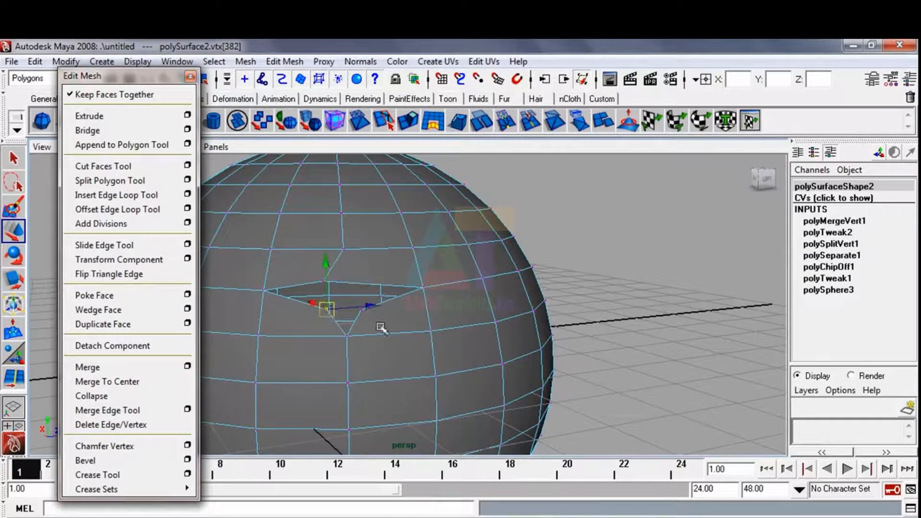
{"action": "left_click", "coordinate": [361, 310], "text": "shift"}
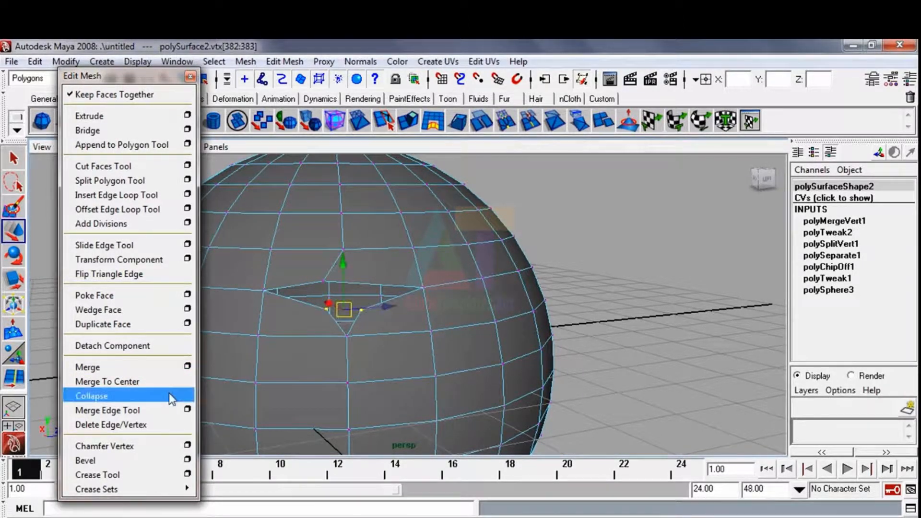
{"action": "left_click", "coordinate": [110, 369]}
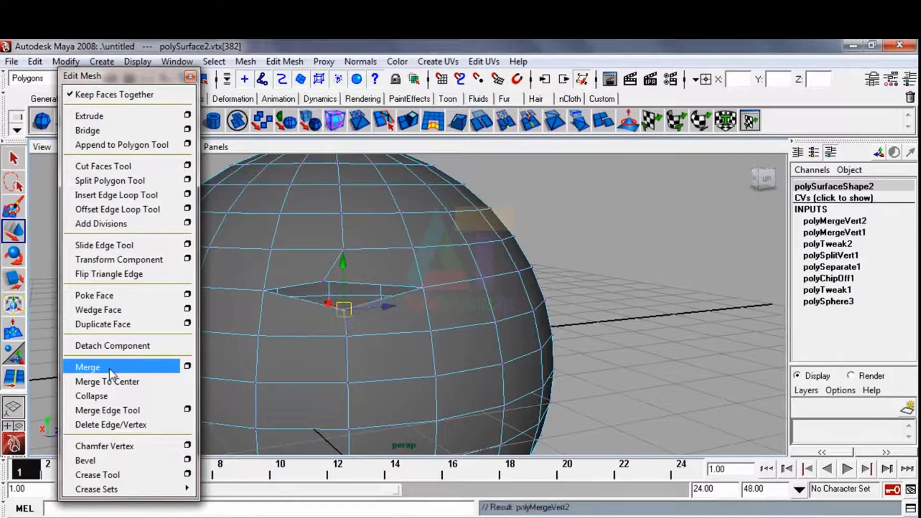
Move the upper vertex in line above the lower one and close the hole with Merge To Center.
{"action": "left_click", "coordinate": [321, 276]}
{"action": "left_click_drag", "start_coordinate": [323, 282], "coordinate": [346, 283]}
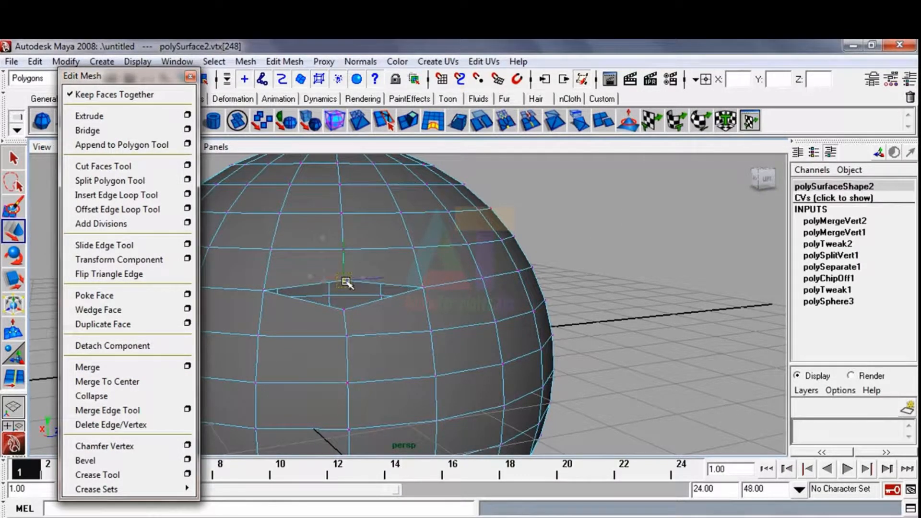
{"action": "left_click", "coordinate": [345, 312], "text": "shift"}
{"action": "left_click", "coordinate": [115, 383]}
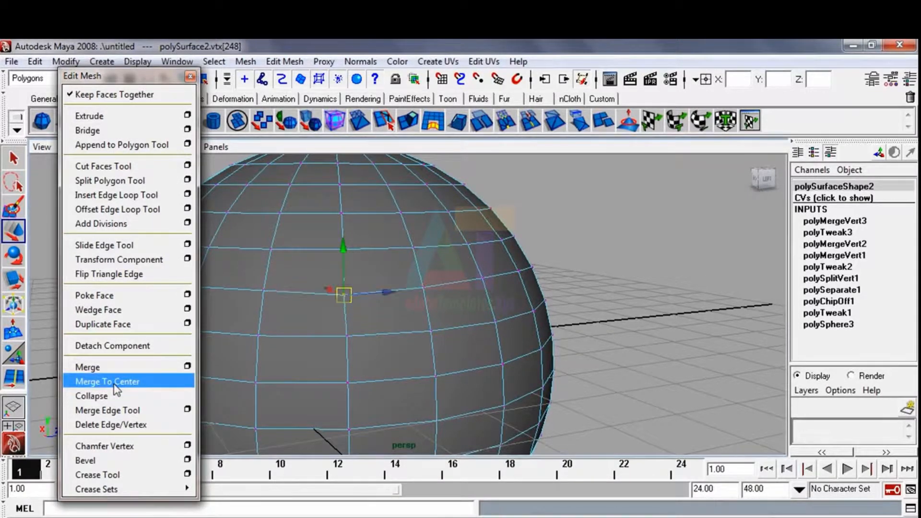
{"action": "left_click", "coordinate": [626, 243]}
{"action": "scroll", "coordinate": [420, 328], "scroll_direction": "down", "scroll_amount": 3}
{"action": "left_click_drag", "start_coordinate": [345, 331], "coordinate": [367, 327], "text": "alt"}
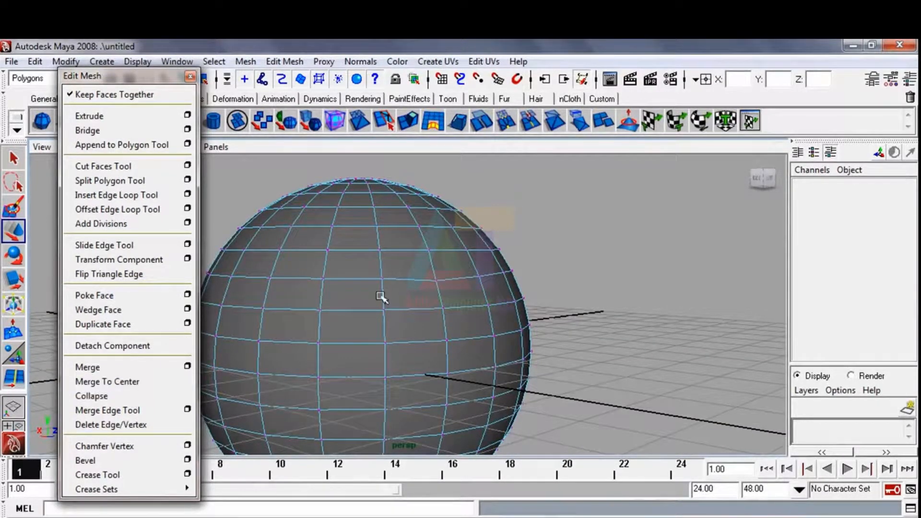
Select seven adjoining faces on the upper front of the sphere and collapse them.
{"action": "key", "text": "F8"}
{"action": "key", "text": "F8"}
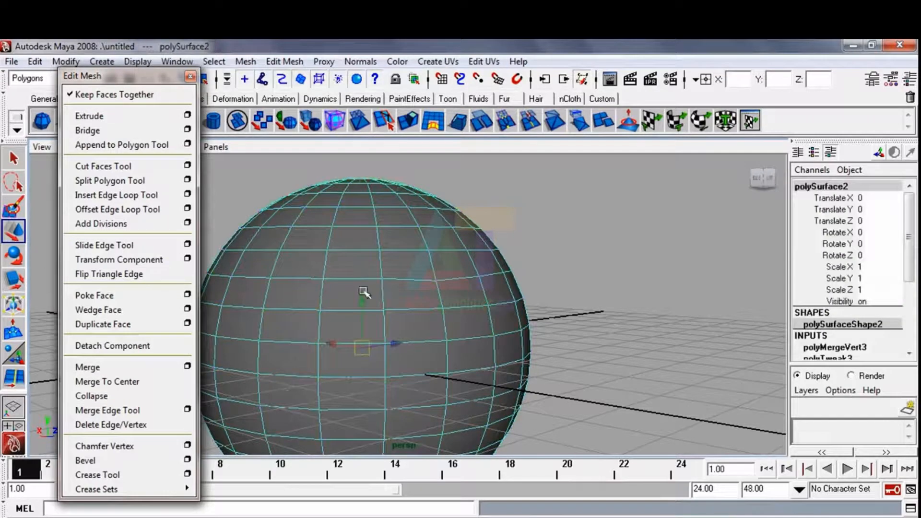
{"action": "right_click_drag", "start_coordinate": [363, 291], "coordinate": [366, 313]}
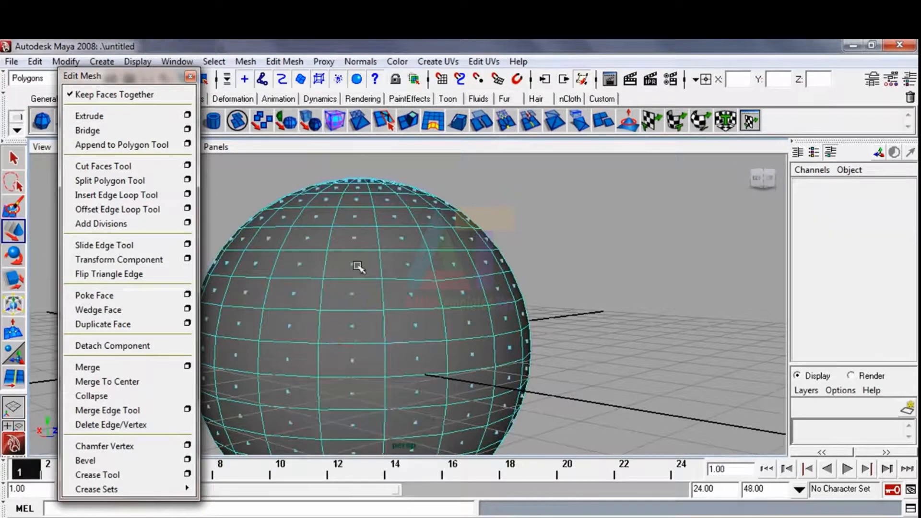
{"action": "left_click", "coordinate": [356, 267]}
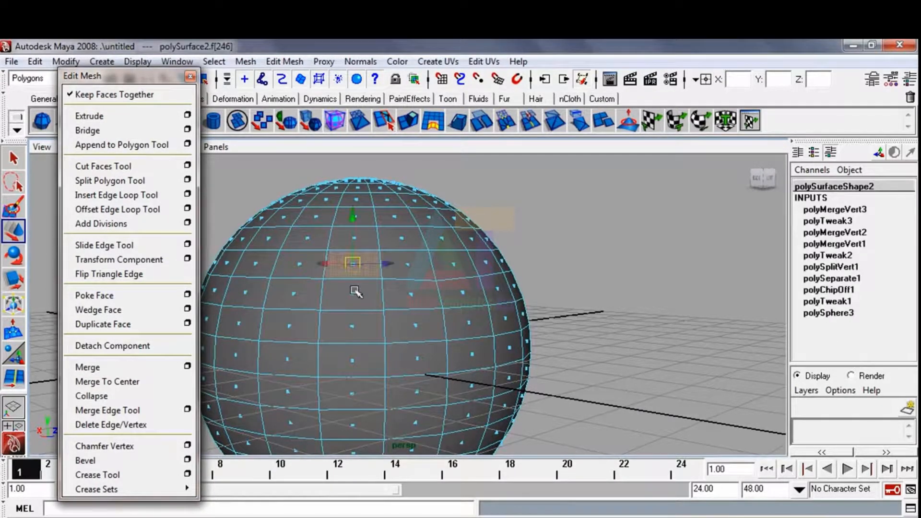
{"action": "left_click", "coordinate": [413, 295], "text": "shift"}
{"action": "left_click", "coordinate": [411, 263], "text": "shift"}
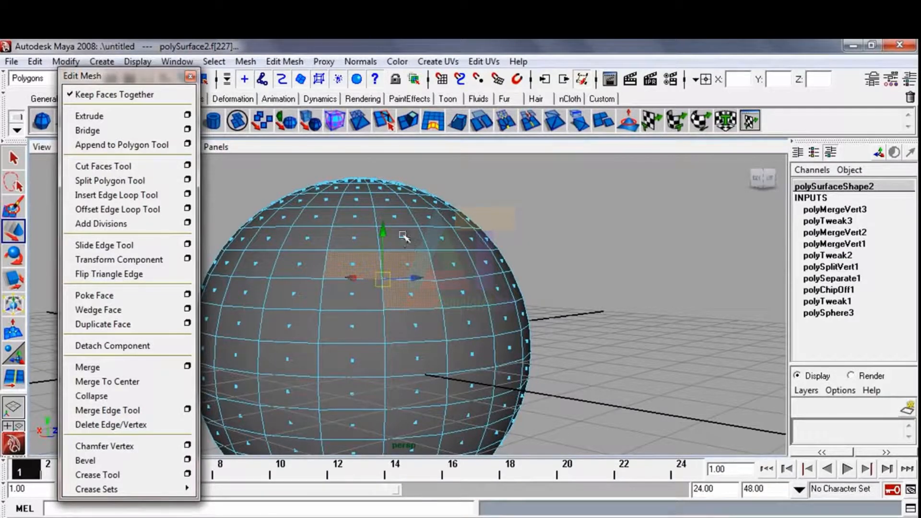
{"action": "left_click", "coordinate": [353, 299], "text": "shift"}
{"action": "left_click", "coordinate": [354, 324], "text": "shift"}
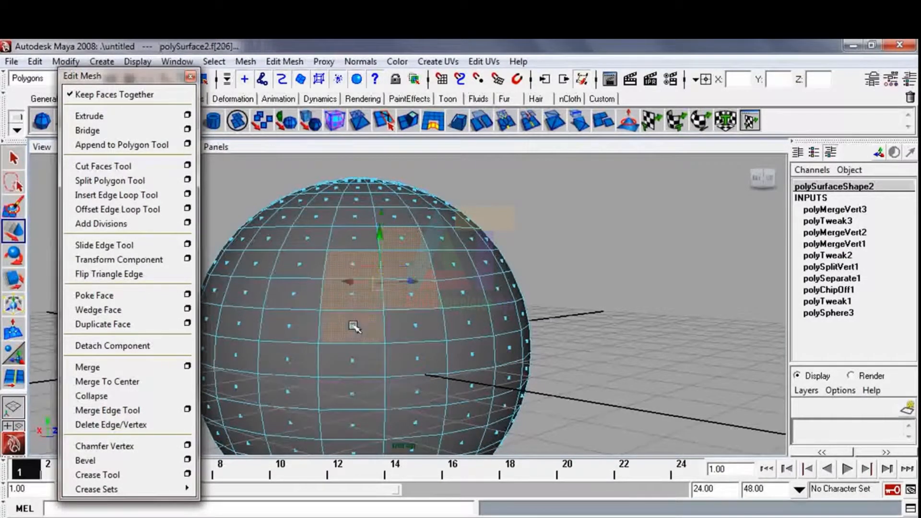
{"action": "left_click", "coordinate": [452, 270], "text": "shift"}
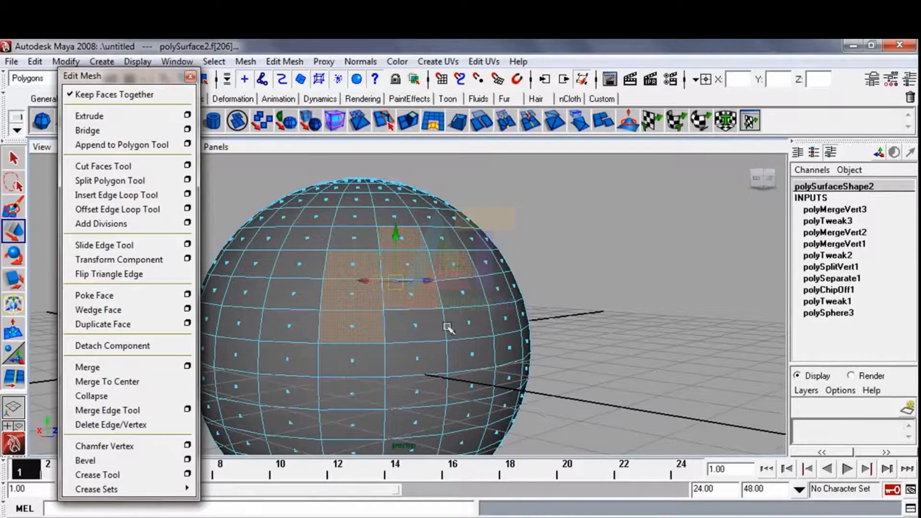
{"action": "left_click", "coordinate": [120, 395]}
{"action": "left_click_drag", "start_coordinate": [365, 332], "coordinate": [240, 328], "text": "alt"}
Undo the face collapse and return the sphere to object mode.
{"action": "key", "text": "ctrl+z"}
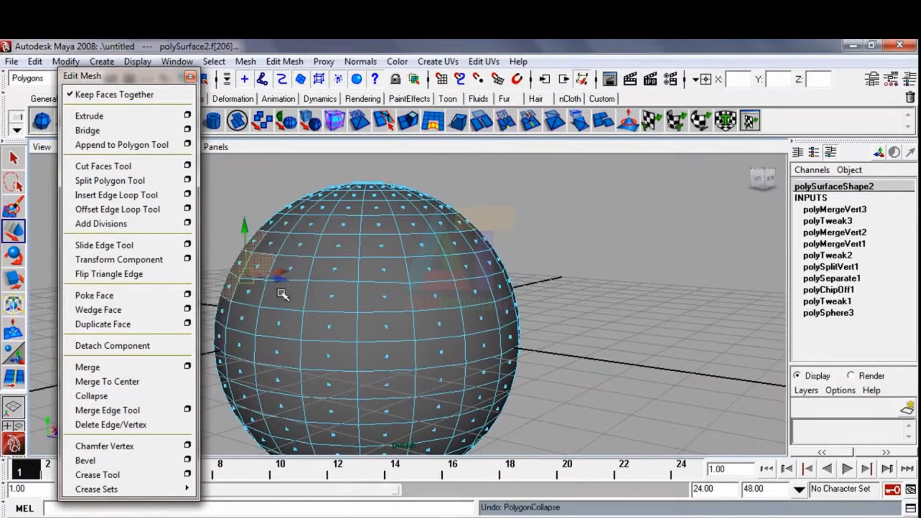
{"action": "key", "text": "F8"}
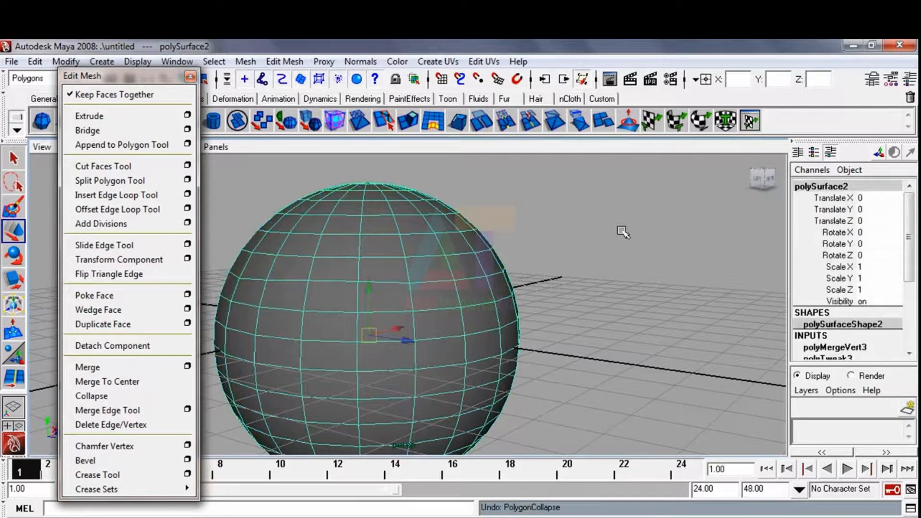
{"action": "left_click", "coordinate": [570, 274]}
{"action": "left_click", "coordinate": [401, 322]}
{"action": "left_click_drag", "start_coordinate": [401, 321], "coordinate": [426, 319], "text": "alt"}
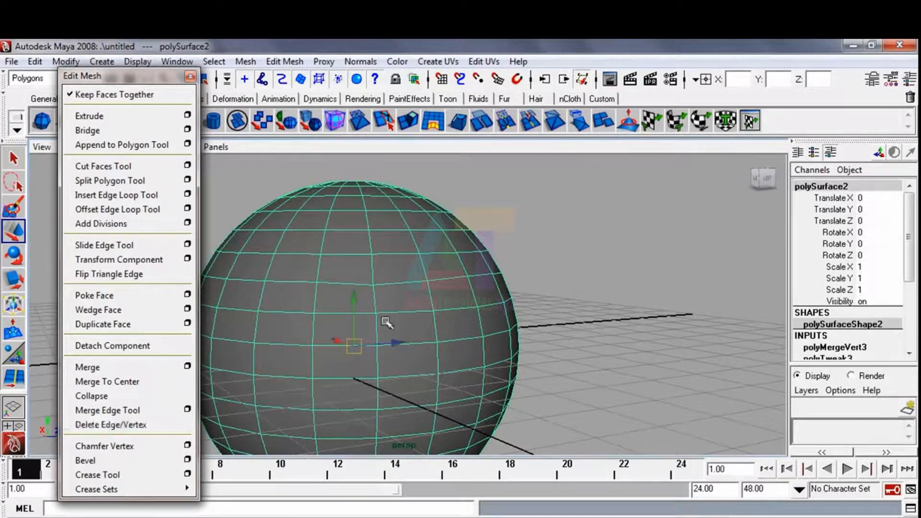
Select a full edge loop on the front of the sphere with the Select Edge Loop Tool and clear the selection again.
{"action": "right_click_drag", "start_coordinate": [396, 282], "coordinate": [397, 293]}
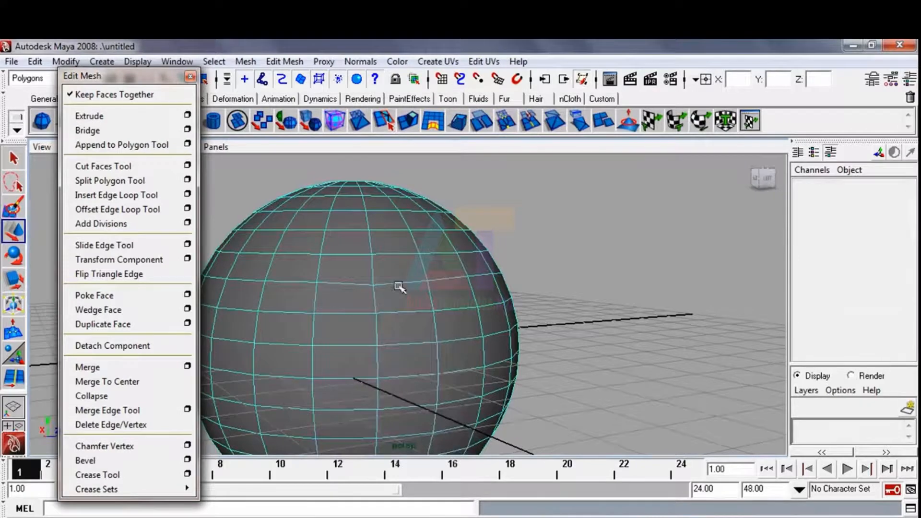
{"action": "left_click", "coordinate": [398, 283]}
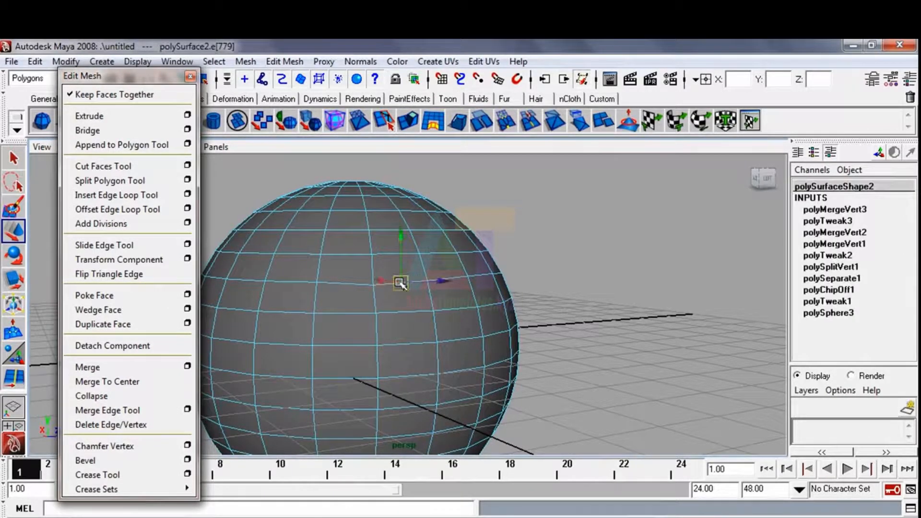
{"action": "left_click", "coordinate": [214, 62]}
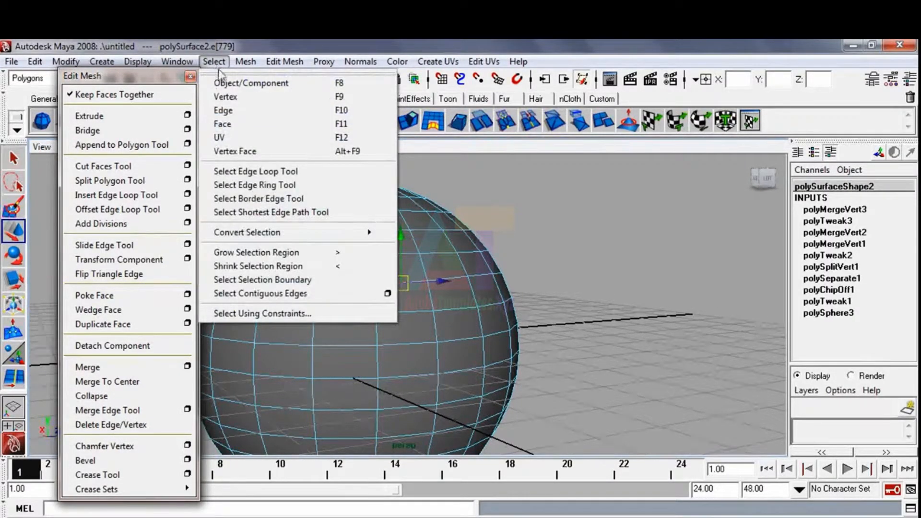
{"action": "left_click", "coordinate": [288, 172]}
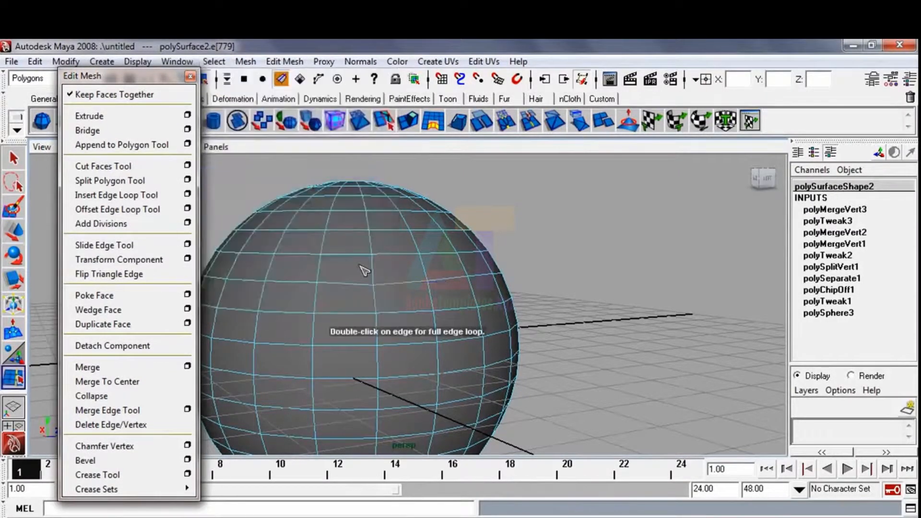
{"action": "double_click", "coordinate": [393, 286]}
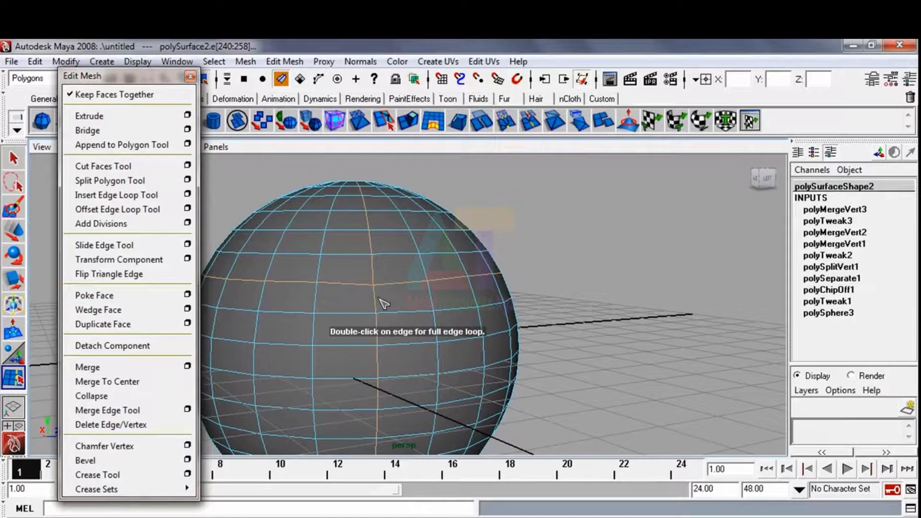
{"action": "key", "text": "q"}
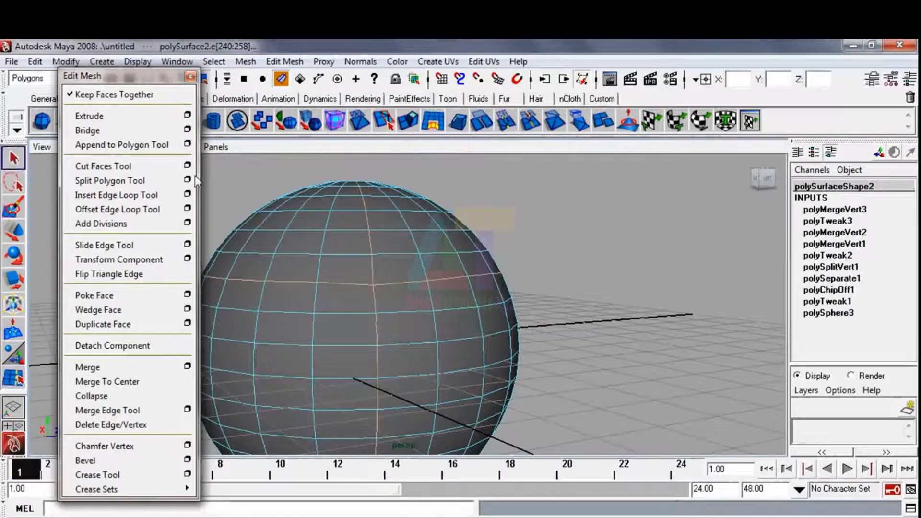
{"action": "left_click", "coordinate": [604, 218]}
{"action": "key", "text": "F8"}
{"action": "key", "text": "F8"}
{"action": "key", "text": "F8"}
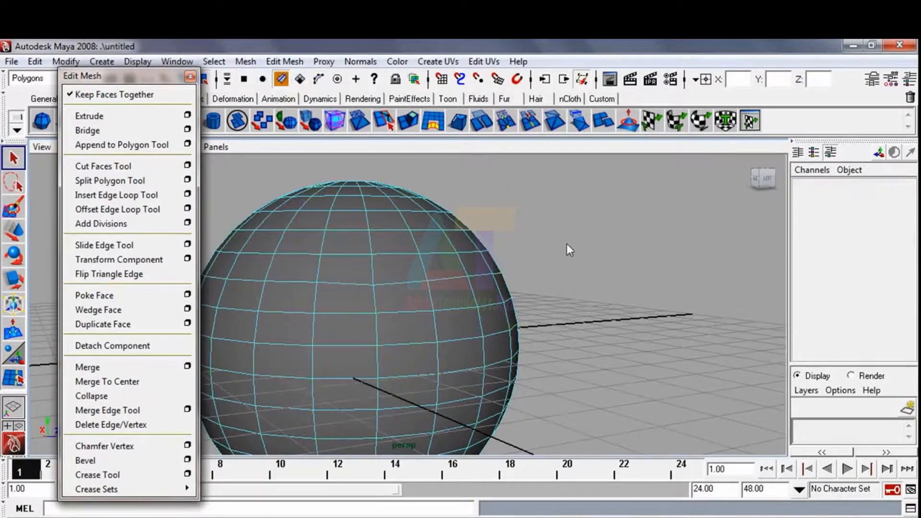
{"action": "left_click", "coordinate": [568, 243]}
Delete one horizontal edge on the upper front of the sphere and display the vertices around the gap up close.
{"action": "left_click", "coordinate": [375, 283]}
{"action": "right_click_drag", "start_coordinate": [410, 282], "coordinate": [406, 243]}
{"action": "left_click", "coordinate": [406, 281]}
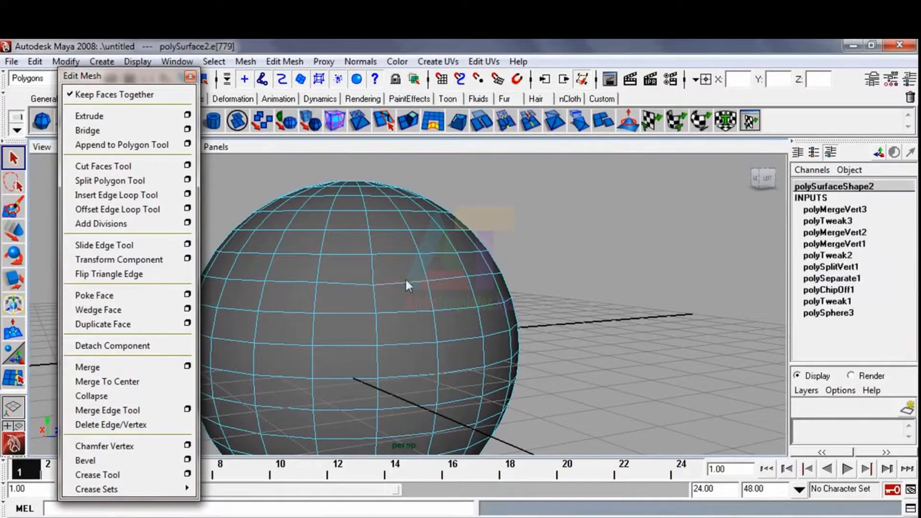
{"action": "right_click", "coordinate": [401, 281]}
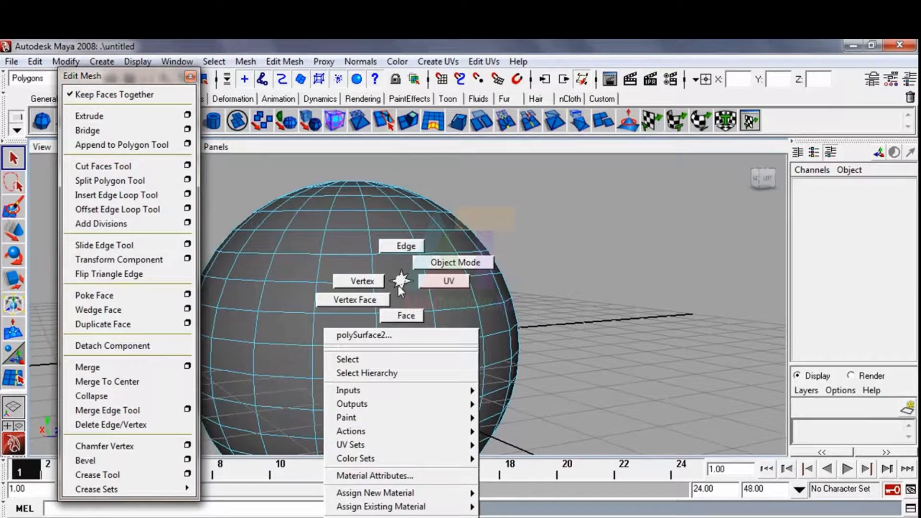
{"action": "right_click_drag", "start_coordinate": [398, 286], "coordinate": [371, 288]}
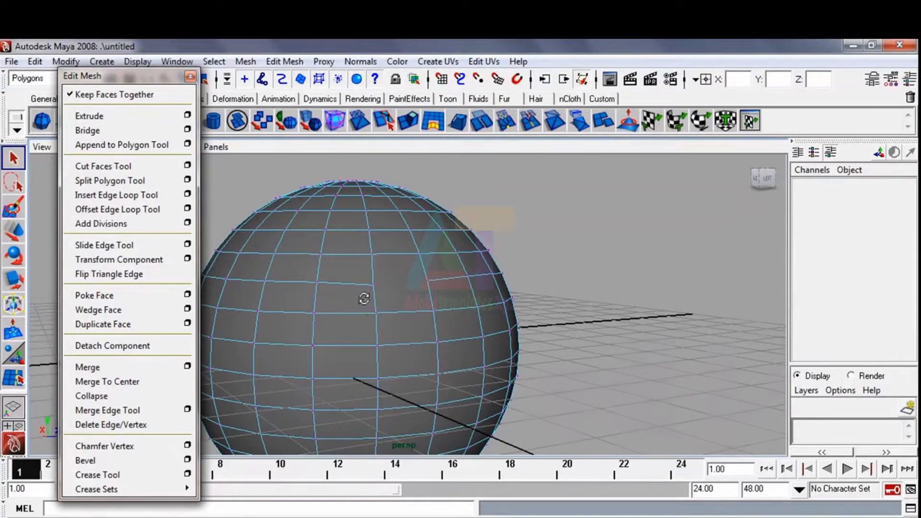
{"action": "left_click_drag", "start_coordinate": [364, 301], "coordinate": [357, 296], "text": "alt"}
{"action": "right_click_drag", "start_coordinate": [383, 321], "coordinate": [408, 341], "text": "alt"}
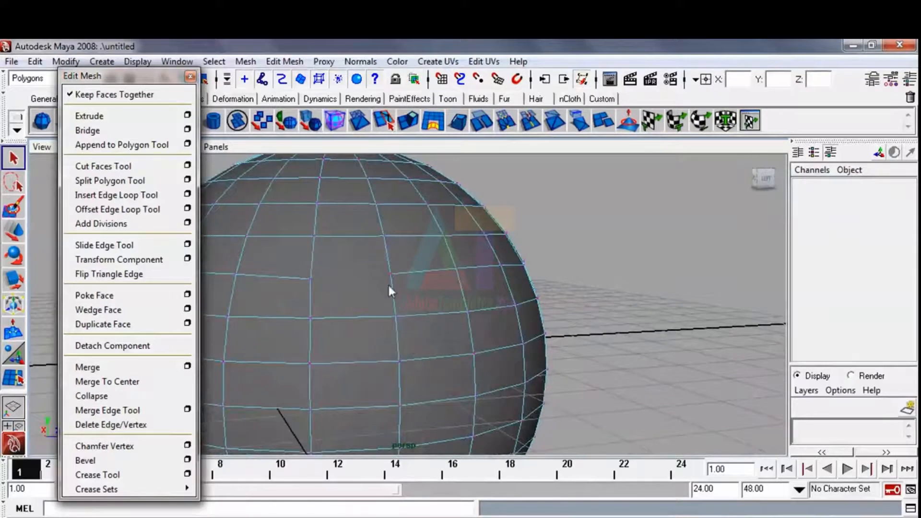
Delete the next horizontal edge in the same row and select the vertex left between the two removed edges.
{"action": "left_click", "coordinate": [416, 274]}
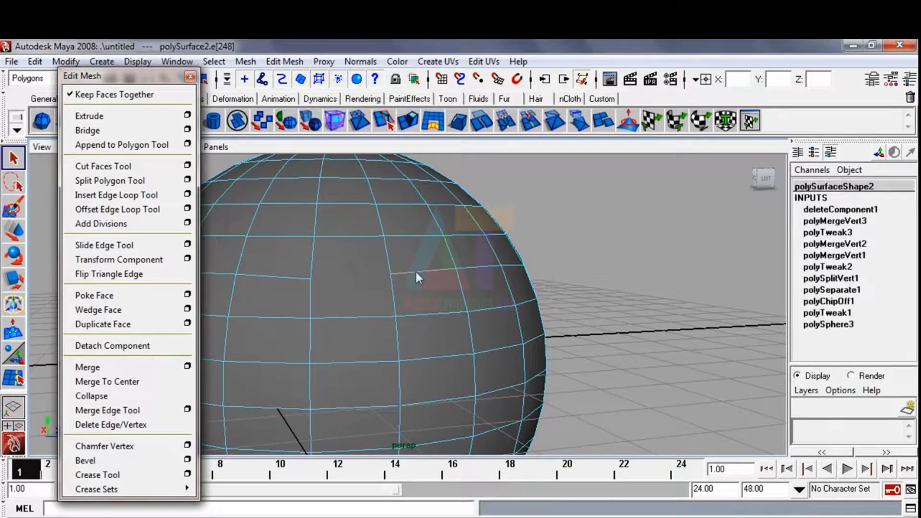
{"action": "right_click_drag", "start_coordinate": [389, 281], "coordinate": [366, 302]}
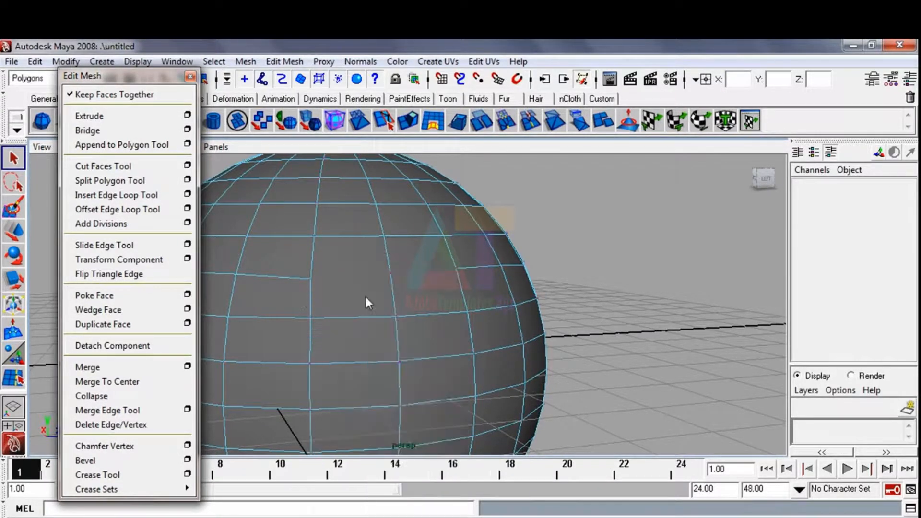
{"action": "left_click", "coordinate": [393, 273]}
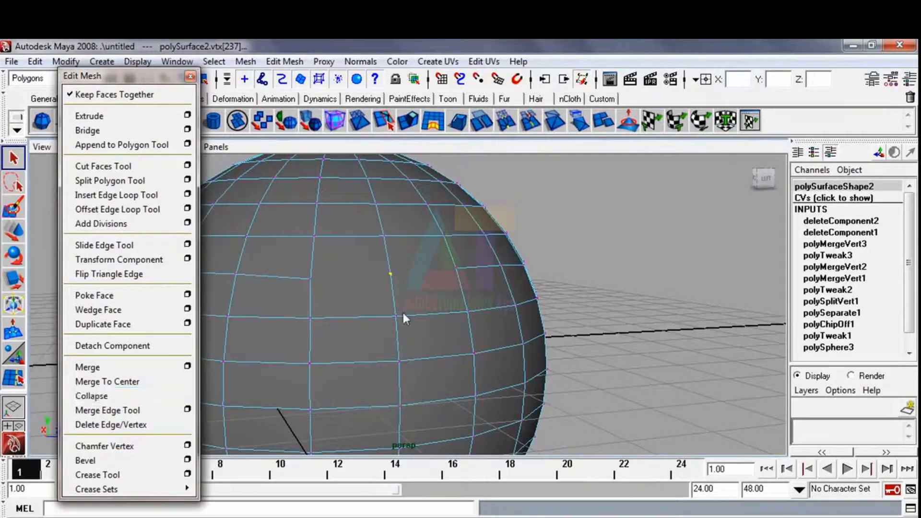
{"action": "key", "text": "F8"}
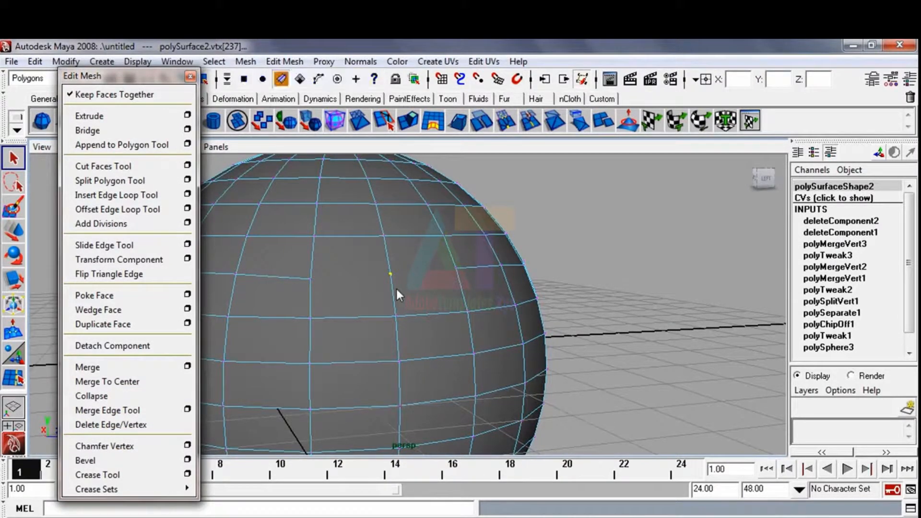
Undo both edge deletions on the sphere.
{"action": "key", "text": "ctrl+z"}
{"action": "key", "text": "ctrl+z"}
{"action": "key", "text": "ctrl+z"}
{"action": "key", "text": "ctrl+z"}
{"action": "key", "text": "ctrl+z"}
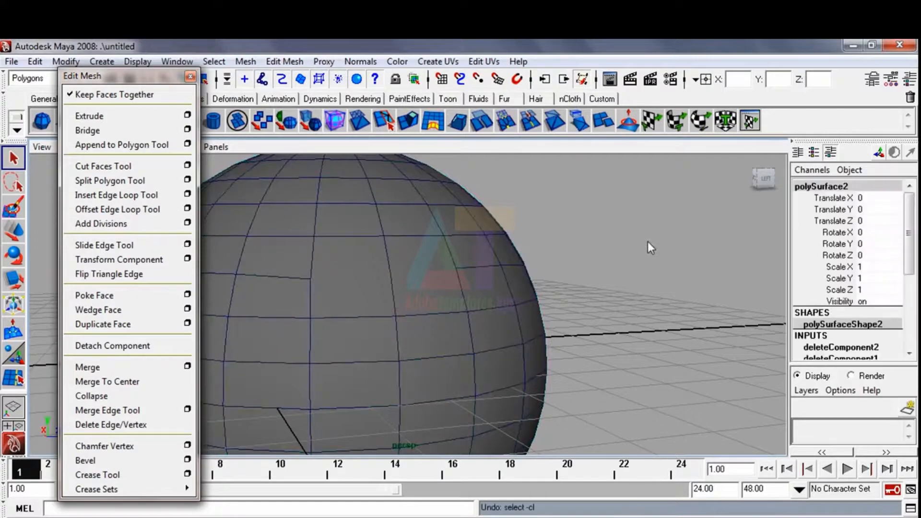
{"action": "key", "text": "ctrl+z"}
{"action": "key", "text": "ctrl+z"}
{"action": "key", "text": "ctrl+z"}
{"action": "key", "text": "ctrl+z"}
{"action": "key", "text": "ctrl+z"}
{"action": "key", "text": "ctrl+z"}
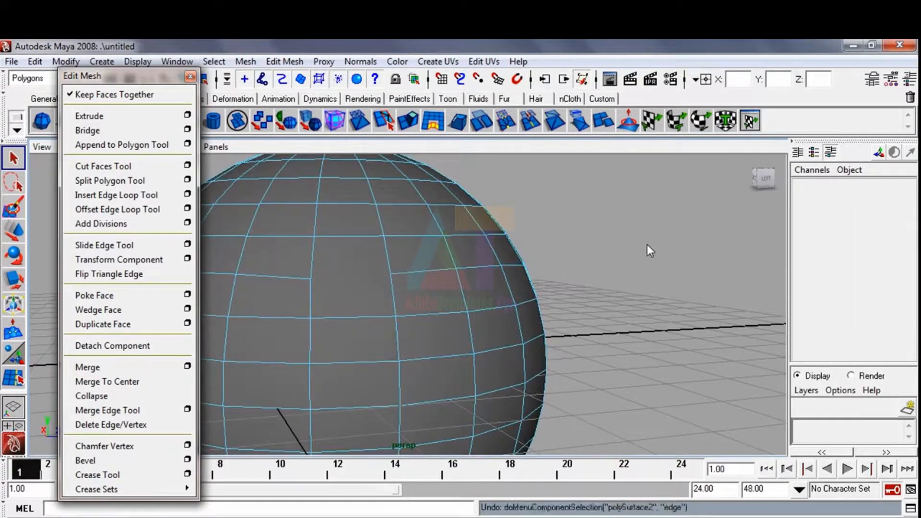
Remove the two neighbouring horizontal edges, together with their shared vertex, using Delete Edge/Vertex.
{"action": "left_click", "coordinate": [374, 277]}
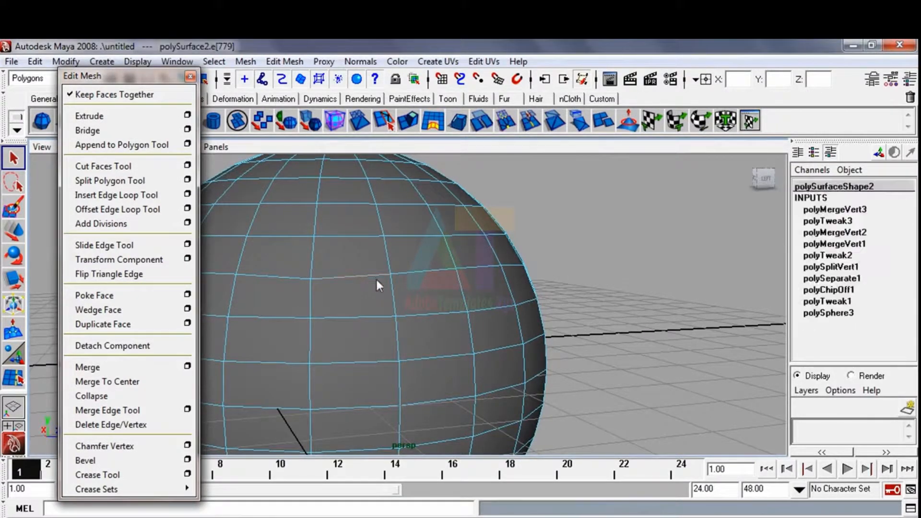
{"action": "left_click", "coordinate": [422, 271], "text": "shift"}
{"action": "left_click", "coordinate": [123, 425]}
Chamfer three neighbouring vertices in the same row as the removed edges and return to object mode.
{"action": "right_click_drag", "start_coordinate": [395, 283], "coordinate": [380, 283]}
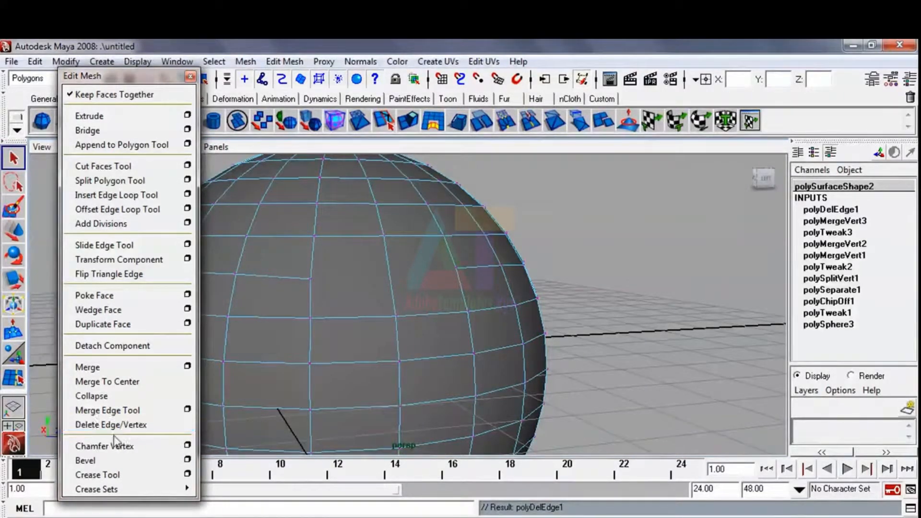
{"action": "right_click_drag", "start_coordinate": [329, 375], "coordinate": [365, 300], "text": "alt"}
{"action": "left_click", "coordinate": [266, 281]}
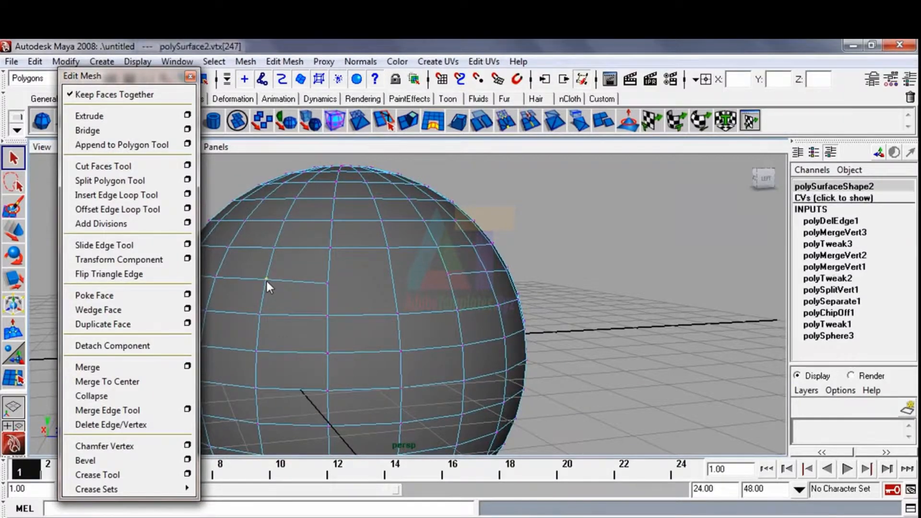
{"action": "mouse_move", "coordinate": [318, 297]}
{"action": "left_mouse_down", "text": "alt"}
{"action": "mouse_move", "coordinate": [271, 290]}
{"action": "mouse_move", "coordinate": [315, 289]}
{"action": "left_mouse_up", "text": "alt"}
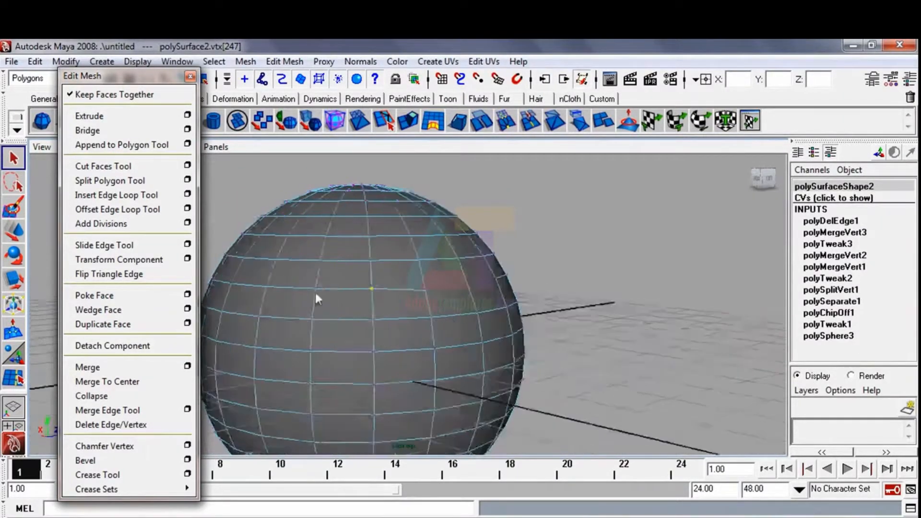
{"action": "left_click", "coordinate": [315, 289], "text": "shift"}
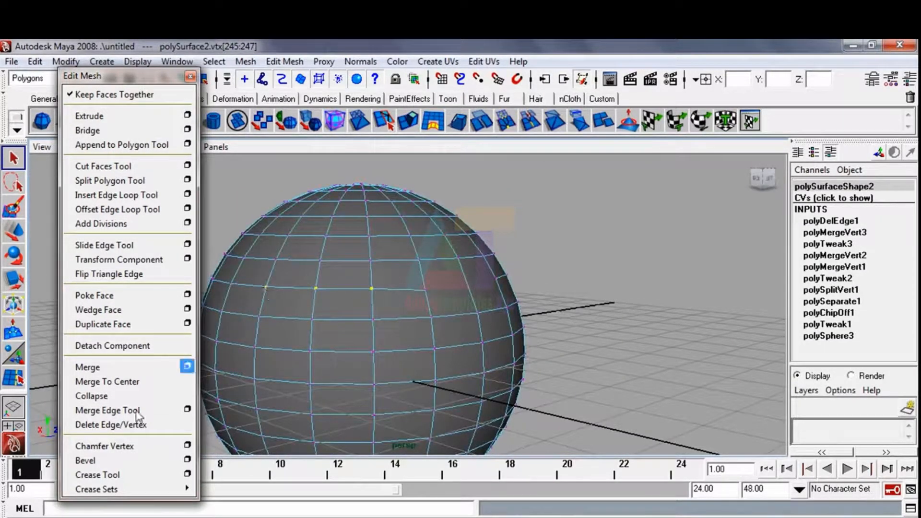
{"action": "left_click", "coordinate": [104, 446]}
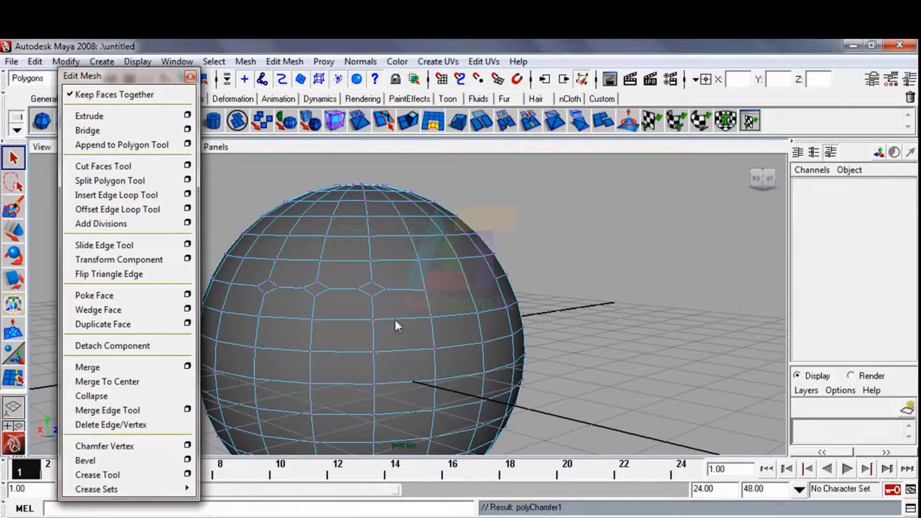
{"action": "left_click_drag", "start_coordinate": [396, 326], "coordinate": [473, 284], "text": "alt"}
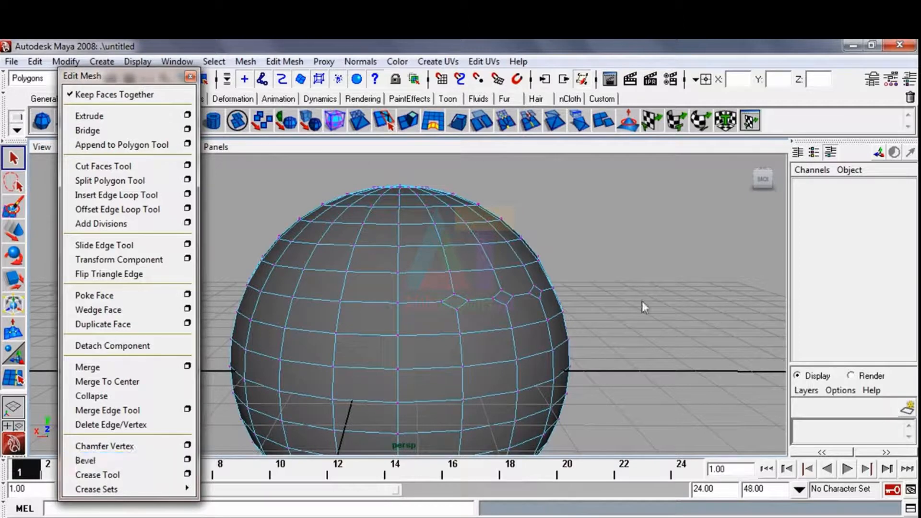
{"action": "key", "text": "F8"}
{"action": "left_click", "coordinate": [650, 273]}
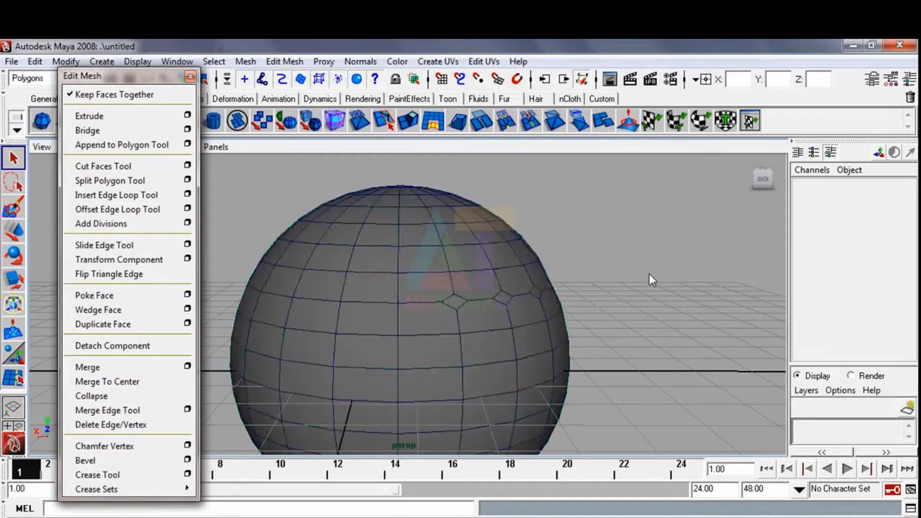
Undo the chamfer of the three vertices.
{"action": "key", "text": "ctrl+z"}
{"action": "key", "text": "ctrl+z"}
{"action": "key", "text": "ctrl+z"}
{"action": "key", "text": "ctrl+z"}
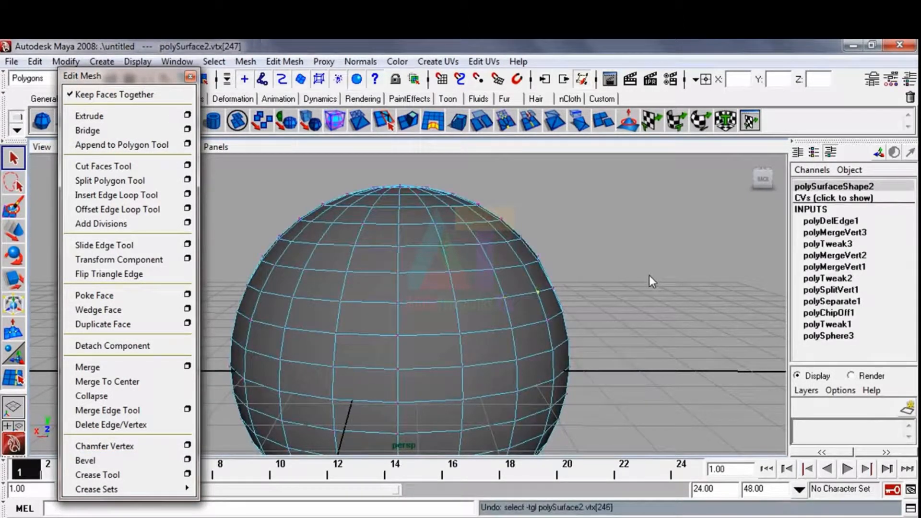
Undo the remaining vertex selection, return the sphere to object mode and deselect it.
{"action": "key", "text": "ctrl+z"}
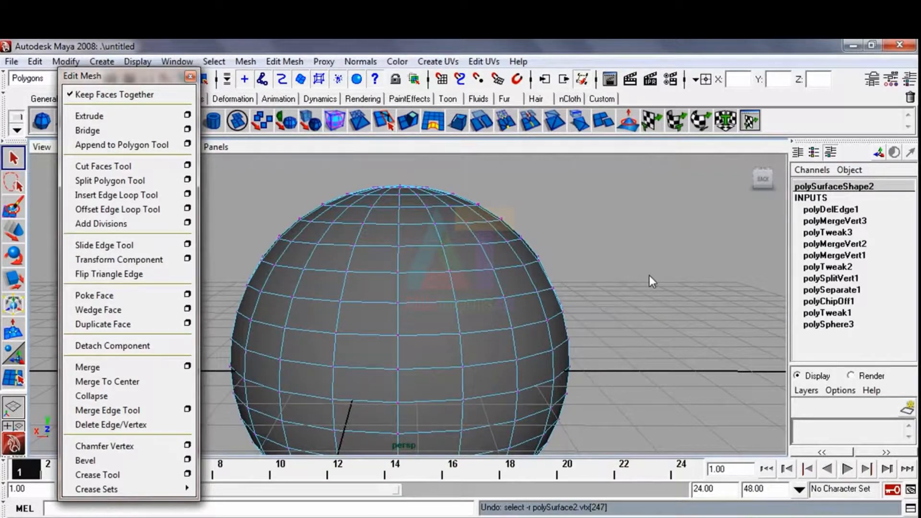
{"action": "key", "text": "F8"}
{"action": "key", "text": "F8"}
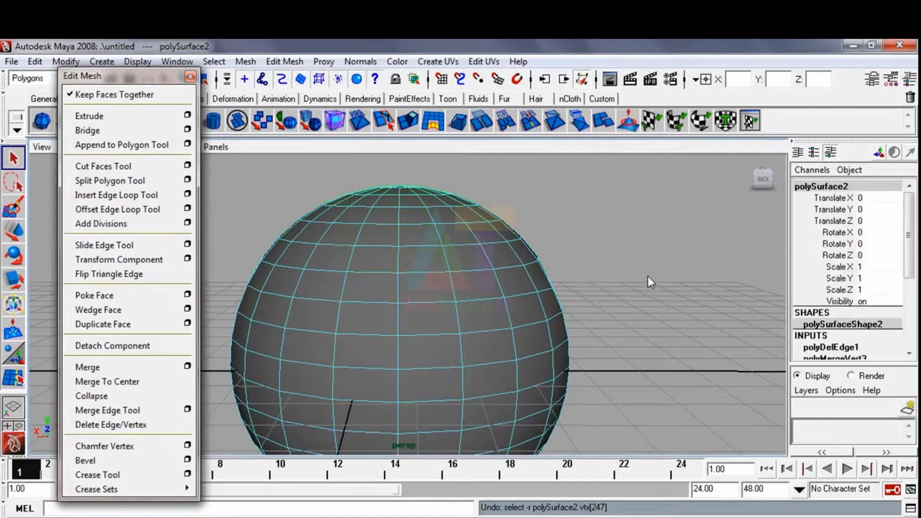
{"action": "left_click", "coordinate": [648, 276]}
Close the floating Edit Mesh menu.
{"action": "scroll", "coordinate": [420, 302], "scroll_direction": "down", "scroll_amount": 4}
{"action": "left_click_drag", "start_coordinate": [391, 324], "coordinate": [475, 322], "text": "alt"}
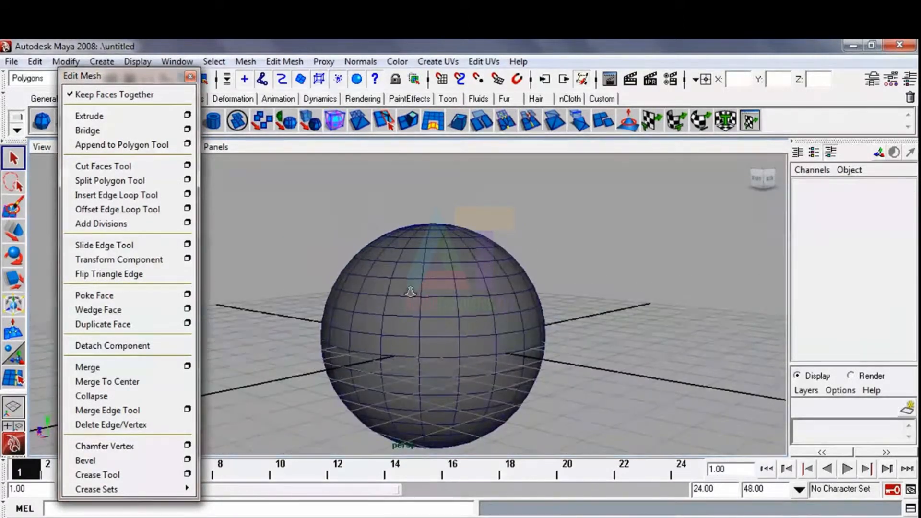
{"action": "scroll", "coordinate": [410, 290], "scroll_direction": "up", "scroll_amount": 1}
{"action": "middle_click_drag", "start_coordinate": [430, 344], "coordinate": [428, 304], "text": "alt"}
{"action": "left_click_drag", "start_coordinate": [402, 311], "coordinate": [430, 317], "text": "alt"}
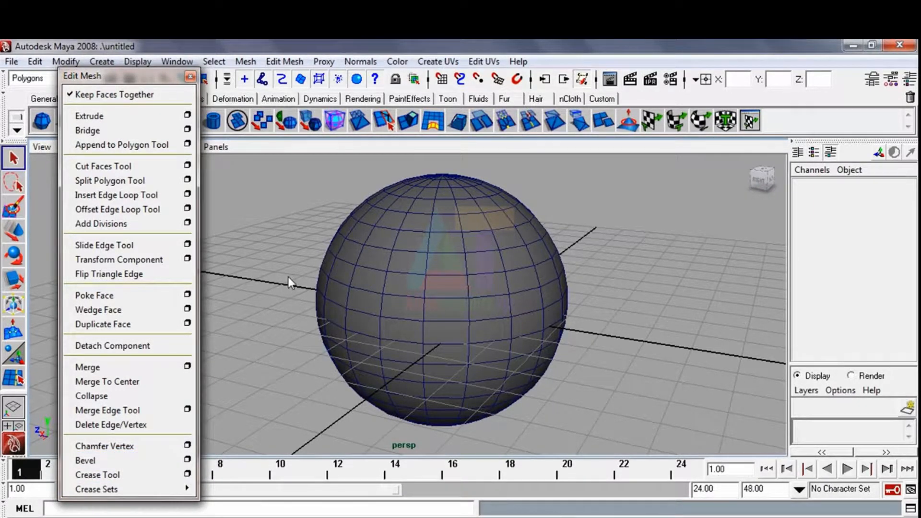
{"action": "left_click", "coordinate": [190, 77]}
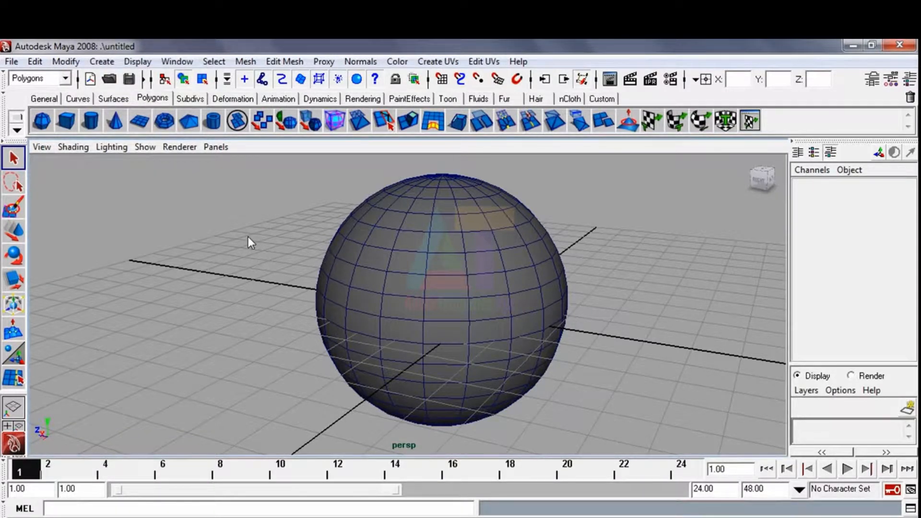
Delete the polygon sphere from the scene.
{"action": "right_click_drag", "start_coordinate": [508, 371], "coordinate": [436, 290], "text": "alt"}
{"action": "left_click_drag", "start_coordinate": [436, 290], "coordinate": [414, 330], "text": "alt"}
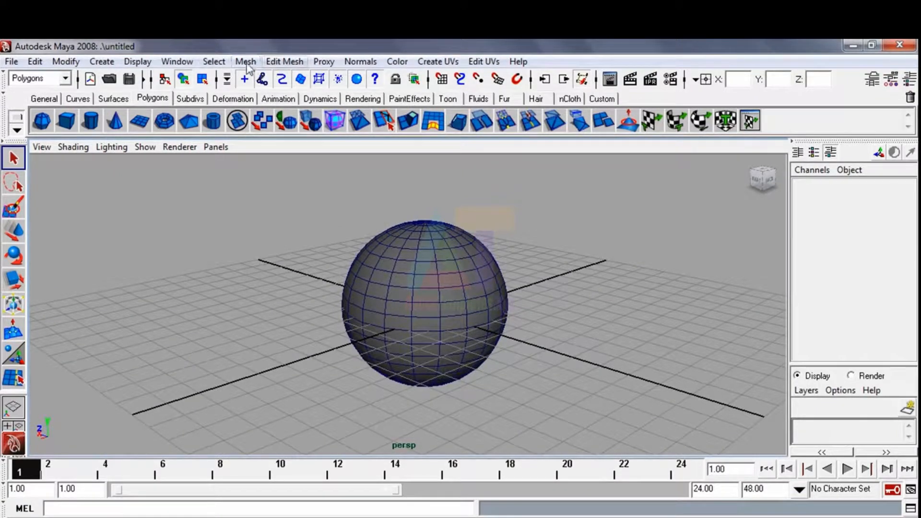
{"action": "left_click", "coordinate": [443, 289]}
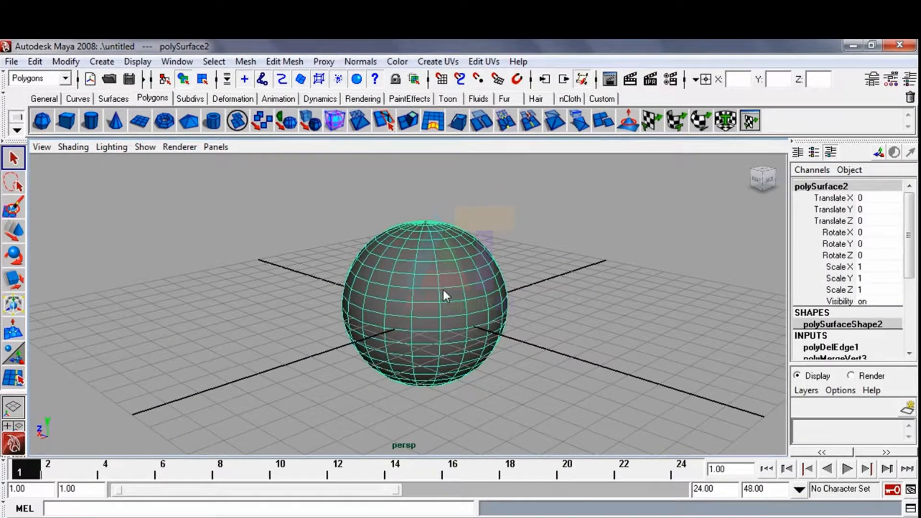
{"action": "key", "text": "Delete"}
Turn off Interactive Creation for polygon primitives and create a polygon cube at the origin.
{"action": "scroll", "coordinate": [401, 313], "scroll_direction": "down", "scroll_amount": 3}
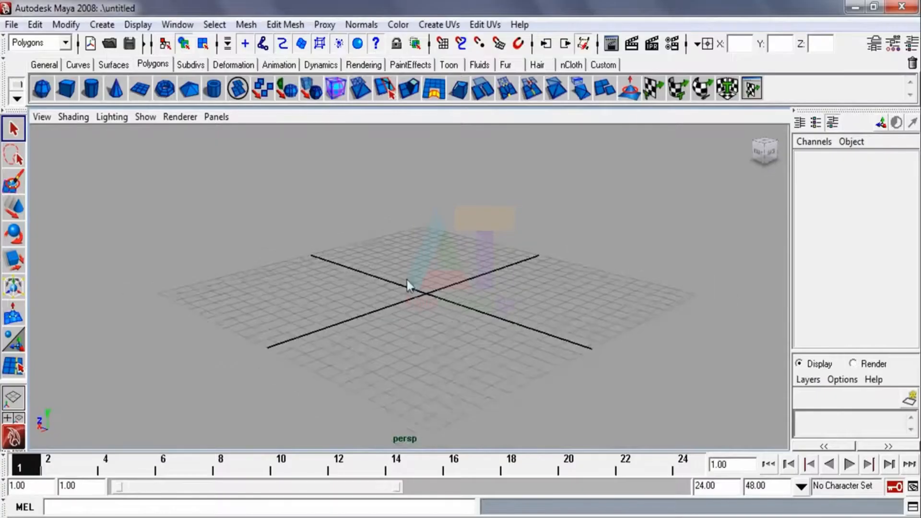
{"action": "left_click_drag", "start_coordinate": [412, 288], "coordinate": [406, 300], "text": "alt"}
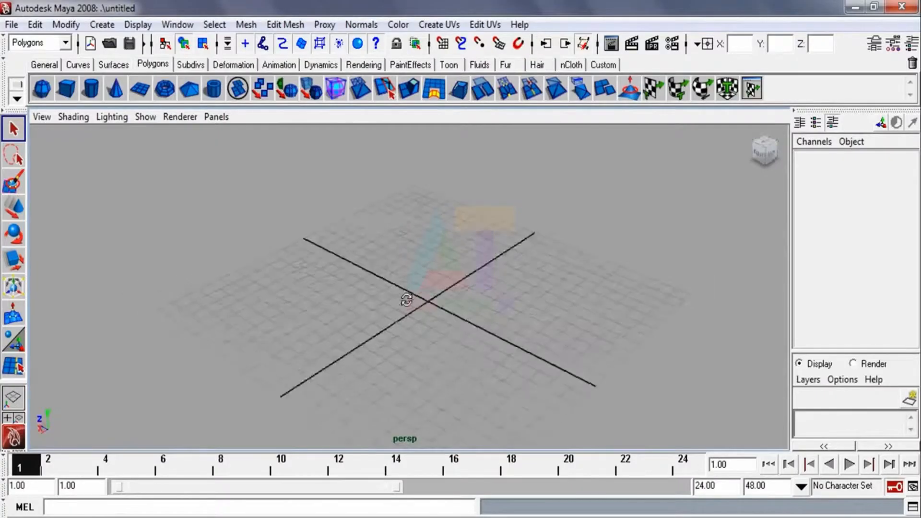
{"action": "left_click_drag", "start_coordinate": [449, 367], "coordinate": [392, 336], "text": "alt"}
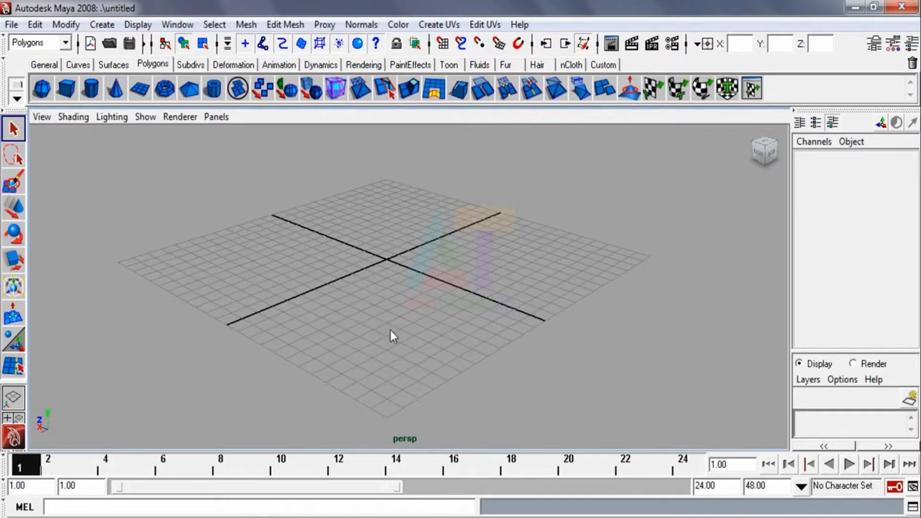
{"action": "middle_click_drag", "start_coordinate": [373, 269], "coordinate": [385, 269], "text": "alt"}
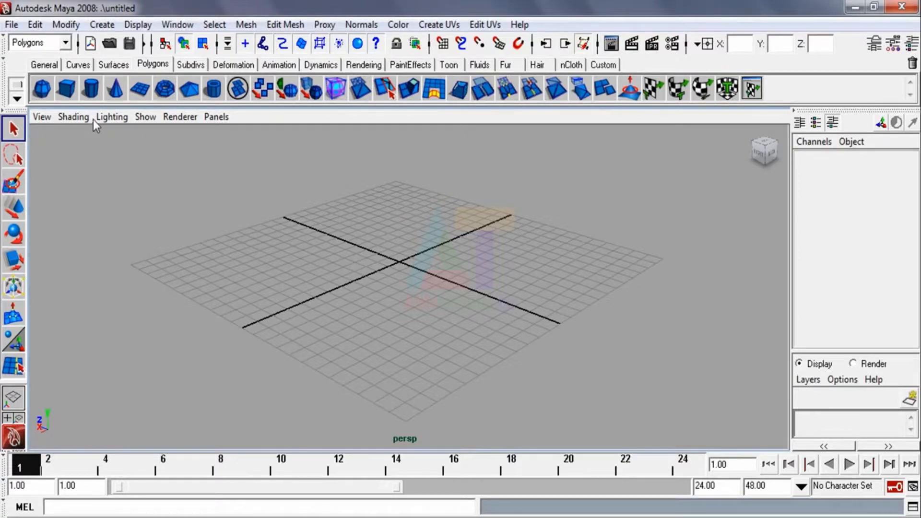
{"action": "left_click", "coordinate": [101, 25]}
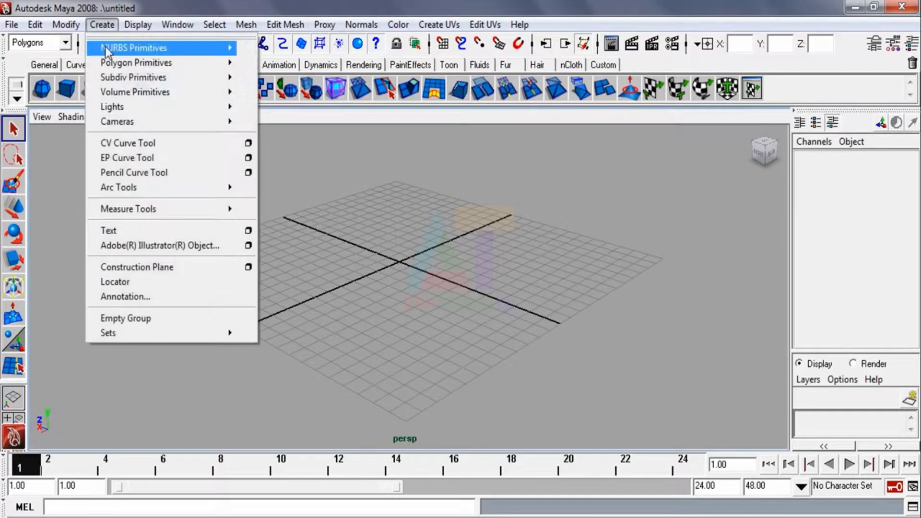
{"action": "mouse_move", "coordinate": [105, 61]}
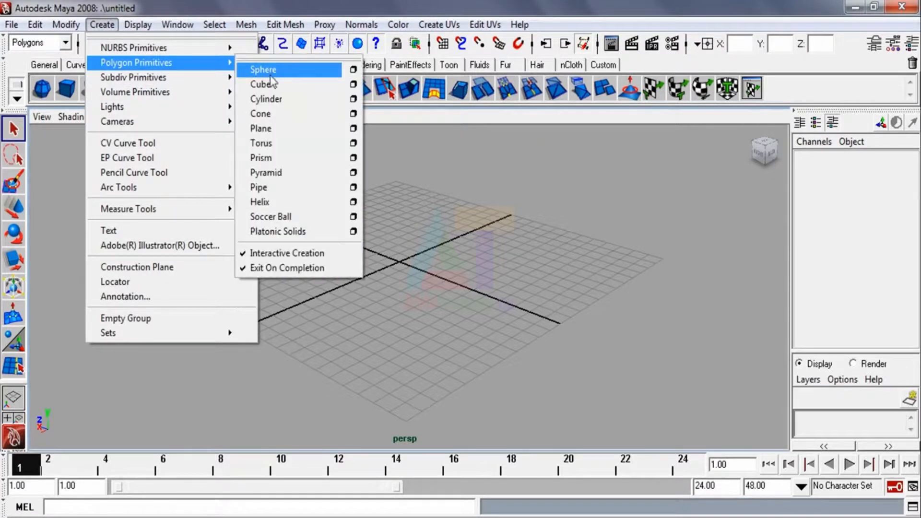
{"action": "left_click", "coordinate": [278, 255]}
{"action": "left_click", "coordinate": [112, 25]}
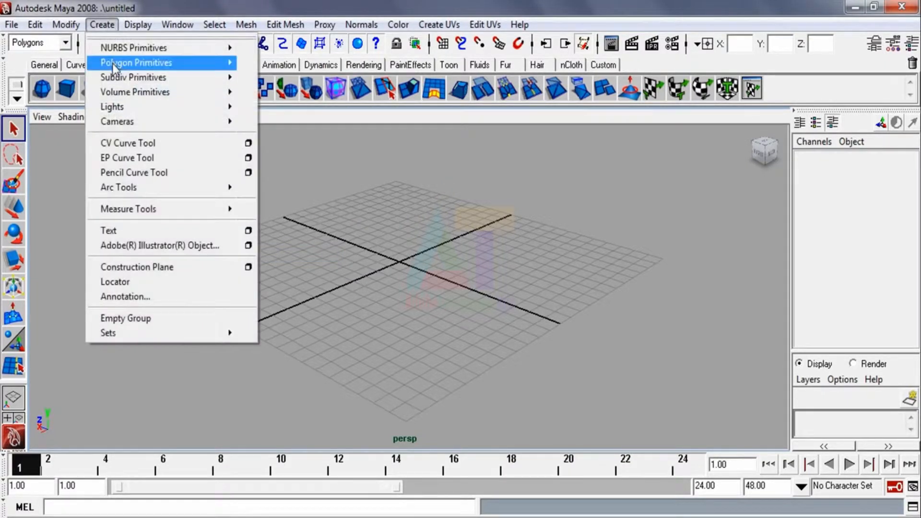
{"action": "left_click", "coordinate": [259, 84]}
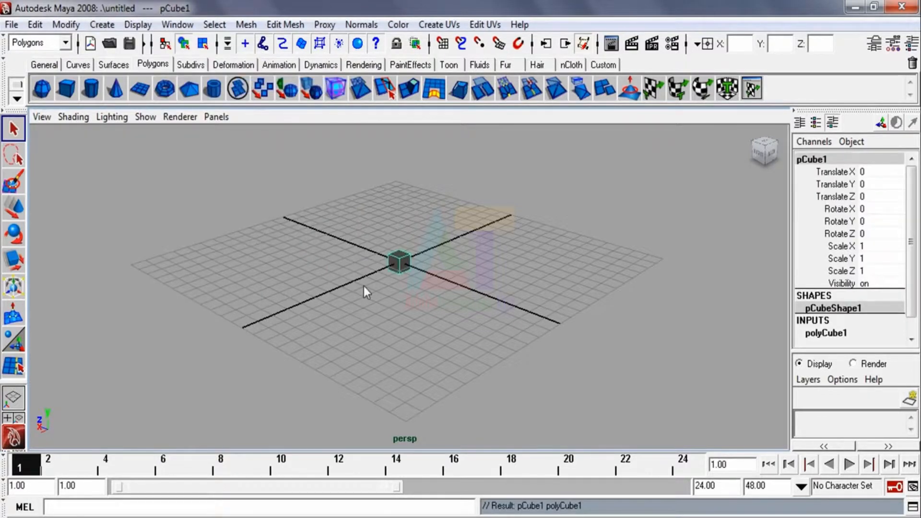
Scale the cube into a flat bar, about 3.517 in X and 0.368 in Y.
{"action": "left_click", "coordinate": [19, 208]}
{"action": "scroll", "coordinate": [397, 288], "scroll_direction": "up", "scroll_amount": 3}
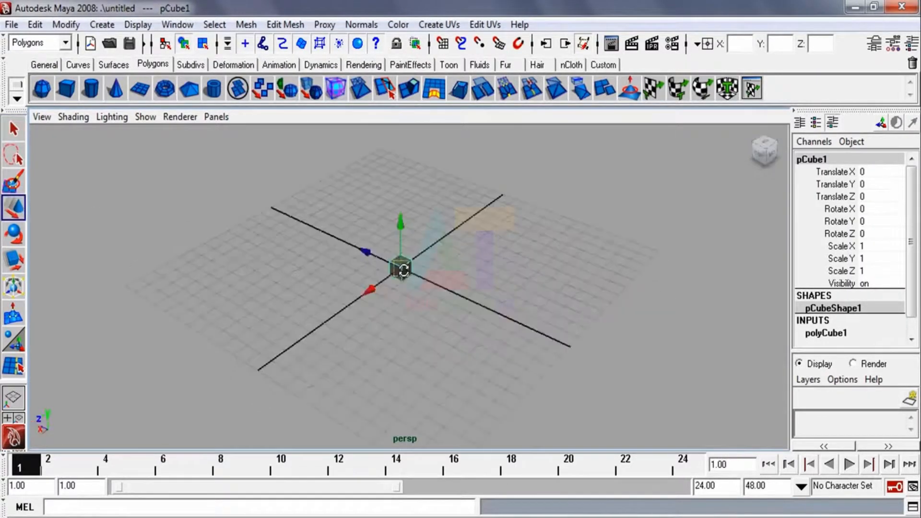
{"action": "left_click_drag", "start_coordinate": [476, 381], "coordinate": [336, 290], "text": "alt"}
{"action": "right_click_drag", "start_coordinate": [336, 290], "coordinate": [302, 289], "text": "alt"}
{"action": "key", "text": "f"}
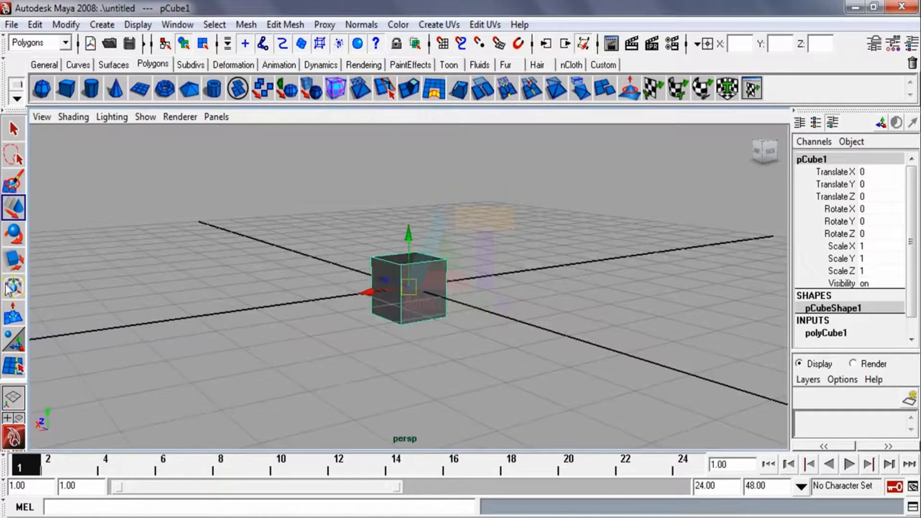
{"action": "left_click", "coordinate": [14, 260]}
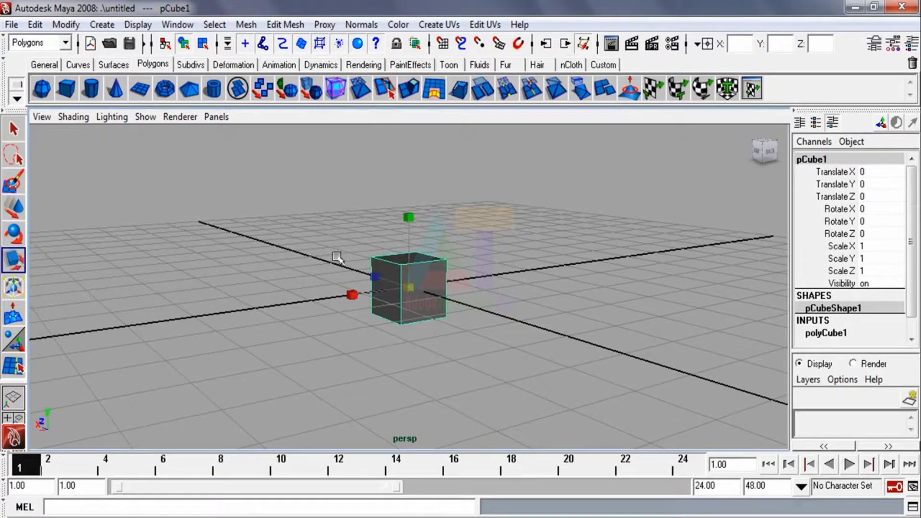
{"action": "left_click_drag", "start_coordinate": [419, 217], "coordinate": [413, 275]}
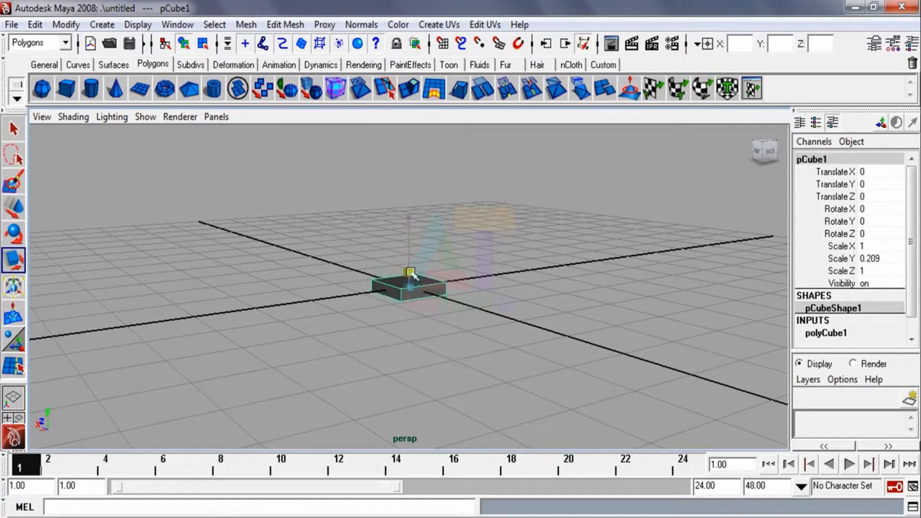
{"action": "scroll", "coordinate": [317, 298], "scroll_direction": "up", "scroll_amount": 3}
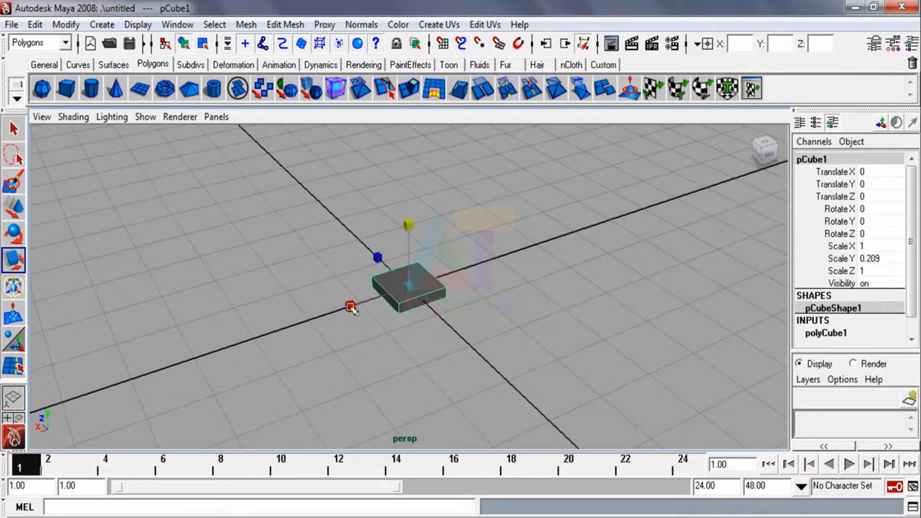
{"action": "left_click_drag", "start_coordinate": [352, 304], "coordinate": [185, 379]}
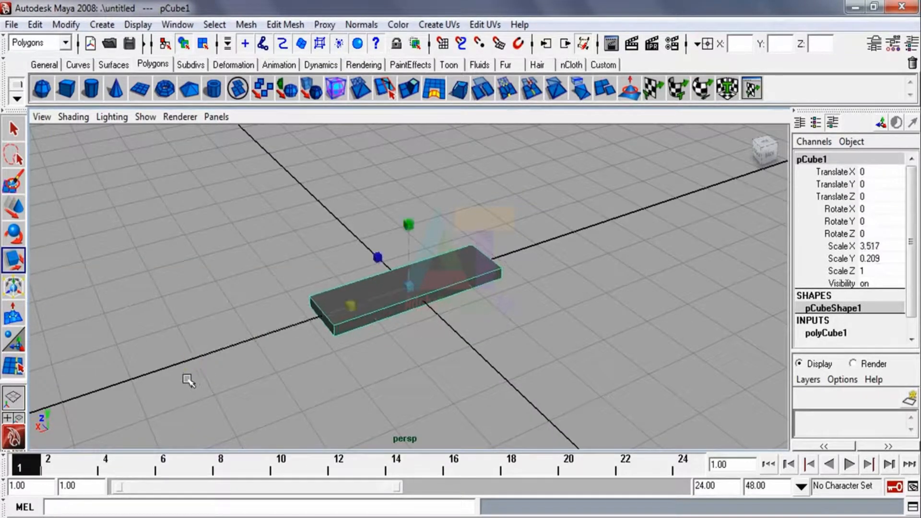
{"action": "left_click_drag", "start_coordinate": [409, 225], "coordinate": [410, 130]}
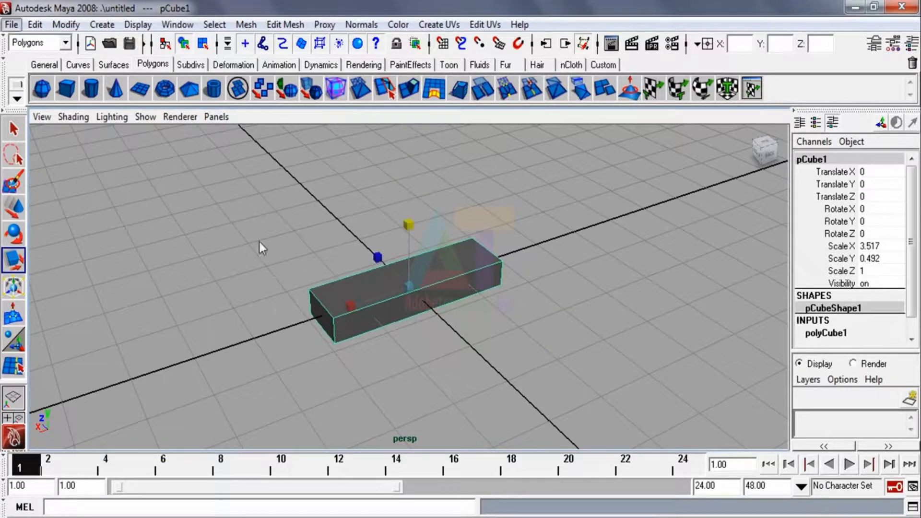
{"action": "mouse_move", "coordinate": [409, 226]}
{"action": "left_mouse_down"}
{"action": "mouse_move", "coordinate": [410, 197]}
{"action": "mouse_move", "coordinate": [410, 241]}
{"action": "left_mouse_up"}
{"action": "left_click", "coordinate": [264, 268]}
Extrude the bar's end face on the positive X side and inset it by scaling to about 0.85, 0.85 and 0.937.
{"action": "left_click_drag", "start_coordinate": [264, 267], "coordinate": [442, 300], "text": "alt"}
{"action": "right_click", "coordinate": [467, 317]}
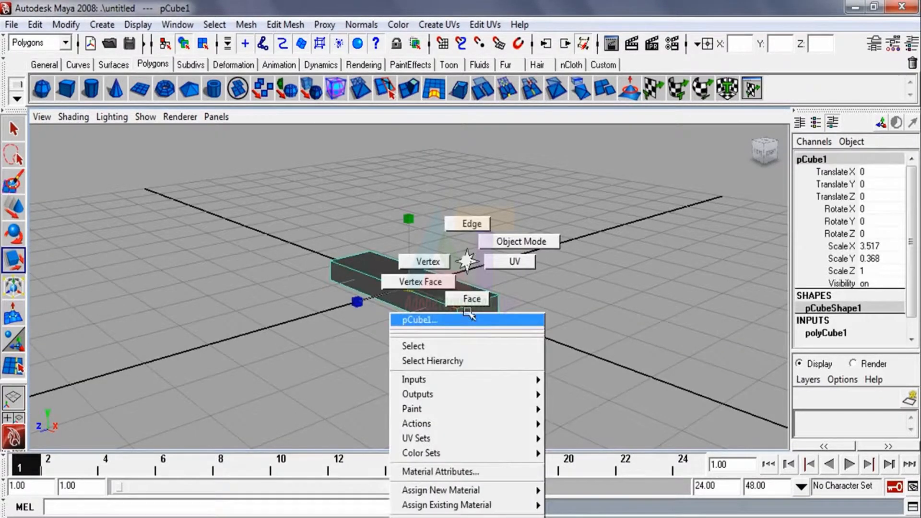
{"action": "left_click", "coordinate": [470, 301]}
{"action": "left_click", "coordinate": [477, 312]}
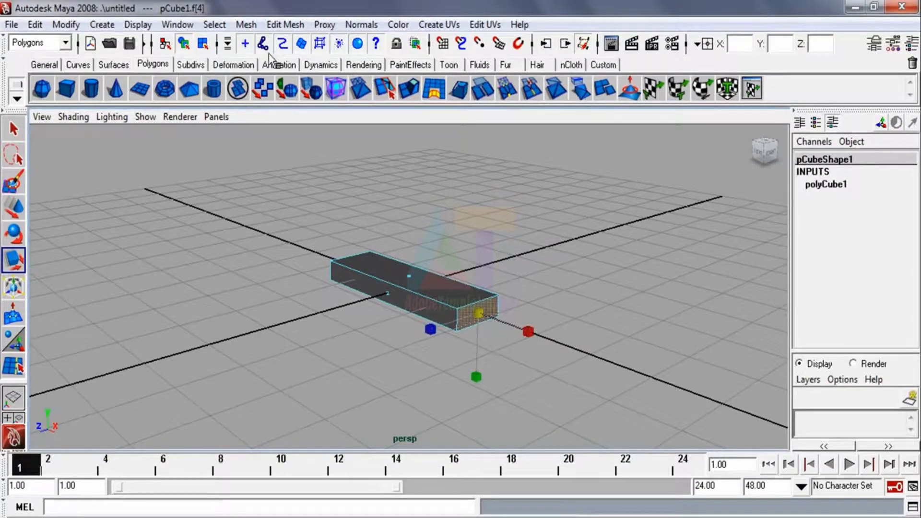
{"action": "left_click", "coordinate": [285, 25]}
{"action": "left_click", "coordinate": [302, 68]}
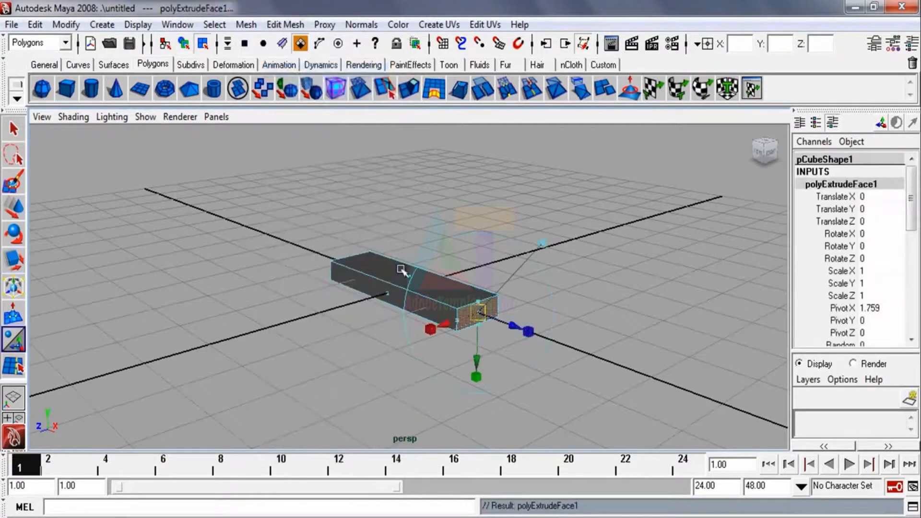
{"action": "left_click", "coordinate": [543, 243]}
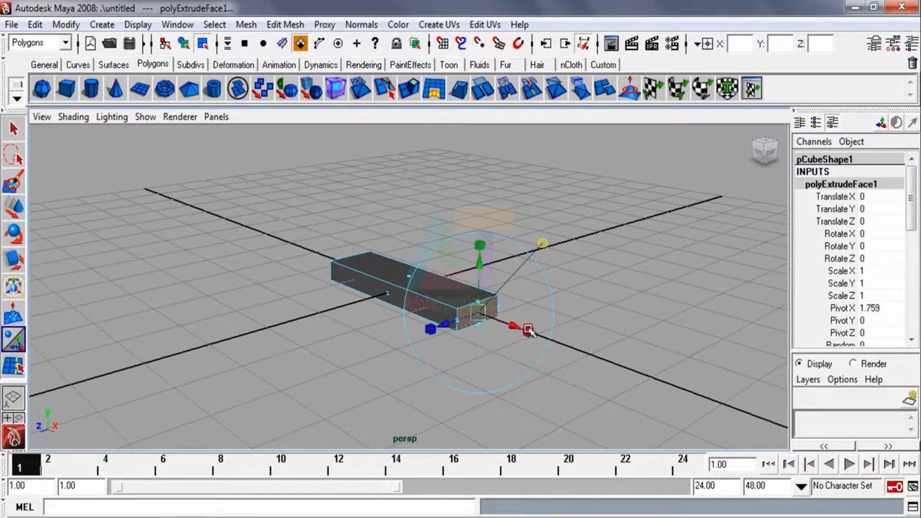
{"action": "left_click_drag", "start_coordinate": [480, 314], "coordinate": [472, 317]}
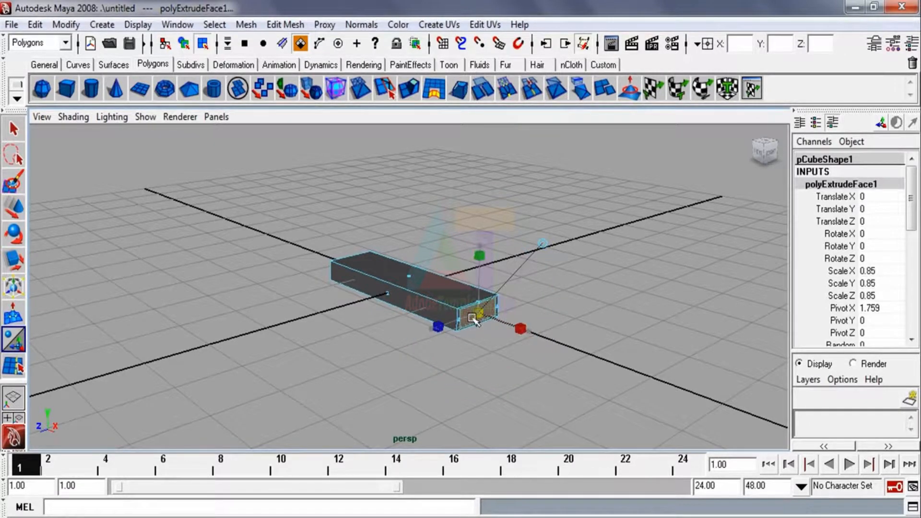
{"action": "left_click_drag", "start_coordinate": [390, 323], "coordinate": [350, 328], "text": "alt"}
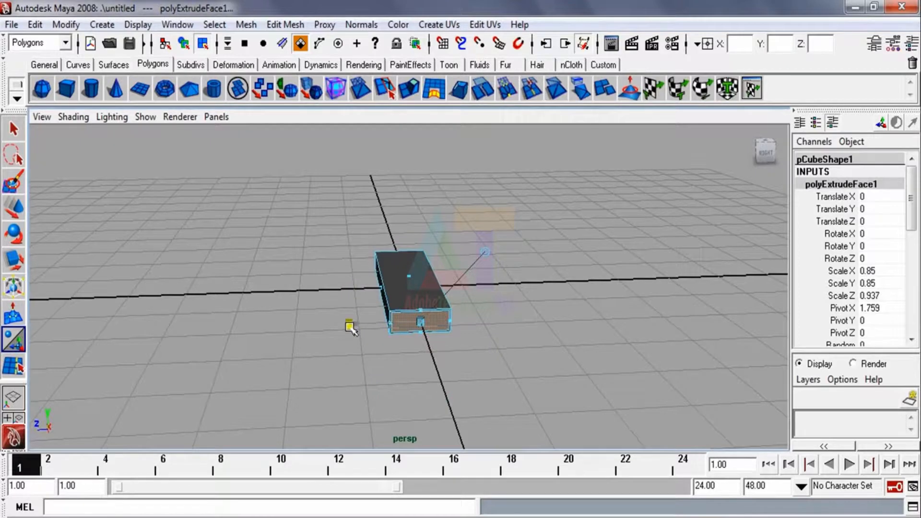
{"action": "left_click_drag", "start_coordinate": [369, 399], "coordinate": [425, 325], "text": "alt"}
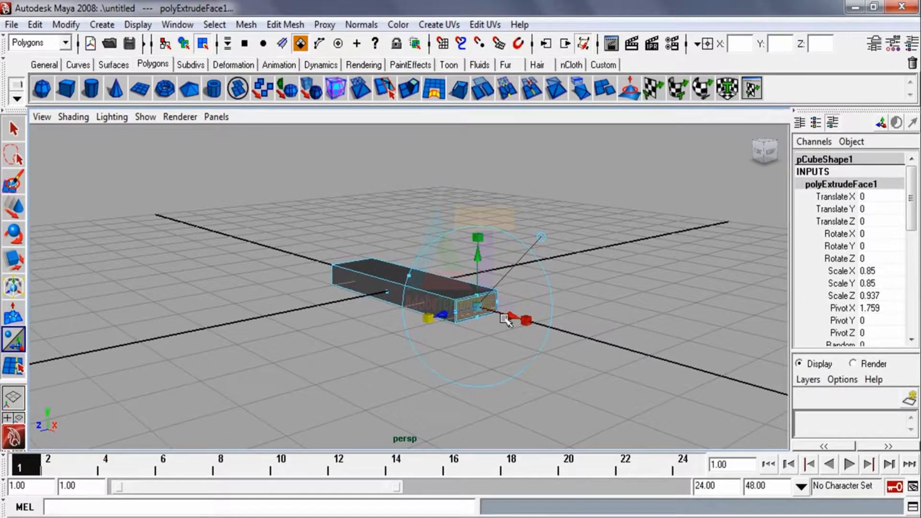
Try a second extrusion of the inset end face outward along the bar's length, then undo it.
{"action": "key", "text": "g"}
{"action": "left_click_drag", "start_coordinate": [514, 317], "coordinate": [231, 257]}
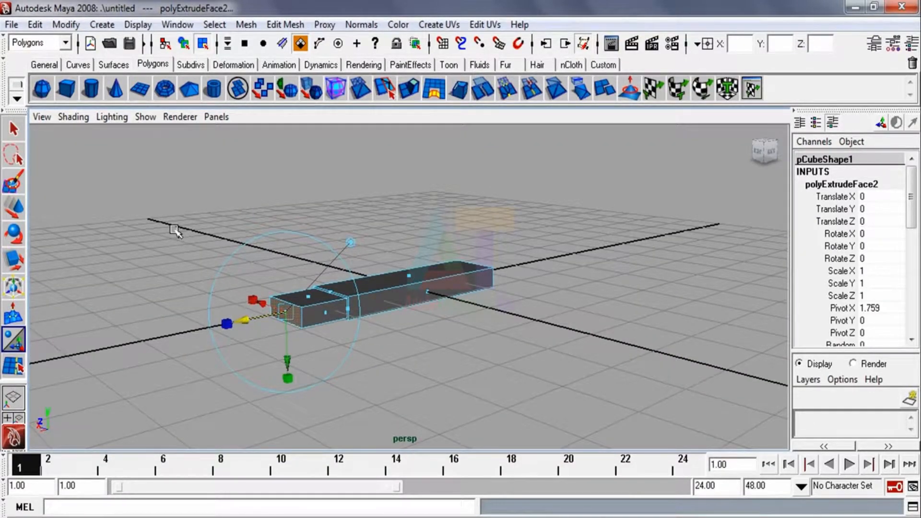
{"action": "left_click", "coordinate": [350, 242]}
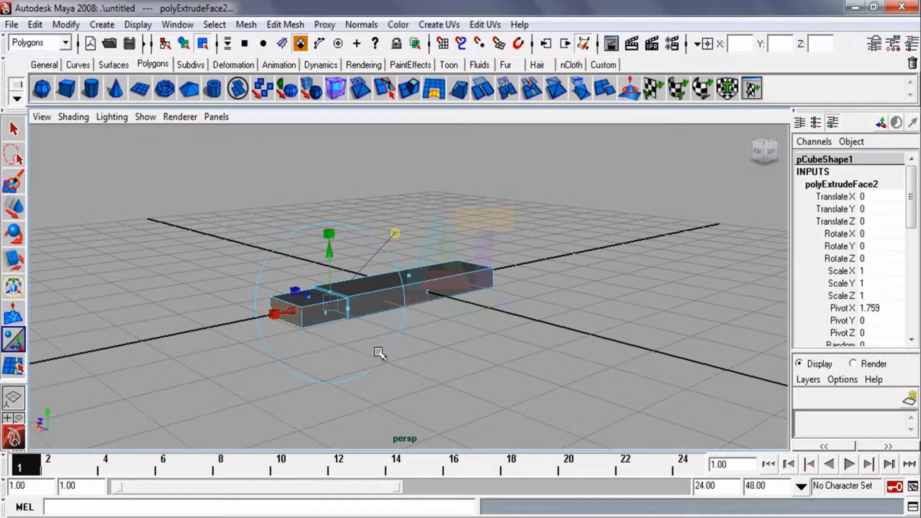
{"action": "key", "text": "ctrl+z"}
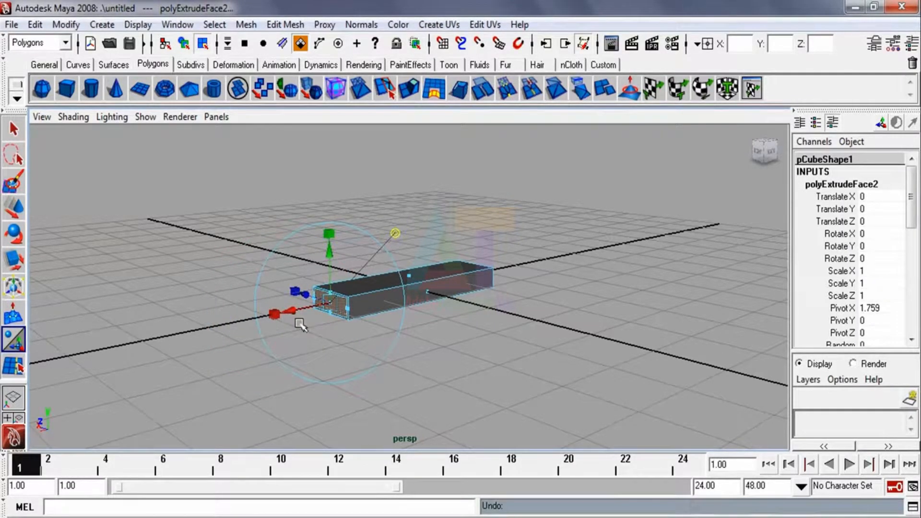
{"action": "key", "text": "ctrl+z"}
Extrude the inset end face outward along the bar's length to about 2.724 in X.
{"action": "left_click_drag", "start_coordinate": [302, 319], "coordinate": [551, 370], "text": "alt"}
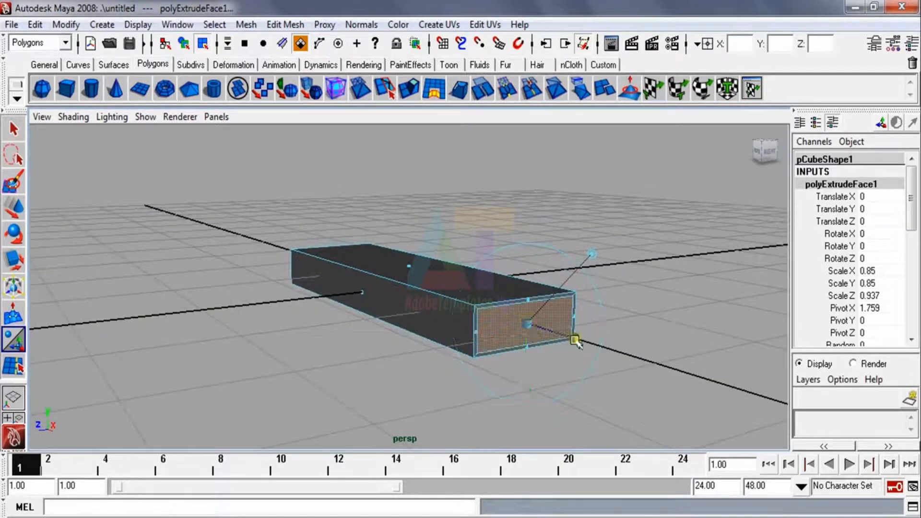
{"action": "left_click_drag", "start_coordinate": [531, 329], "coordinate": [526, 330]}
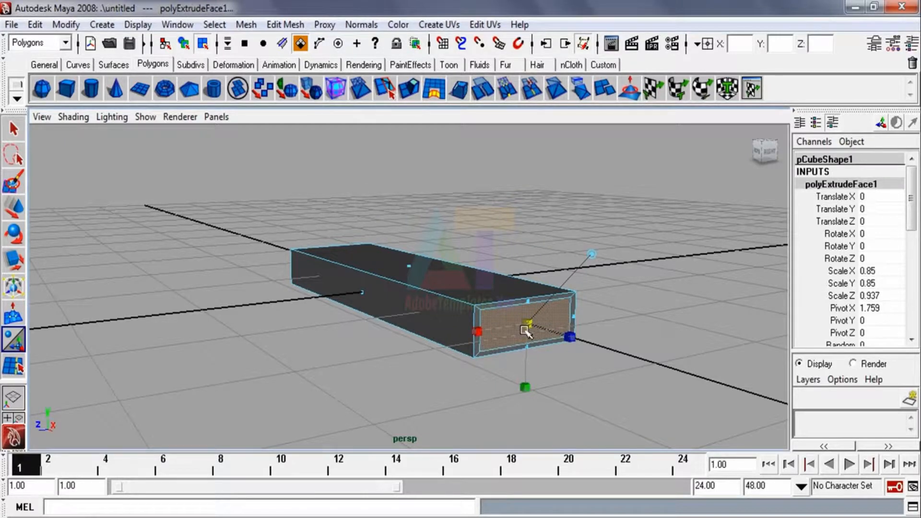
{"action": "left_click_drag", "start_coordinate": [497, 372], "coordinate": [508, 335], "text": "alt"}
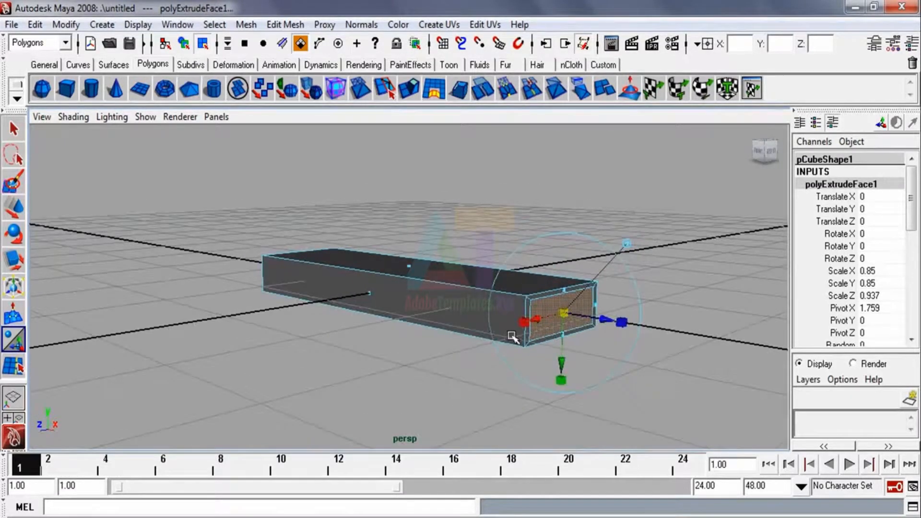
{"action": "key", "text": "ctrl+e"}
{"action": "left_click_drag", "start_coordinate": [618, 323], "coordinate": [234, 288]}
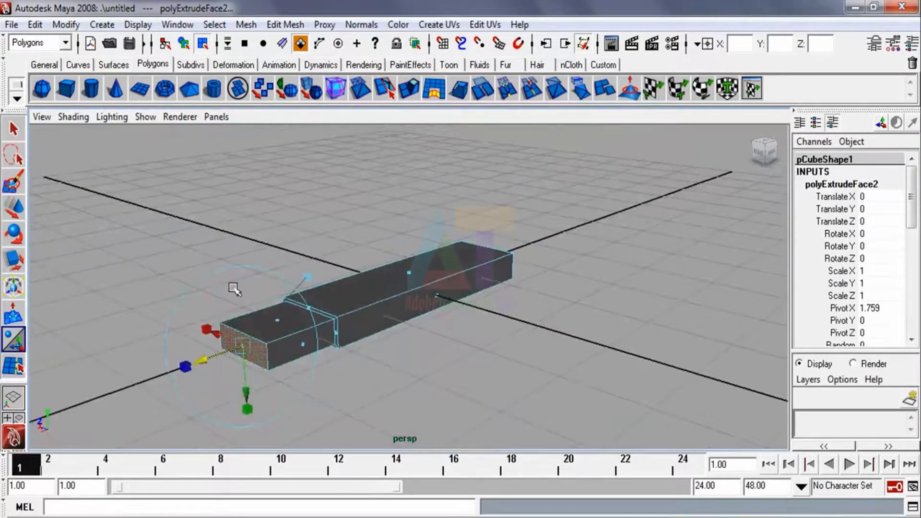
{"action": "left_click", "coordinate": [215, 302]}
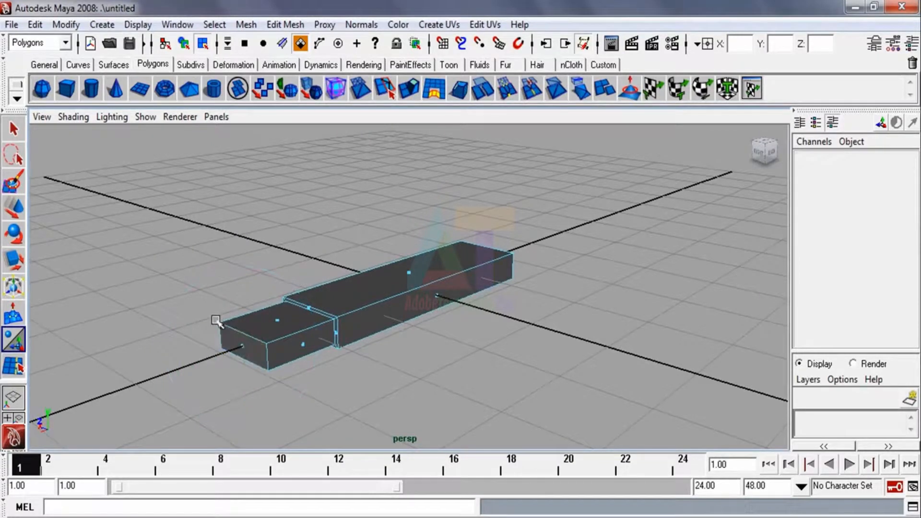
Extrude the narrower section's end face and inset it by scaling uniformly to about 0.9, then fine-tune the inset's vertical scale.
{"action": "left_click", "coordinate": [246, 346]}
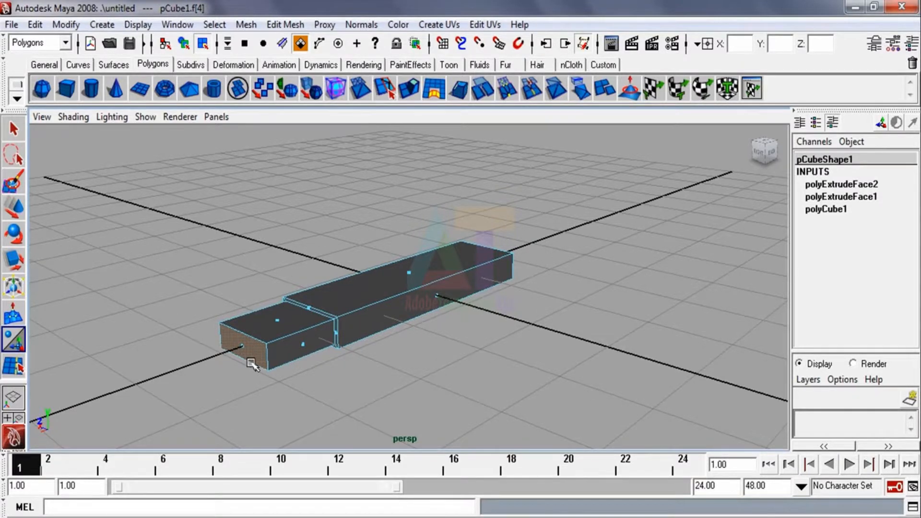
{"action": "key", "text": "g"}
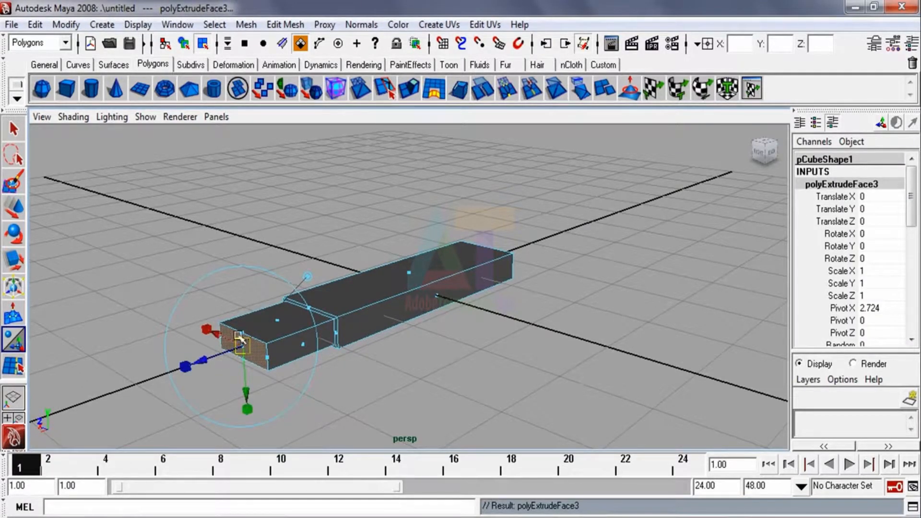
{"action": "left_click", "coordinate": [307, 276]}
{"action": "left_click_drag", "start_coordinate": [193, 339], "coordinate": [288, 336], "text": "alt"}
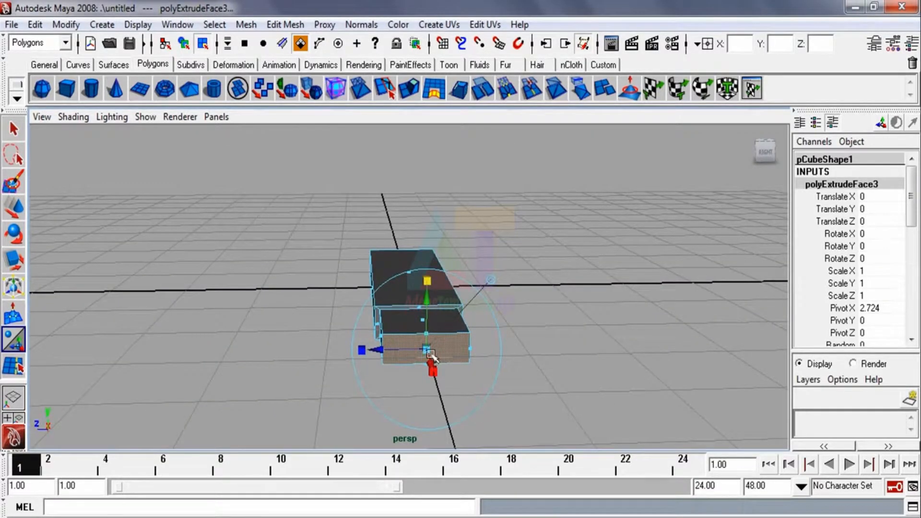
{"action": "left_click_drag", "start_coordinate": [426, 350], "coordinate": [427, 352]}
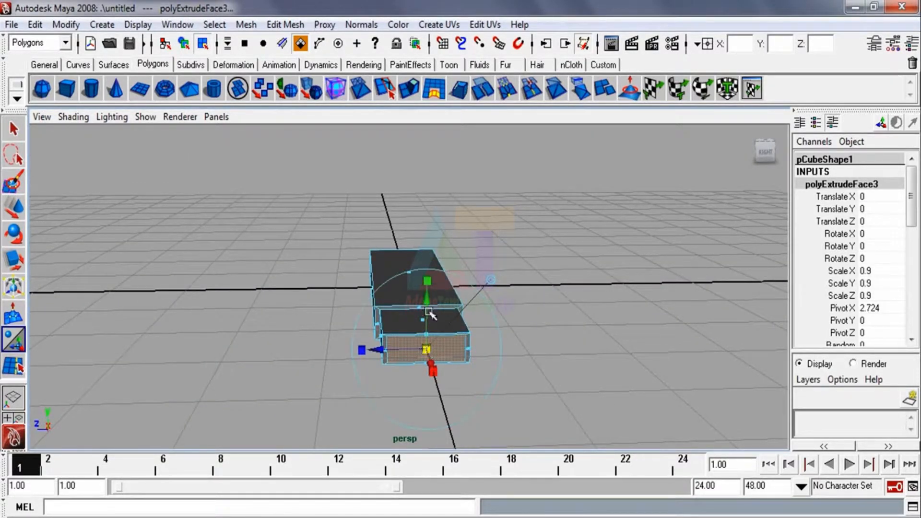
{"action": "left_click_drag", "start_coordinate": [427, 281], "coordinate": [428, 295]}
Extrude the inset end face inward to hollow out the narrower section.
{"action": "left_click_drag", "start_coordinate": [366, 367], "coordinate": [403, 346], "text": "alt"}
{"action": "mouse_move", "coordinate": [505, 345]}
{"action": "left_mouse_down", "text": "alt"}
{"action": "mouse_move", "coordinate": [477, 319]}
{"action": "mouse_move", "coordinate": [523, 340]}
{"action": "mouse_move", "coordinate": [505, 335]}
{"action": "left_mouse_up", "text": "alt"}
{"action": "key", "text": "g"}
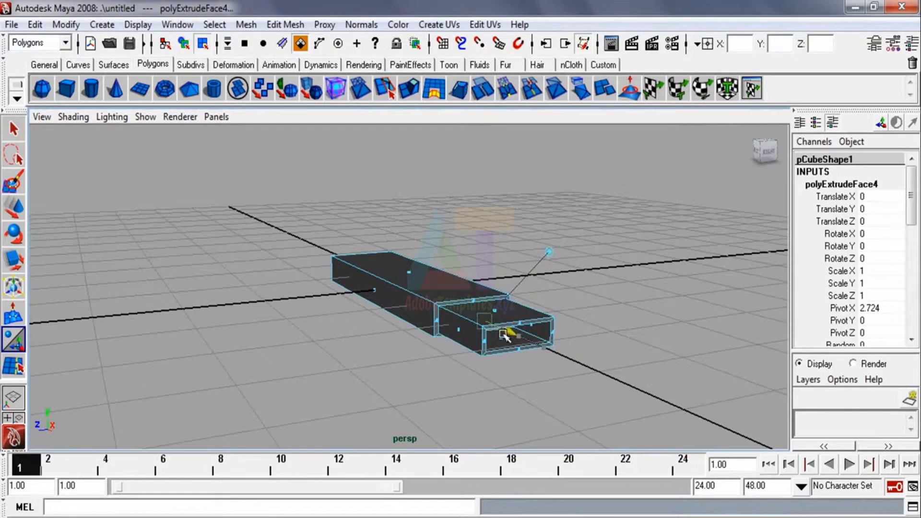
{"action": "left_click", "coordinate": [607, 265]}
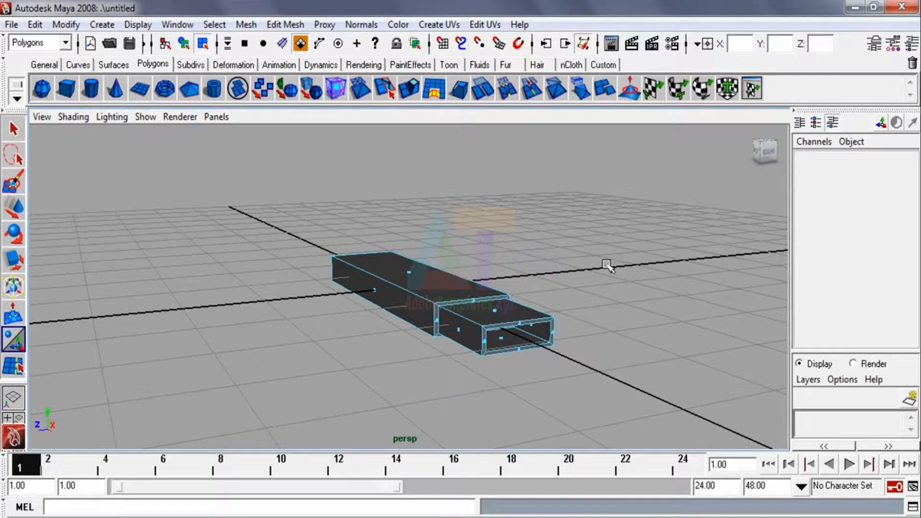
Return to object mode, select the bar and examine its shape and hollow end from several angles.
{"action": "key", "text": "F8"}
{"action": "left_click", "coordinate": [397, 325]}
{"action": "left_click_drag", "start_coordinate": [397, 325], "coordinate": [263, 292], "text": "alt"}
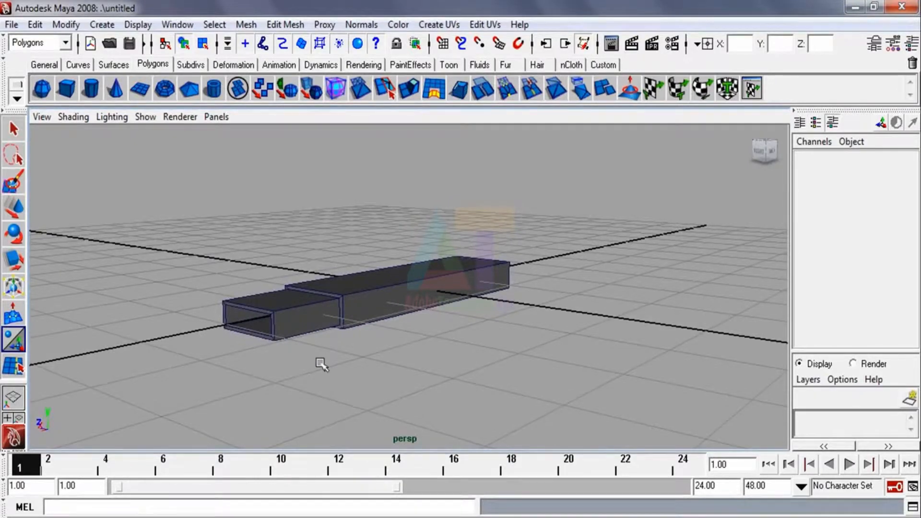
{"action": "left_click_drag", "start_coordinate": [321, 365], "coordinate": [467, 290], "text": "alt"}
{"action": "left_click", "coordinate": [448, 415]}
{"action": "right_click_drag", "start_coordinate": [520, 375], "coordinate": [553, 408], "text": "alt"}
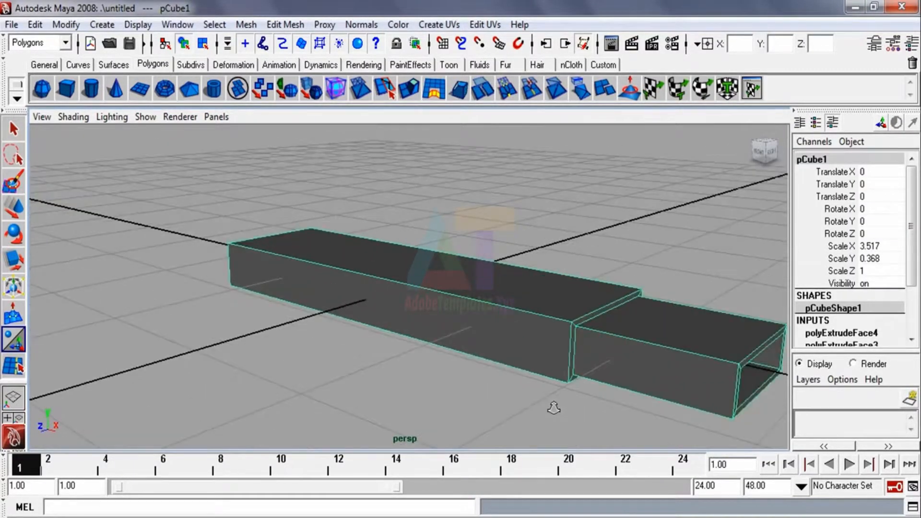
{"action": "left_click_drag", "start_coordinate": [529, 356], "coordinate": [510, 344], "text": "alt"}
{"action": "right_click_drag", "start_coordinate": [559, 384], "coordinate": [501, 355], "text": "alt"}
{"action": "left_click_drag", "start_coordinate": [501, 355], "coordinate": [458, 317], "text": "alt"}
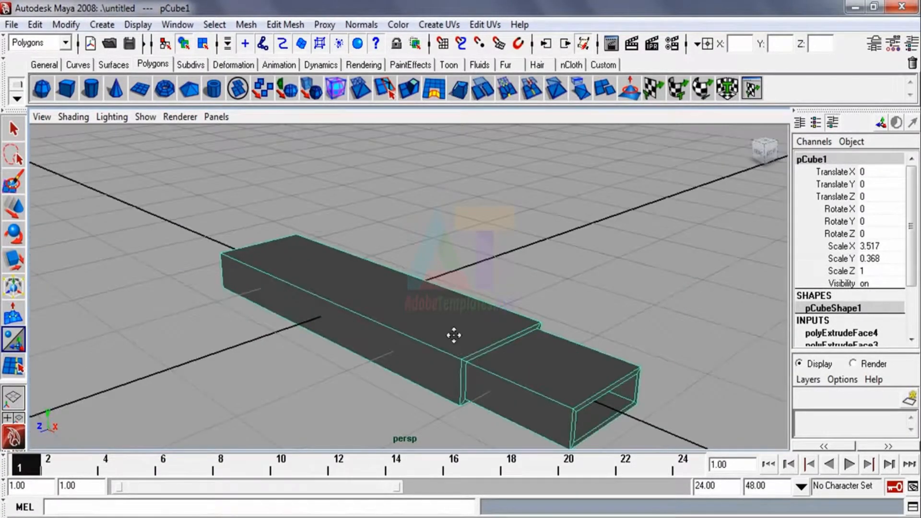
{"action": "right_click_drag", "start_coordinate": [454, 335], "coordinate": [415, 290], "text": "alt"}
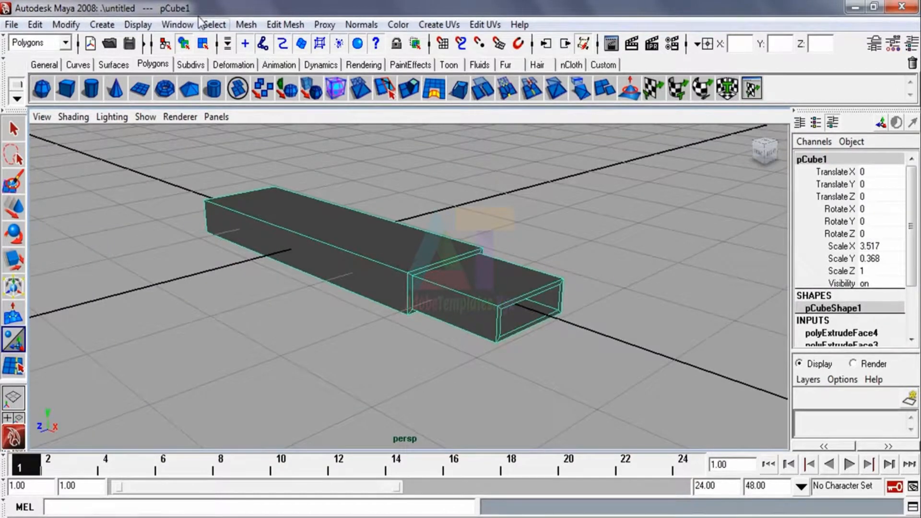
Try Smooth on the whole bar mesh and undo it.
{"action": "left_click", "coordinate": [246, 24]}
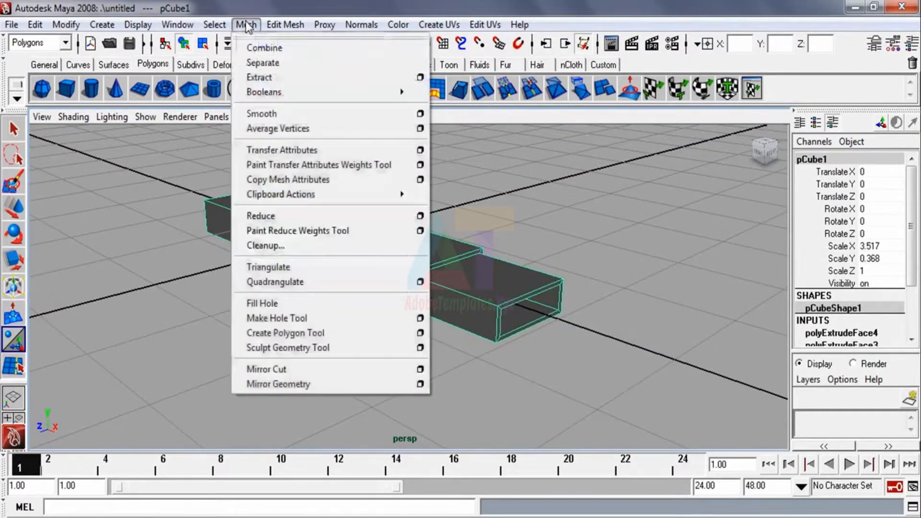
{"action": "left_click", "coordinate": [271, 113]}
{"action": "left_click", "coordinate": [600, 215]}
{"action": "mouse_move", "coordinate": [361, 270]}
{"action": "left_mouse_down", "text": "alt"}
{"action": "mouse_move", "coordinate": [198, 278]}
{"action": "mouse_move", "coordinate": [333, 296]}
{"action": "mouse_move", "coordinate": [329, 278]}
{"action": "mouse_move", "coordinate": [362, 277]}
{"action": "left_mouse_up", "text": "alt"}
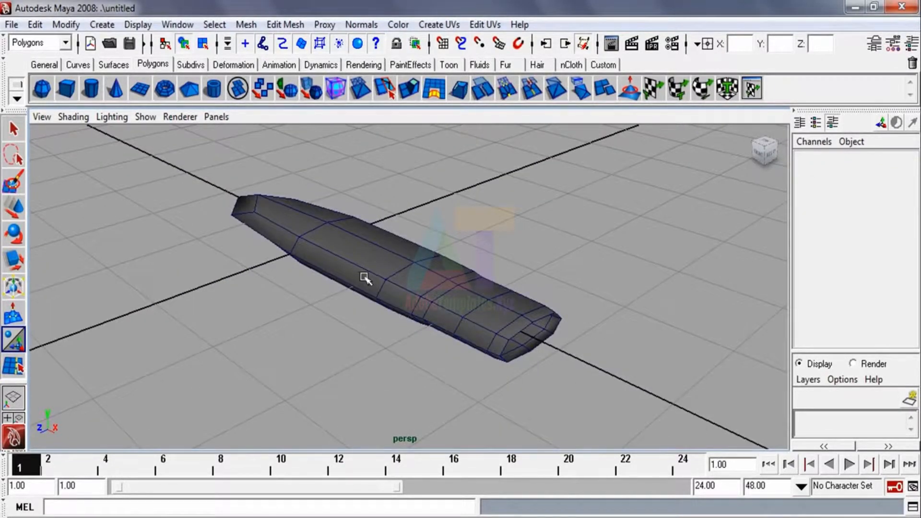
{"action": "left_click", "coordinate": [364, 276]}
{"action": "key", "text": "ctrl+z"}
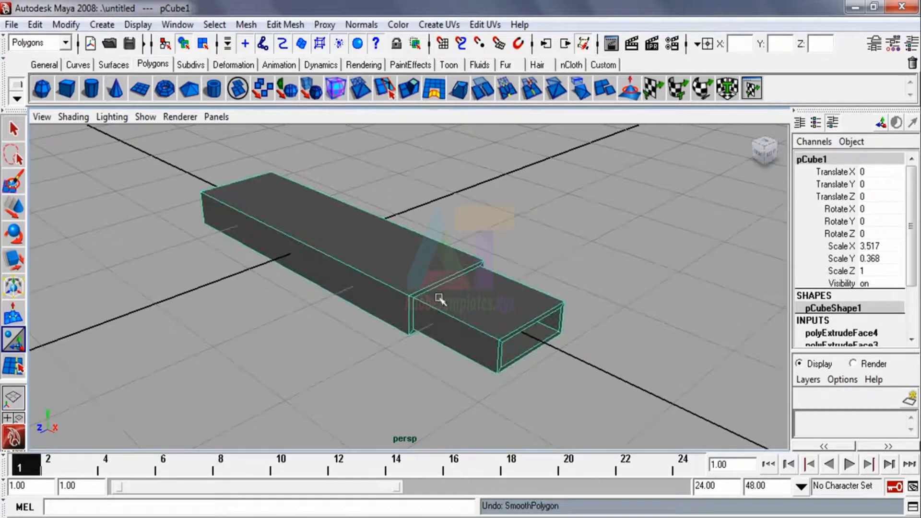
Try the Offset Edge Loop Tool on the bar's long upper edge, undo the offset loops and leave the tool.
{"action": "left_click", "coordinate": [267, 298]}
{"action": "left_click_drag", "start_coordinate": [267, 298], "coordinate": [241, 267], "text": "alt"}
{"action": "left_click", "coordinate": [286, 25]}
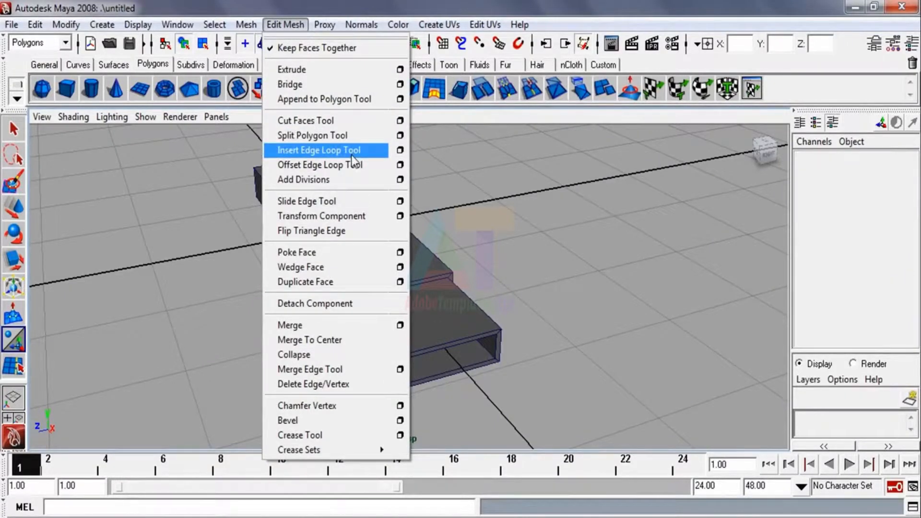
{"action": "left_click", "coordinate": [596, 259]}
{"action": "left_click_drag", "start_coordinate": [184, 291], "coordinate": [313, 280], "text": "alt"}
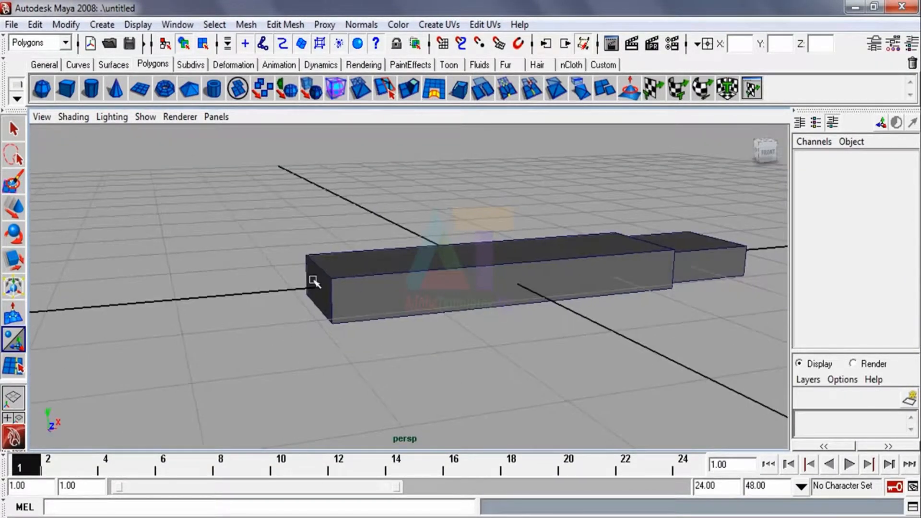
{"action": "left_click", "coordinate": [278, 25]}
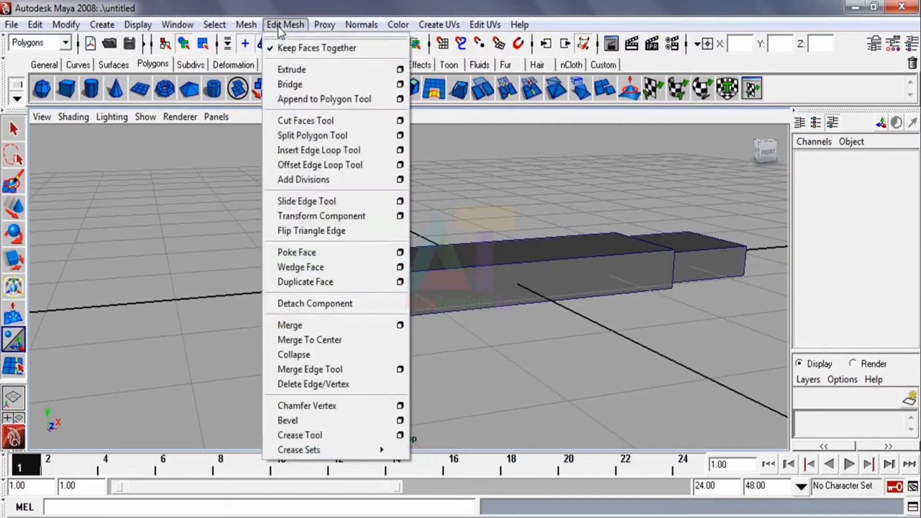
{"action": "left_click", "coordinate": [324, 165]}
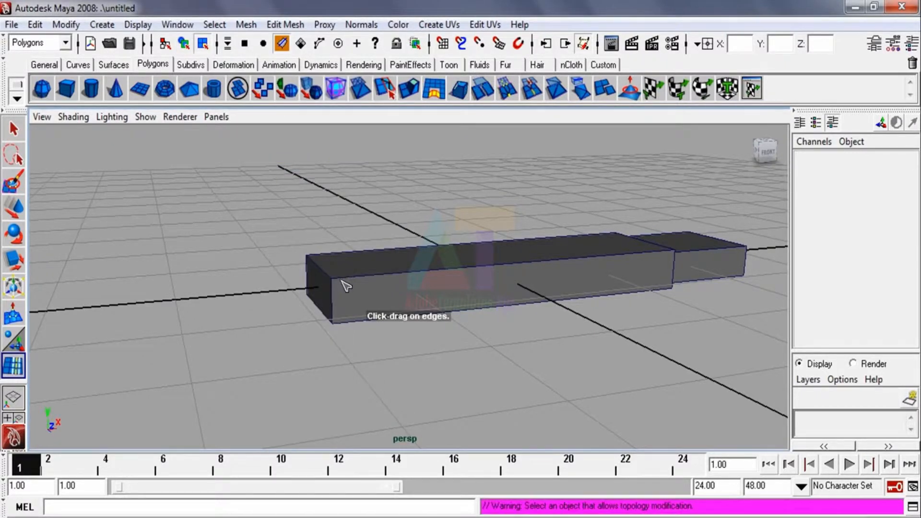
{"action": "left_click", "coordinate": [342, 281]}
{"action": "left_click_drag", "start_coordinate": [341, 280], "coordinate": [350, 286]}
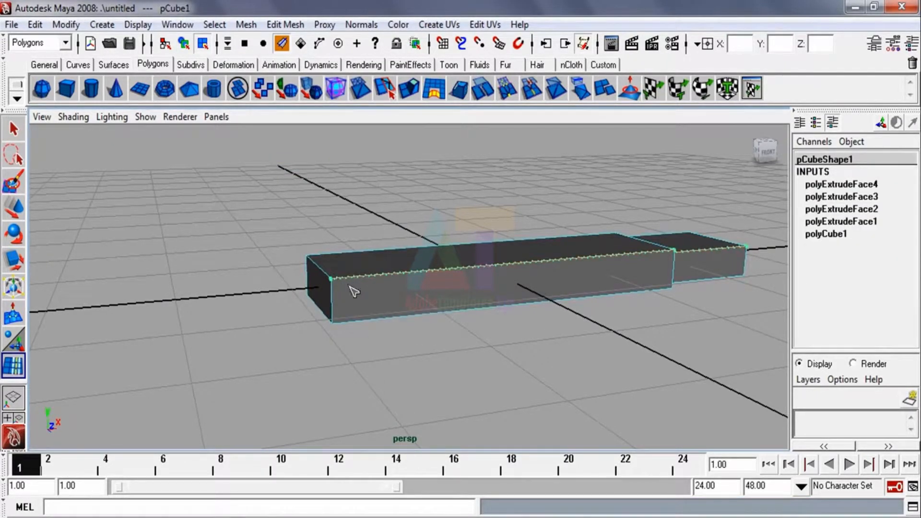
{"action": "left_click_drag", "start_coordinate": [372, 324], "coordinate": [377, 350]}
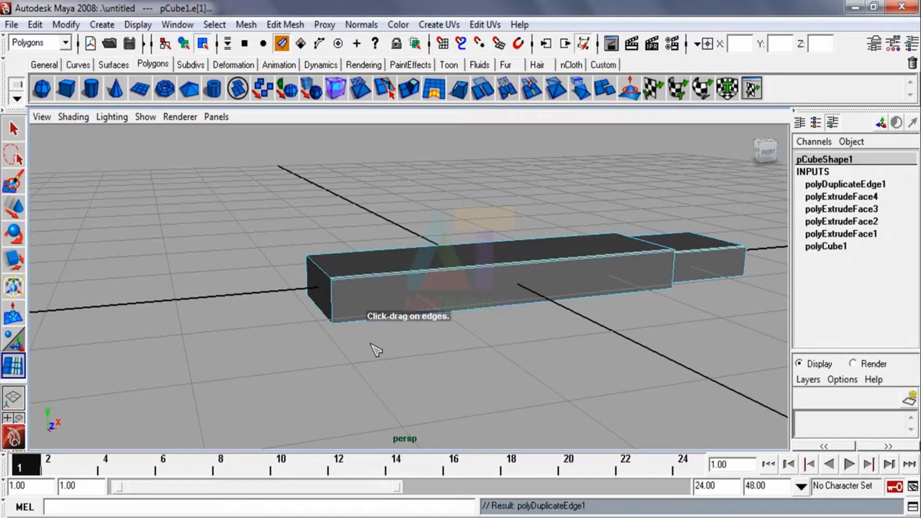
{"action": "key", "text": "ctrl+z"}
{"action": "left_click", "coordinate": [13, 129]}
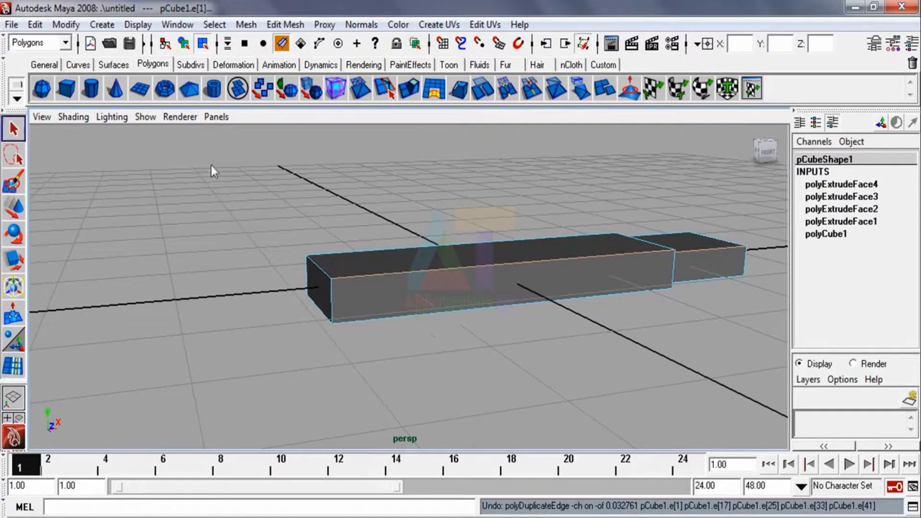
Insert edge loops close to the step between the two sections, one on the wide bar and one on the narrower section.
{"action": "left_click", "coordinate": [489, 208]}
{"action": "left_click_drag", "start_coordinate": [490, 208], "coordinate": [416, 216], "text": "alt"}
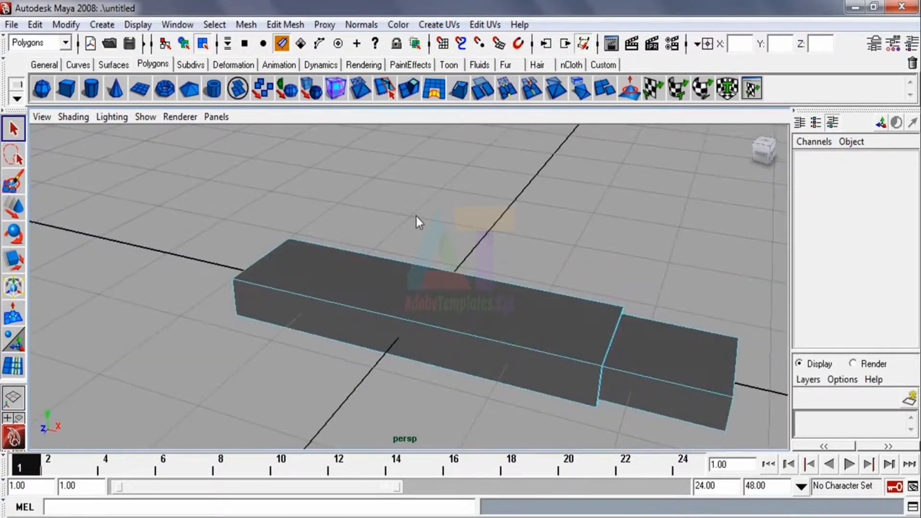
{"action": "key", "text": "F8"}
{"action": "left_click_drag", "start_coordinate": [437, 308], "coordinate": [413, 292], "text": "alt"}
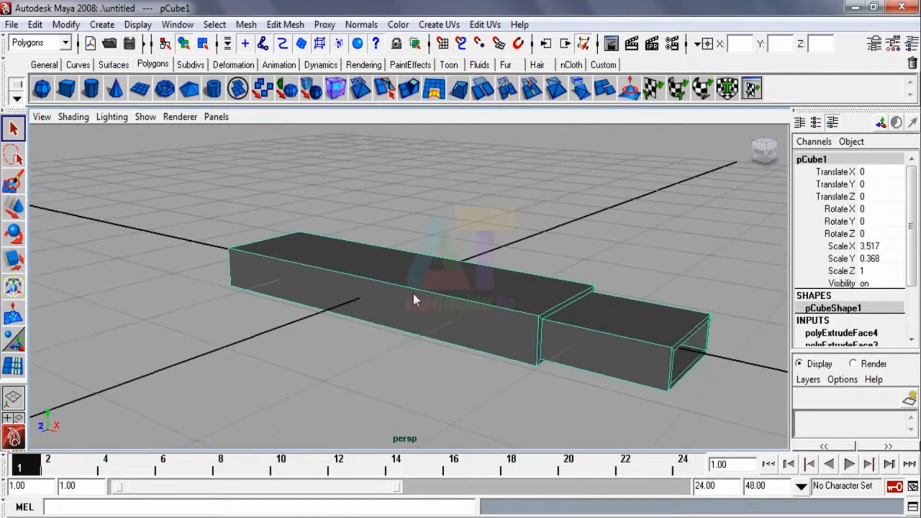
{"action": "left_click", "coordinate": [280, 28]}
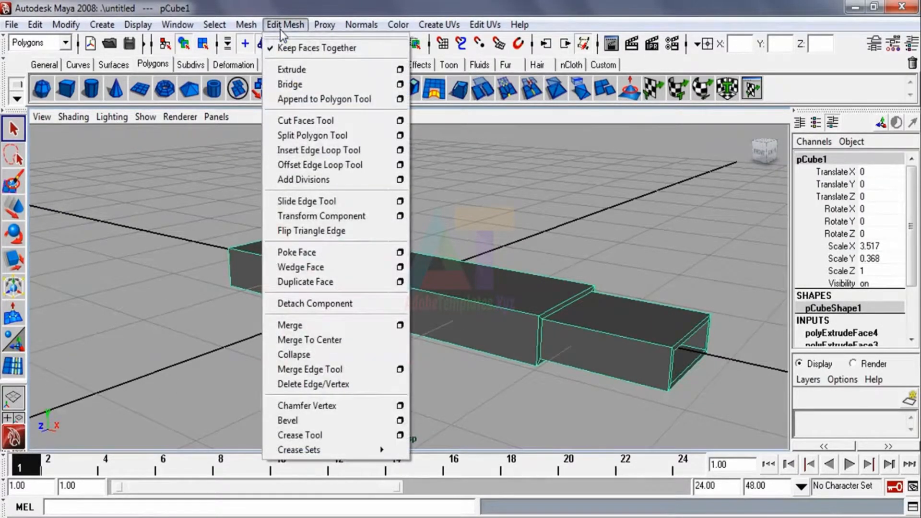
{"action": "left_click", "coordinate": [320, 150]}
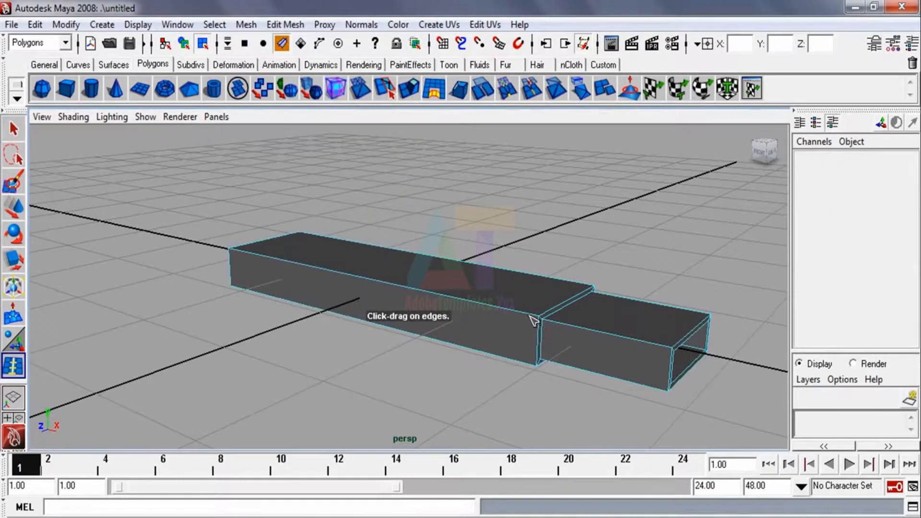
{"action": "left_click_drag", "start_coordinate": [532, 317], "coordinate": [537, 321]}
{"action": "left_click_drag", "start_coordinate": [477, 308], "coordinate": [573, 323], "text": "alt"}
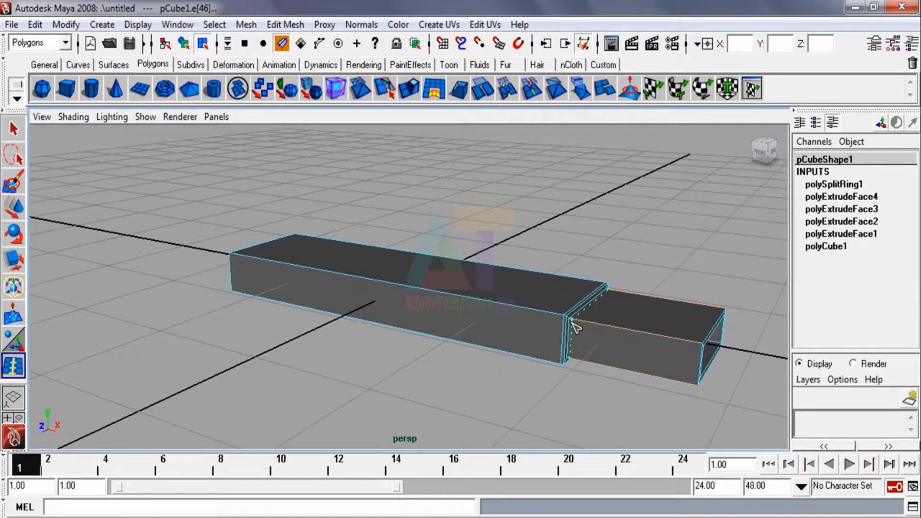
{"action": "left_click_drag", "start_coordinate": [572, 323], "coordinate": [572, 324]}
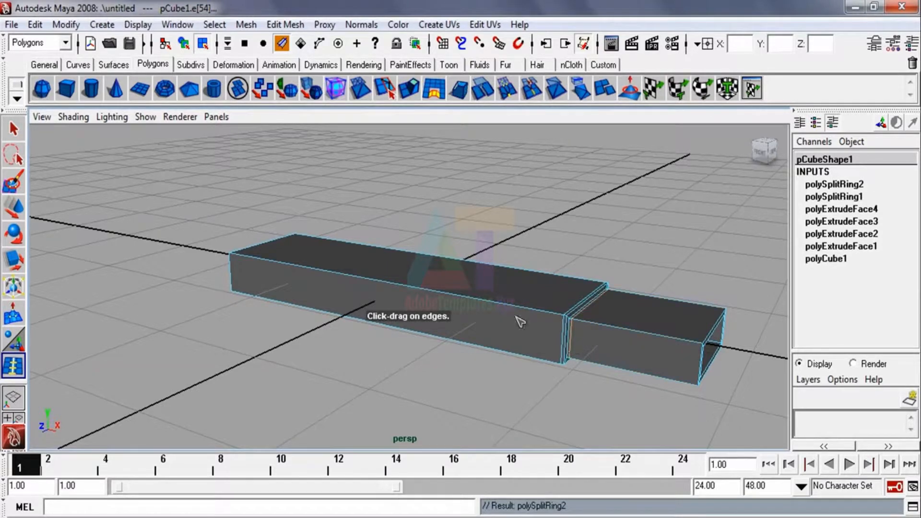
Insert another edge loop around the shoulder face between the two sections and one around the open end.
{"action": "right_click_drag", "start_coordinate": [571, 377], "coordinate": [619, 347], "text": "alt"}
{"action": "left_click_drag", "start_coordinate": [622, 350], "coordinate": [461, 320], "text": "alt"}
{"action": "left_click", "coordinate": [438, 349]}
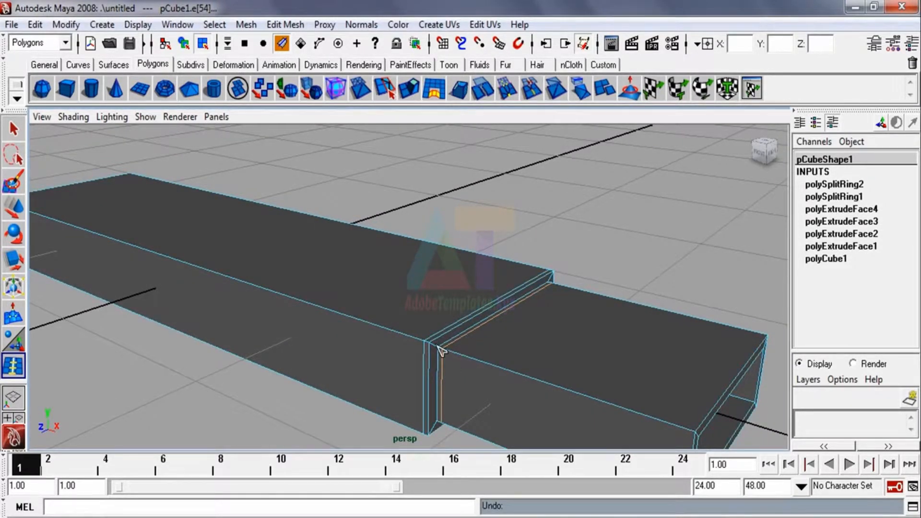
{"action": "left_click", "coordinate": [438, 351]}
{"action": "left_click_drag", "start_coordinate": [436, 346], "coordinate": [435, 346]}
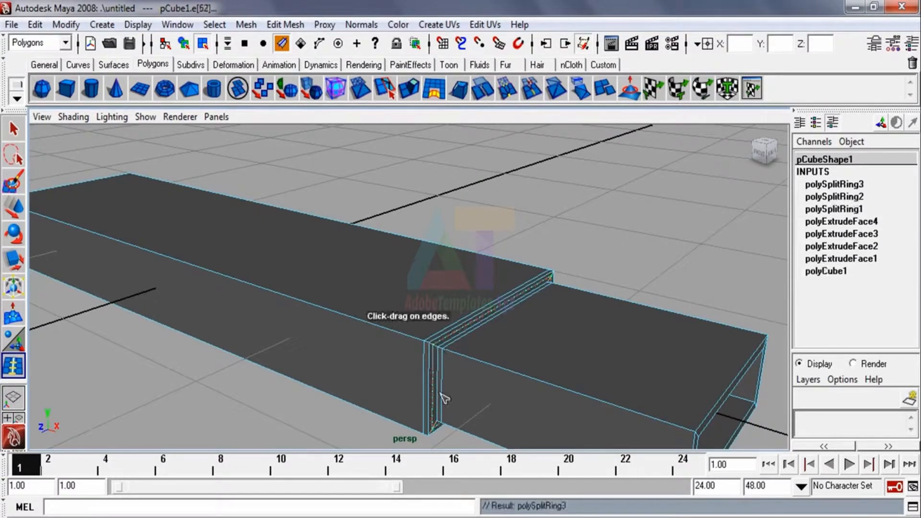
{"action": "right_click_drag", "start_coordinate": [623, 370], "coordinate": [583, 332], "text": "alt"}
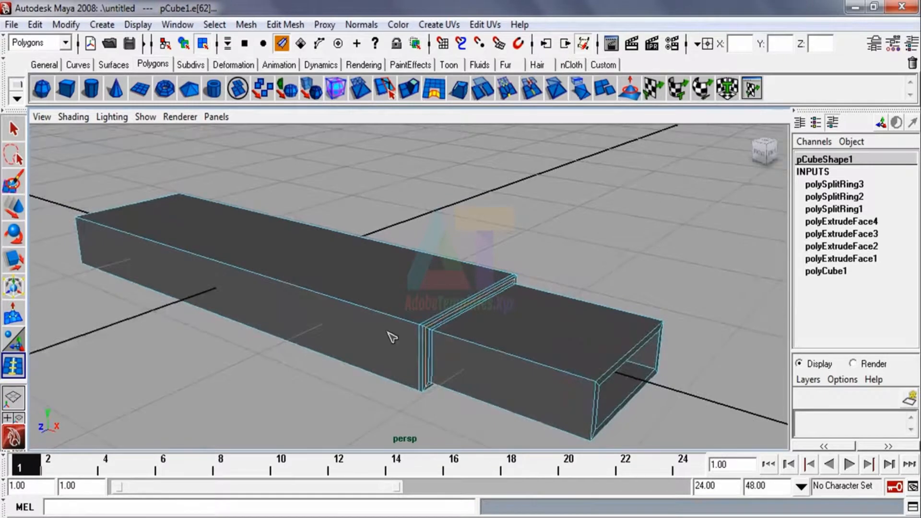
{"action": "left_click", "coordinate": [597, 384]}
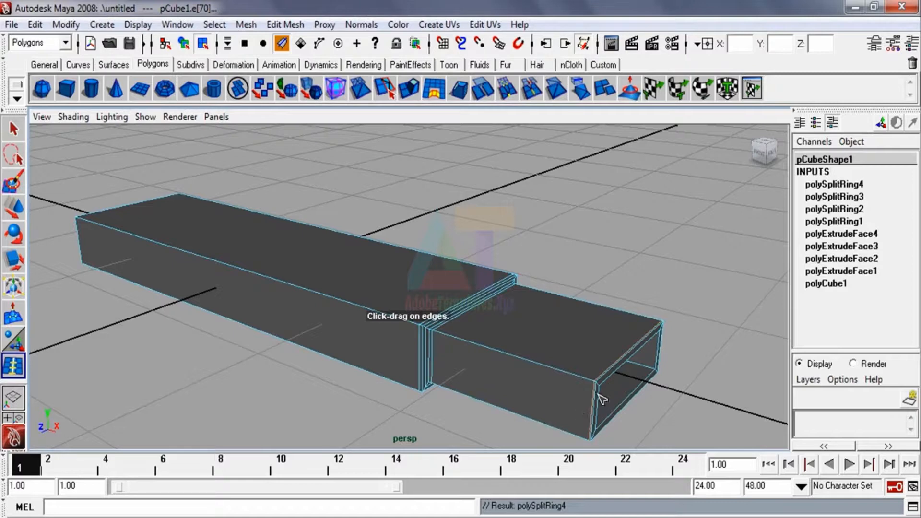
Insert edge loops on the rim face of the open end, close to its outer and inner edges.
{"action": "left_click_drag", "start_coordinate": [535, 371], "coordinate": [503, 350], "text": "alt"}
{"action": "right_click_drag", "start_coordinate": [365, 226], "coordinate": [418, 301], "text": "alt"}
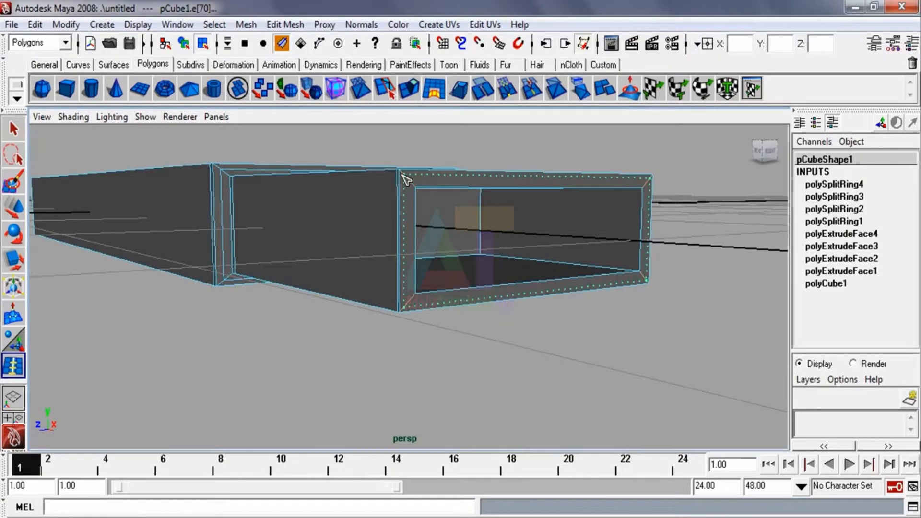
{"action": "left_click_drag", "start_coordinate": [405, 179], "coordinate": [415, 188]}
{"action": "left_click_drag", "start_coordinate": [608, 235], "coordinate": [636, 263], "text": "alt"}
{"action": "middle_click_drag", "start_coordinate": [639, 244], "coordinate": [463, 161], "text": "alt"}
{"action": "right_click_drag", "start_coordinate": [505, 214], "coordinate": [521, 234], "text": "alt"}
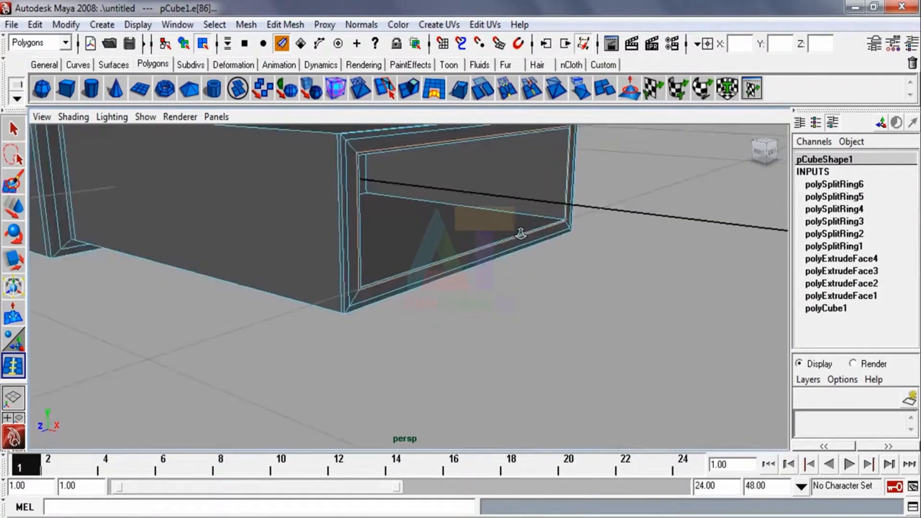
Insert edge loops inside the hollow, one just behind the opening and one close to its back wall.
{"action": "left_click_drag", "start_coordinate": [552, 218], "coordinate": [566, 222]}
{"action": "left_click_drag", "start_coordinate": [366, 309], "coordinate": [350, 228], "text": "alt"}
{"action": "left_click_drag", "start_coordinate": [298, 286], "coordinate": [273, 254], "text": "alt"}
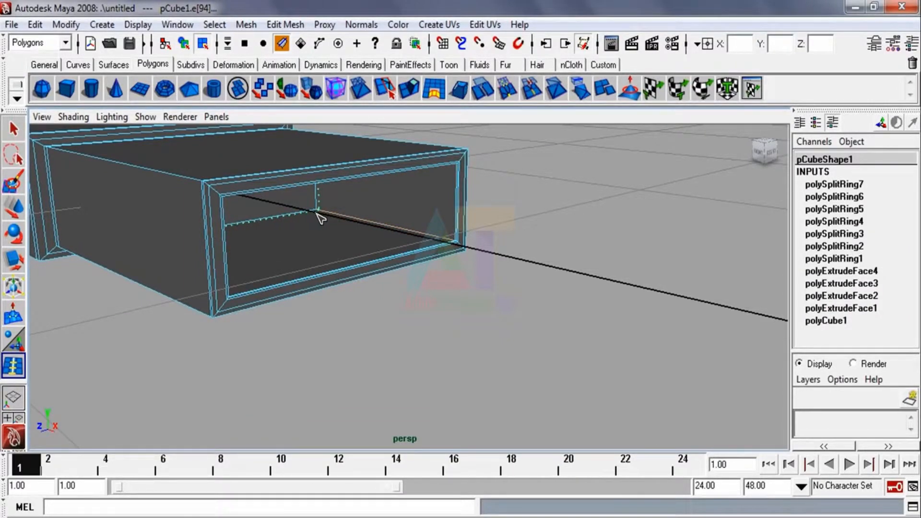
{"action": "left_click", "coordinate": [319, 255]}
{"action": "left_click_drag", "start_coordinate": [298, 231], "coordinate": [238, 241], "text": "alt"}
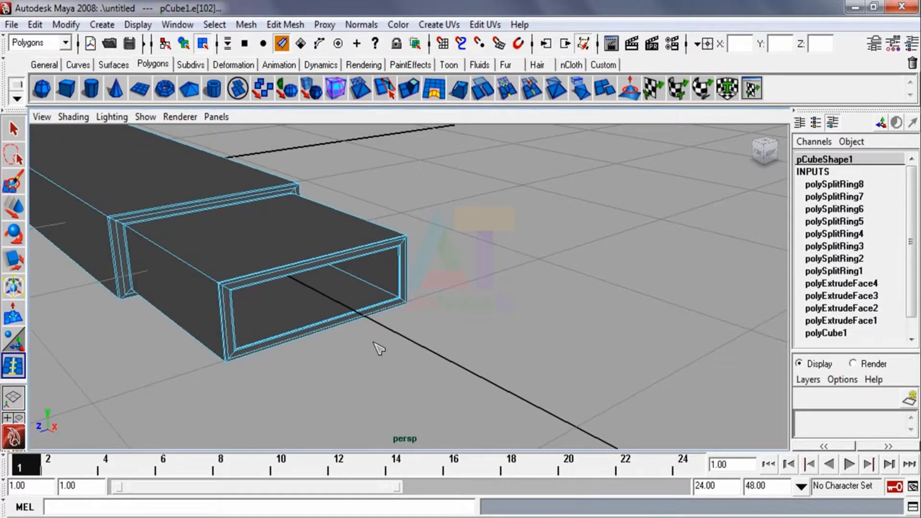
Insert an edge loop close to the bar's closed end, leave the tool and return to object mode.
{"action": "left_click_drag", "start_coordinate": [379, 349], "coordinate": [348, 271], "text": "alt"}
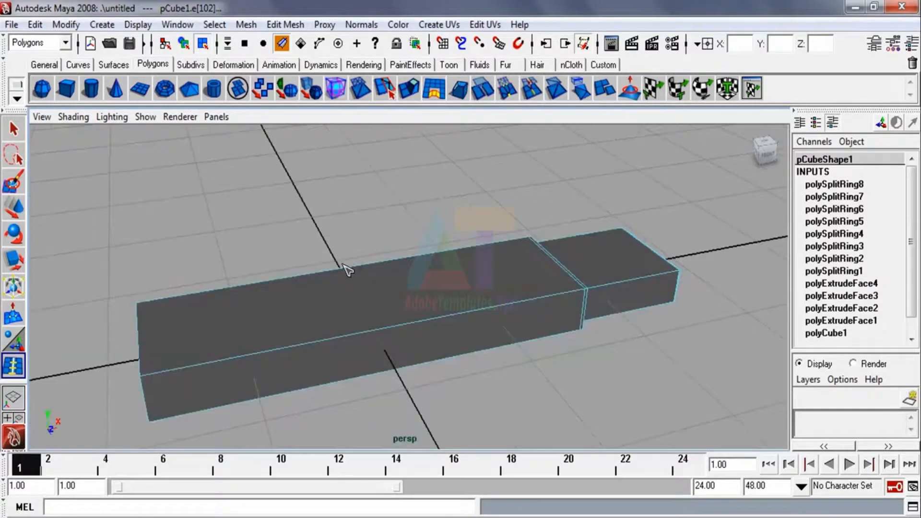
{"action": "left_click_drag", "start_coordinate": [319, 298], "coordinate": [444, 265], "text": "alt"}
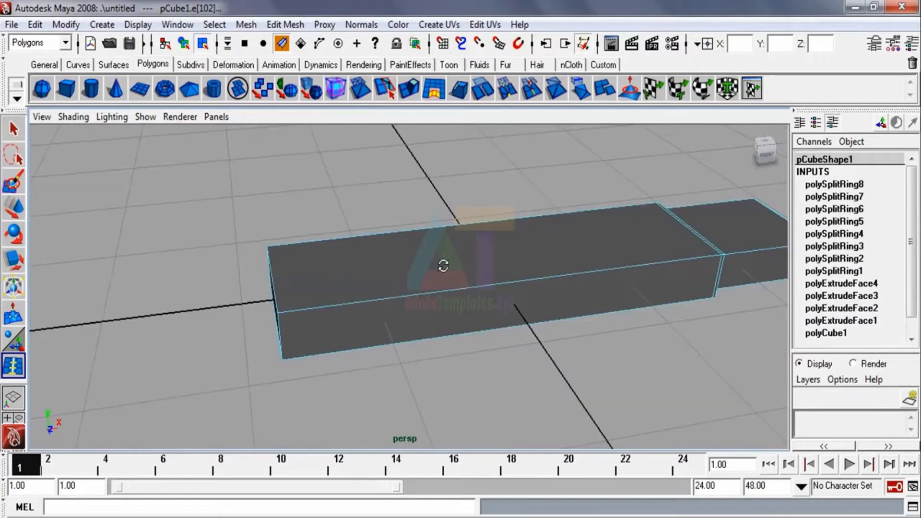
{"action": "left_click_drag", "start_coordinate": [284, 312], "coordinate": [283, 316]}
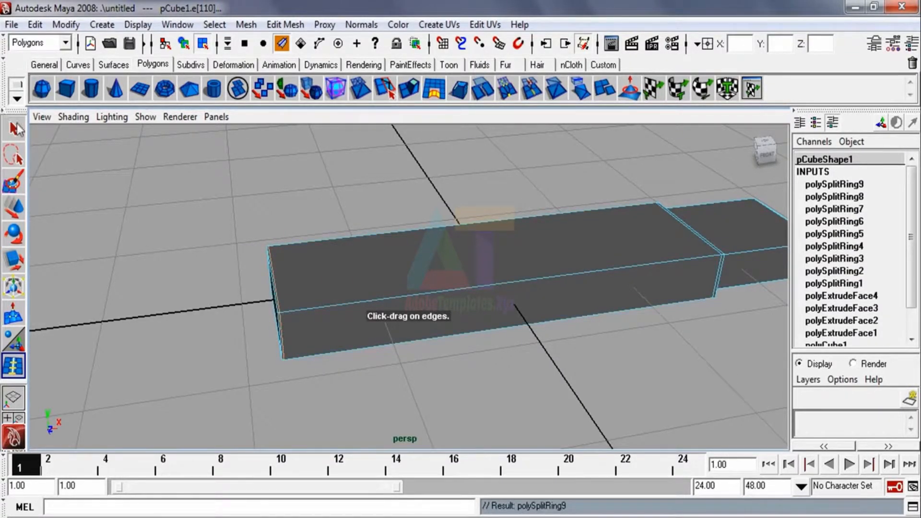
{"action": "left_click", "coordinate": [13, 129]}
{"action": "left_click", "coordinate": [98, 192]}
{"action": "key", "text": "F8"}
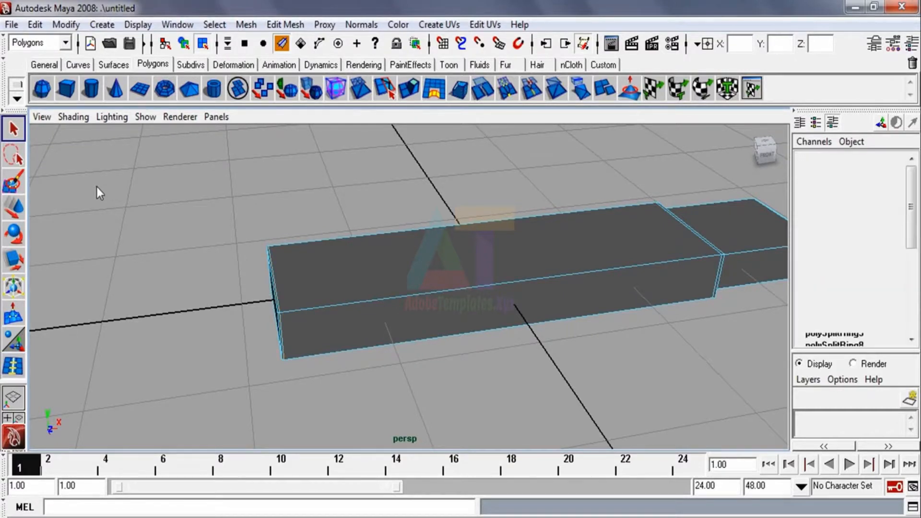
Try Smooth on the whole bar with its new edge loops and undo it.
{"action": "left_click", "coordinate": [96, 187]}
{"action": "left_click", "coordinate": [390, 294]}
{"action": "scroll", "coordinate": [413, 257], "scroll_direction": "down", "scroll_amount": 5}
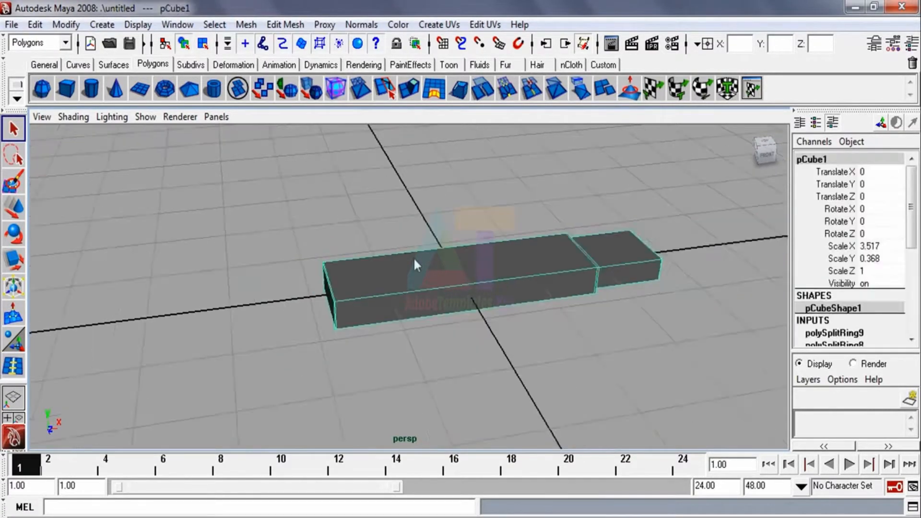
{"action": "mouse_move", "coordinate": [413, 257]}
{"action": "left_mouse_down", "text": "alt"}
{"action": "mouse_move", "coordinate": [363, 266]}
{"action": "mouse_move", "coordinate": [408, 266]}
{"action": "left_mouse_up", "text": "alt"}
{"action": "scroll", "coordinate": [315, 261], "scroll_direction": "up", "scroll_amount": 4}
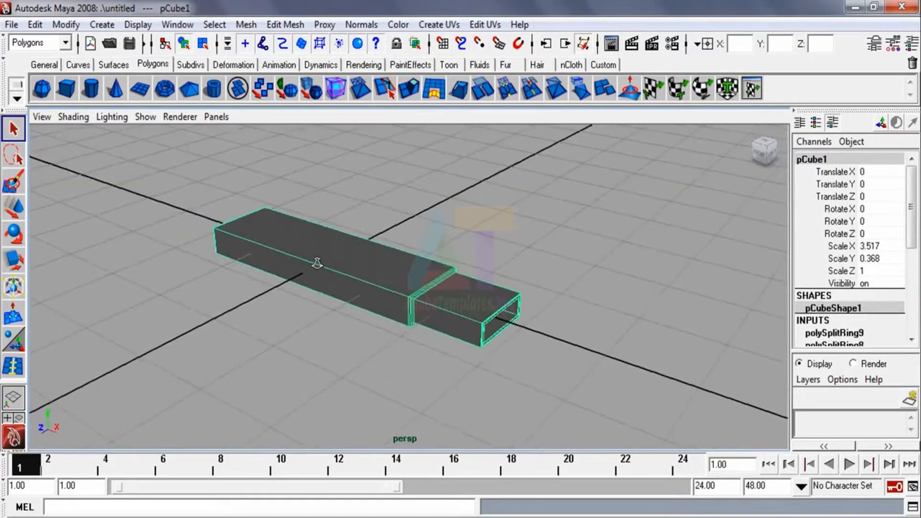
{"action": "left_click", "coordinate": [245, 25]}
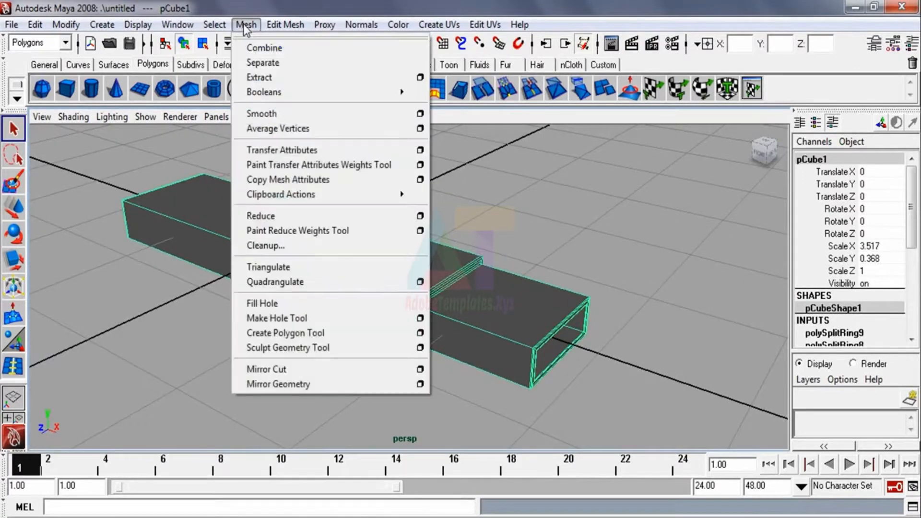
{"action": "left_click", "coordinate": [281, 117]}
{"action": "left_click", "coordinate": [404, 189]}
{"action": "mouse_move", "coordinate": [375, 268]}
{"action": "left_mouse_down", "text": "alt"}
{"action": "mouse_move", "coordinate": [330, 256]}
{"action": "mouse_move", "coordinate": [353, 249]}
{"action": "mouse_move", "coordinate": [321, 247]}
{"action": "mouse_move", "coordinate": [481, 267]}
{"action": "mouse_move", "coordinate": [511, 251]}
{"action": "mouse_move", "coordinate": [387, 266]}
{"action": "left_mouse_up", "text": "alt"}
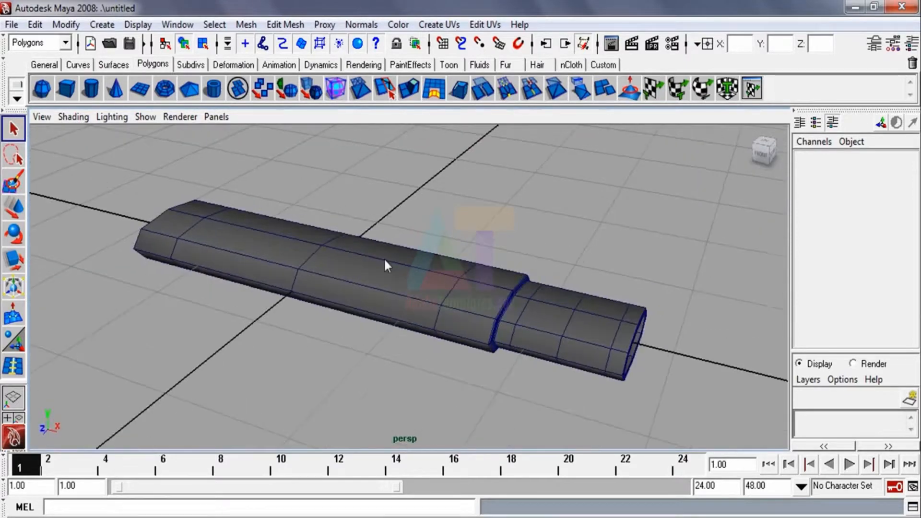
{"action": "left_click", "coordinate": [385, 261]}
{"action": "key", "text": "ctrl+z"}
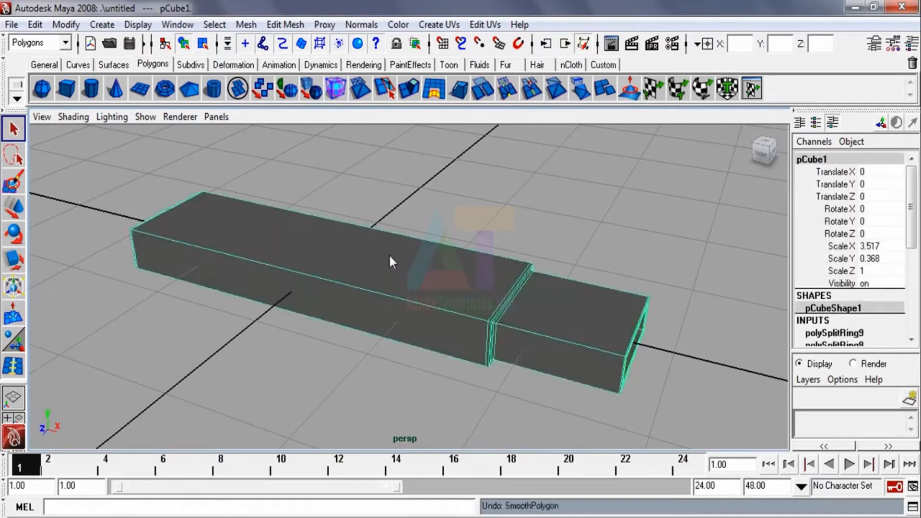
Insert lengthwise edge loops close to the bar's long upper edges with the Insert Edge Loop Tool.
{"action": "left_click", "coordinate": [541, 205]}
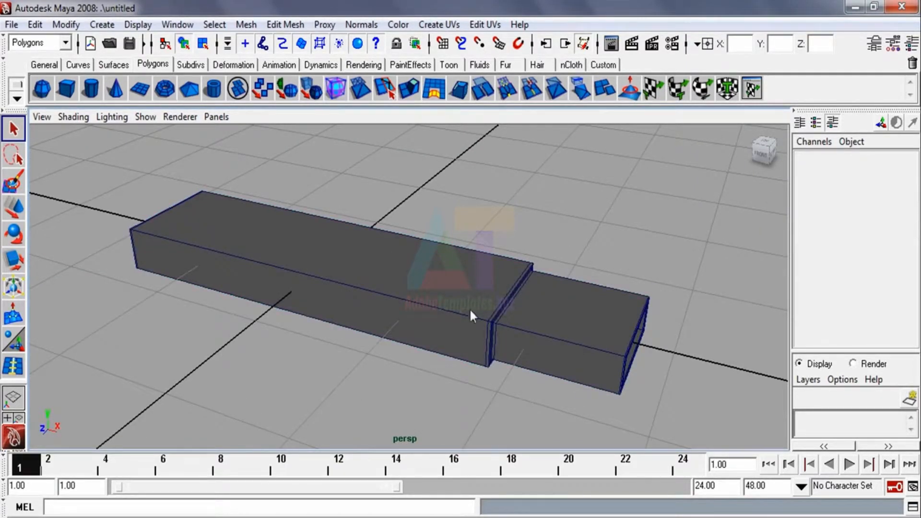
{"action": "left_click", "coordinate": [16, 370]}
{"action": "left_click_drag", "start_coordinate": [405, 277], "coordinate": [378, 275], "text": "alt"}
{"action": "right_click_drag", "start_coordinate": [334, 334], "coordinate": [375, 364], "text": "alt"}
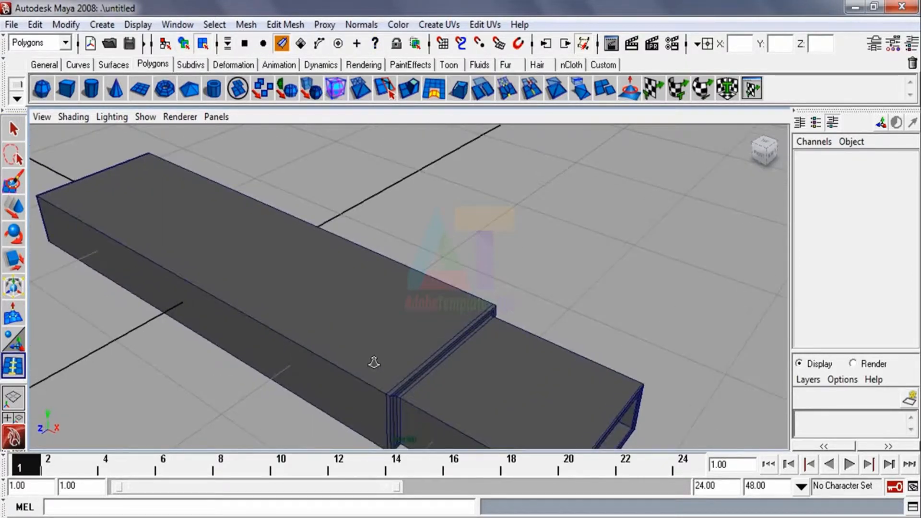
{"action": "left_click", "coordinate": [393, 389]}
{"action": "left_click_drag", "start_coordinate": [395, 390], "coordinate": [392, 404]}
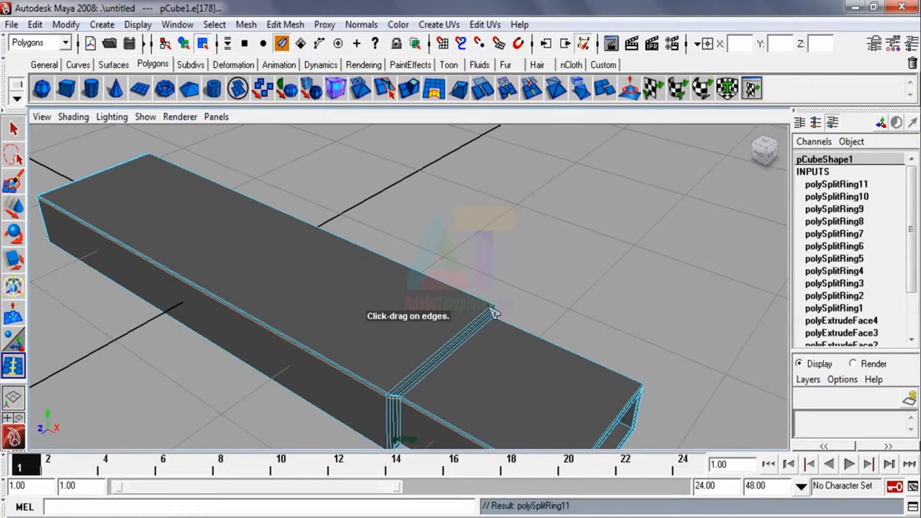
{"action": "left_click_drag", "start_coordinate": [494, 312], "coordinate": [494, 308]}
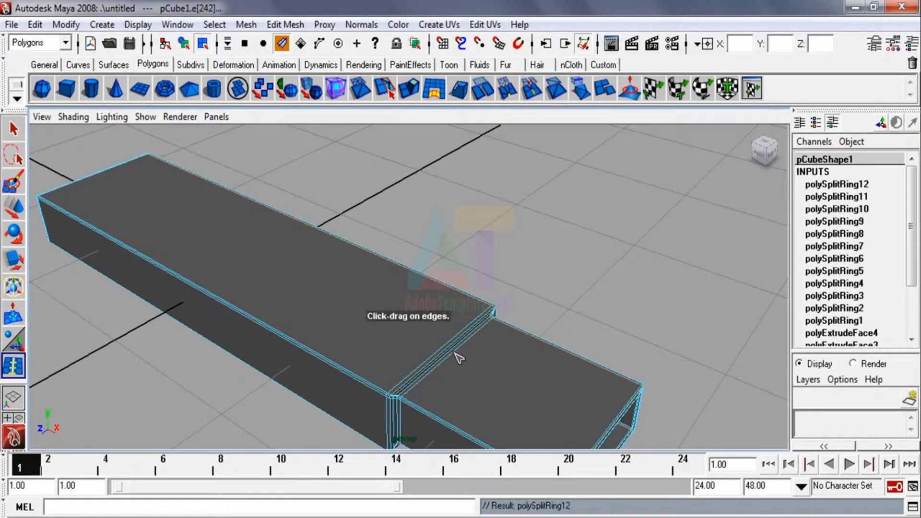
Insert lengthwise edge loops along the bar's opposite side and close to its lower edges, including one on the underside, and leave the tool.
{"action": "left_click_drag", "start_coordinate": [408, 338], "coordinate": [305, 317], "text": "alt"}
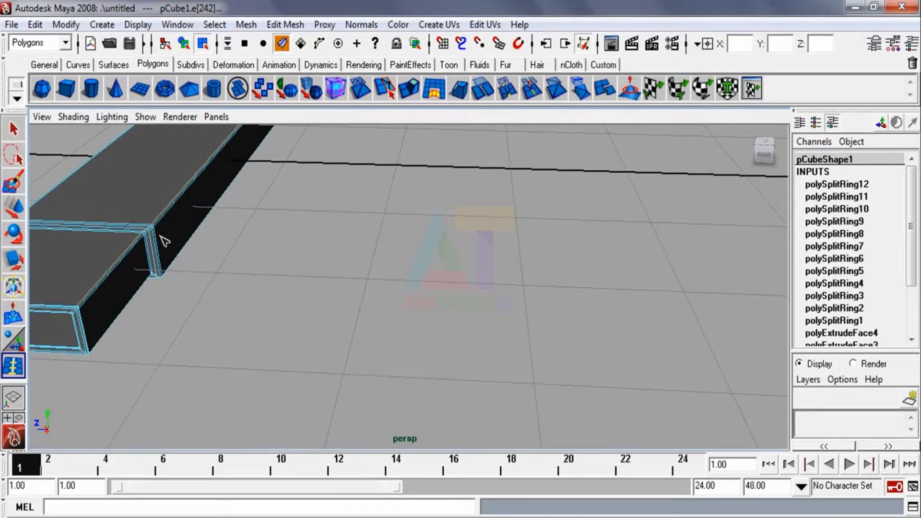
{"action": "left_click_drag", "start_coordinate": [161, 239], "coordinate": [159, 234]}
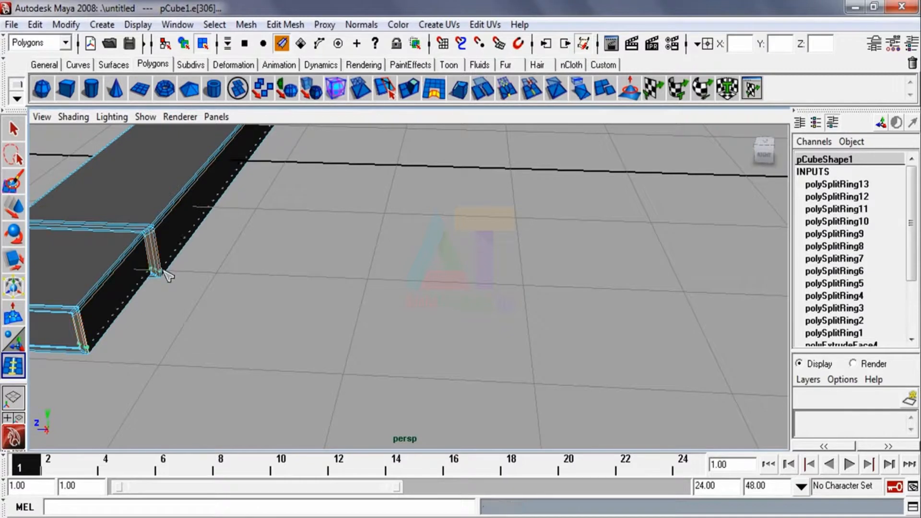
{"action": "left_click_drag", "start_coordinate": [166, 275], "coordinate": [301, 299]}
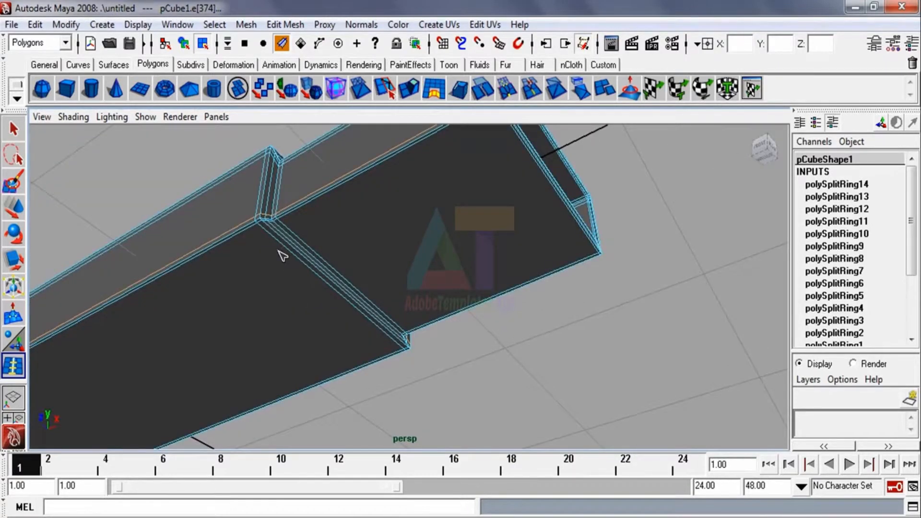
{"action": "left_click_drag", "start_coordinate": [267, 229], "coordinate": [261, 232]}
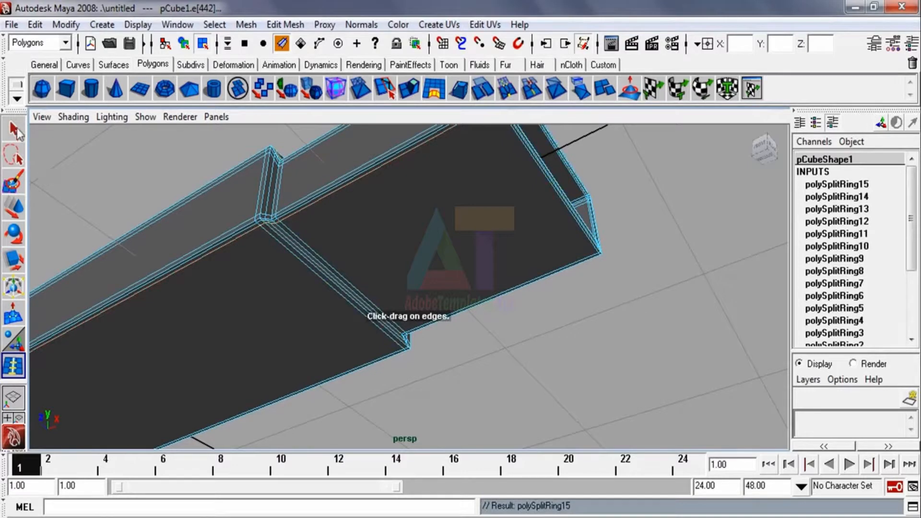
{"action": "left_click", "coordinate": [13, 129]}
{"action": "left_click", "coordinate": [142, 203]}
Return to object mode and apply Smooth to the whole bar mesh.
{"action": "scroll", "coordinate": [235, 226], "scroll_direction": "down", "scroll_amount": 5}
{"action": "left_click_drag", "start_coordinate": [277, 278], "coordinate": [279, 355], "text": "alt"}
{"action": "scroll", "coordinate": [263, 275], "scroll_direction": "down", "scroll_amount": 3}
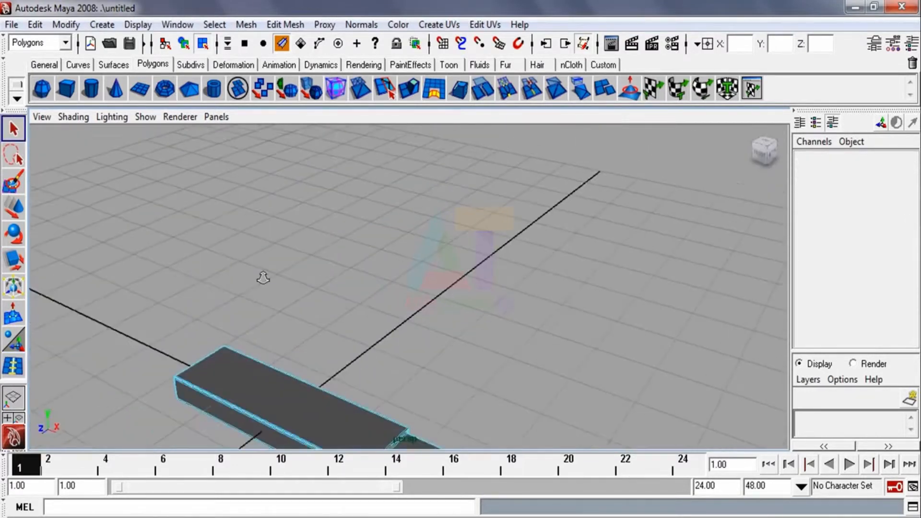
{"action": "middle_click_drag", "start_coordinate": [346, 377], "coordinate": [356, 268], "text": "alt"}
{"action": "left_click_drag", "start_coordinate": [356, 267], "coordinate": [337, 284], "text": "alt"}
{"action": "right_click_drag", "start_coordinate": [348, 300], "coordinate": [413, 374], "text": "alt"}
{"action": "key", "text": "F8"}
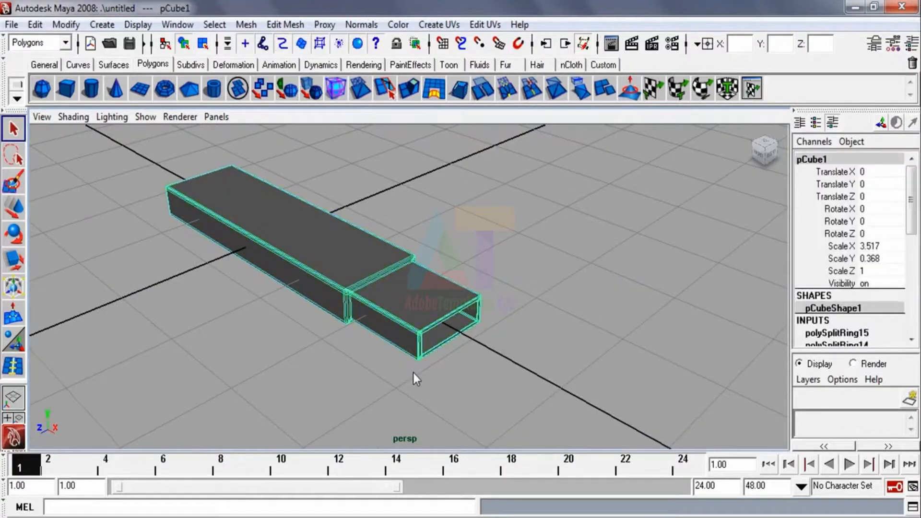
{"action": "left_click", "coordinate": [516, 246]}
{"action": "left_click", "coordinate": [323, 233]}
{"action": "left_click", "coordinate": [246, 24]}
{"action": "left_click", "coordinate": [261, 113]}
{"action": "left_click", "coordinate": [474, 250]}
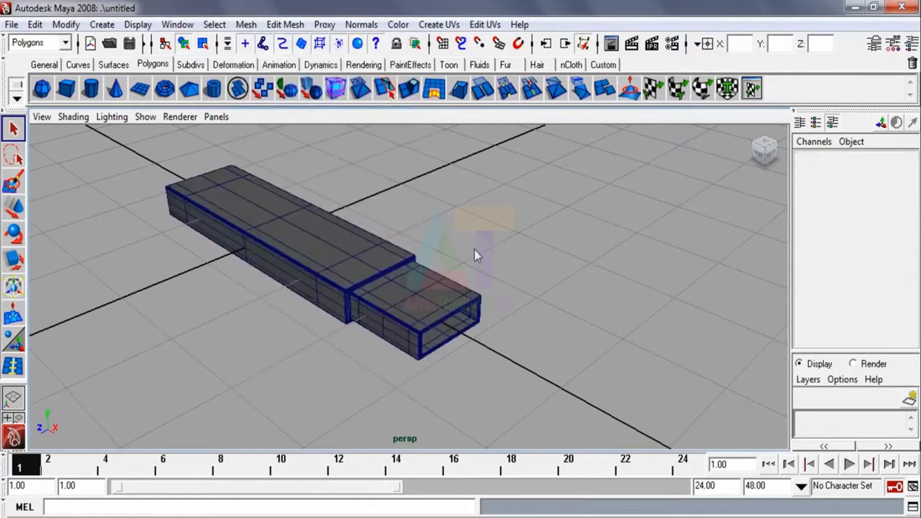
Turn off the wireframe overlay on shaded objects and inspect the smoothed bar.
{"action": "left_click_drag", "start_coordinate": [474, 250], "coordinate": [338, 234], "text": "alt"}
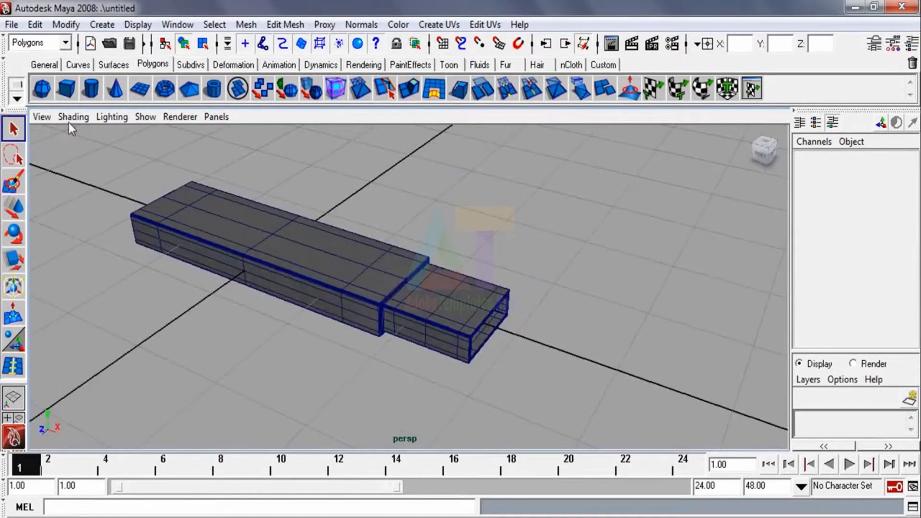
{"action": "left_click", "coordinate": [68, 116]}
{"action": "left_click", "coordinate": [102, 263]}
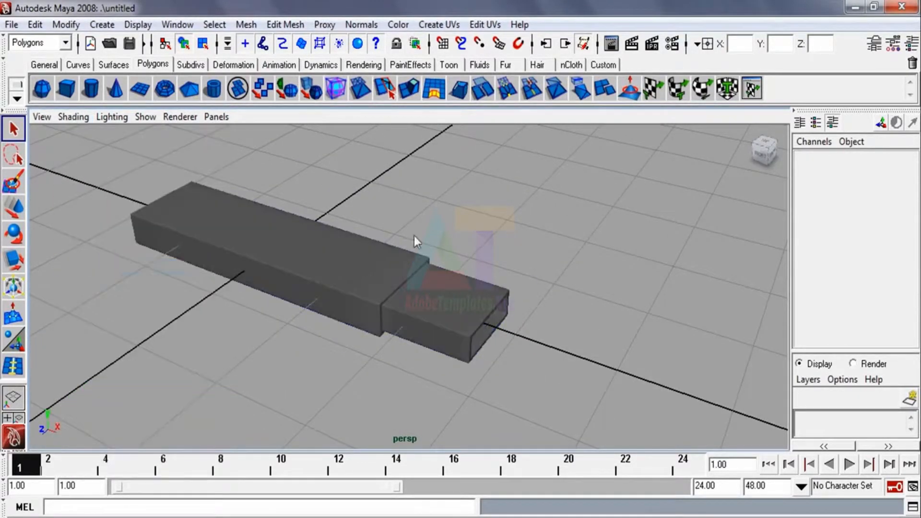
{"action": "left_click_drag", "start_coordinate": [465, 218], "coordinate": [311, 236], "text": "alt"}
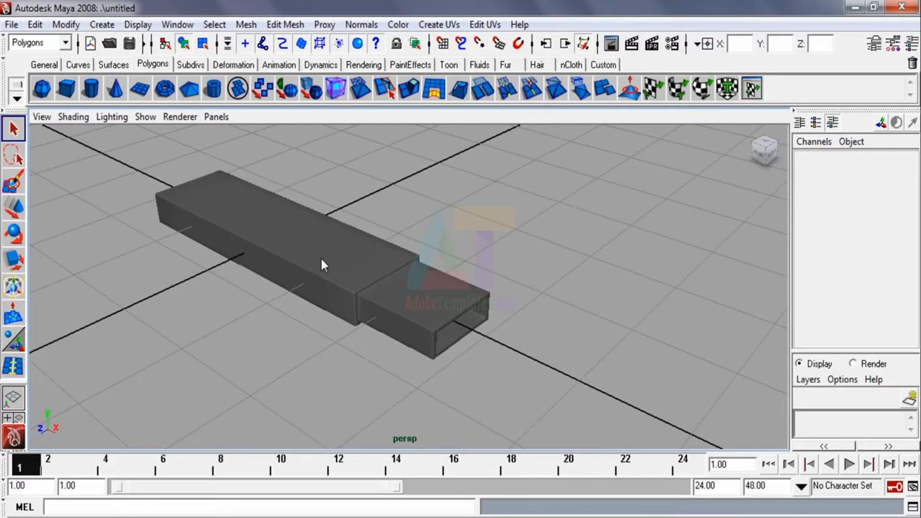
{"action": "left_click_drag", "start_coordinate": [321, 257], "coordinate": [374, 285], "text": "alt"}
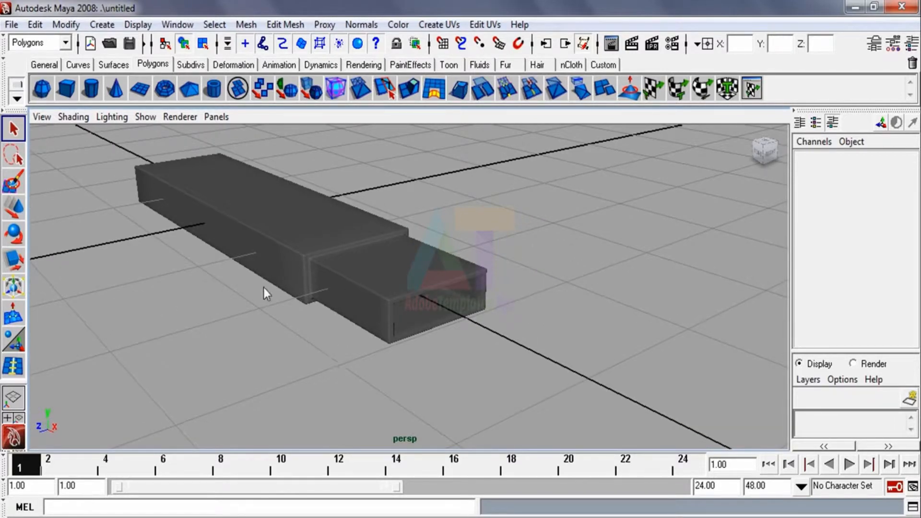
Create a polygon cube flattened to Scale Y 0.03 and placed in the bar's open end at Translate X 2.481.
{"action": "left_click", "coordinate": [67, 96]}
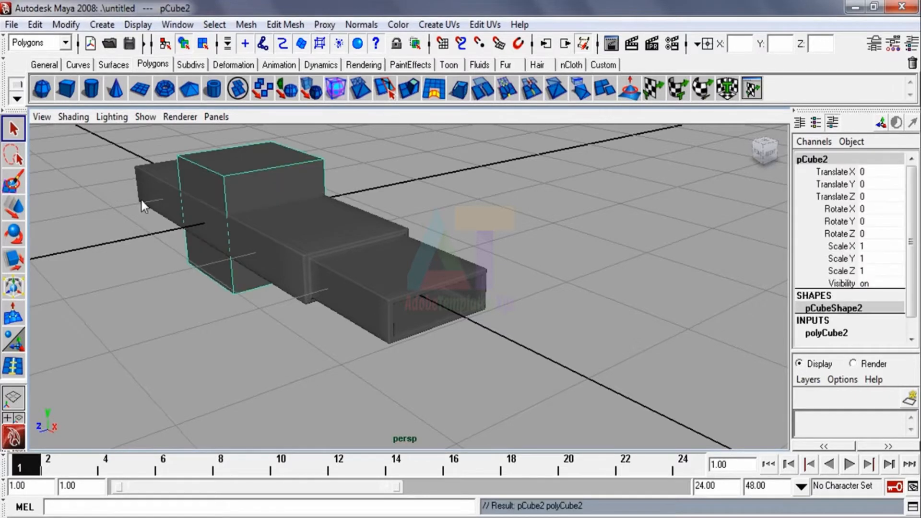
{"action": "left_click", "coordinate": [13, 259]}
{"action": "left_click_drag", "start_coordinate": [247, 144], "coordinate": [442, 340]}
{"action": "left_click", "coordinate": [13, 209]}
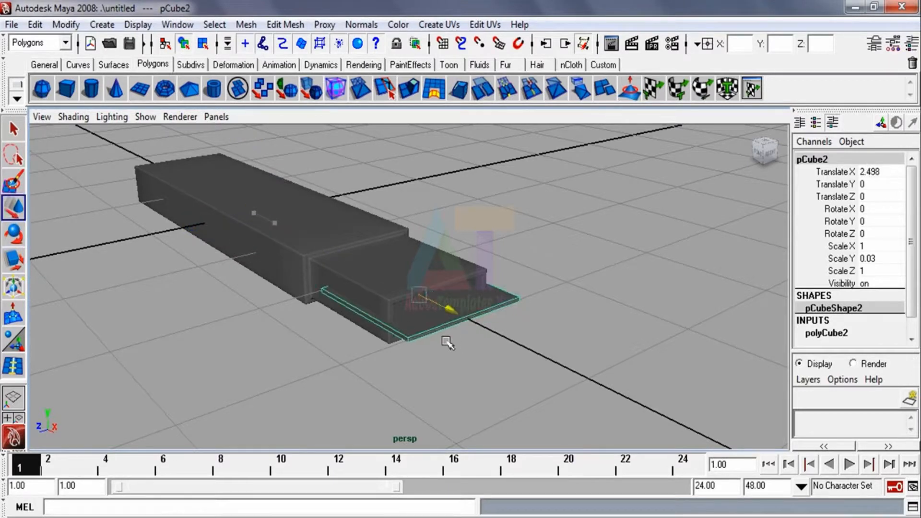
{"action": "left_click_drag", "start_coordinate": [304, 264], "coordinate": [267, 263], "text": "alt"}
Narrow the thin plate to Scale Z 0.808 and shift it to Translate Z 0.019 so it fits the opening.
{"action": "left_click", "coordinate": [13, 260]}
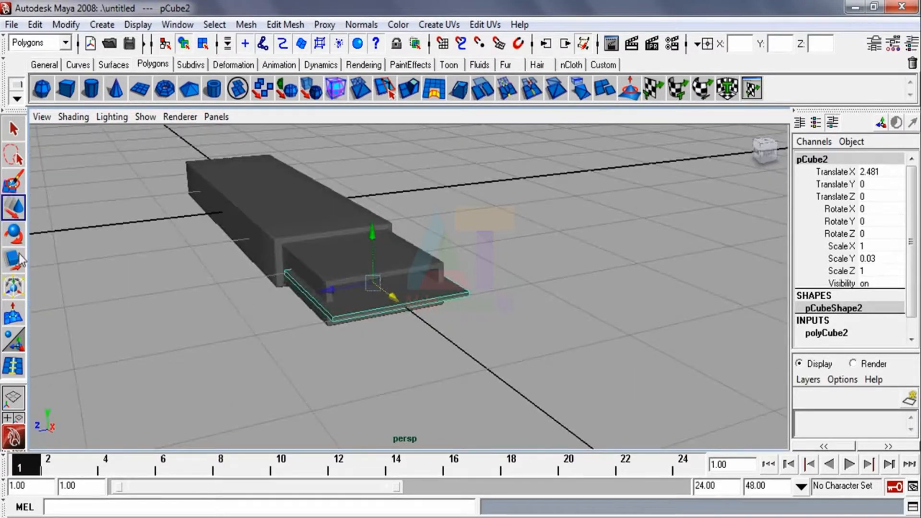
{"action": "left_click_drag", "start_coordinate": [318, 299], "coordinate": [328, 295]}
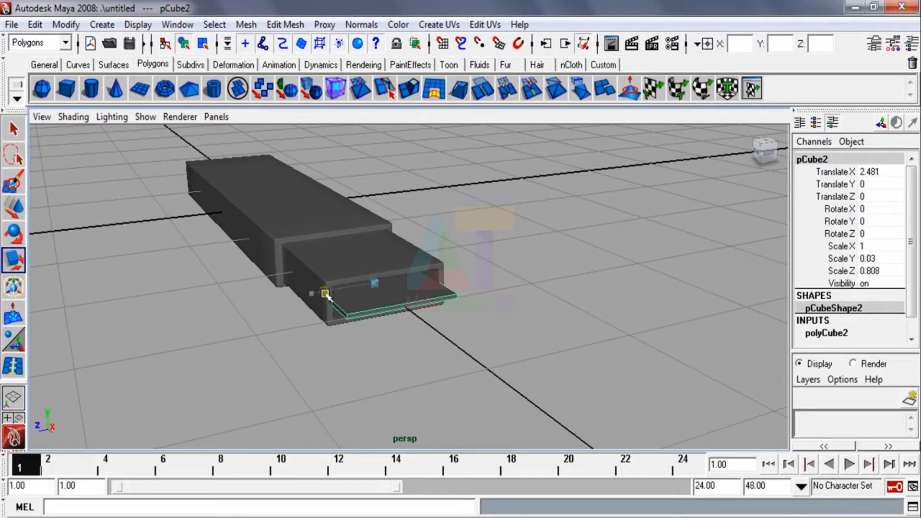
{"action": "left_click_drag", "start_coordinate": [326, 294], "coordinate": [329, 294]}
{"action": "left_click", "coordinate": [17, 214]}
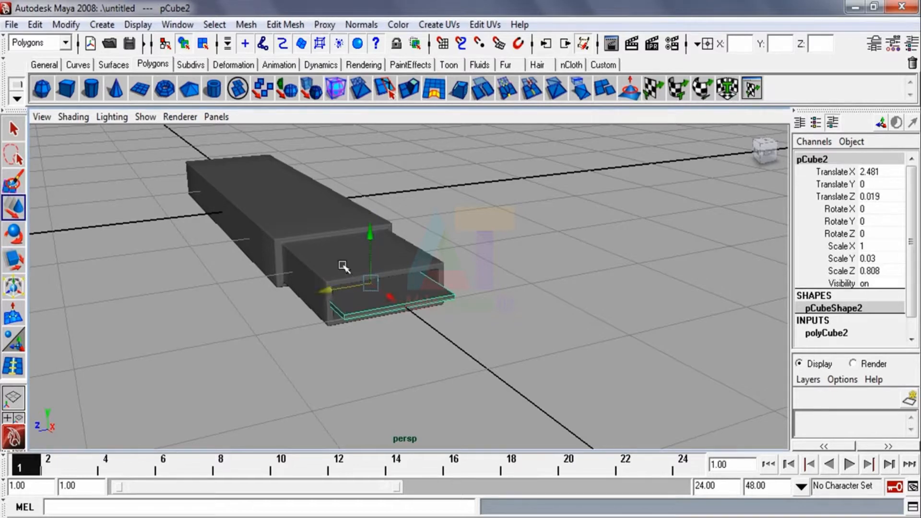
{"action": "left_click_drag", "start_coordinate": [346, 263], "coordinate": [309, 252], "text": "alt"}
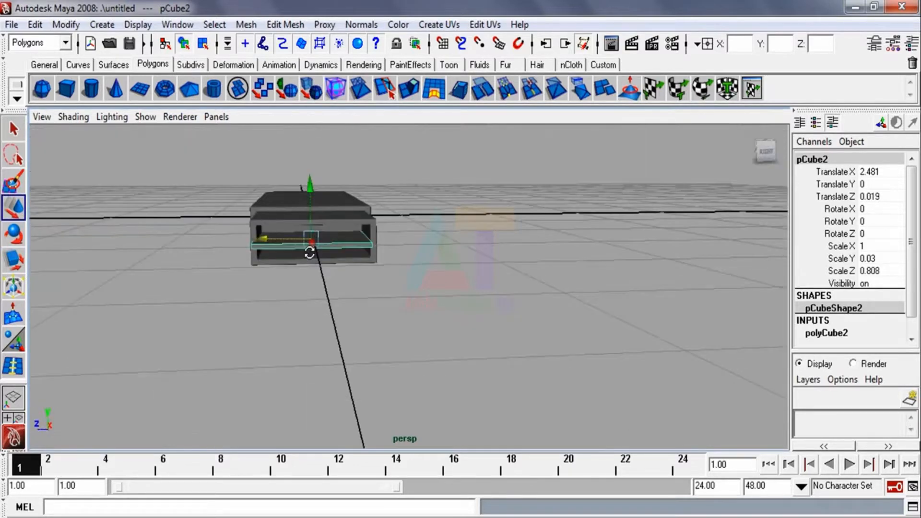
{"action": "key", "text": "space"}
{"action": "left_click", "coordinate": [286, 309]}
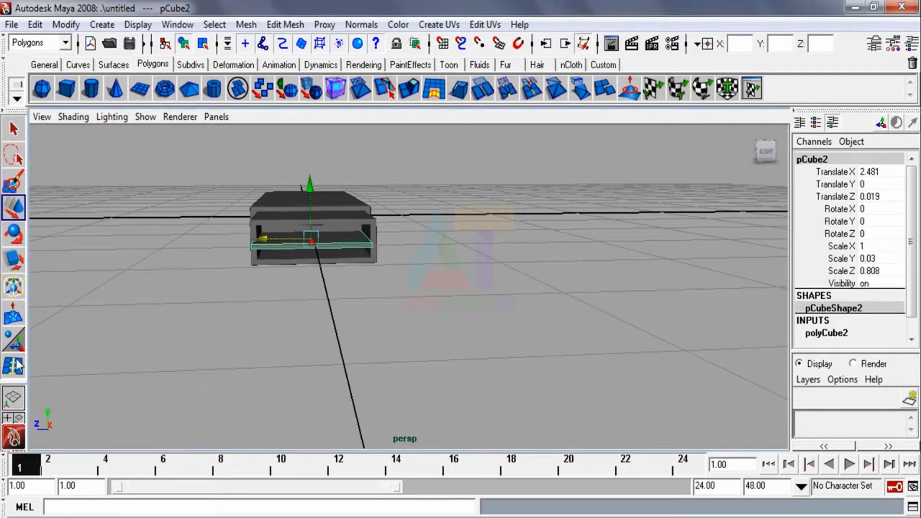
Align the thin plate with the bar's open end in the top view, at Translate Z 0.003 and Translate X 2.284.
{"action": "left_click", "coordinate": [17, 416]}
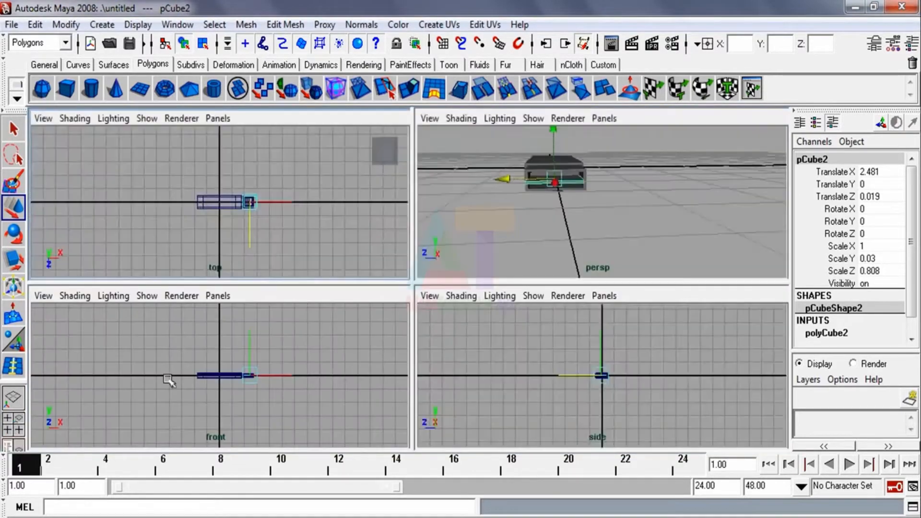
{"action": "right_click_drag", "start_coordinate": [294, 255], "coordinate": [365, 324], "text": "alt"}
{"action": "key", "text": "space"}
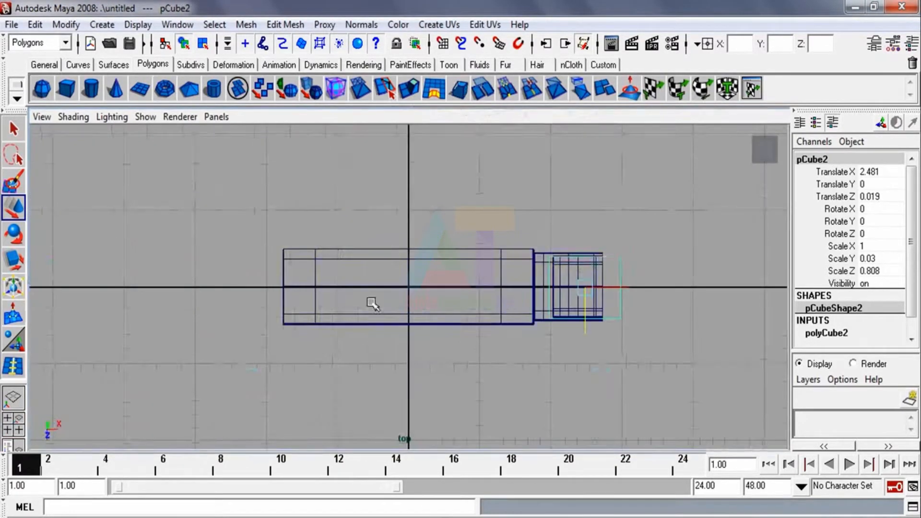
{"action": "middle_click_drag", "start_coordinate": [607, 288], "coordinate": [467, 275], "text": "alt"}
{"action": "right_click_drag", "start_coordinate": [401, 251], "coordinate": [591, 428], "text": "alt"}
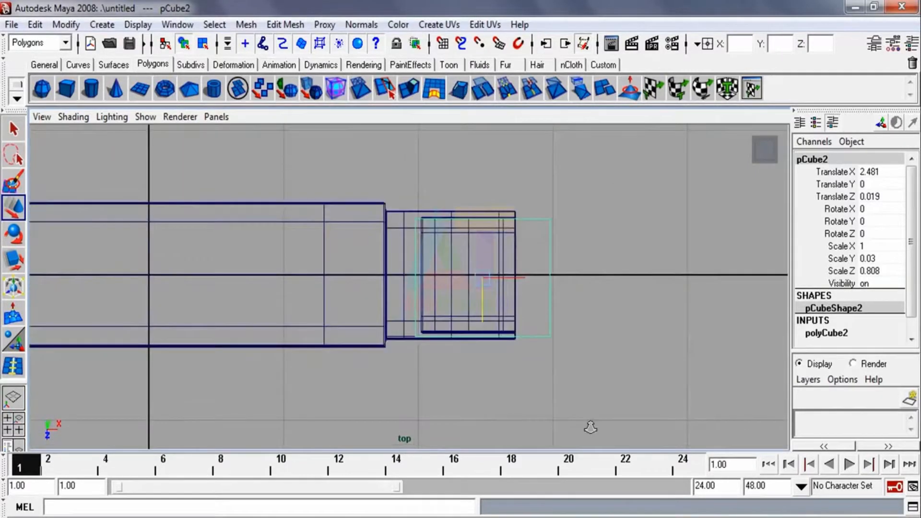
{"action": "left_click_drag", "start_coordinate": [483, 320], "coordinate": [483, 318]}
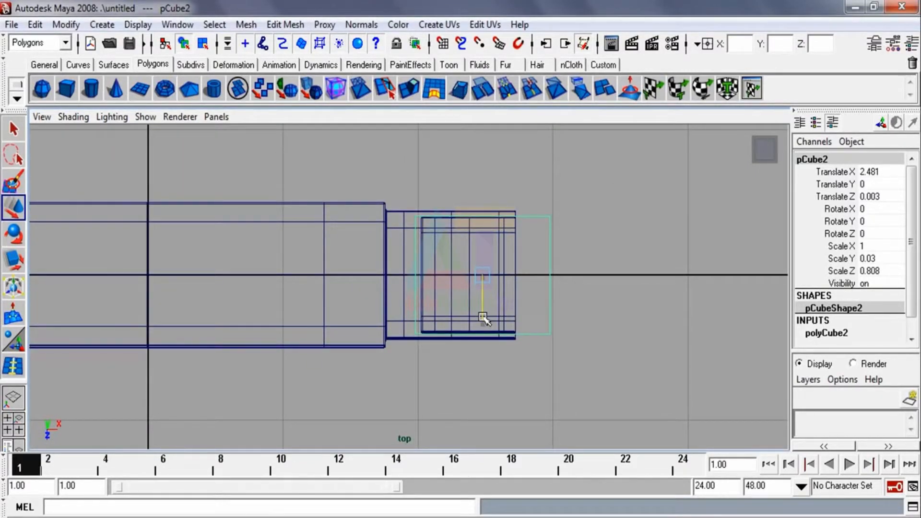
{"action": "left_click", "coordinate": [15, 262]}
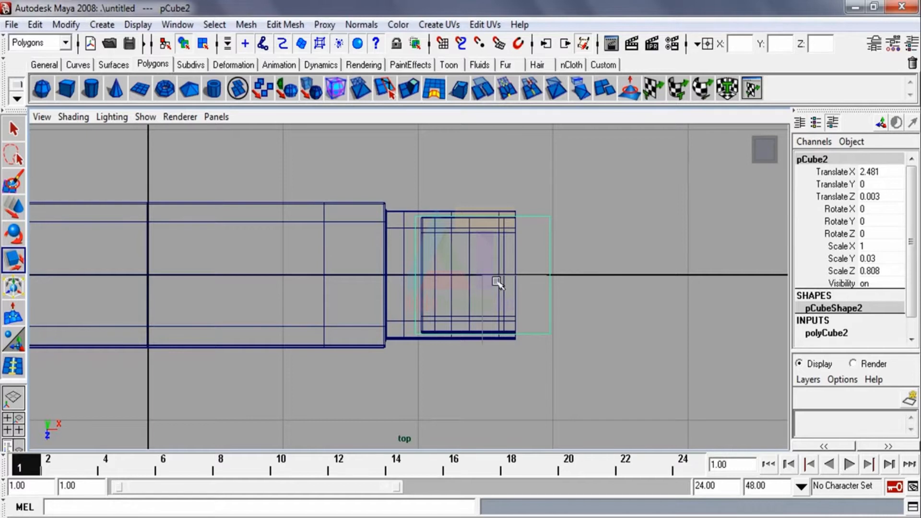
{"action": "left_click", "coordinate": [13, 208]}
{"action": "scroll", "coordinate": [661, 373], "scroll_direction": "up", "scroll_amount": 5}
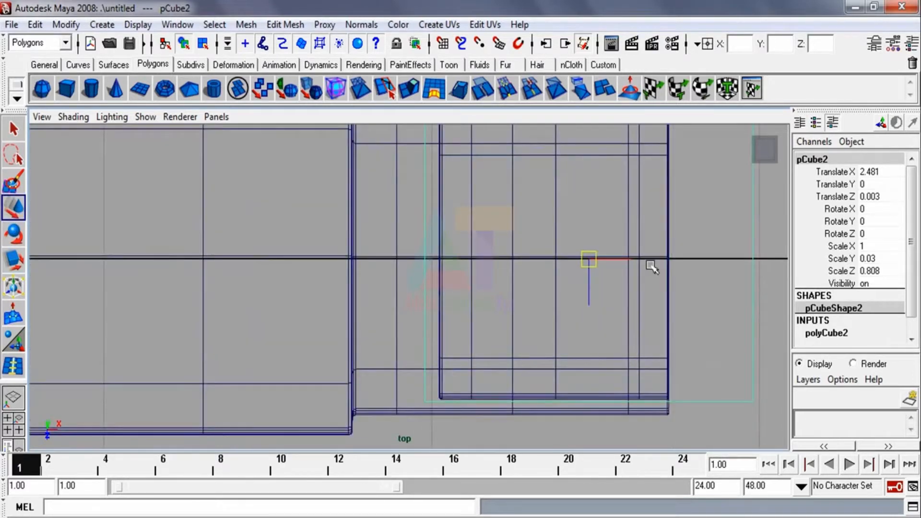
{"action": "left_click_drag", "start_coordinate": [628, 260], "coordinate": [566, 263]}
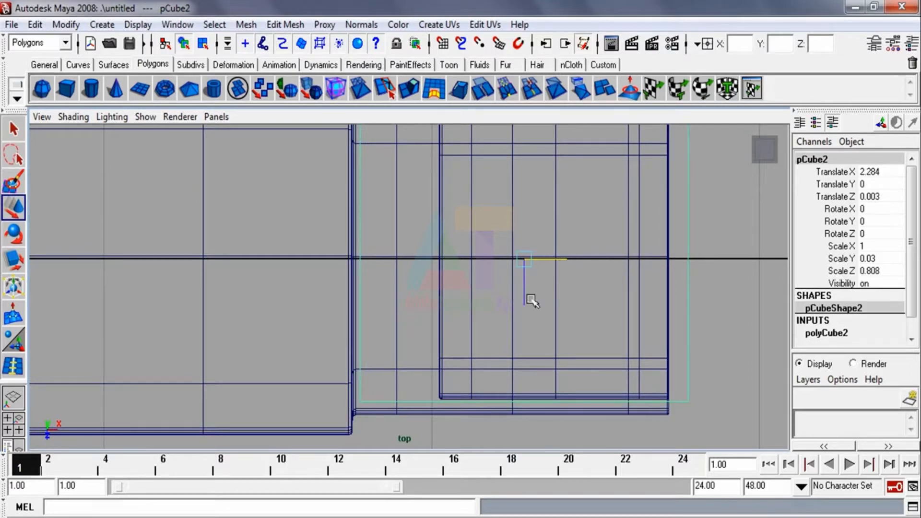
Scale the plate down to X 0.949, Y 0.029, Z 0.768 and move it to Translate X 2.237, Translate Z 0.016.
{"action": "key", "text": "space"}
{"action": "key", "text": "r"}
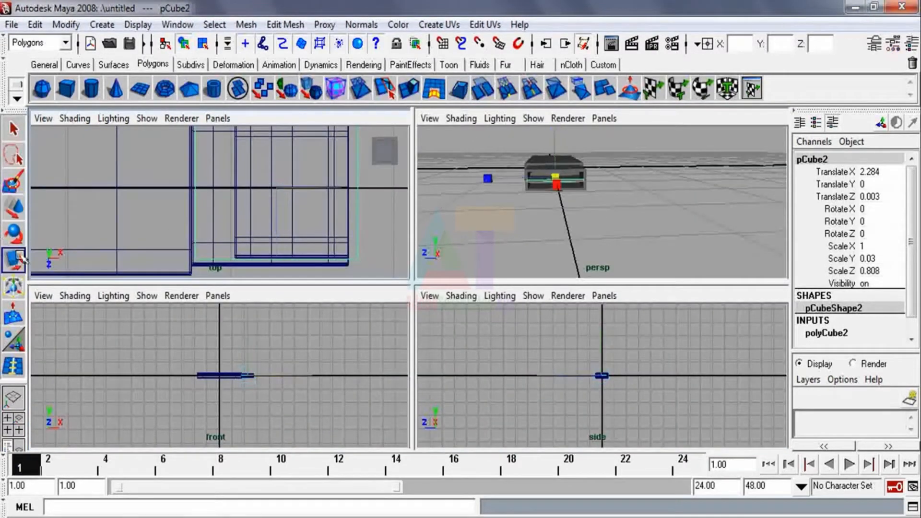
{"action": "left_click_drag", "start_coordinate": [524, 188], "coordinate": [567, 221], "text": "alt"}
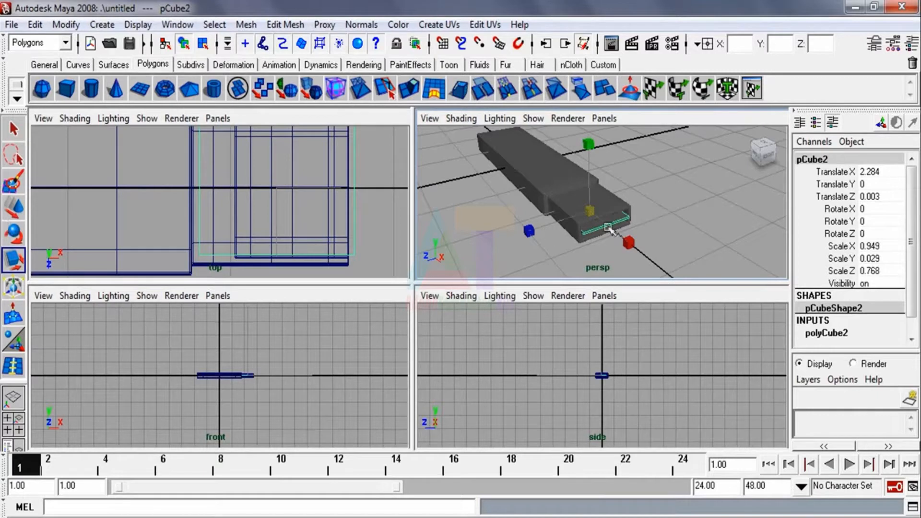
{"action": "key", "text": "w"}
{"action": "left_click_drag", "start_coordinate": [624, 237], "coordinate": [615, 234]}
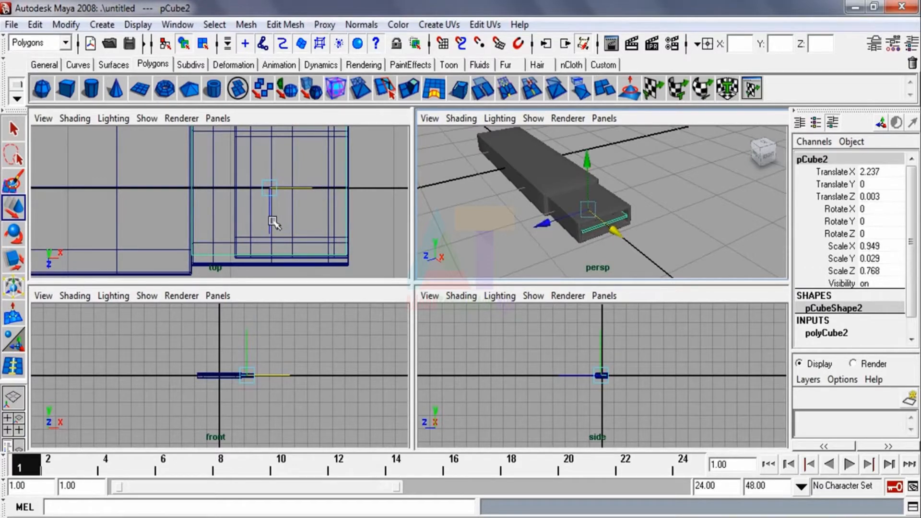
{"action": "left_click_drag", "start_coordinate": [274, 220], "coordinate": [275, 226]}
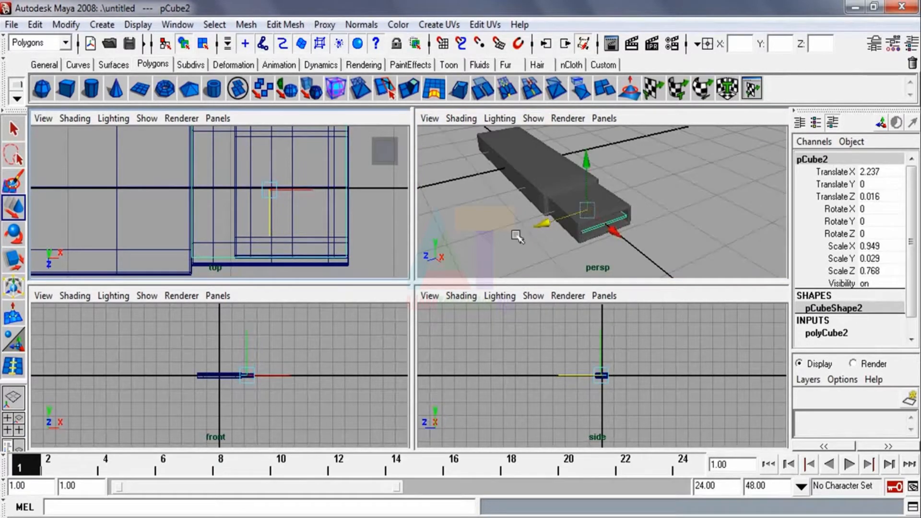
Lower the plate inside the opening to Translate Y -0.043.
{"action": "left_click", "coordinate": [685, 213]}
{"action": "key", "text": "space"}
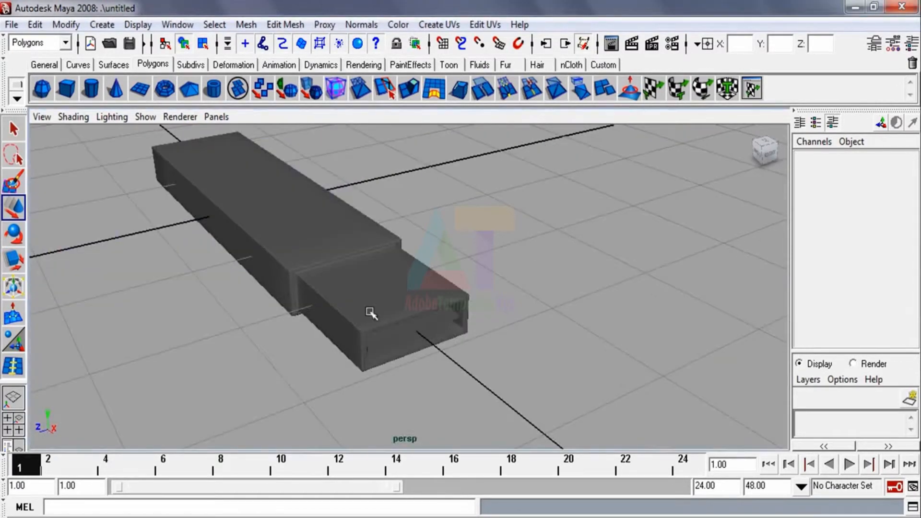
{"action": "left_click_drag", "start_coordinate": [371, 313], "coordinate": [329, 282], "text": "alt"}
{"action": "left_click", "coordinate": [332, 259]}
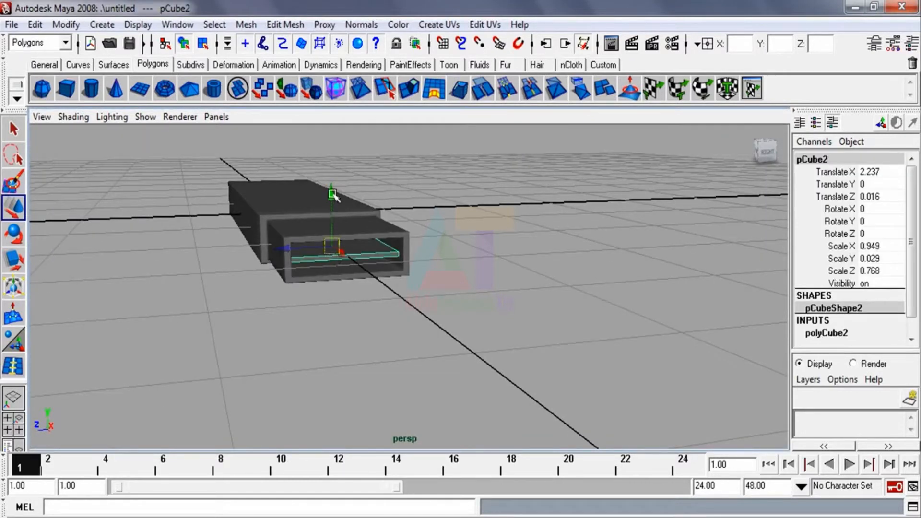
{"action": "left_click_drag", "start_coordinate": [334, 196], "coordinate": [334, 208]}
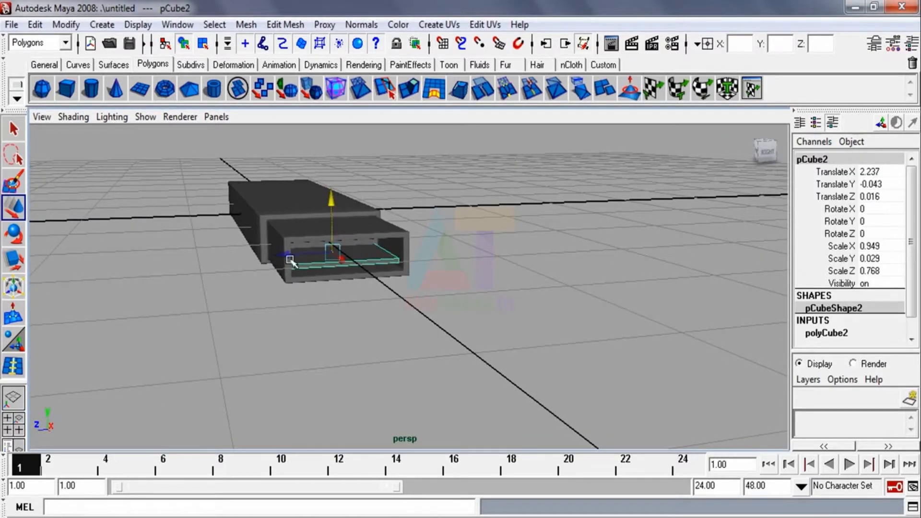
Shift the plate to Translate Z -0.005 and widen it to Scale Z 0.789.
{"action": "left_click_drag", "start_coordinate": [288, 253], "coordinate": [291, 255]}
{"action": "left_click_drag", "start_coordinate": [234, 258], "coordinate": [246, 243], "text": "alt"}
{"action": "left_click", "coordinate": [13, 257]}
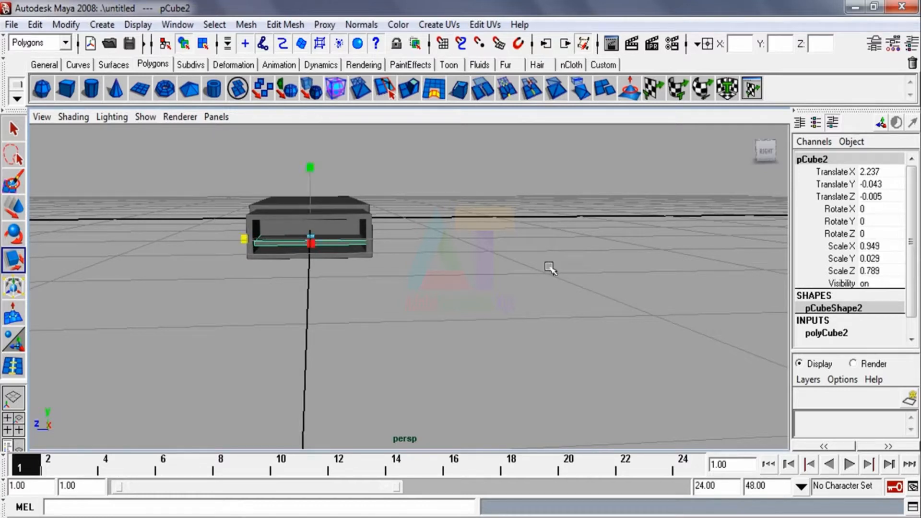
Fine-tune the plate's sideways position in the top view to Translate Z 0.006.
{"action": "left_click", "coordinate": [528, 284]}
{"action": "left_click", "coordinate": [335, 243]}
{"action": "key", "text": "space"}
{"action": "key", "text": "space"}
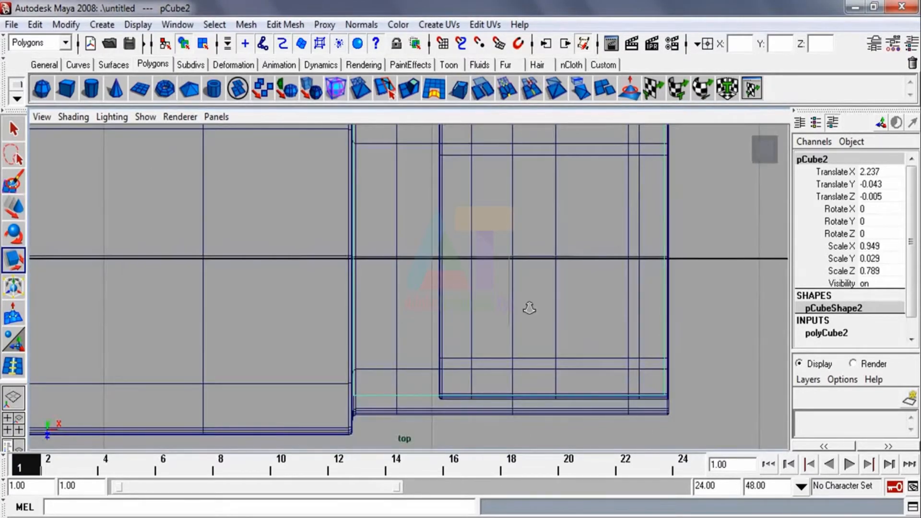
{"action": "right_click_drag", "start_coordinate": [529, 307], "coordinate": [505, 278], "text": "alt"}
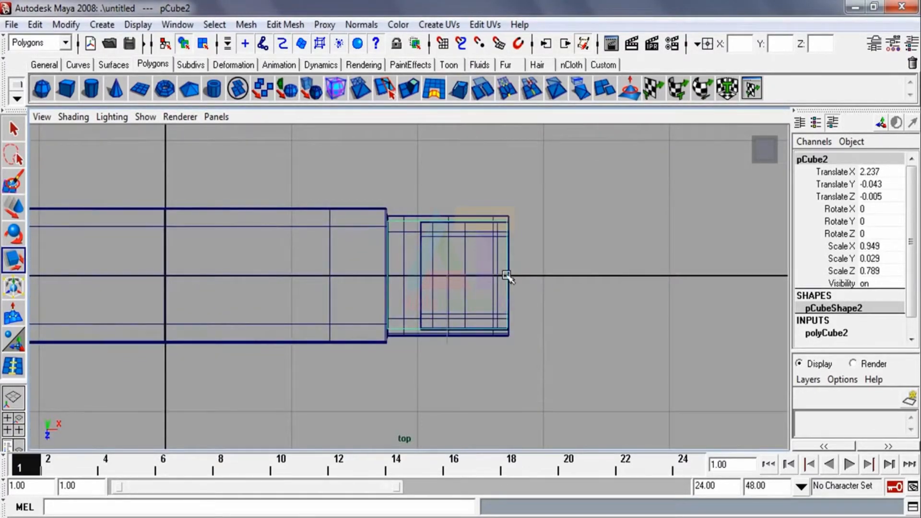
{"action": "key", "text": "w"}
{"action": "left_click_drag", "start_coordinate": [445, 300], "coordinate": [447, 302]}
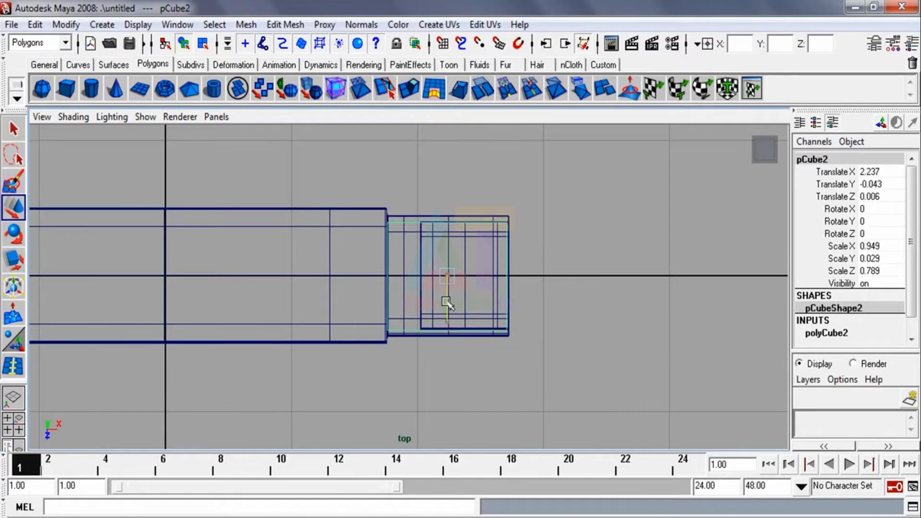
Deselect the plate and turn on the wireframe overlay on shaded objects in the perspective view.
{"action": "left_click", "coordinate": [608, 240]}
{"action": "key", "text": "space"}
{"action": "key", "text": "space"}
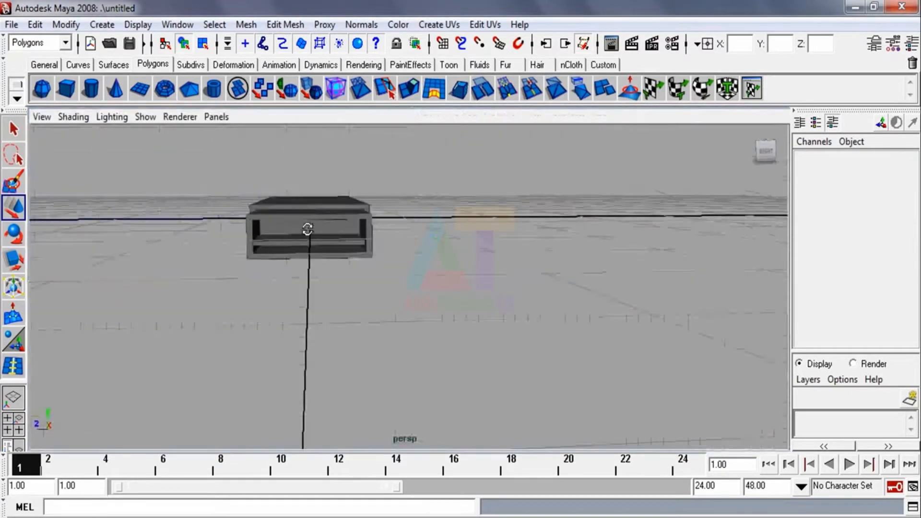
{"action": "left_click_drag", "start_coordinate": [308, 230], "coordinate": [350, 237], "text": "alt"}
{"action": "left_click", "coordinate": [379, 288]}
{"action": "left_click", "coordinate": [224, 317]}
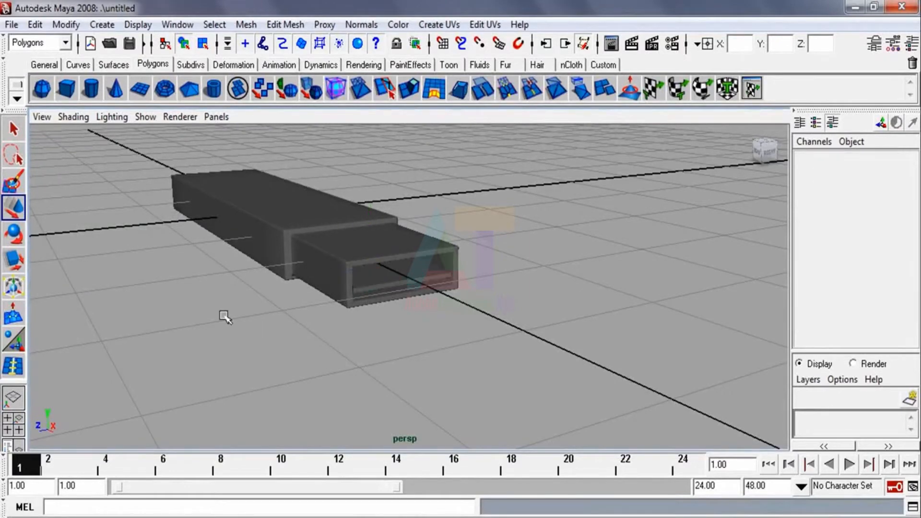
{"action": "left_click", "coordinate": [64, 118]}
{"action": "left_click", "coordinate": [101, 264]}
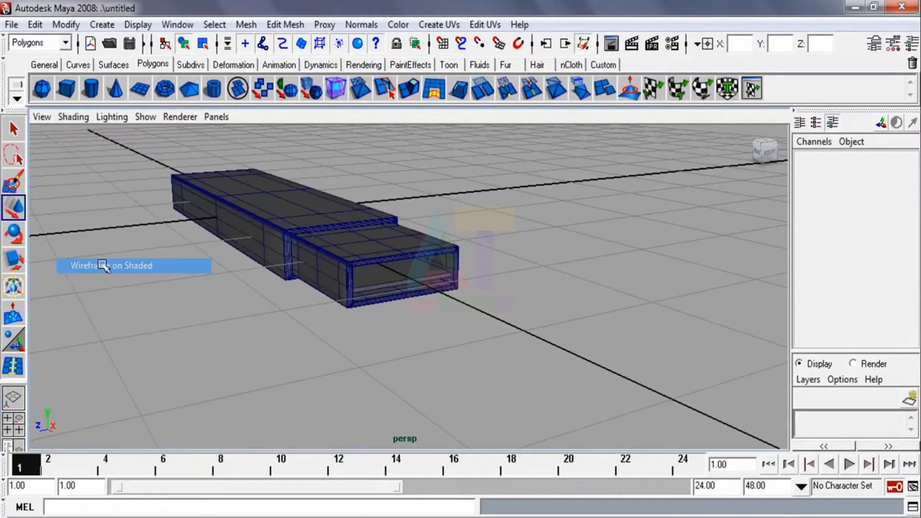
{"action": "mouse_move", "coordinate": [274, 274]}
{"action": "left_mouse_down", "text": "alt"}
{"action": "mouse_move", "coordinate": [253, 259]}
{"action": "mouse_move", "coordinate": [286, 274]}
{"action": "mouse_move", "coordinate": [286, 266]}
{"action": "mouse_move", "coordinate": [309, 286]}
{"action": "mouse_move", "coordinate": [292, 302]}
{"action": "mouse_move", "coordinate": [290, 290]}
{"action": "mouse_move", "coordinate": [337, 314]}
{"action": "left_mouse_up", "text": "alt"}
{"action": "left_click_drag", "start_coordinate": [344, 257], "coordinate": [370, 300], "text": "alt"}
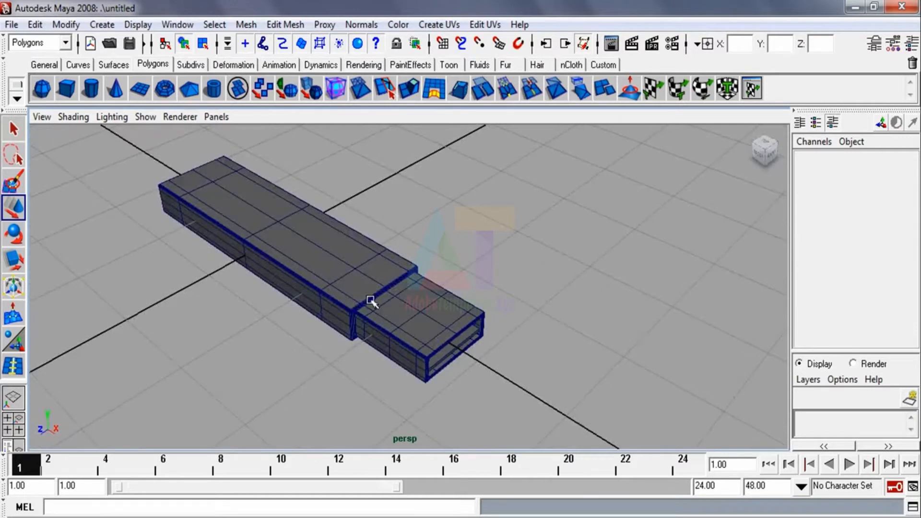
Select the two adjacent top faces of the bar's narrow section nearest the step and enable Keep Faces Together.
{"action": "left_click", "coordinate": [466, 353]}
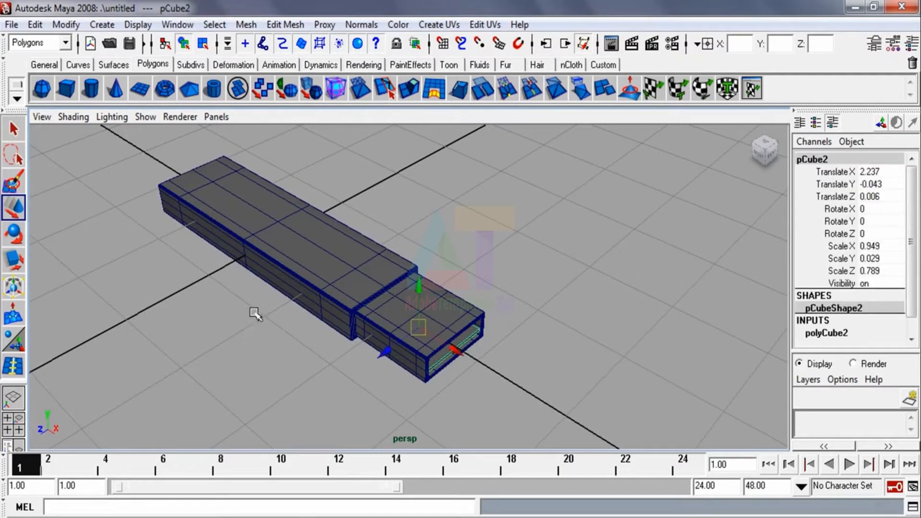
{"action": "left_click_drag", "start_coordinate": [254, 313], "coordinate": [244, 293], "text": "alt"}
{"action": "right_click_drag", "start_coordinate": [243, 287], "coordinate": [267, 335], "text": "alt"}
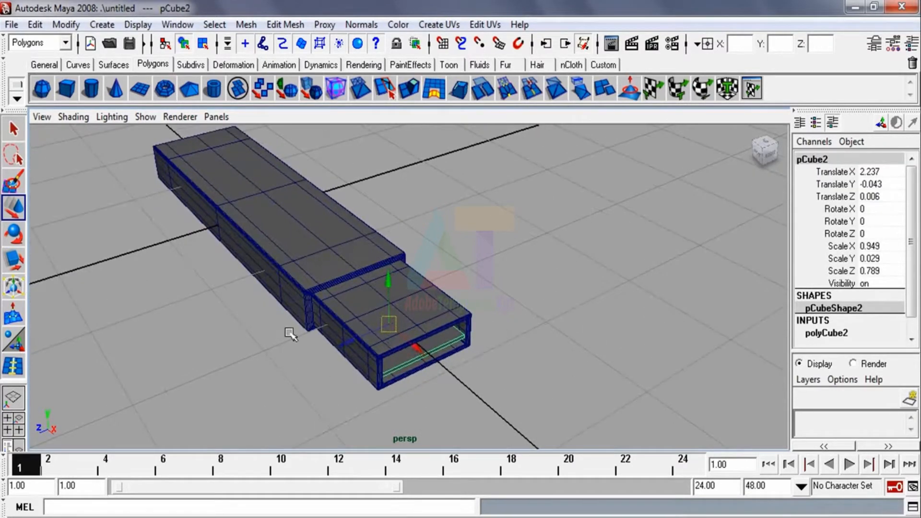
{"action": "left_click", "coordinate": [365, 305]}
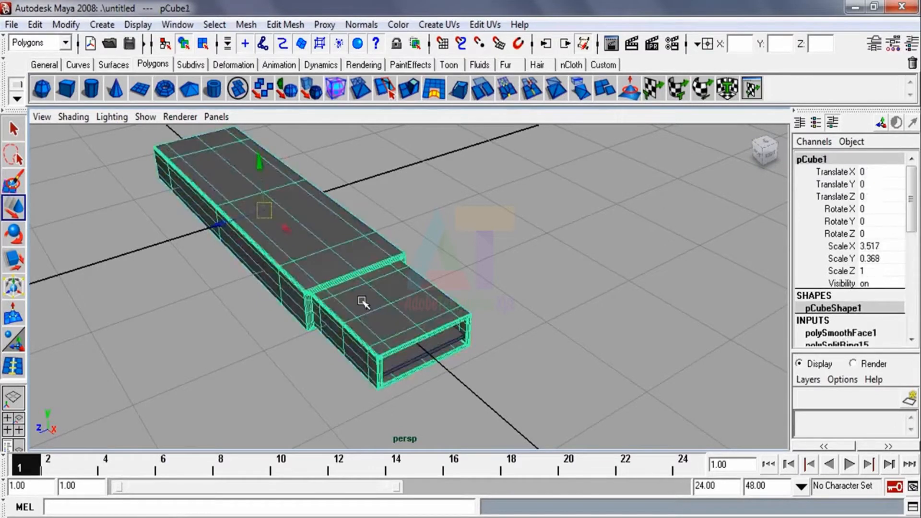
{"action": "left_click_drag", "start_coordinate": [366, 304], "coordinate": [360, 328], "text": "alt"}
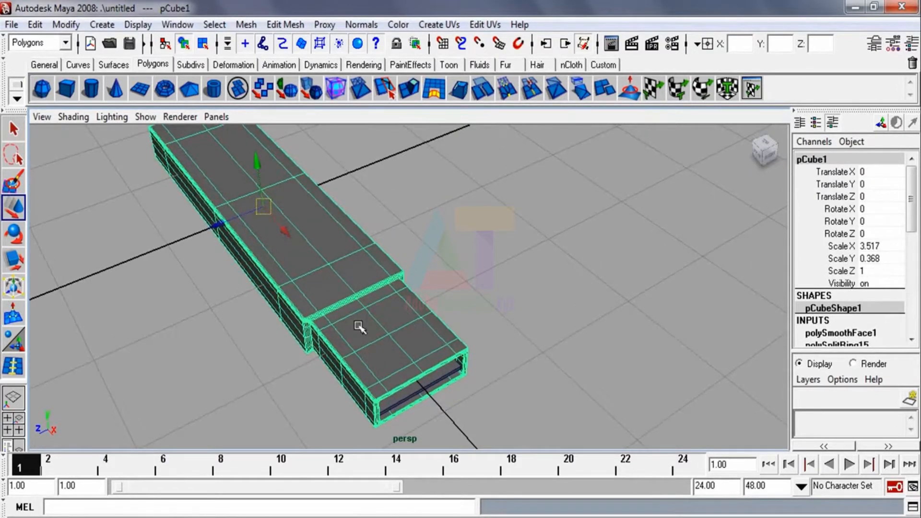
{"action": "right_click_drag", "start_coordinate": [359, 328], "coordinate": [362, 305]}
{"action": "left_click", "coordinate": [360, 334]}
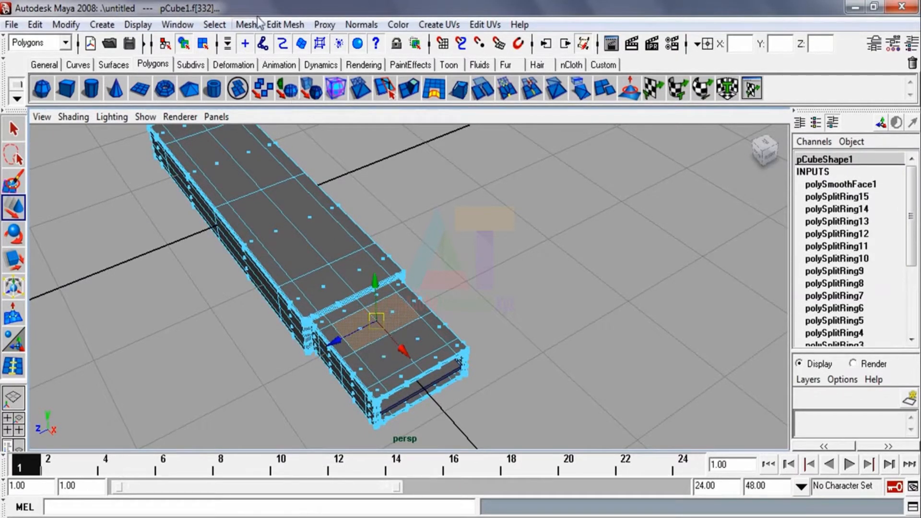
{"action": "left_click", "coordinate": [276, 25]}
{"action": "left_click", "coordinate": [274, 48]}
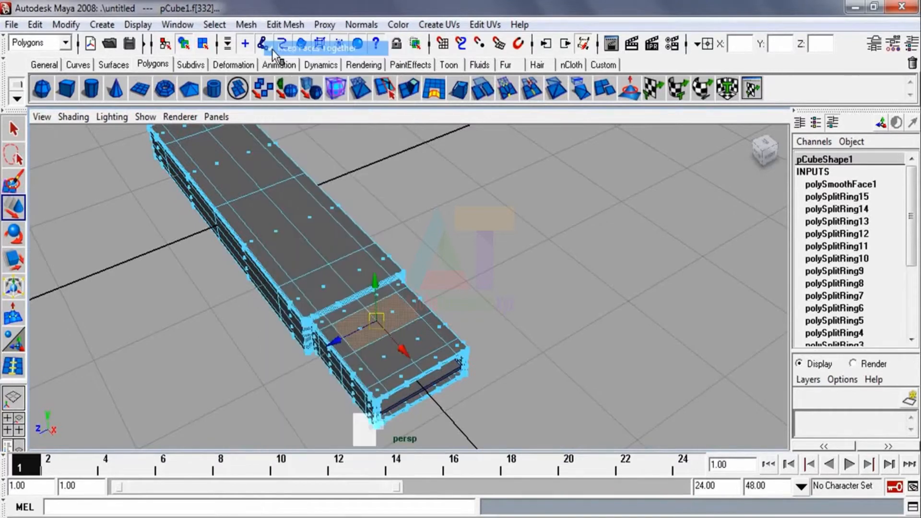
Try to extrude the two selected top faces as an inset uniformly scaled to 0.783.
{"action": "left_click", "coordinate": [282, 26]}
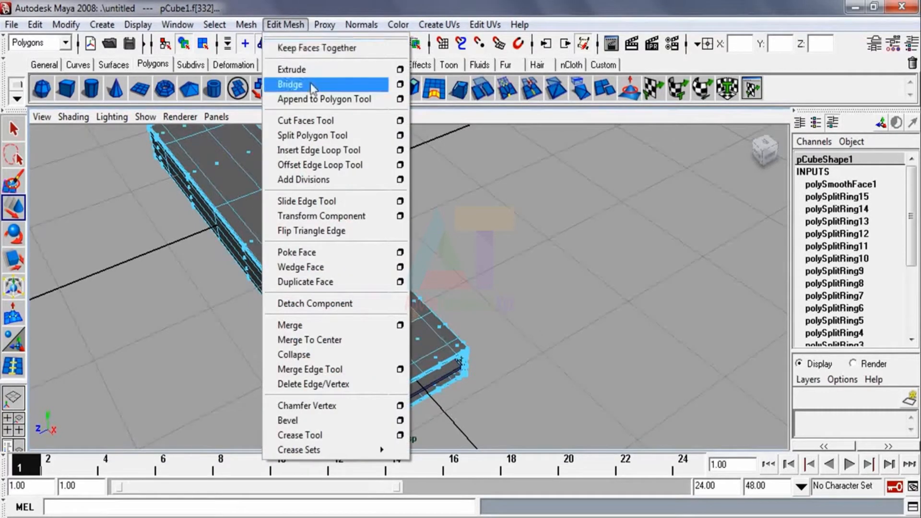
{"action": "left_click", "coordinate": [310, 70]}
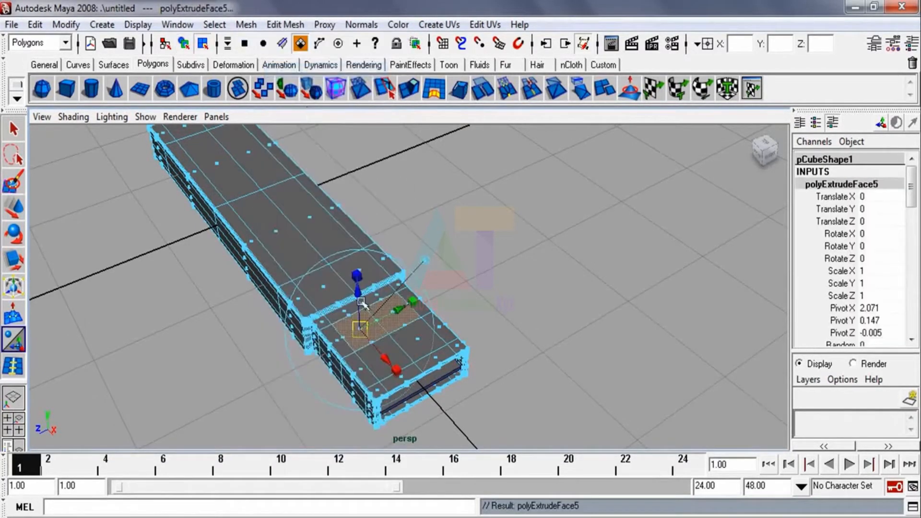
{"action": "left_click", "coordinate": [427, 259]}
{"action": "left_click", "coordinate": [413, 361]}
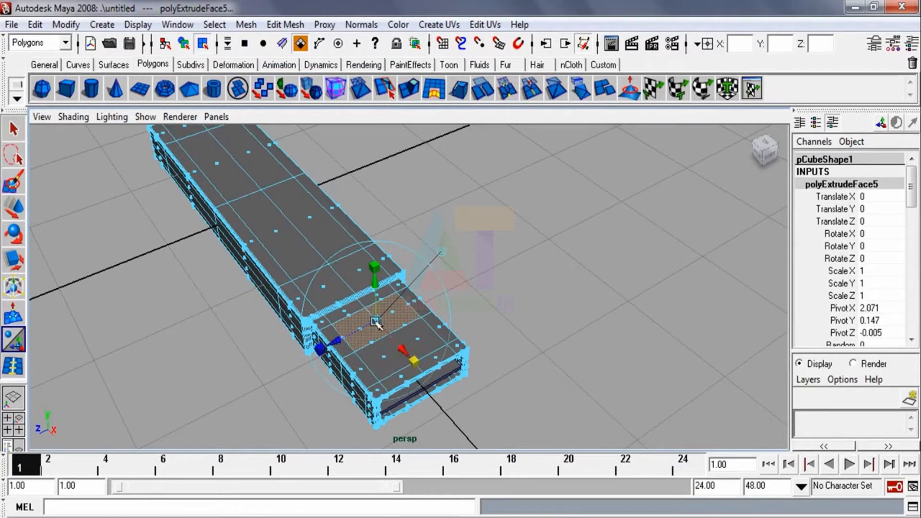
{"action": "left_click_drag", "start_coordinate": [376, 319], "coordinate": [366, 318]}
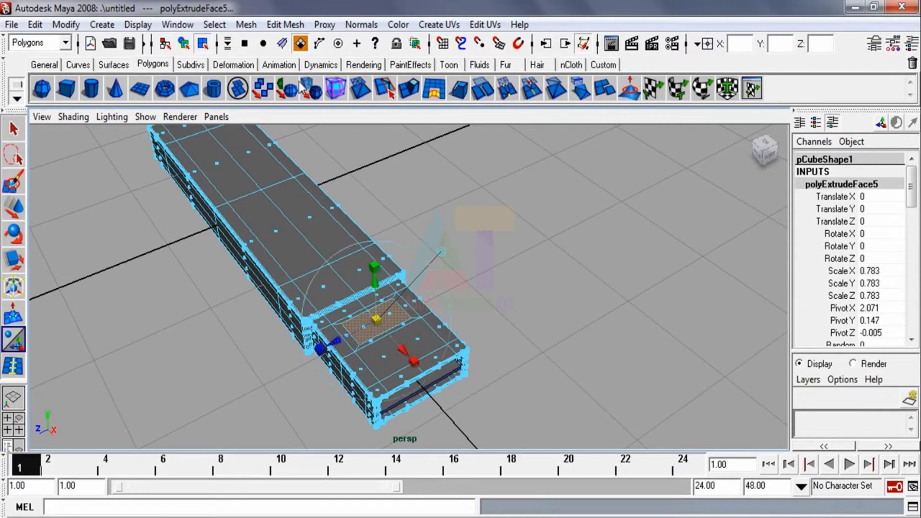
{"action": "left_click", "coordinate": [288, 24]}
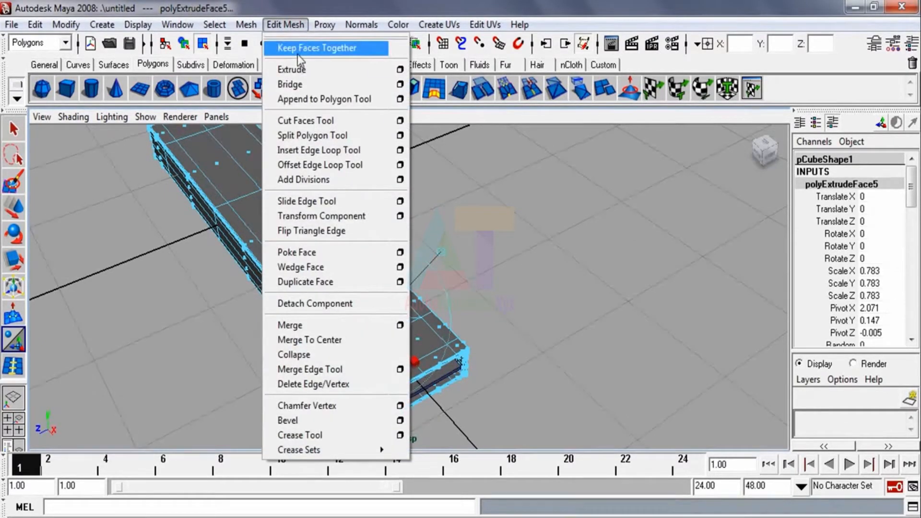
{"action": "left_click", "coordinate": [488, 234]}
{"action": "left_click", "coordinate": [488, 235]}
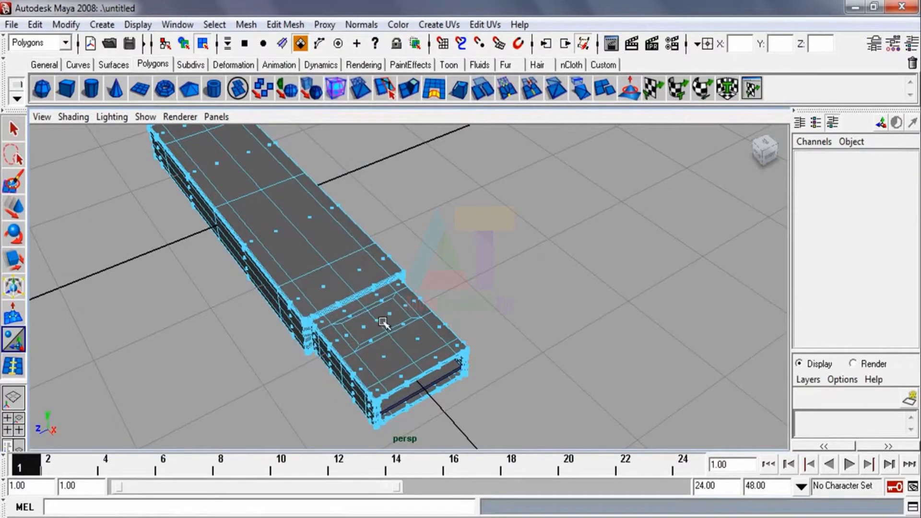
Undo the face extrusion on the narrow section's top, restoring the face selection.
{"action": "key", "text": "ctrl+z"}
{"action": "key", "text": "ctrl+z"}
{"action": "key", "text": "ctrl+z"}
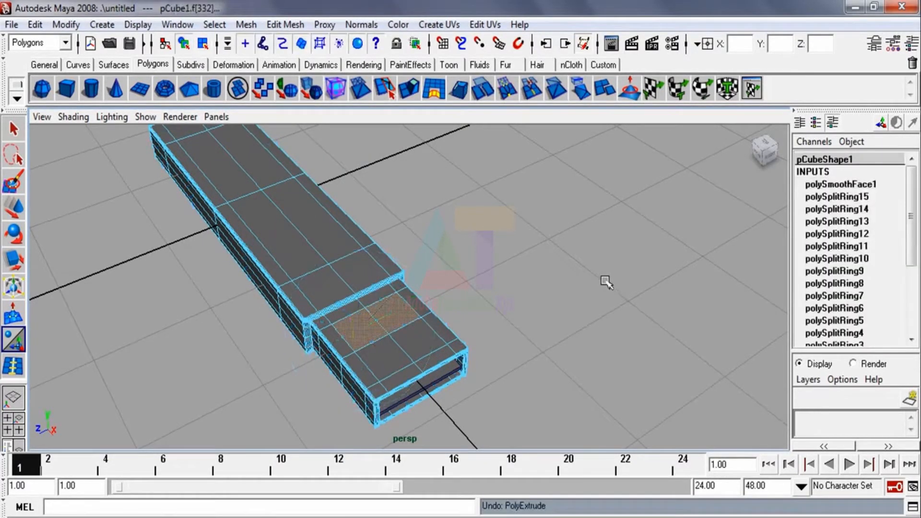
Extrude the two selected top faces again and scale them uniformly into a smaller separate inset on each face.
{"action": "left_click", "coordinate": [284, 24]}
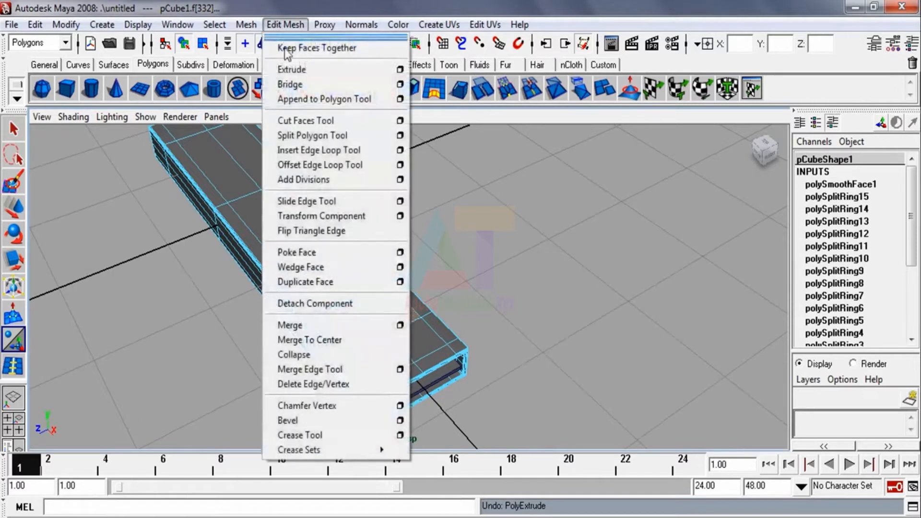
{"action": "left_click", "coordinate": [287, 69]}
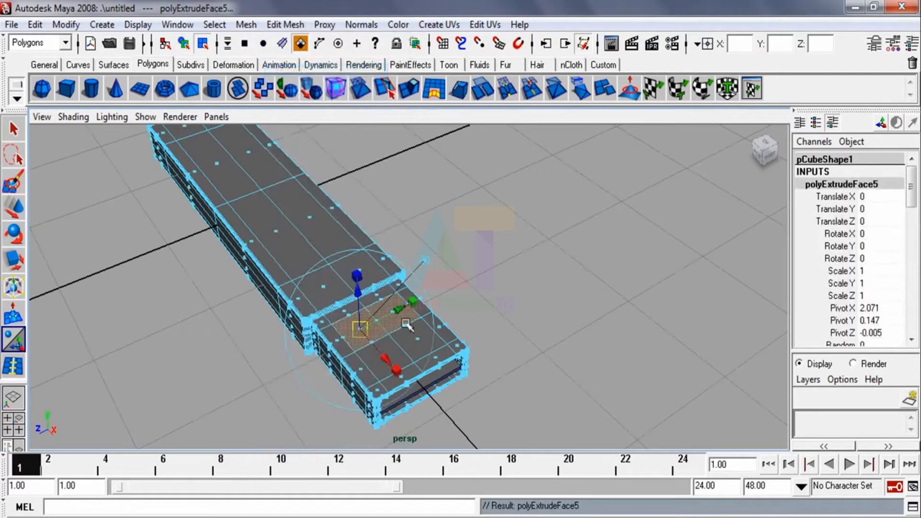
{"action": "left_click_drag", "start_coordinate": [361, 328], "coordinate": [343, 334]}
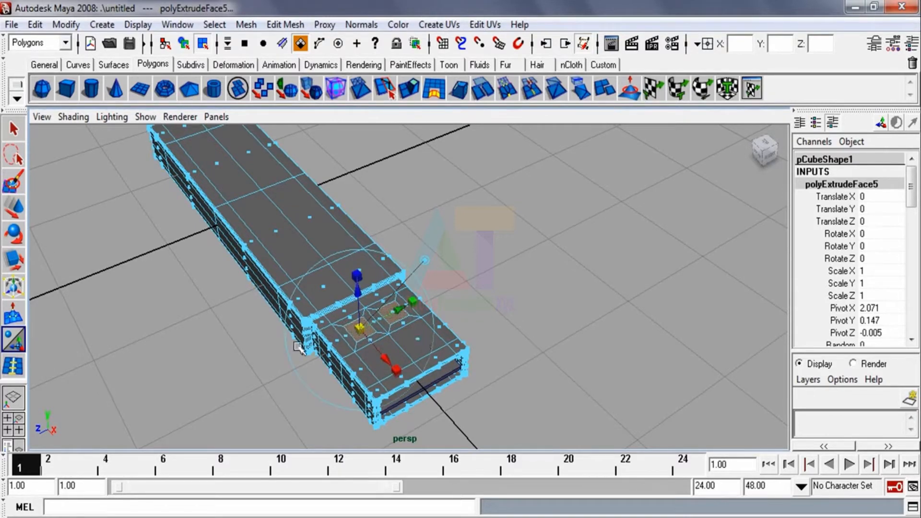
{"action": "right_click_drag", "start_coordinate": [278, 310], "coordinate": [345, 378], "text": "alt"}
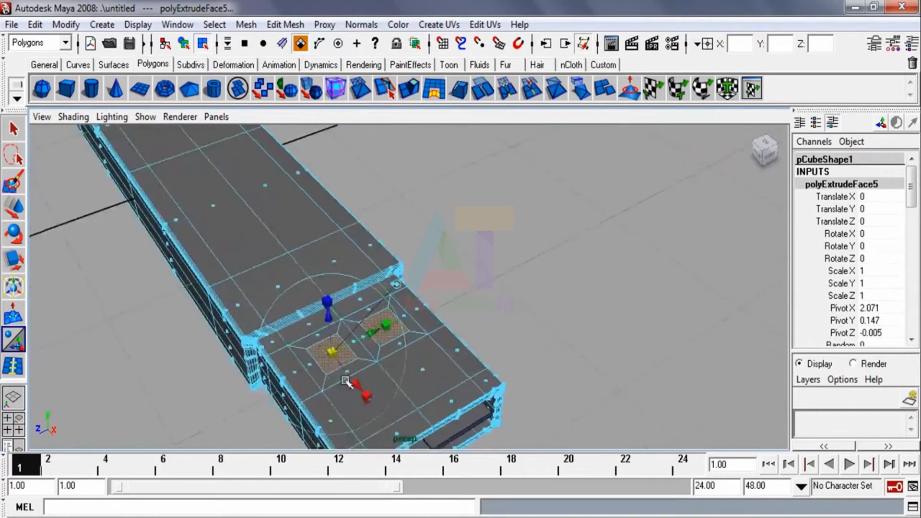
{"action": "left_click_drag", "start_coordinate": [332, 354], "coordinate": [325, 360]}
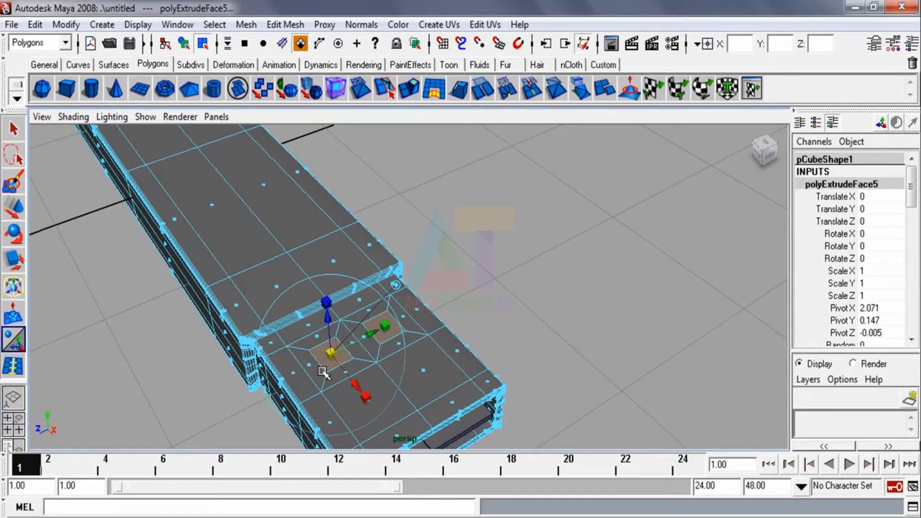
Extrude the two inset faces slightly downward, delete them to open two rectangular holes, and return to object mode.
{"action": "key", "text": "g"}
{"action": "left_click_drag", "start_coordinate": [327, 316], "coordinate": [330, 321]}
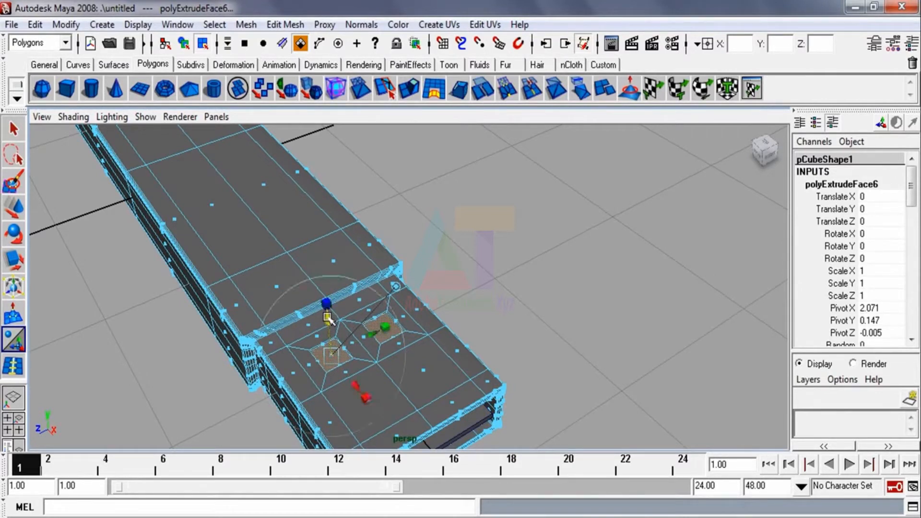
{"action": "key", "text": "Delete"}
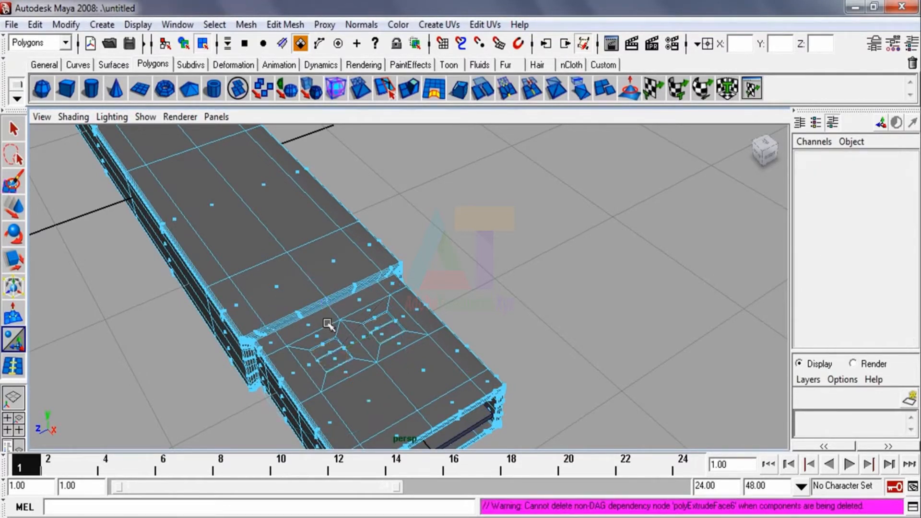
{"action": "left_click", "coordinate": [188, 342]}
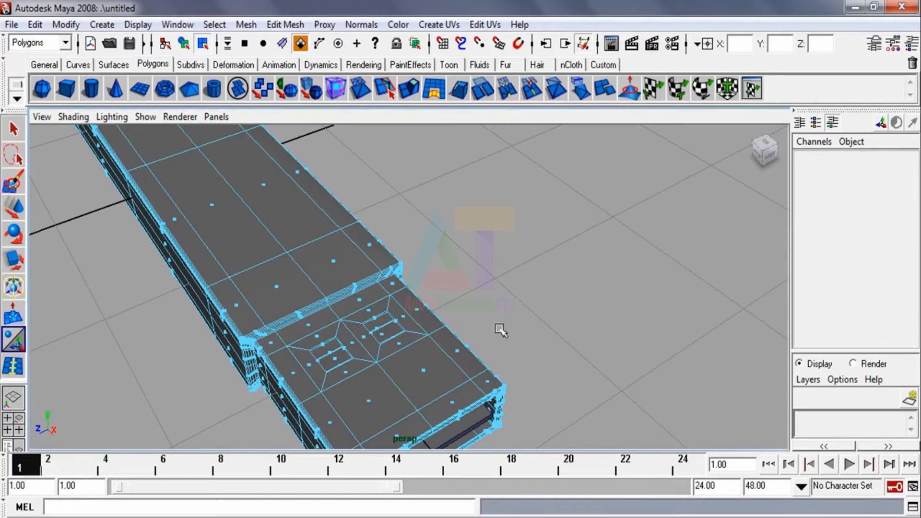
{"action": "key", "text": "F8"}
{"action": "left_click", "coordinate": [535, 280]}
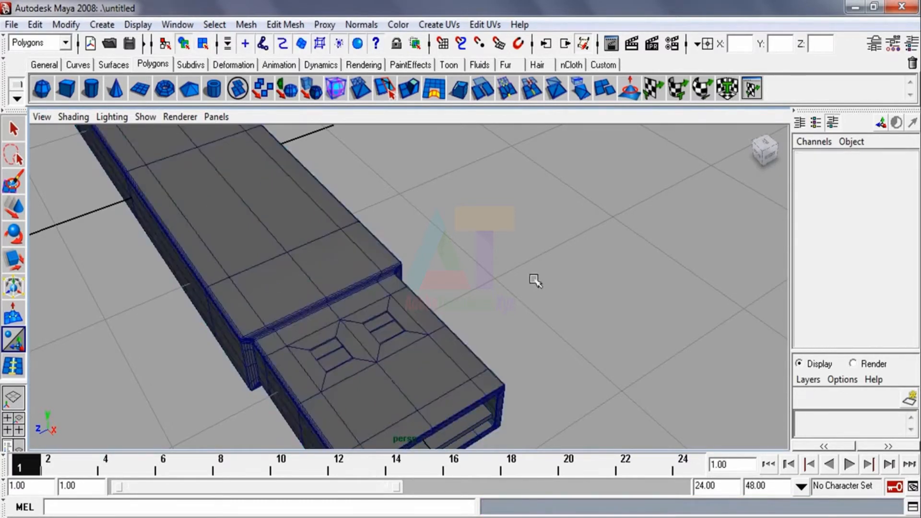
Examine the two cut holes on the narrow section up close and from several angles.
{"action": "left_click_drag", "start_coordinate": [330, 303], "coordinate": [411, 304], "text": "alt"}
{"action": "scroll", "coordinate": [500, 409], "scroll_direction": "up", "scroll_amount": 5}
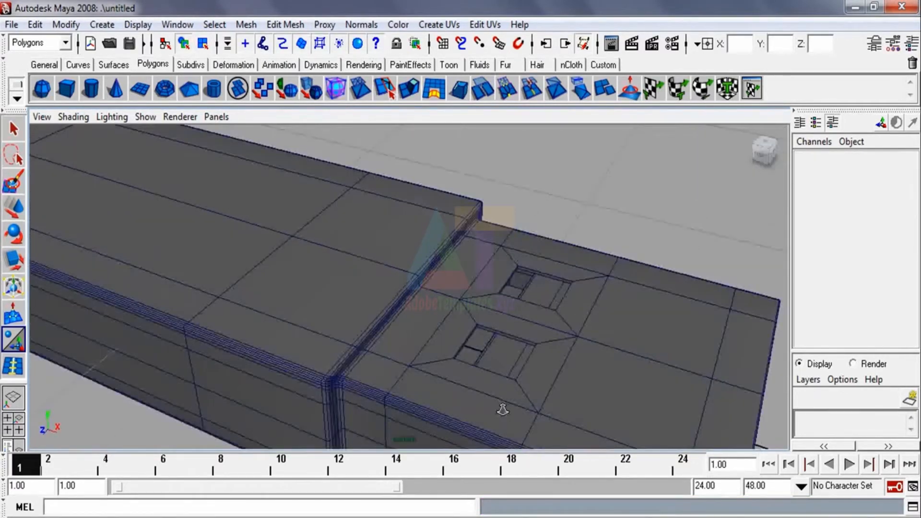
{"action": "left_click", "coordinate": [567, 297]}
{"action": "right_click_drag", "start_coordinate": [573, 289], "coordinate": [574, 297]}
{"action": "key", "text": "F8"}
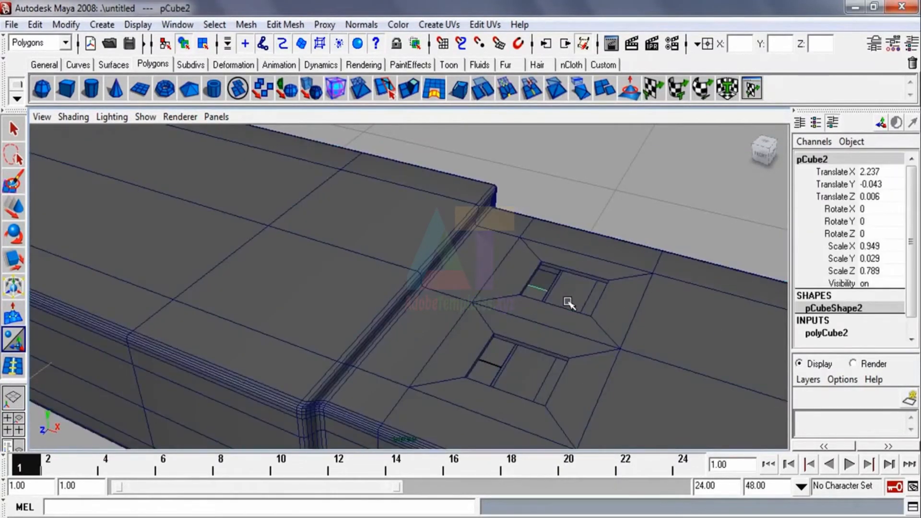
{"action": "scroll", "coordinate": [606, 327], "scroll_direction": "down", "scroll_amount": 4}
{"action": "left_click_drag", "start_coordinate": [455, 326], "coordinate": [411, 279], "text": "alt"}
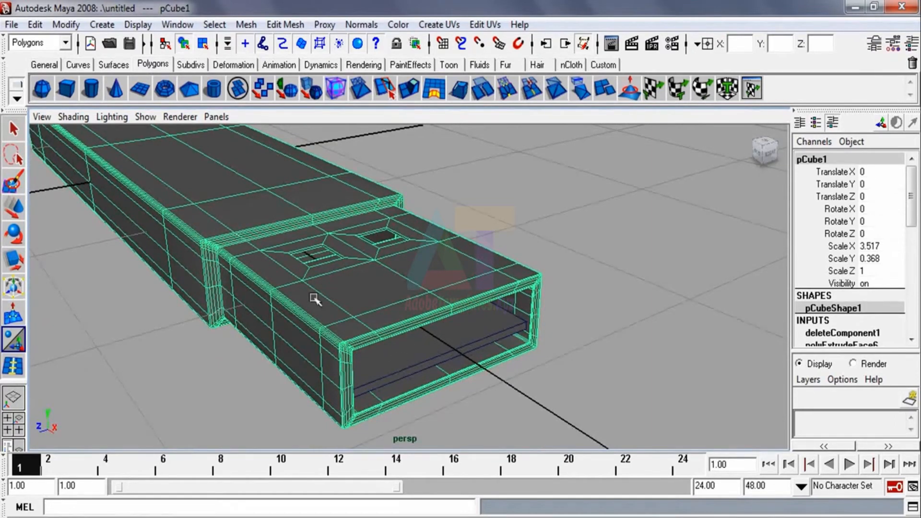
{"action": "left_click_drag", "start_coordinate": [315, 301], "coordinate": [236, 287], "text": "alt"}
{"action": "scroll", "coordinate": [246, 267], "scroll_direction": "up", "scroll_amount": 2}
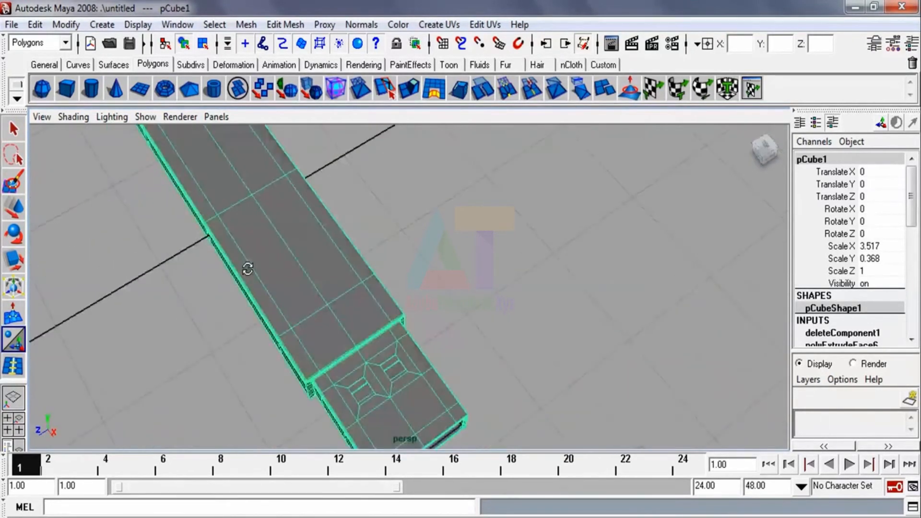
{"action": "scroll", "coordinate": [340, 387], "scroll_direction": "up", "scroll_amount": 3}
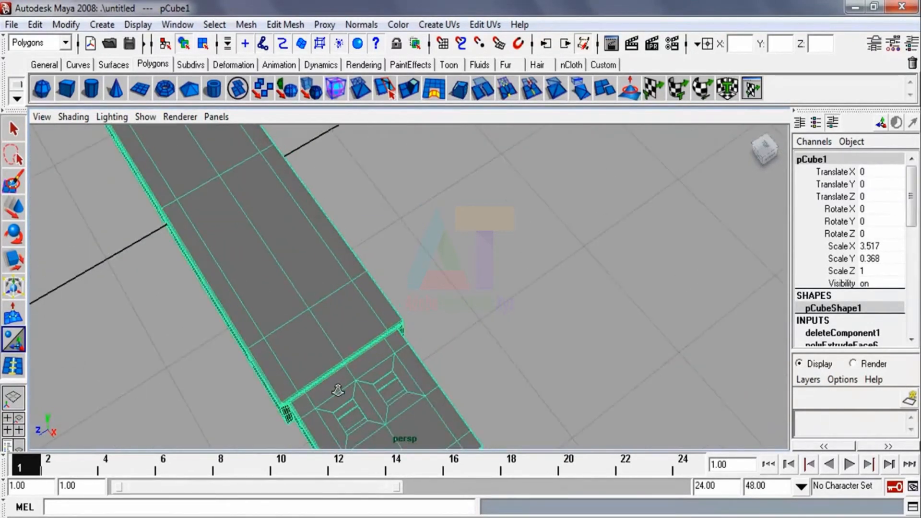
Insert an edge loop tightly around the rim of each of the two rectangular holes with the Insert Edge Loop Tool.
{"action": "left_click", "coordinate": [14, 371]}
{"action": "middle_click_drag", "start_coordinate": [310, 319], "coordinate": [310, 219], "text": "alt"}
{"action": "scroll", "coordinate": [371, 345], "scroll_direction": "up", "scroll_amount": 2}
{"action": "scroll", "coordinate": [371, 344], "scroll_direction": "up", "scroll_amount": 2}
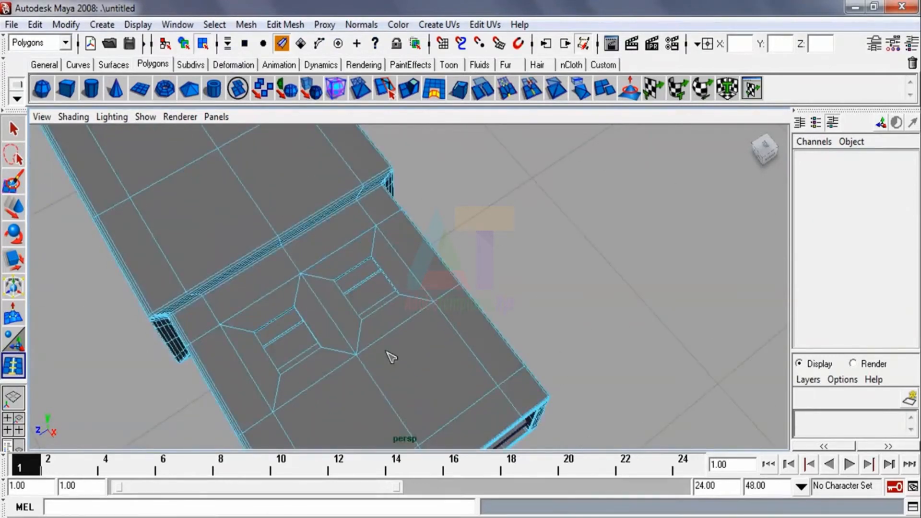
{"action": "left_click", "coordinate": [331, 279]}
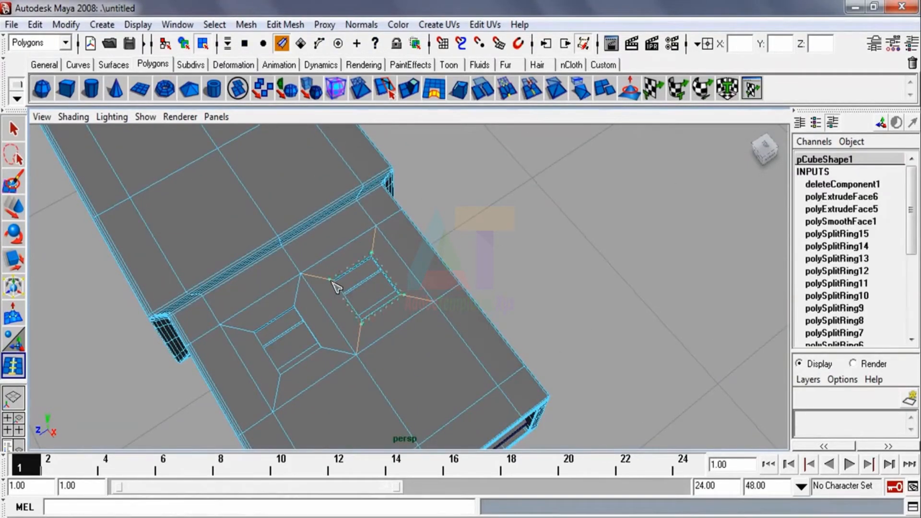
{"action": "left_click_drag", "start_coordinate": [337, 286], "coordinate": [339, 288]}
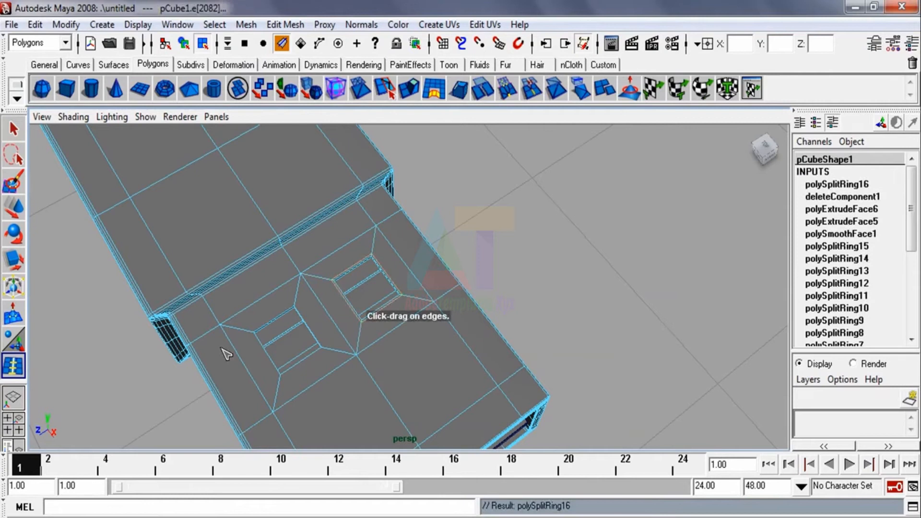
{"action": "left_click", "coordinate": [252, 334]}
{"action": "left_click_drag", "start_coordinate": [256, 337], "coordinate": [257, 338]}
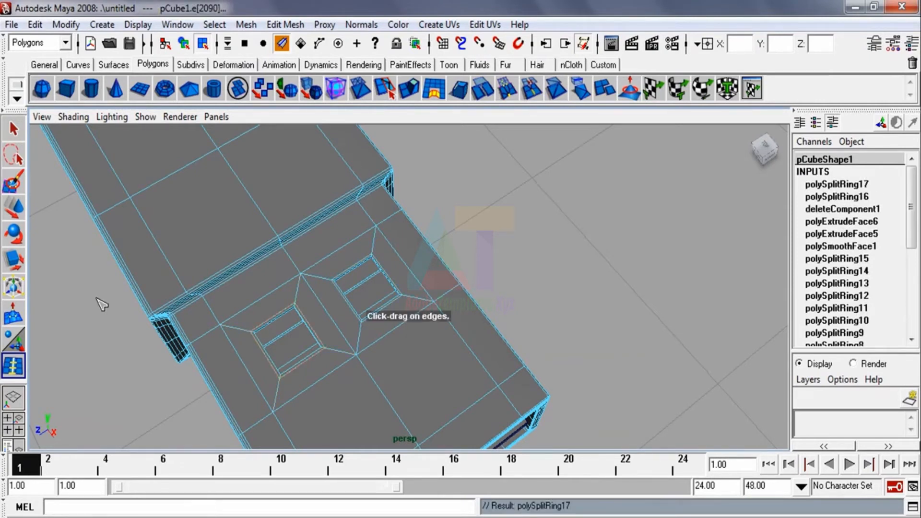
{"action": "left_click", "coordinate": [16, 138]}
{"action": "left_click", "coordinate": [235, 366]}
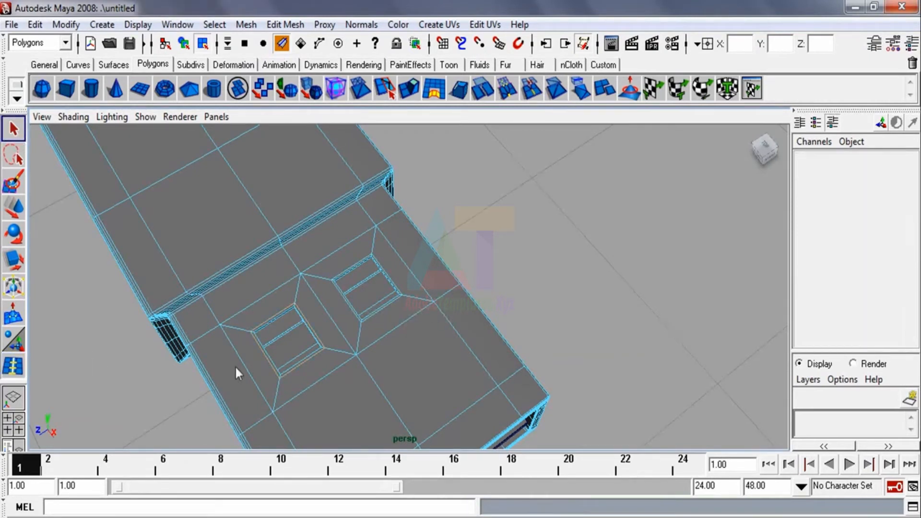
Leave component editing on the bar, return to object mode and deselect everything.
{"action": "left_click_drag", "start_coordinate": [230, 314], "coordinate": [232, 310], "text": "alt"}
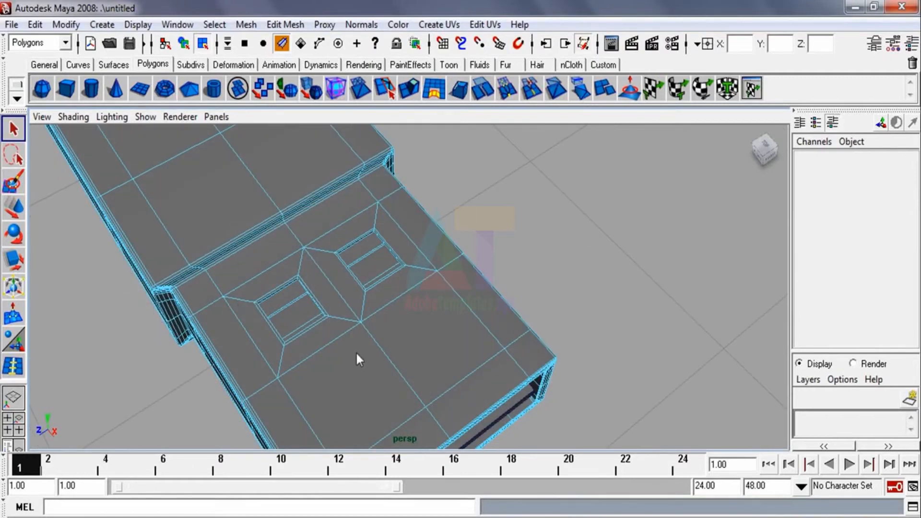
{"action": "right_click_drag", "start_coordinate": [356, 351], "coordinate": [268, 275], "text": "alt"}
{"action": "left_click", "coordinate": [270, 272]}
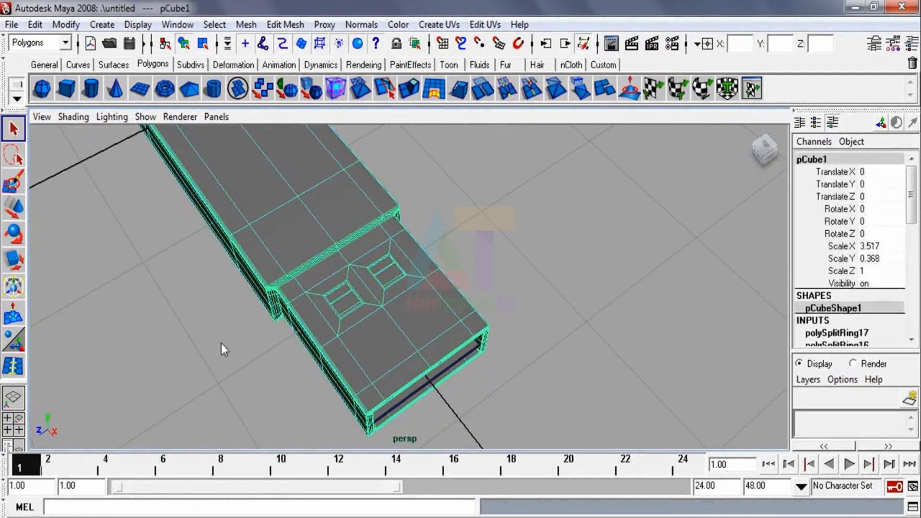
{"action": "left_click", "coordinate": [212, 356]}
{"action": "key", "text": "F8"}
{"action": "left_click", "coordinate": [211, 356]}
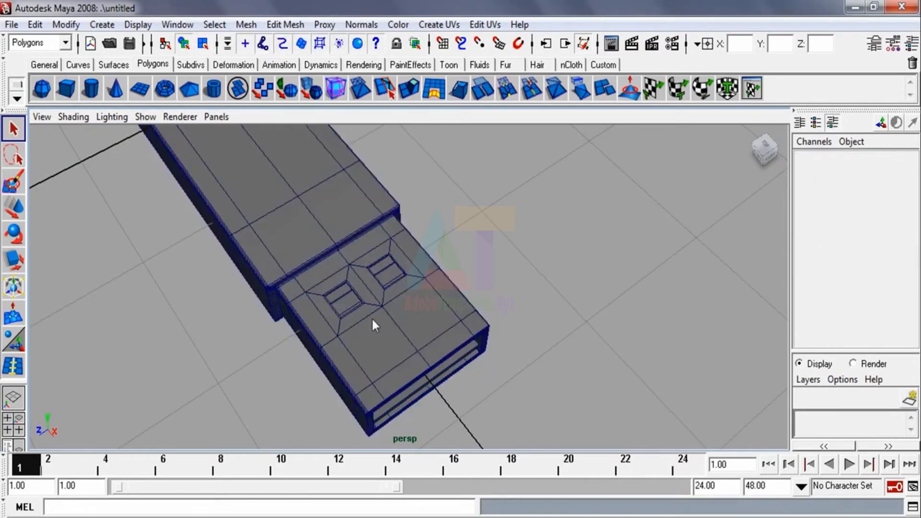
Inspect the whole bar, including its holes and hollow end, from several angles and leave it deselected.
{"action": "left_click", "coordinate": [388, 379]}
{"action": "right_click_drag", "start_coordinate": [283, 333], "coordinate": [247, 236], "text": "alt"}
{"action": "left_click_drag", "start_coordinate": [247, 236], "coordinate": [264, 219], "text": "alt"}
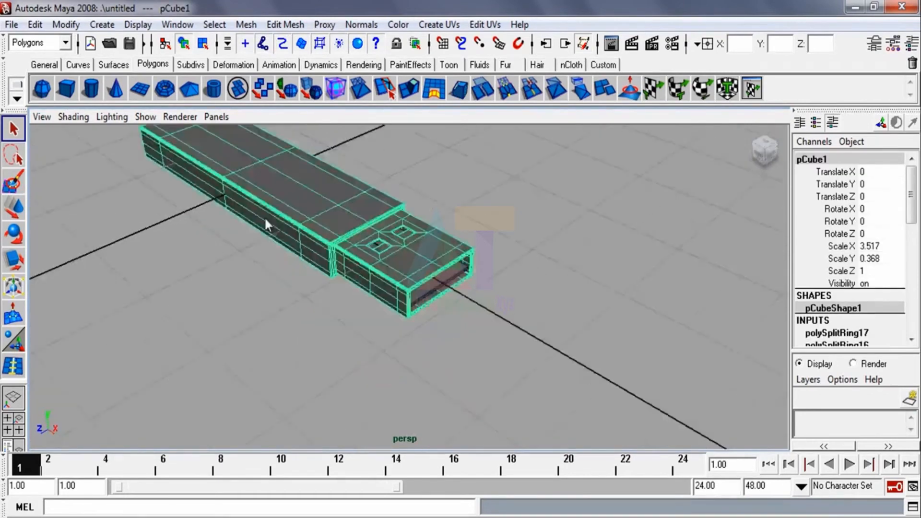
{"action": "middle_click_drag", "start_coordinate": [281, 206], "coordinate": [287, 296], "text": "alt"}
{"action": "left_click_drag", "start_coordinate": [288, 296], "coordinate": [264, 286], "text": "alt"}
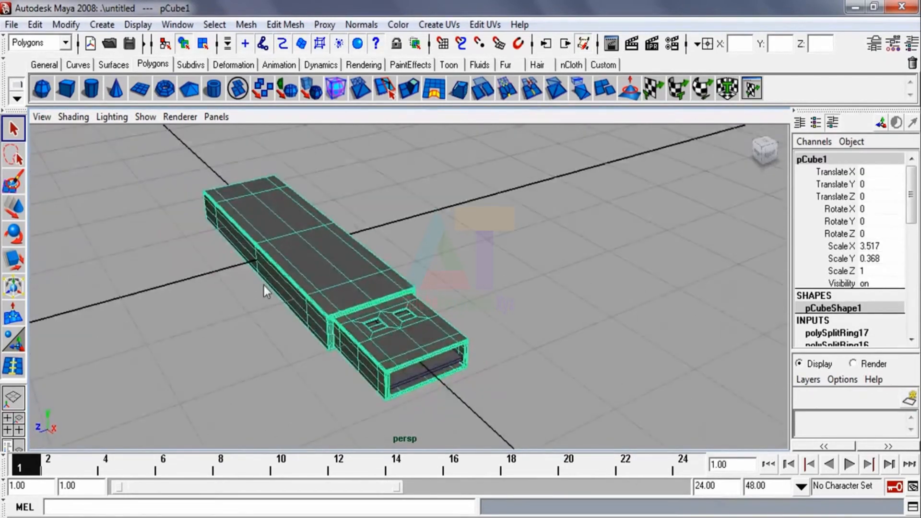
{"action": "left_click_drag", "start_coordinate": [306, 326], "coordinate": [287, 342], "text": "alt"}
{"action": "left_click", "coordinate": [288, 343]}
{"action": "left_click_drag", "start_coordinate": [298, 295], "coordinate": [304, 281], "text": "alt"}
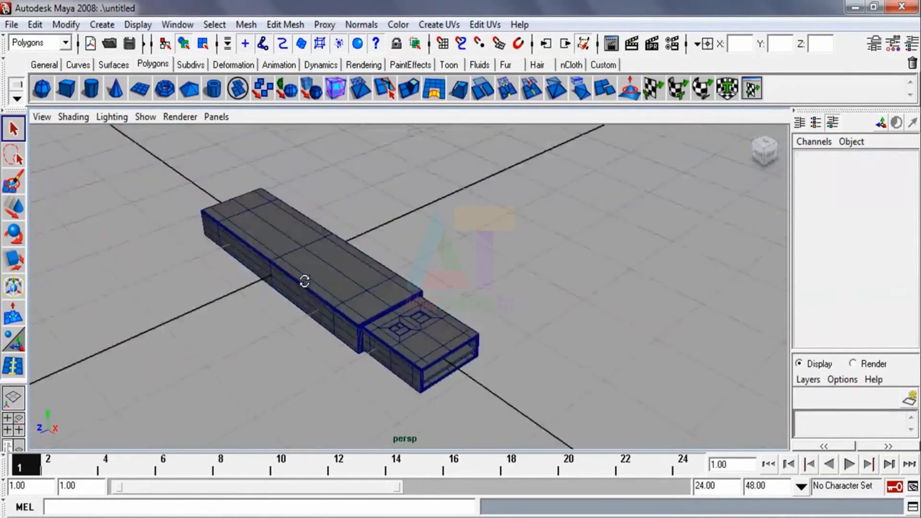
{"action": "left_click_drag", "start_coordinate": [314, 324], "coordinate": [353, 279], "text": "alt"}
{"action": "scroll", "coordinate": [352, 278], "scroll_direction": "down", "scroll_amount": 3}
{"action": "left_click_drag", "start_coordinate": [405, 306], "coordinate": [407, 307], "text": "alt"}
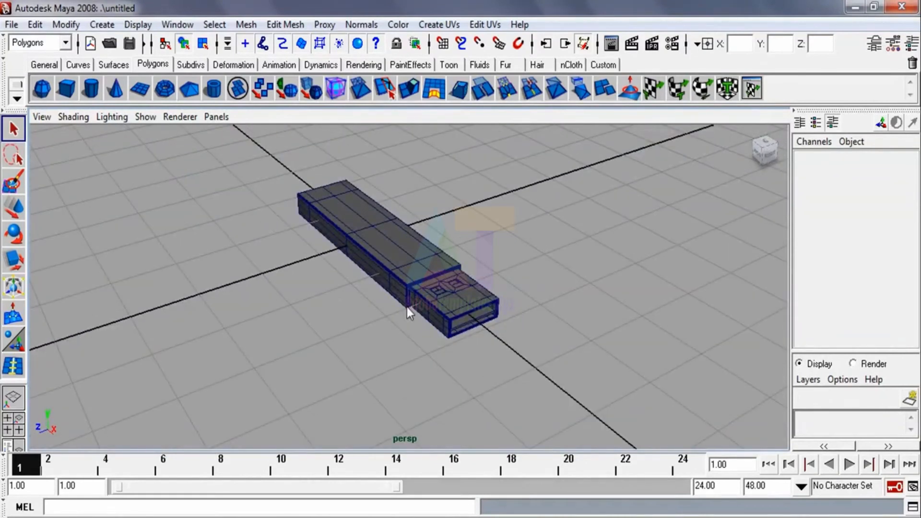